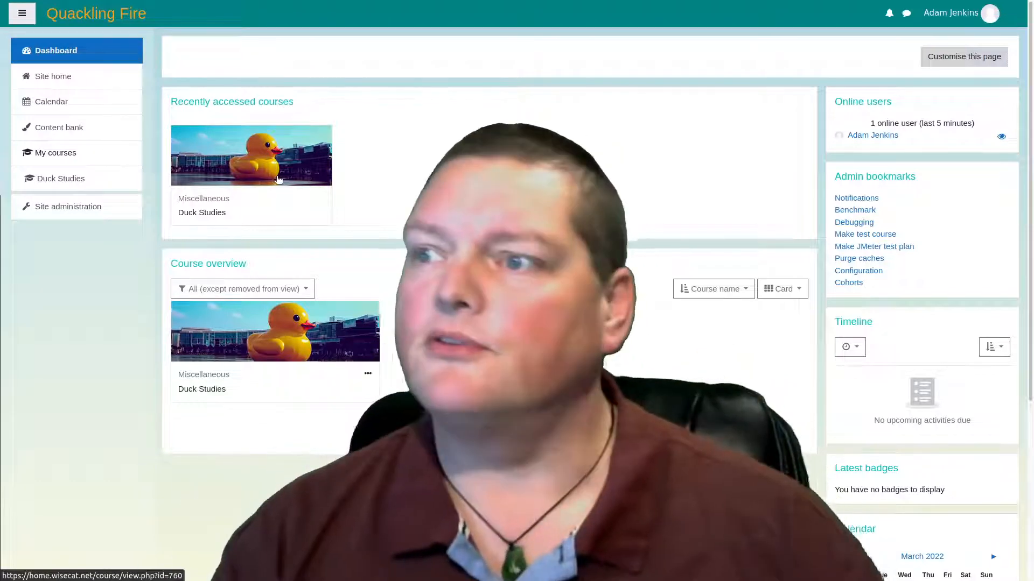
# Step: Open the Duck Studies course's participant list and check the students' group assignments on pages 1 and 4
pyautogui.click(277, 177)
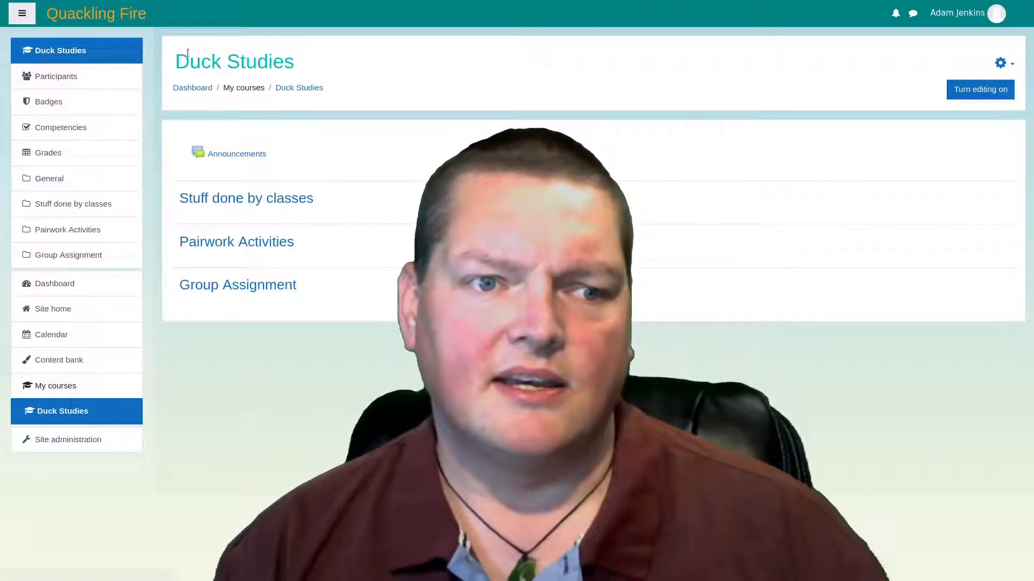
pyautogui.click(49, 81)
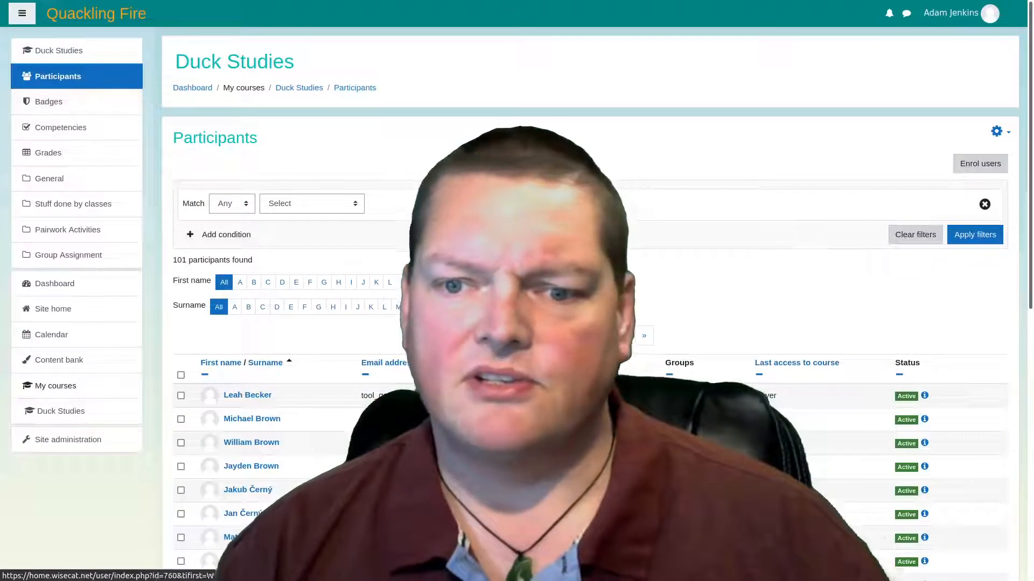
pyautogui.scroll(-5, 635, 254)
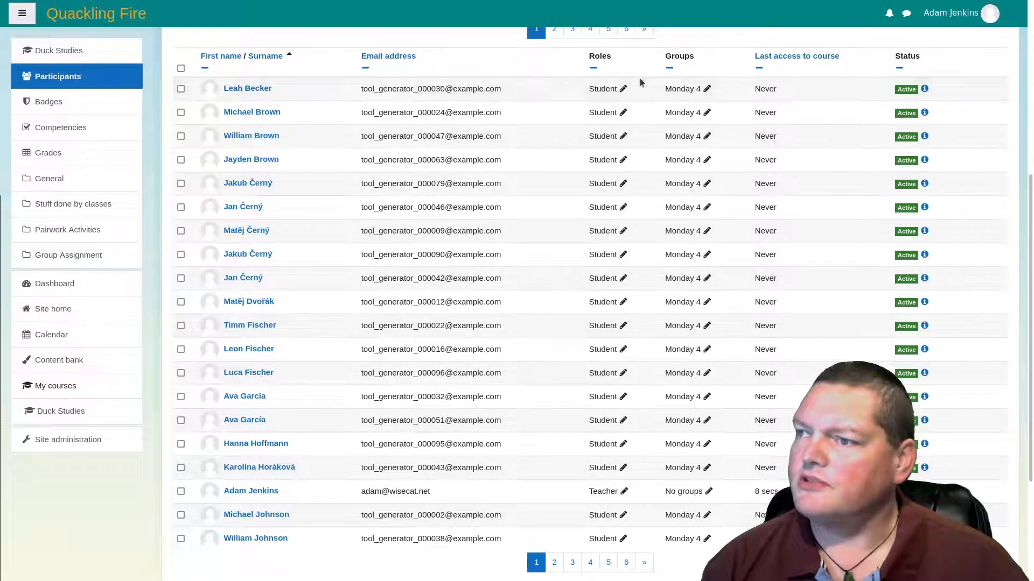
pyautogui.click(591, 562)
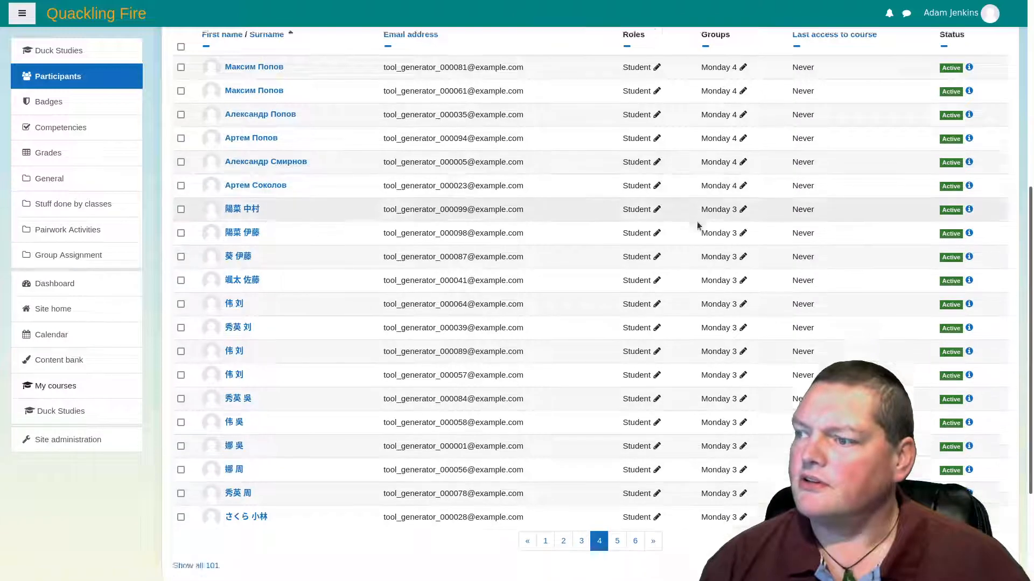
pyautogui.scroll(-3, 696, 221)
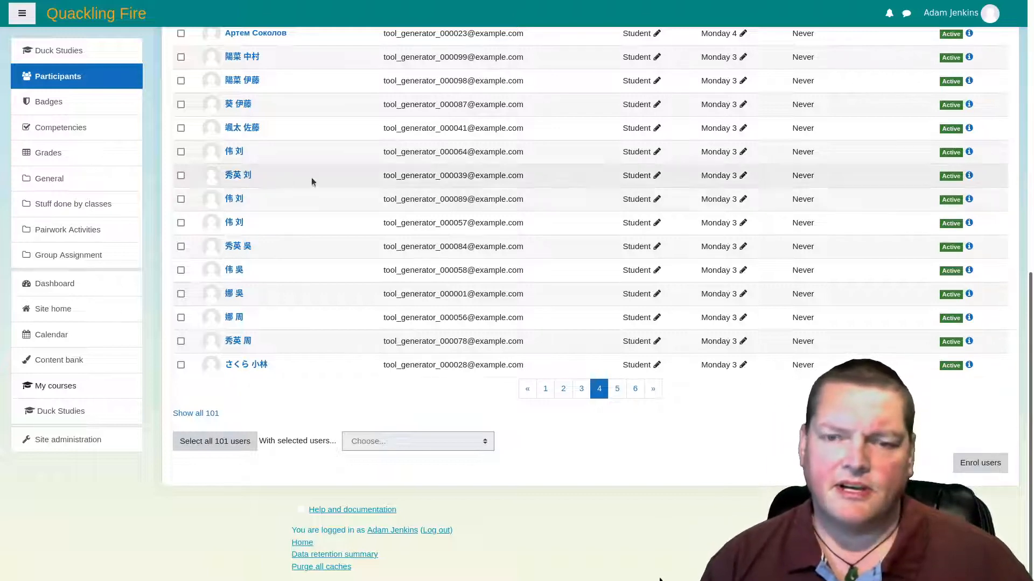
pyautogui.scroll(8, 412, 361)
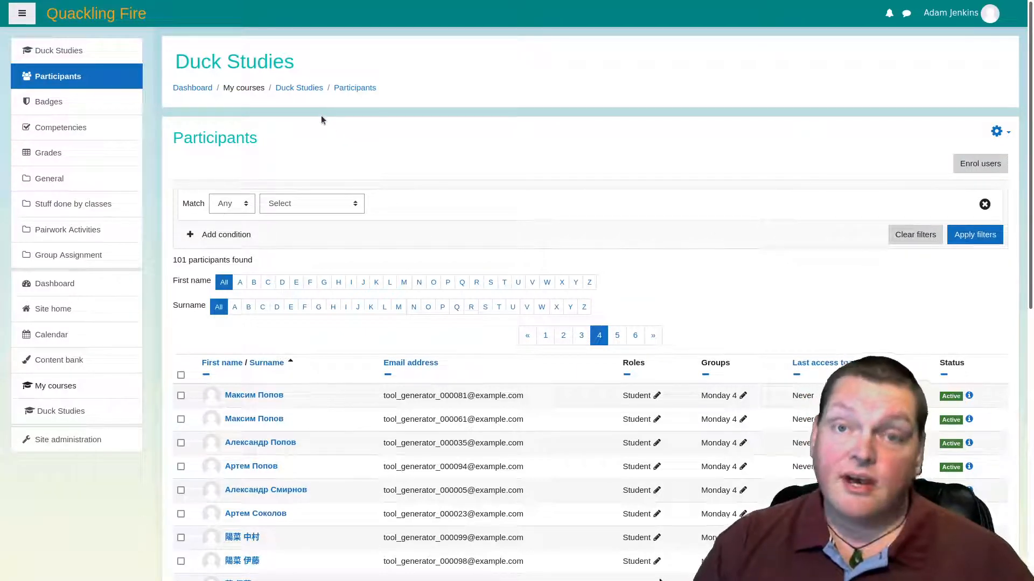
# Step: Open the group management page from the Duck Studies participants and view the members of Monday 3 and Monday 4
pyautogui.click(299, 89)
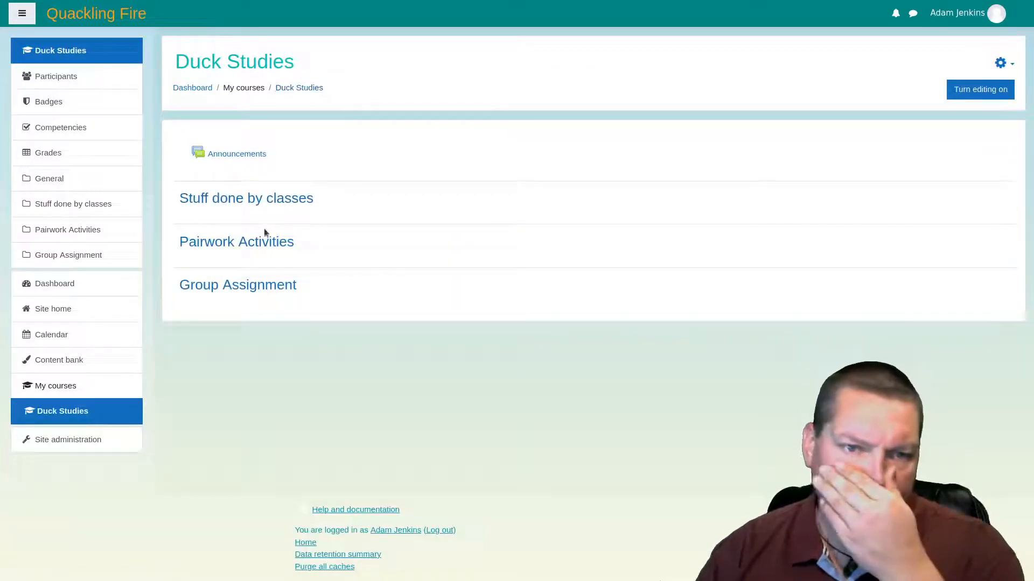
pyautogui.click(74, 86)
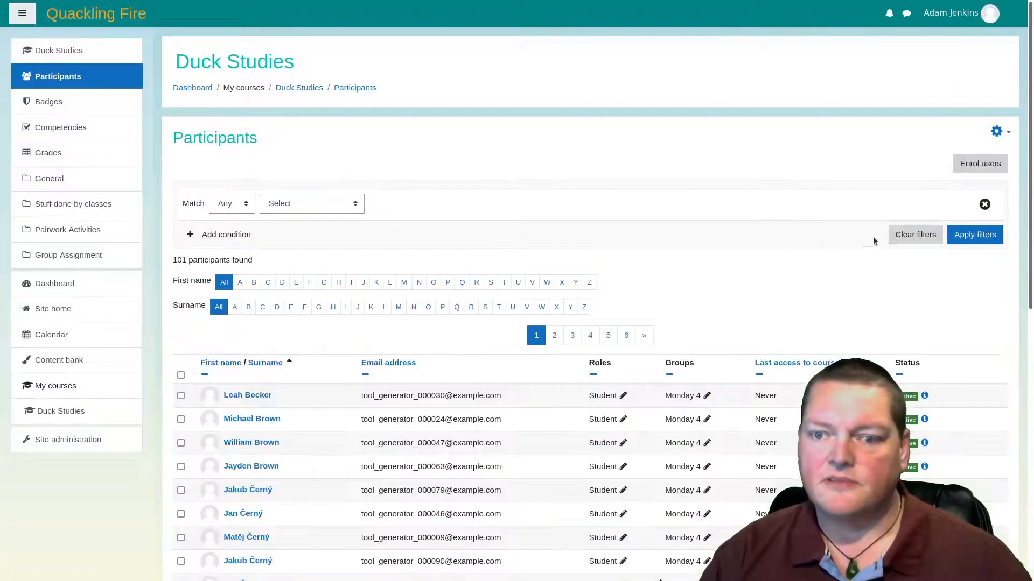
pyautogui.click(996, 131)
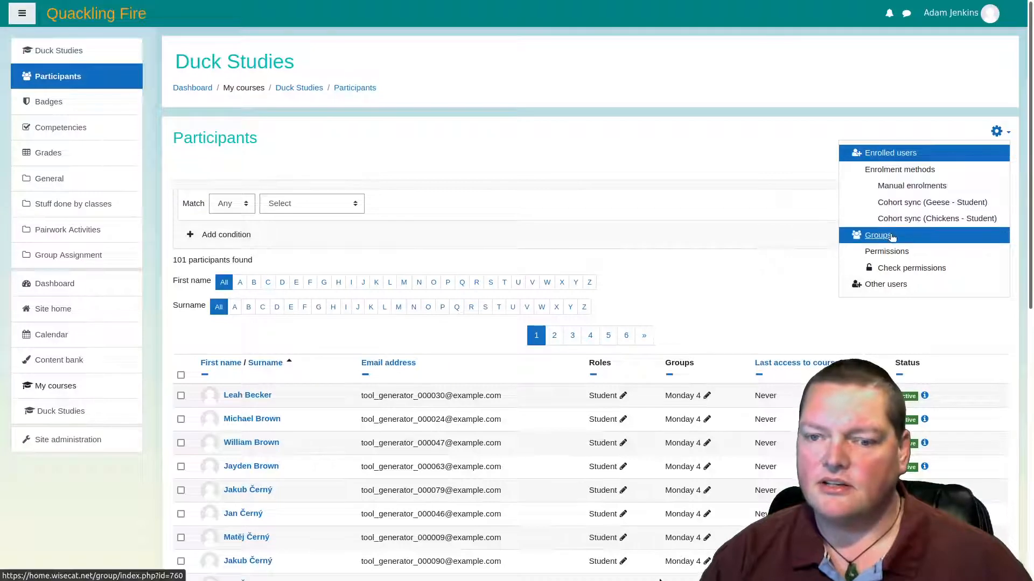
pyautogui.press('Escape')
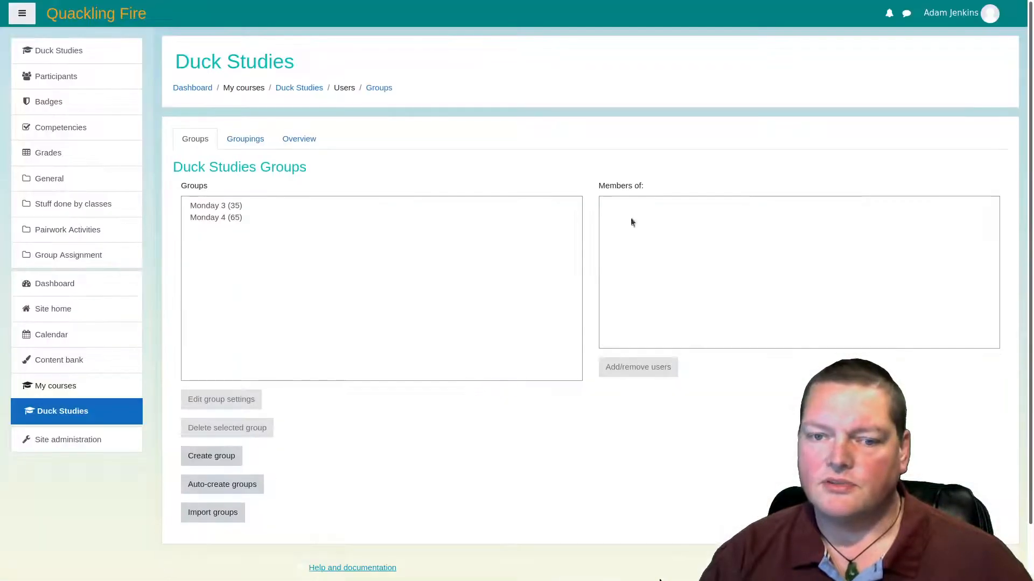
pyautogui.click(212, 205)
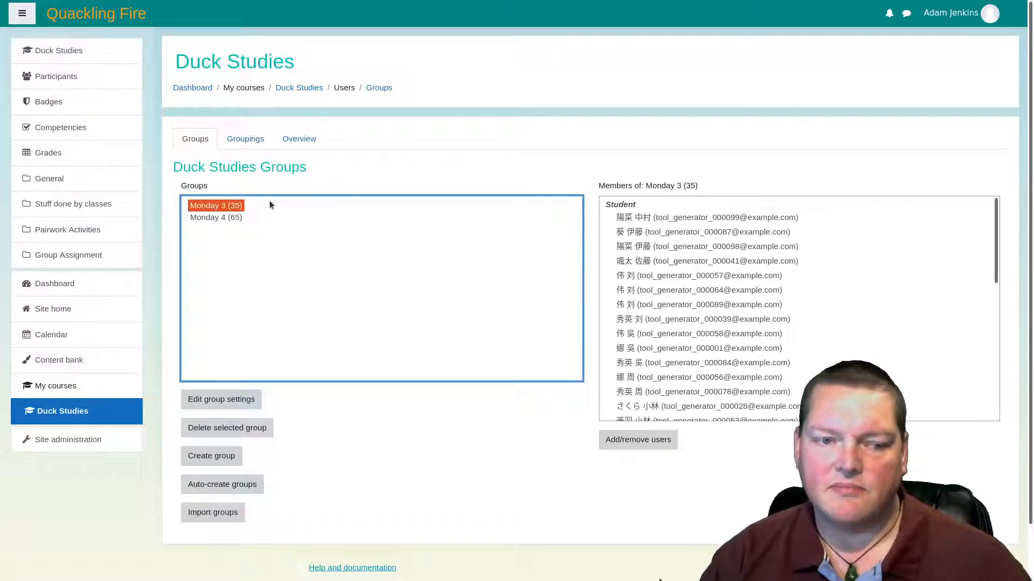
pyautogui.click(226, 218)
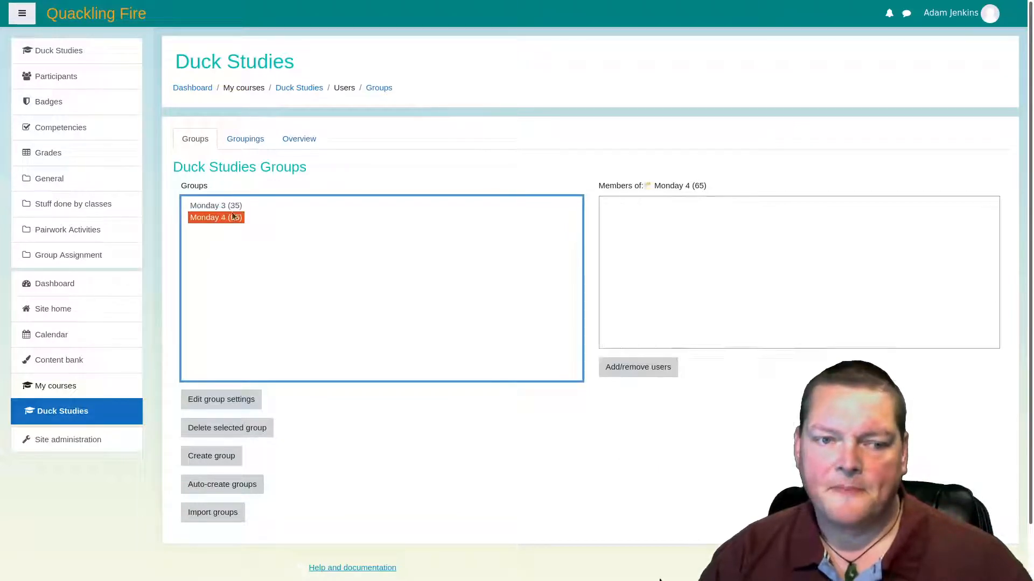
# Step: Review the groups overview for the members of each group and the users not in a group
pyautogui.click(308, 143)
pyautogui.scroll(-4, 323, 161)
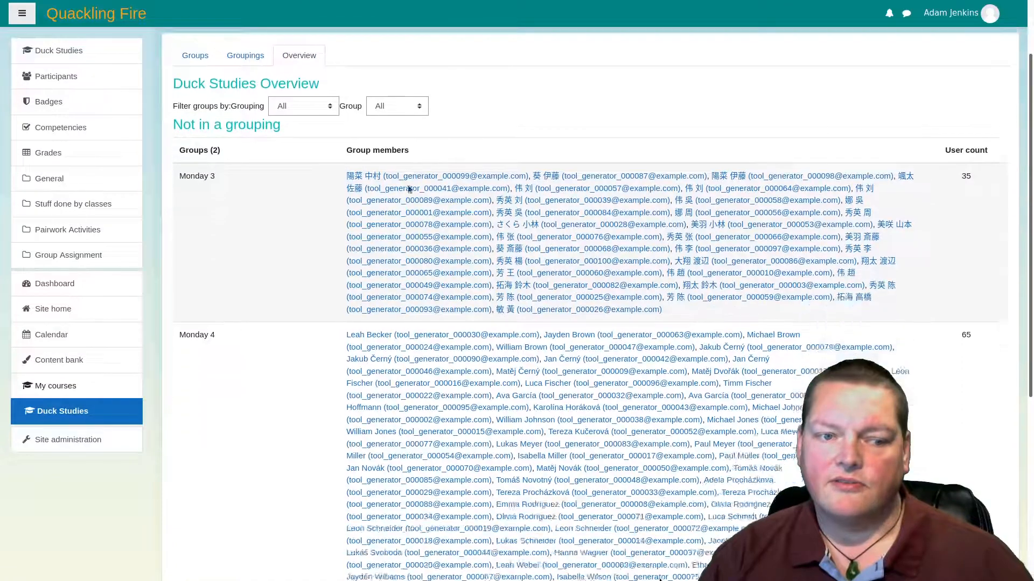
pyautogui.scroll(-4, 261, 130)
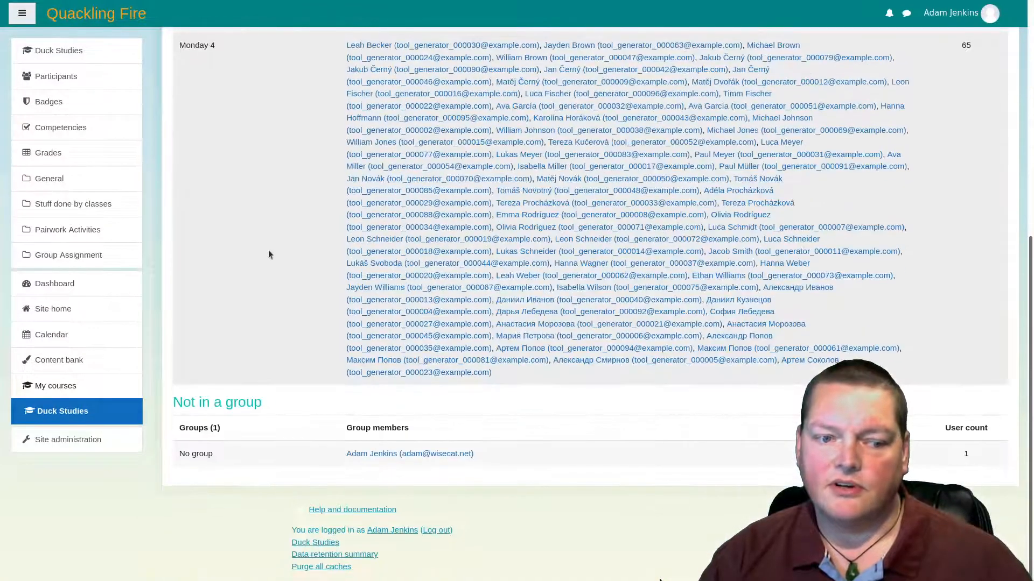
pyautogui.scroll(7, 288, 361)
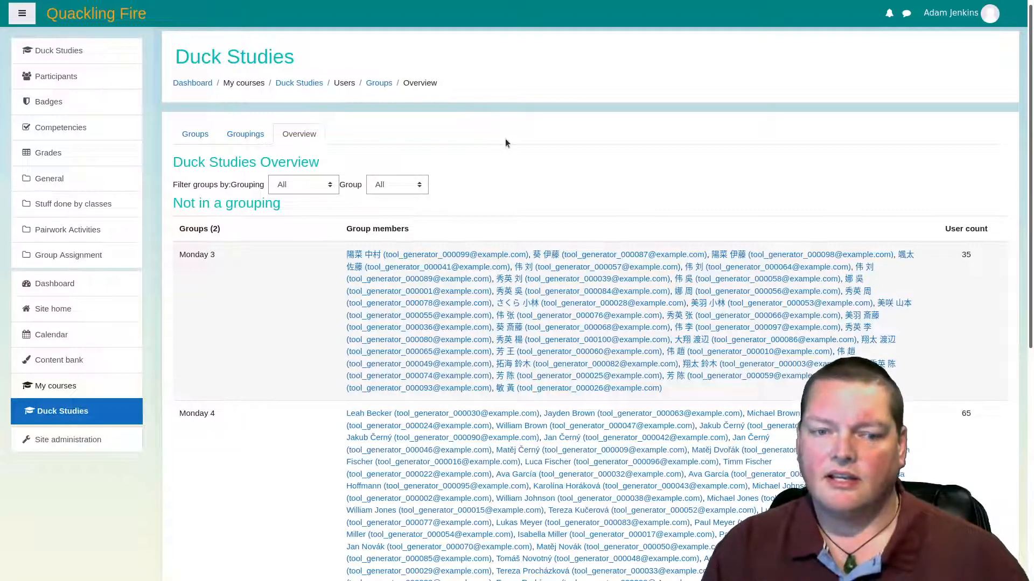
pyautogui.scroll(-3, 505, 140)
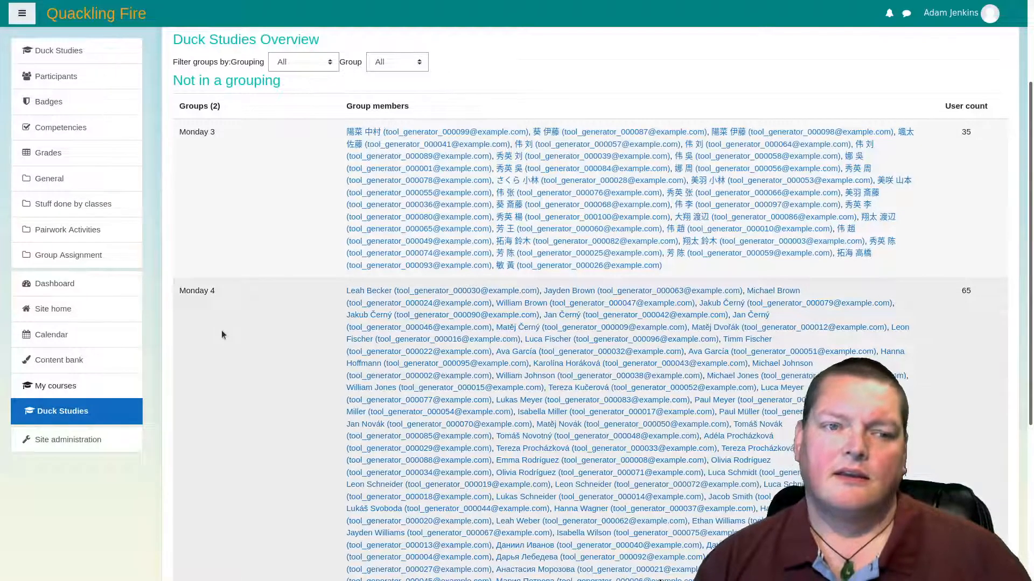
pyautogui.scroll(2, 221, 331)
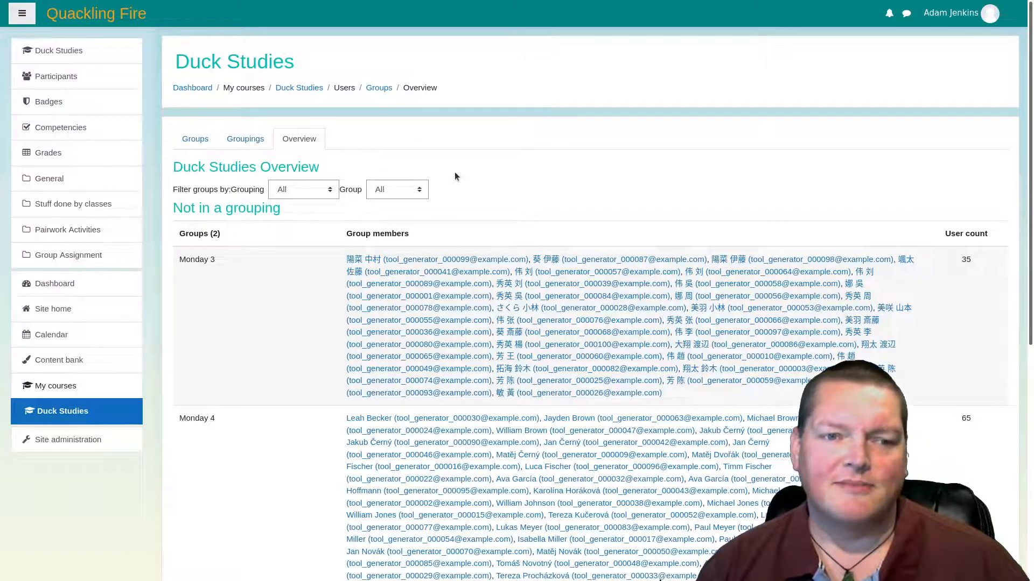
# Step: Create a grouping named "Classes" in the Duck Studies course and save it
pyautogui.click(245, 145)
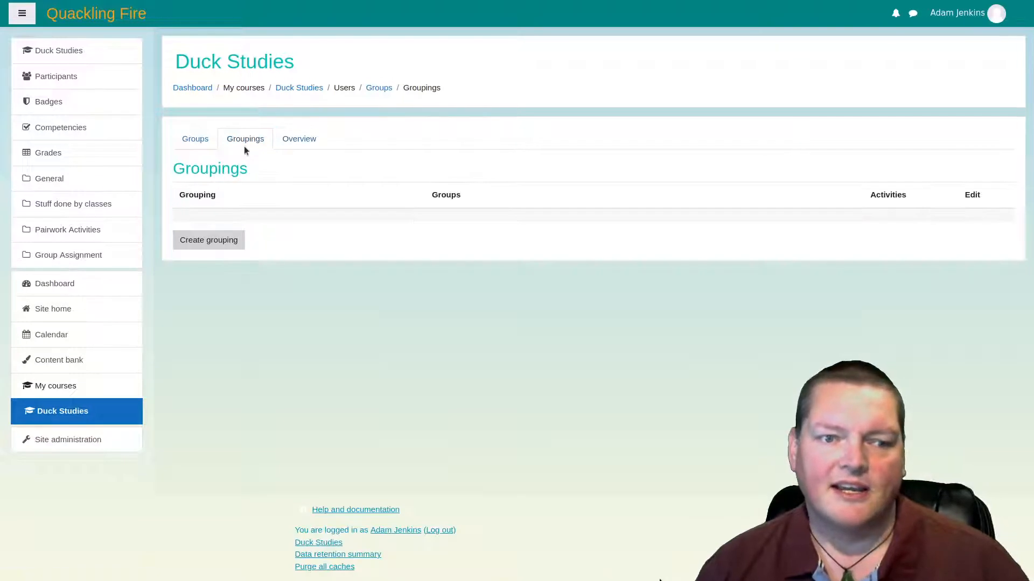
pyautogui.click(229, 250)
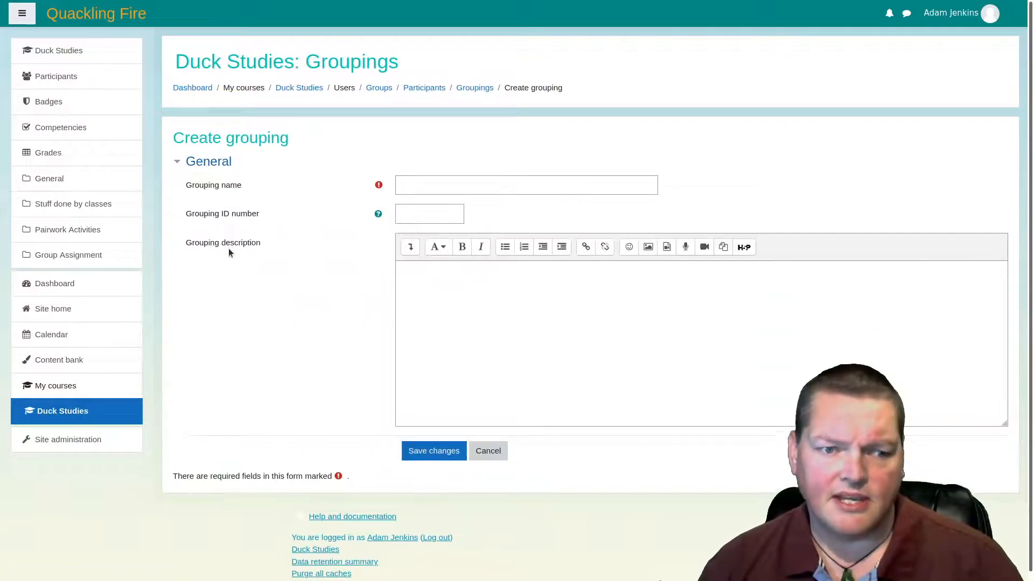
pyautogui.click(441, 183)
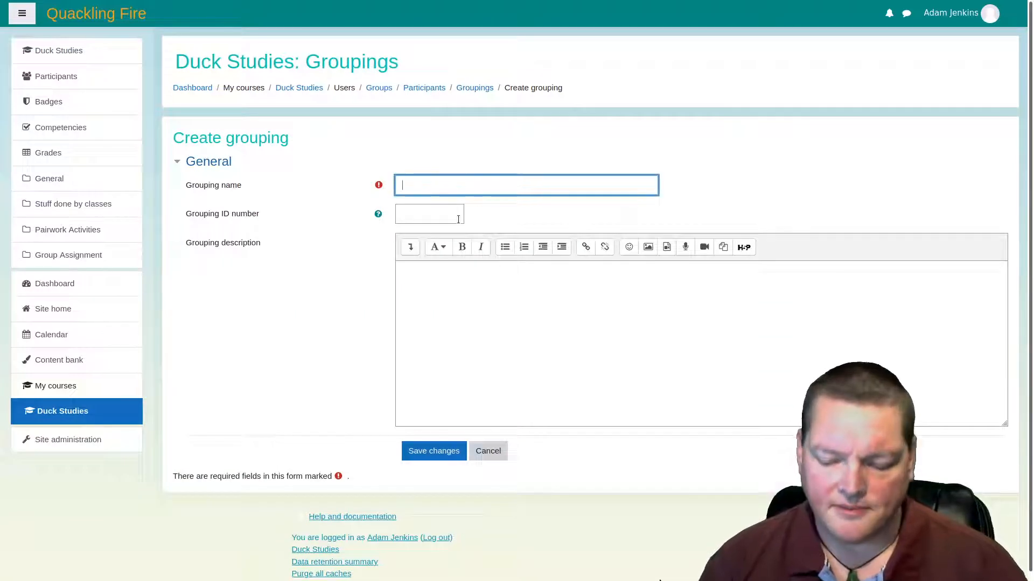
pyautogui.write('Class')
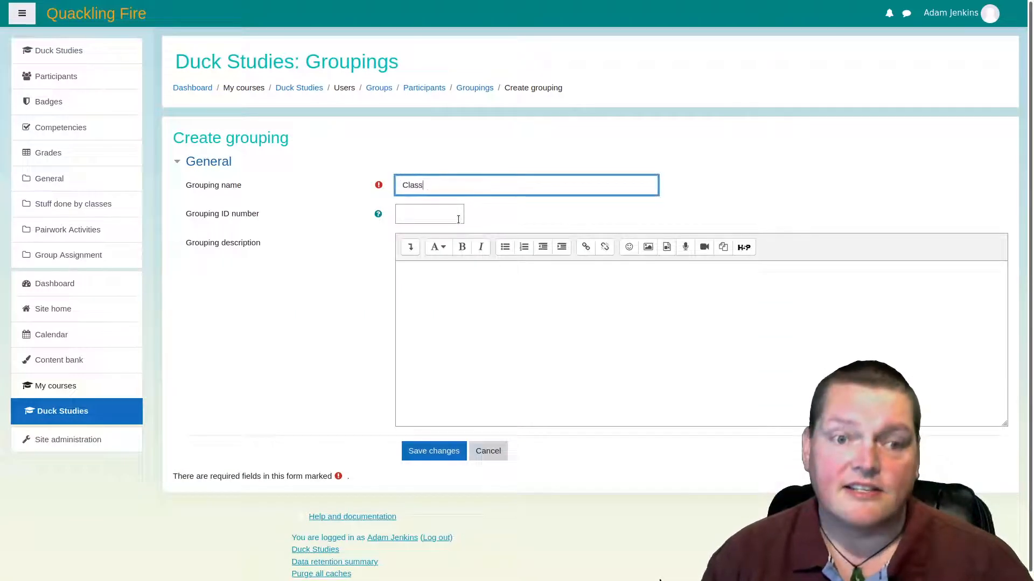
pyautogui.write('es')
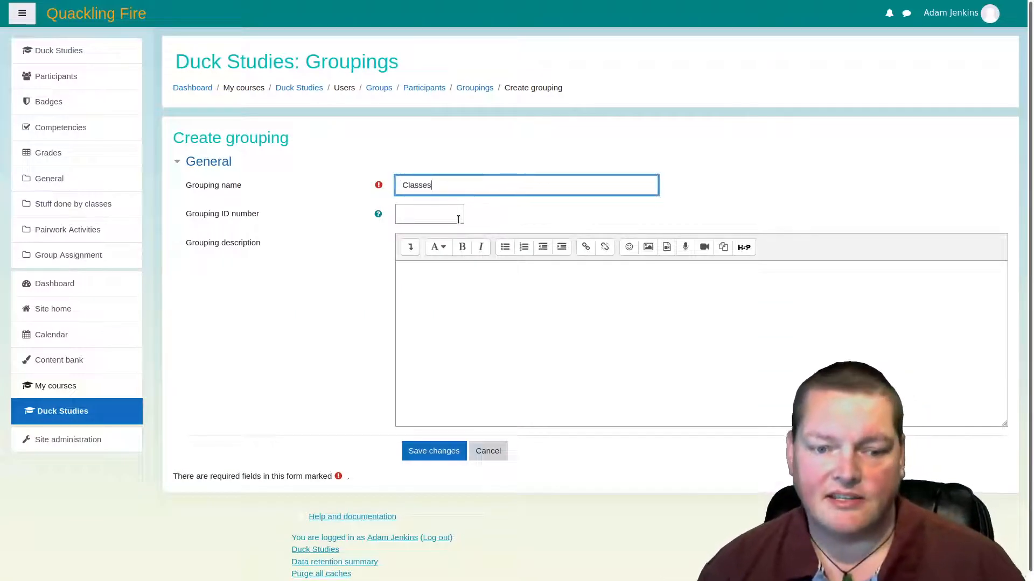
pyautogui.click(428, 451)
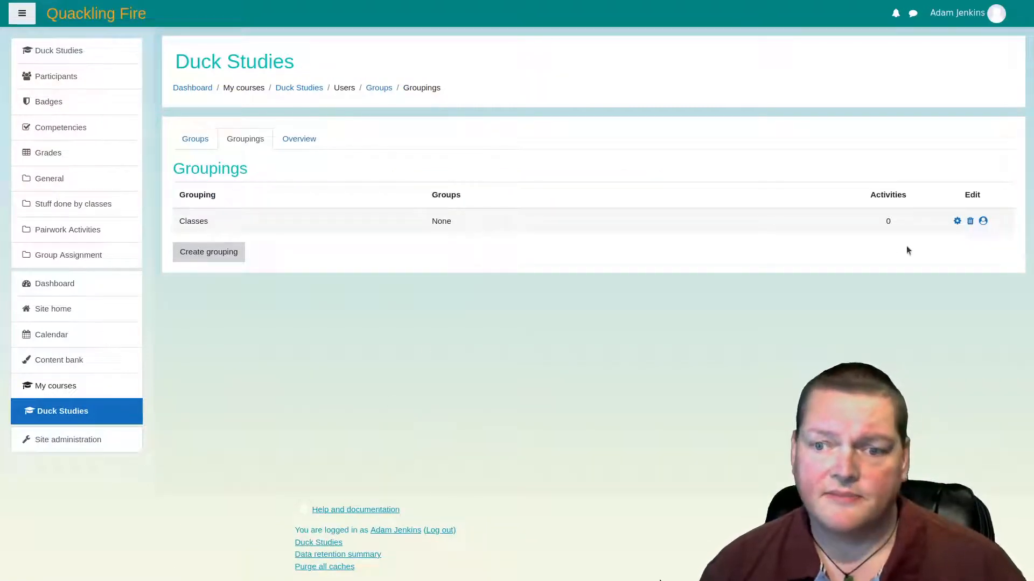
# Step: Add the Monday 3 and Monday 4 groups to the Classes grouping and return to the groupings list
pyautogui.click(983, 221)
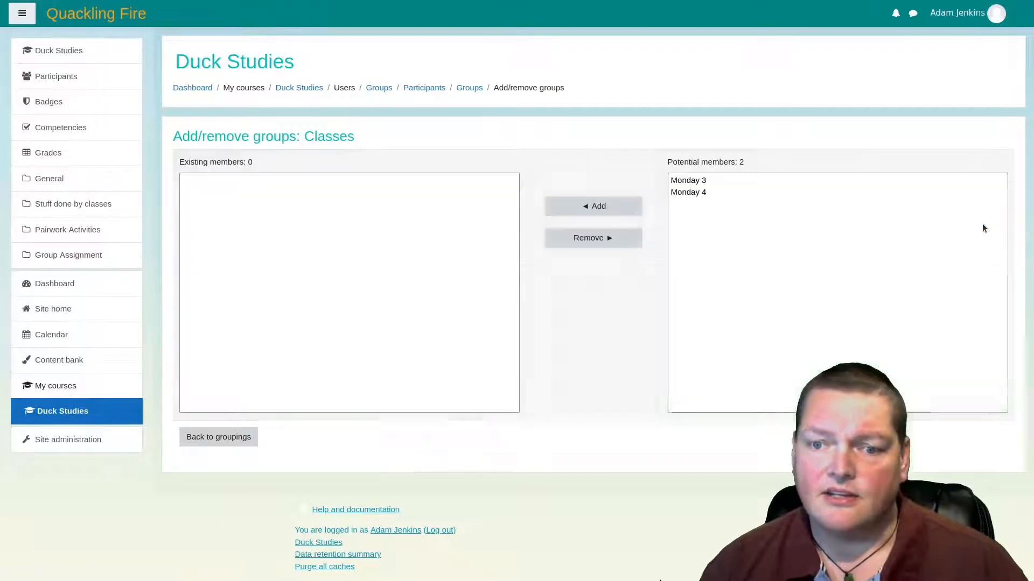
pyautogui.click(698, 183)
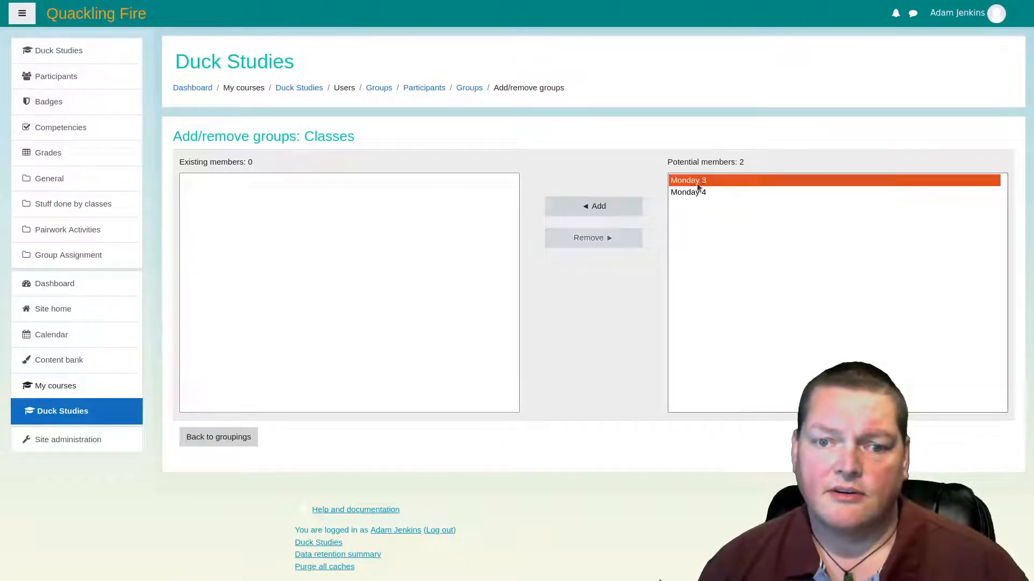
pyautogui.keyDown('shift'); pyautogui.click(696, 192); pyautogui.keyUp('shift')
pyautogui.click(610, 209)
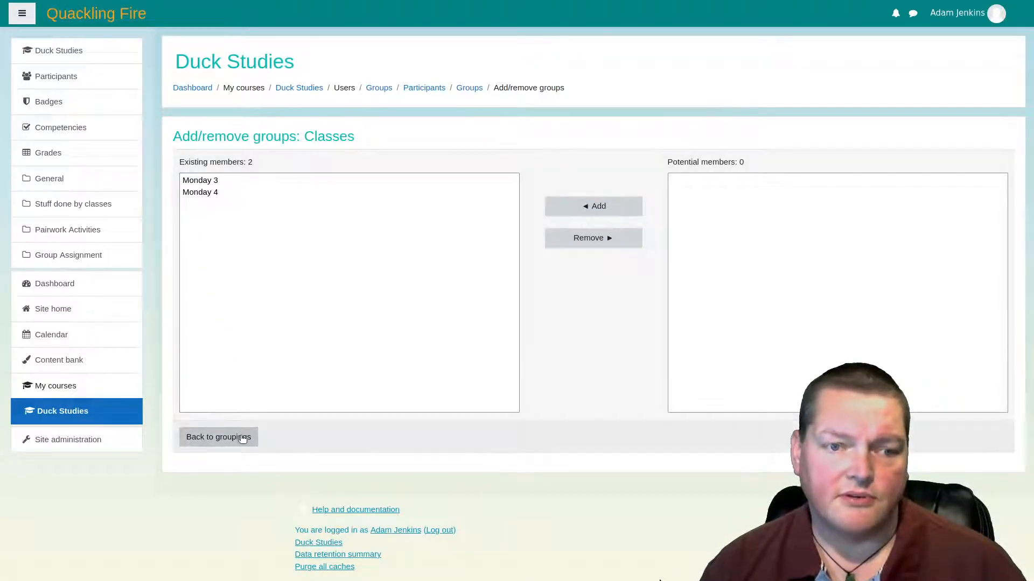
pyautogui.click(244, 437)
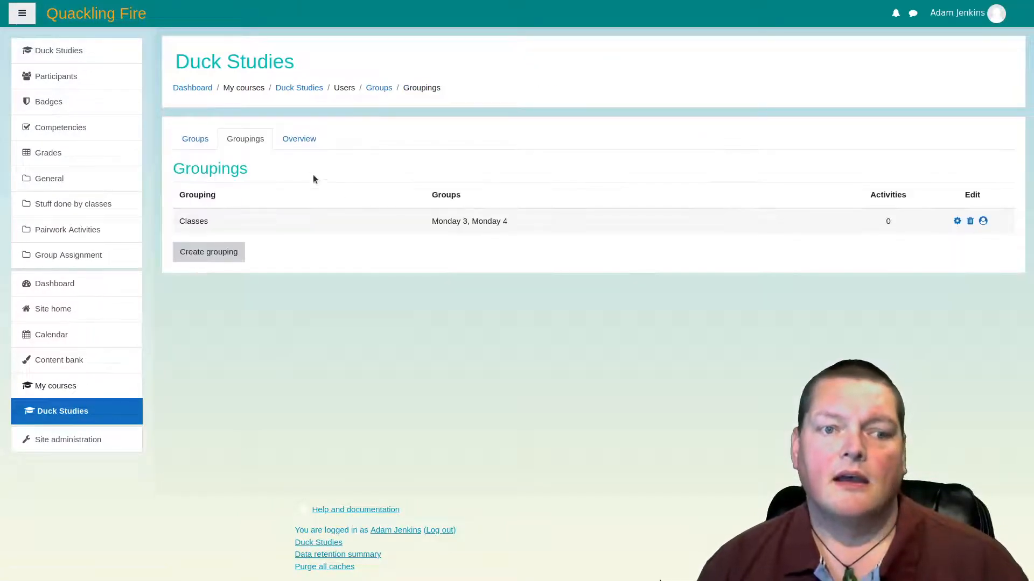
# Step: Examine the groups overview for the Classes grouping, its groups' members, and anything outside a grouping or group
pyautogui.click(290, 140)
pyautogui.scroll(-3, 396, 235)
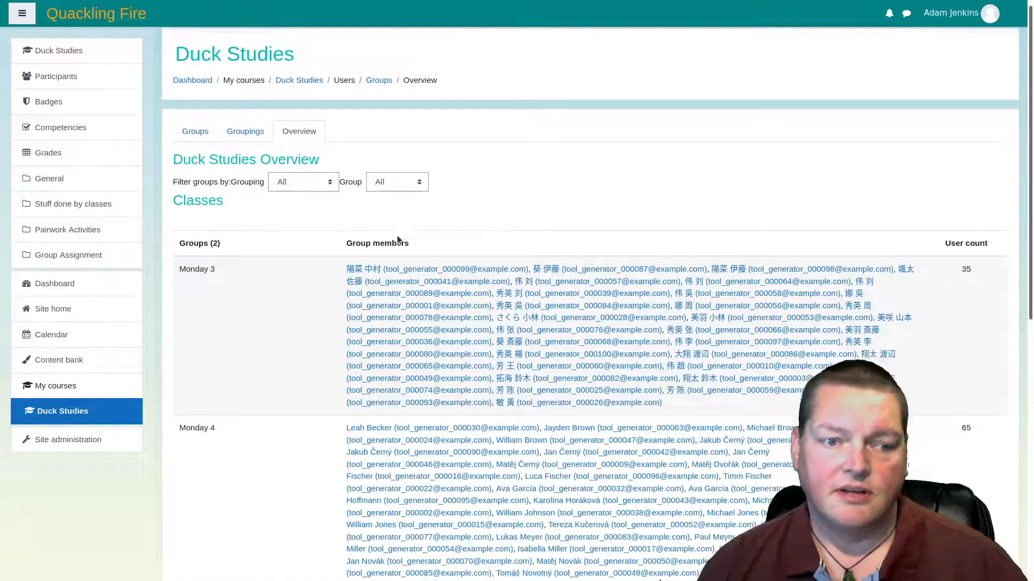
pyautogui.scroll(-8, 284, 248)
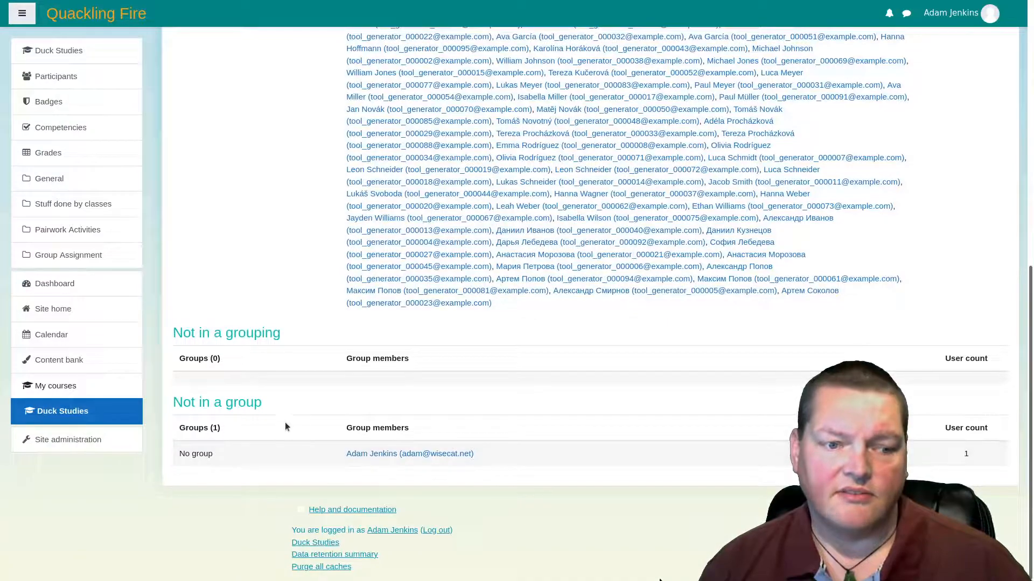
pyautogui.scroll(2, 284, 421)
pyautogui.scroll(-2, 284, 421)
pyautogui.scroll(4, 285, 421)
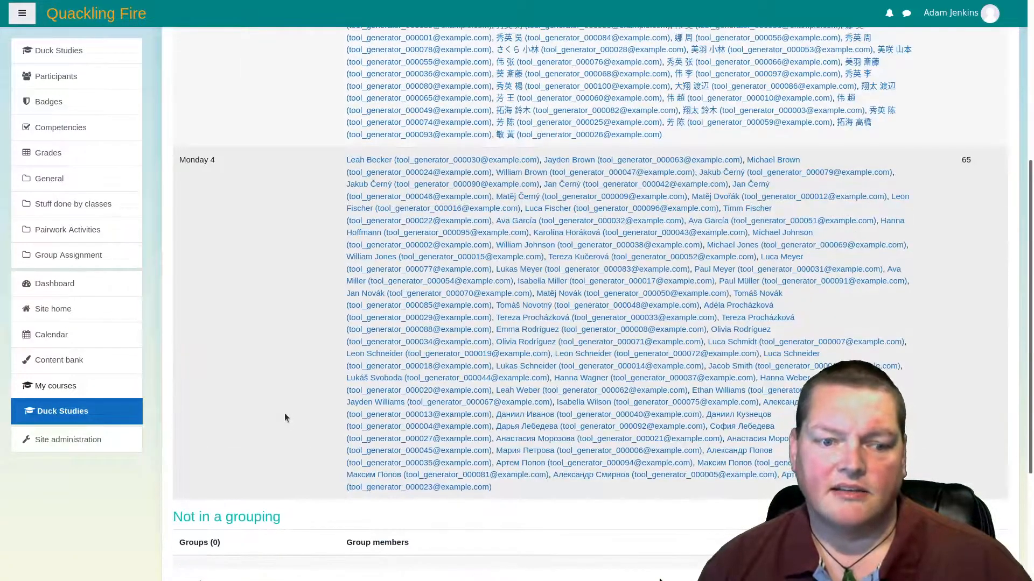
pyautogui.scroll(6, 285, 414)
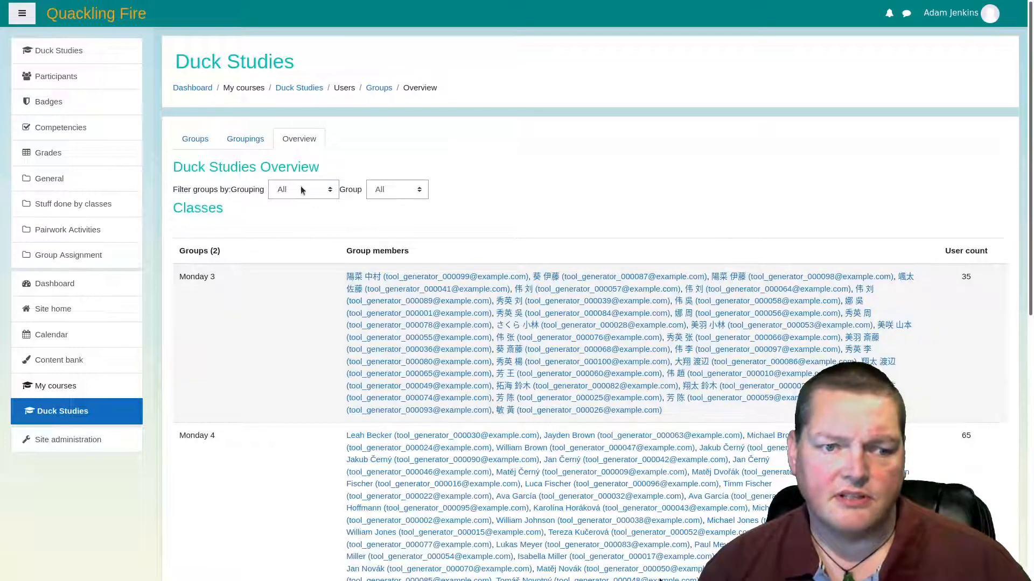
pyautogui.scroll(-1, 214, 241)
pyautogui.scroll(-1, 208, 226)
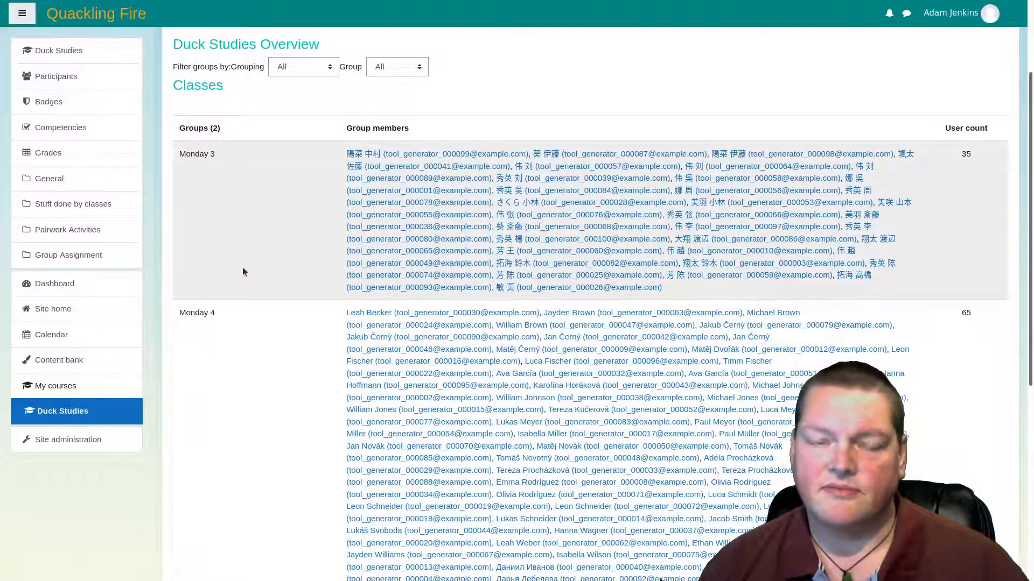
pyautogui.scroll(3, 242, 268)
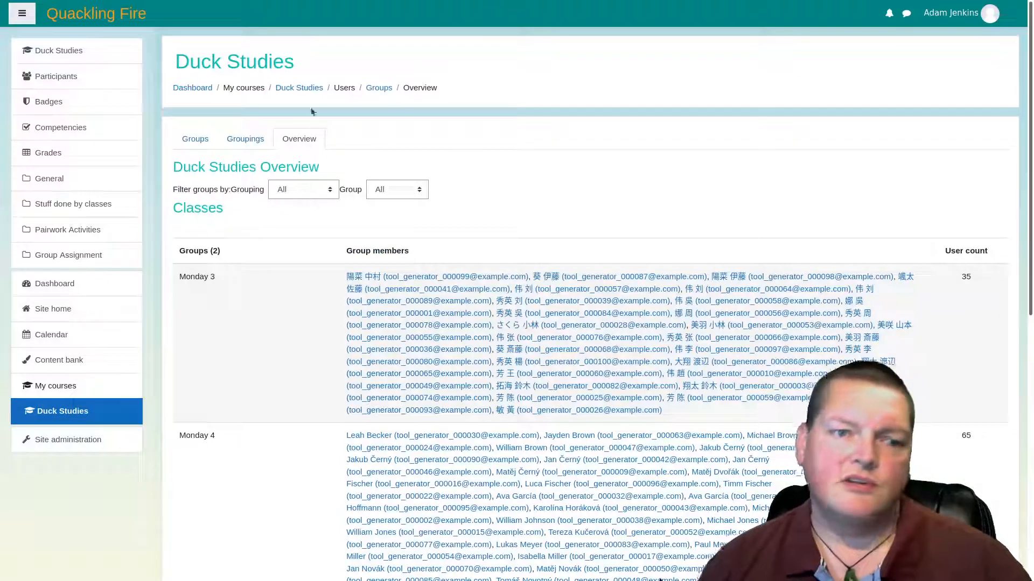
# Step: Open the settings of the Duck Studies course's Announcements forum for editing
pyautogui.click(309, 90)
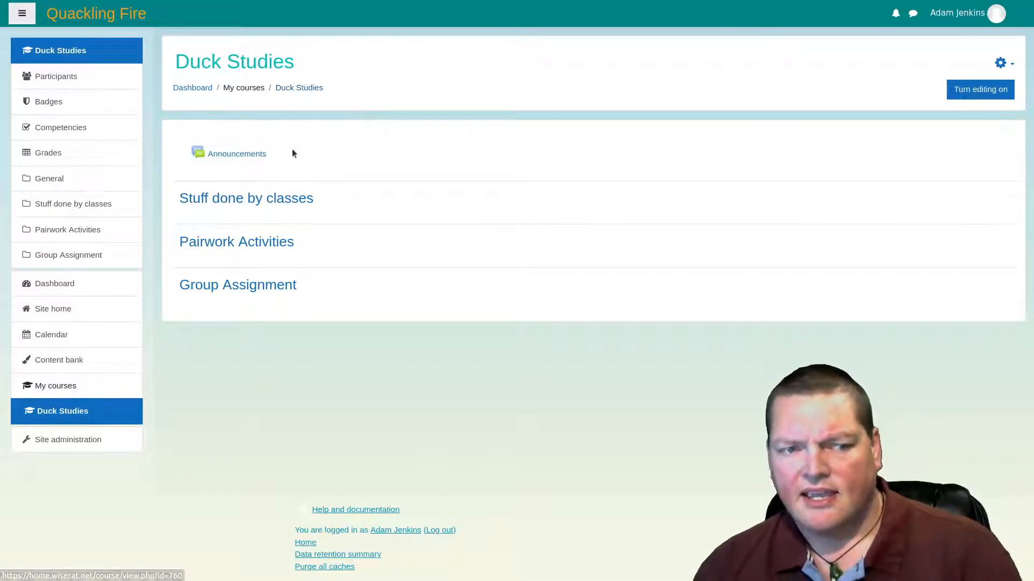
pyautogui.click(231, 156)
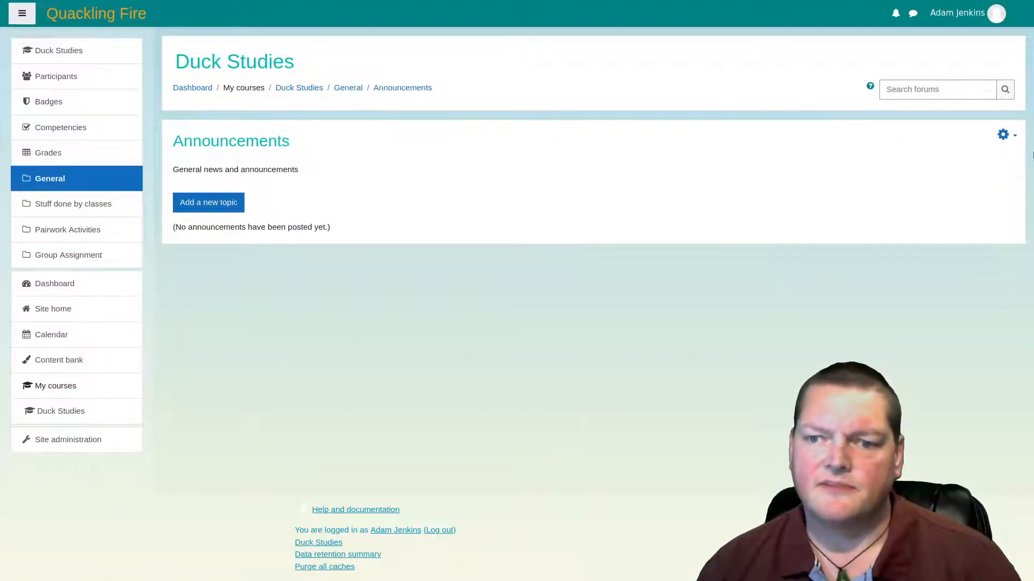
pyautogui.click(1004, 134)
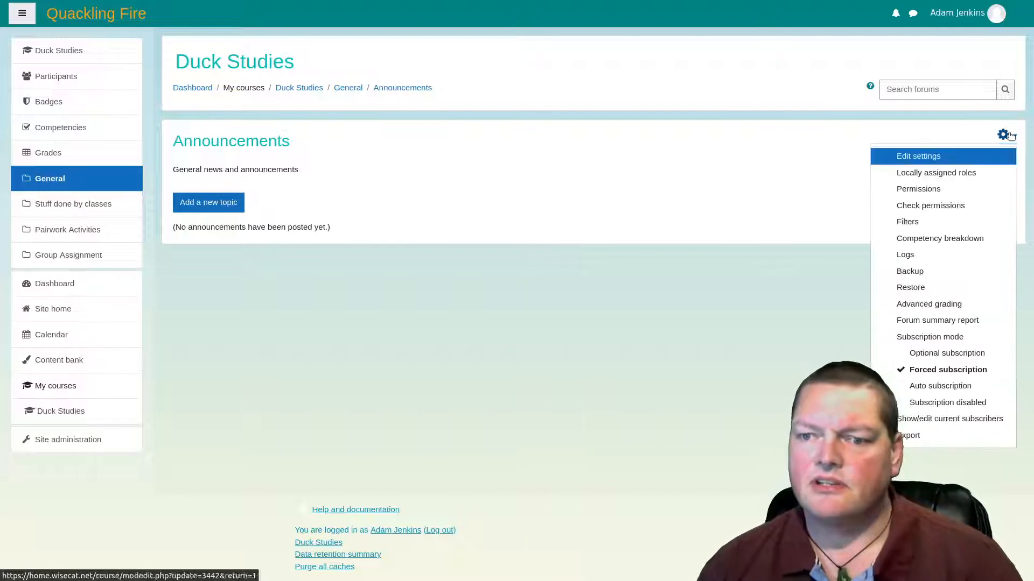
pyautogui.click(935, 155)
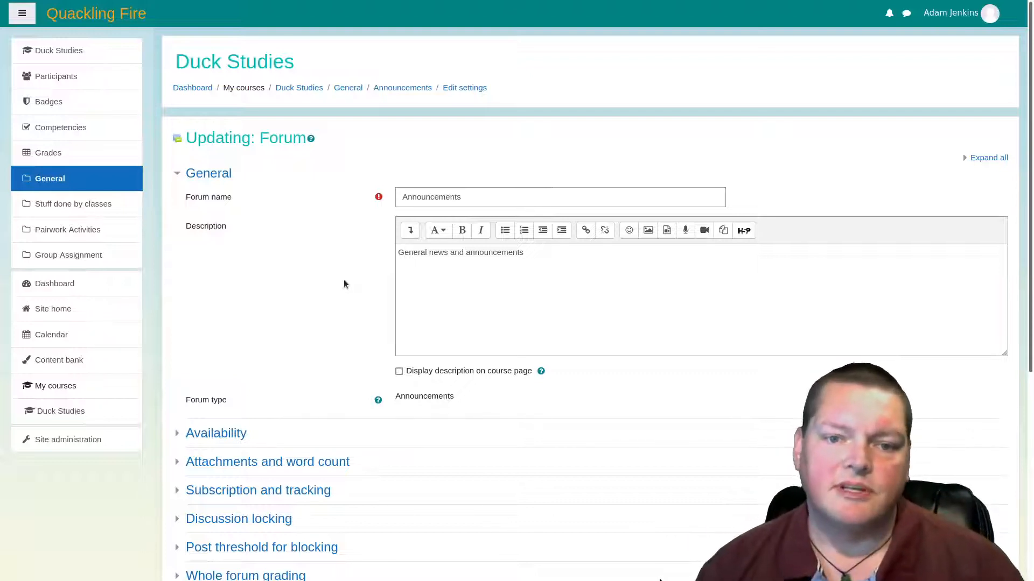
# Step: Set the Announcements forum's group mode to Separate groups with the Classes grouping, and save and display it
pyautogui.scroll(-2, 350, 329)
pyautogui.scroll(-5, 318, 342)
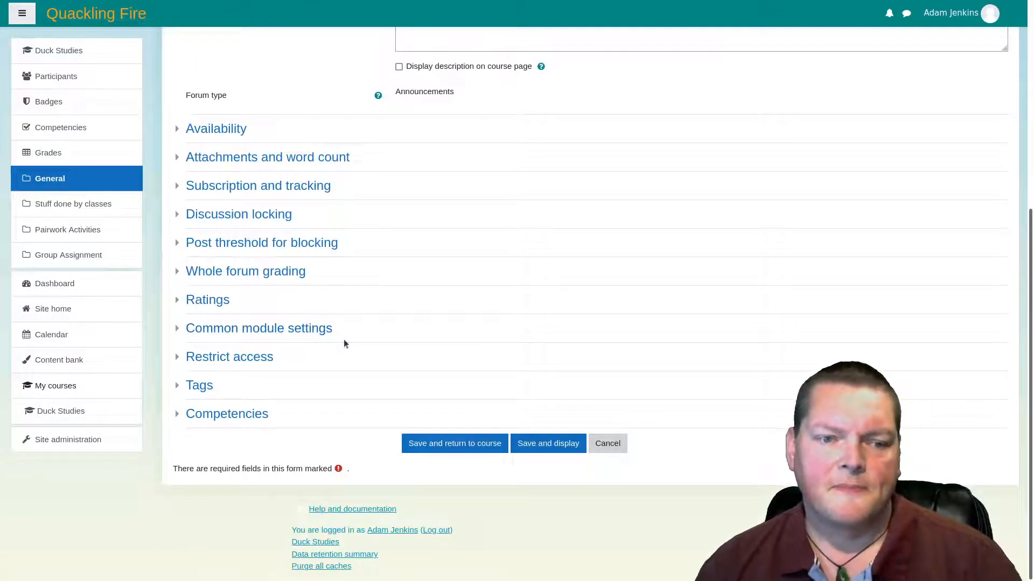
pyautogui.click(205, 333)
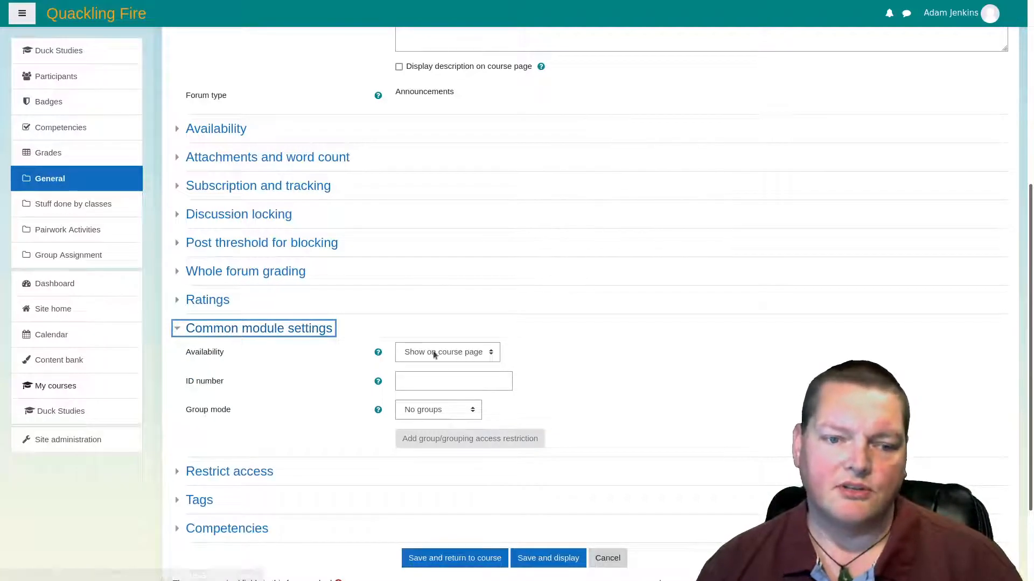
pyautogui.click(452, 412)
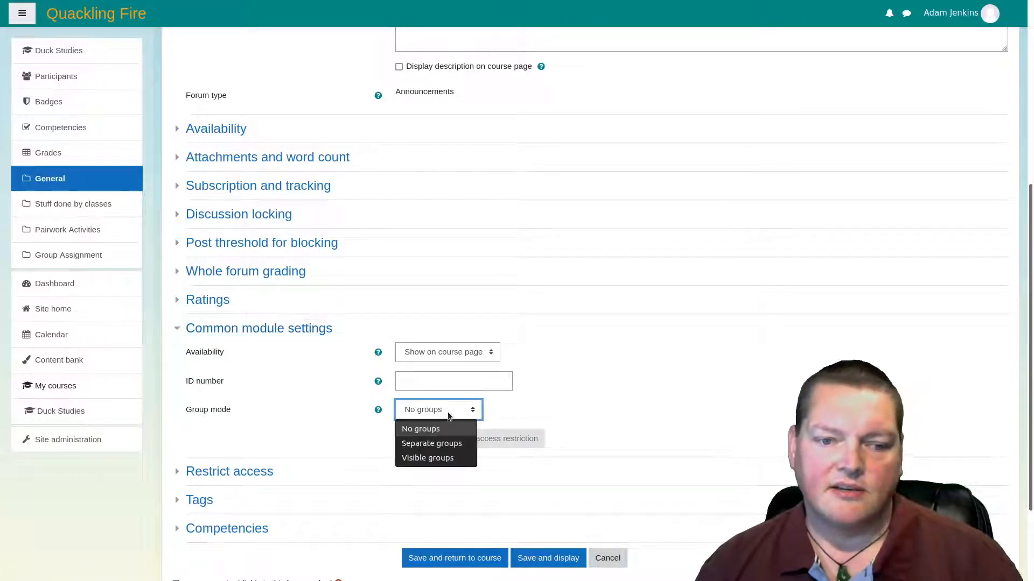
pyautogui.click(439, 446)
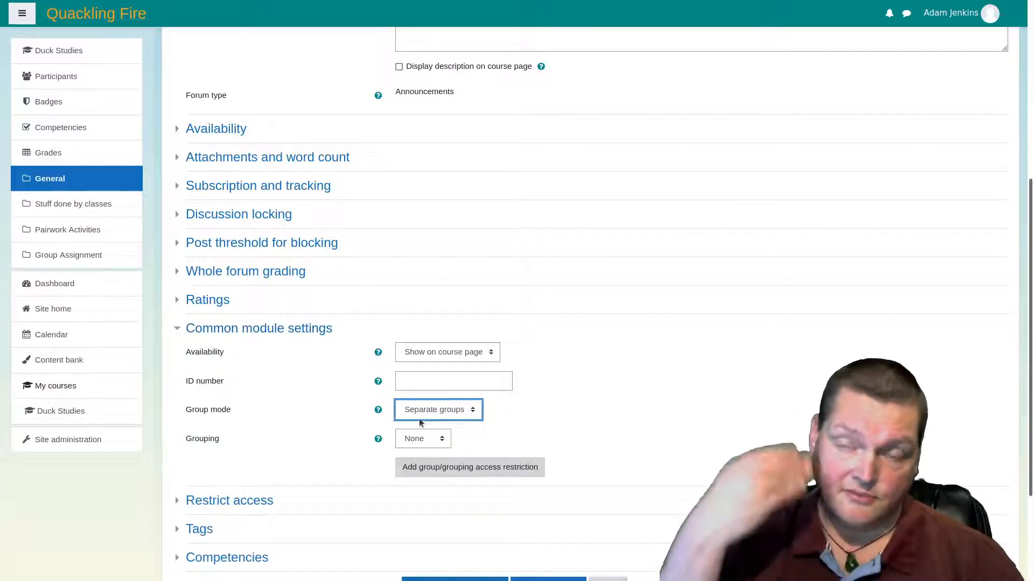
pyautogui.click(430, 447)
pyautogui.click(423, 473)
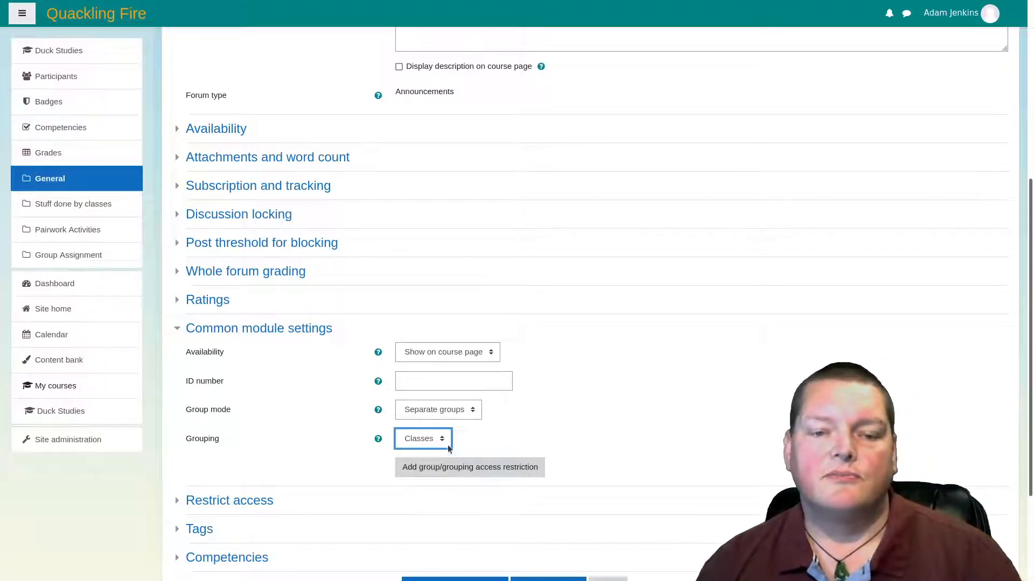
pyautogui.click(360, 473)
pyautogui.scroll(-3, 360, 473)
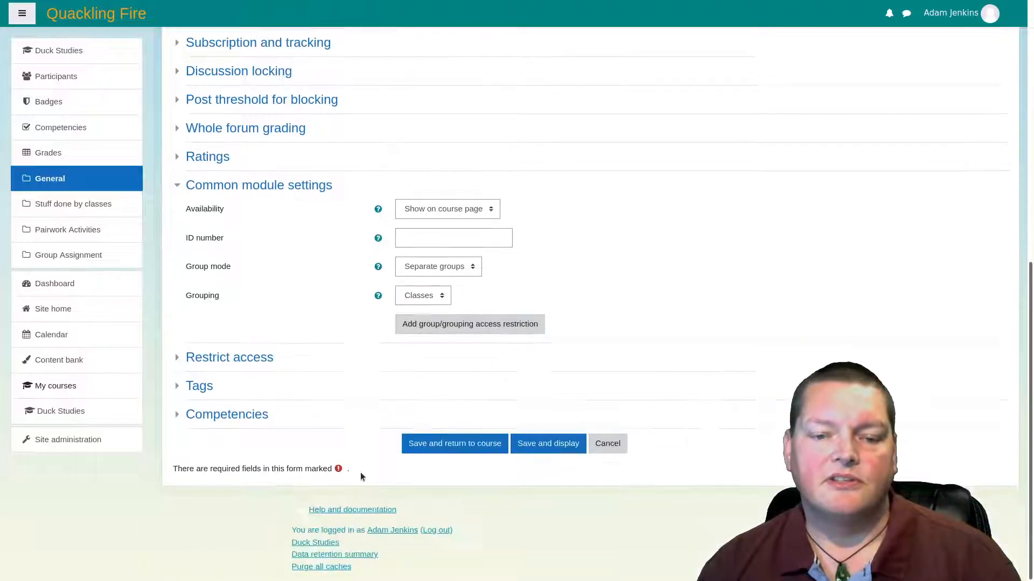
pyautogui.click(525, 450)
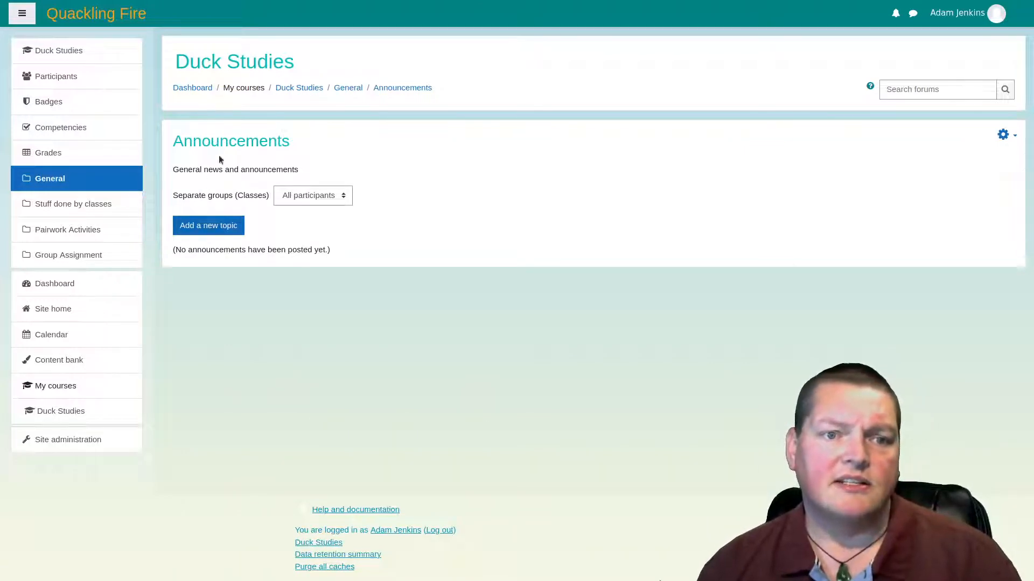
# Step: View the Announcements forum for Monday 3 with its new topic form open, and switch the view to Monday 4
pyautogui.click(314, 196)
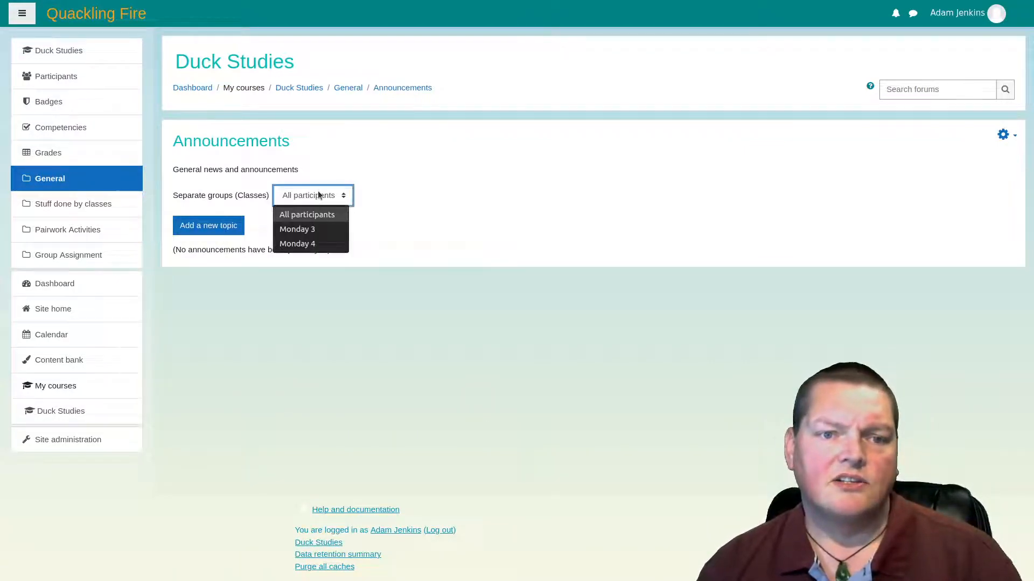
pyautogui.click(322, 229)
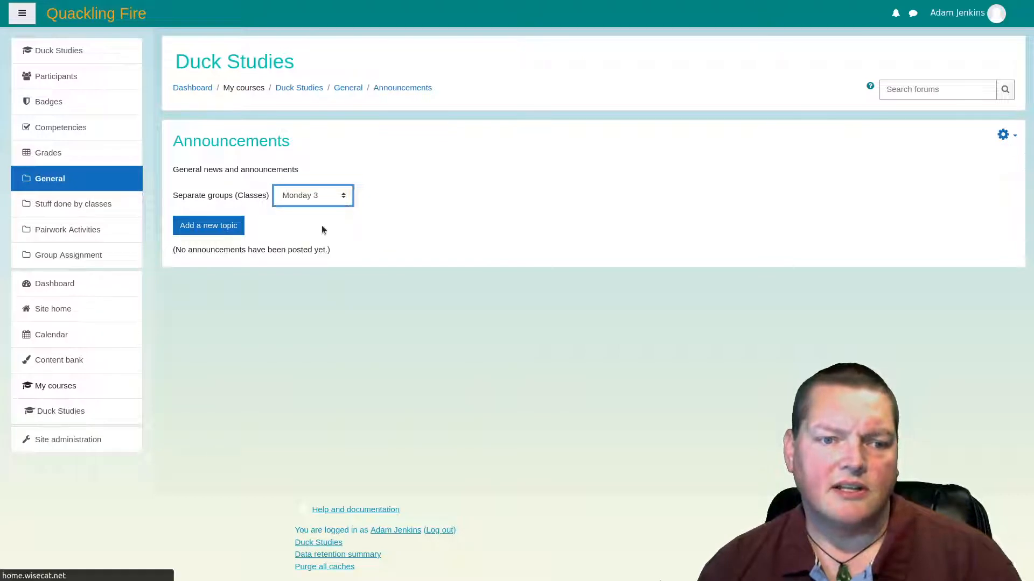
pyautogui.click(191, 231)
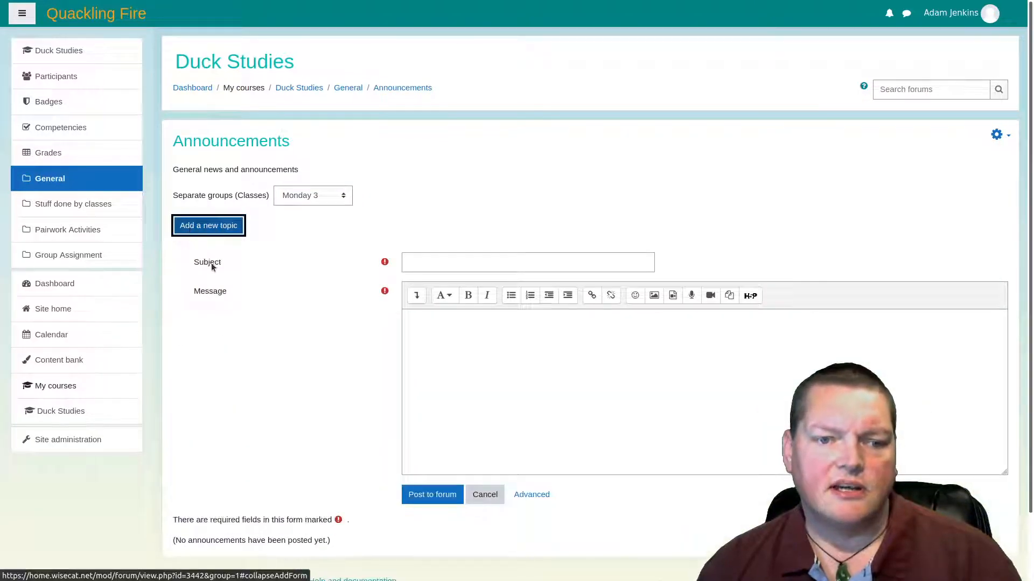
pyautogui.scroll(-2, 243, 318)
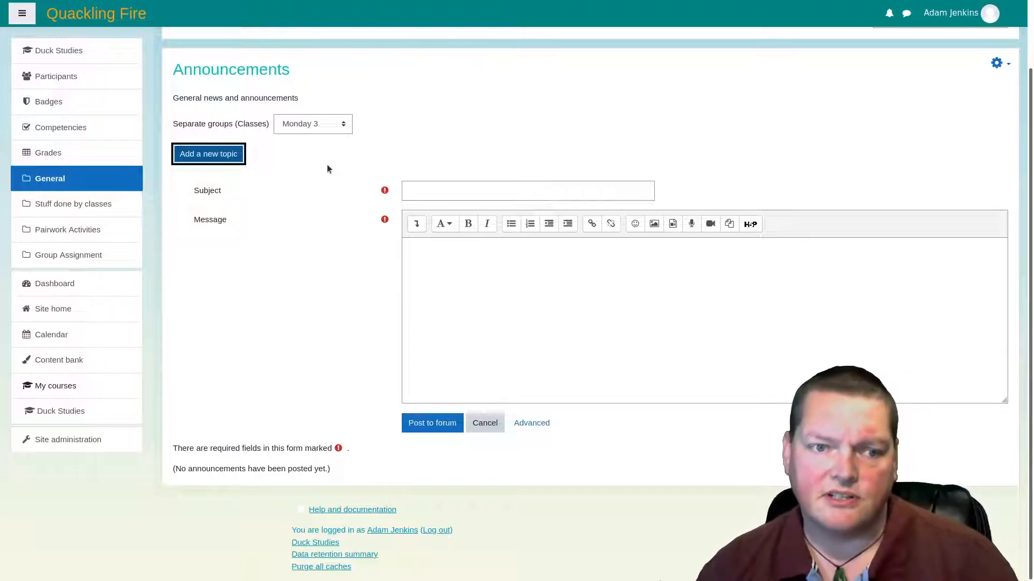
pyautogui.click(316, 122)
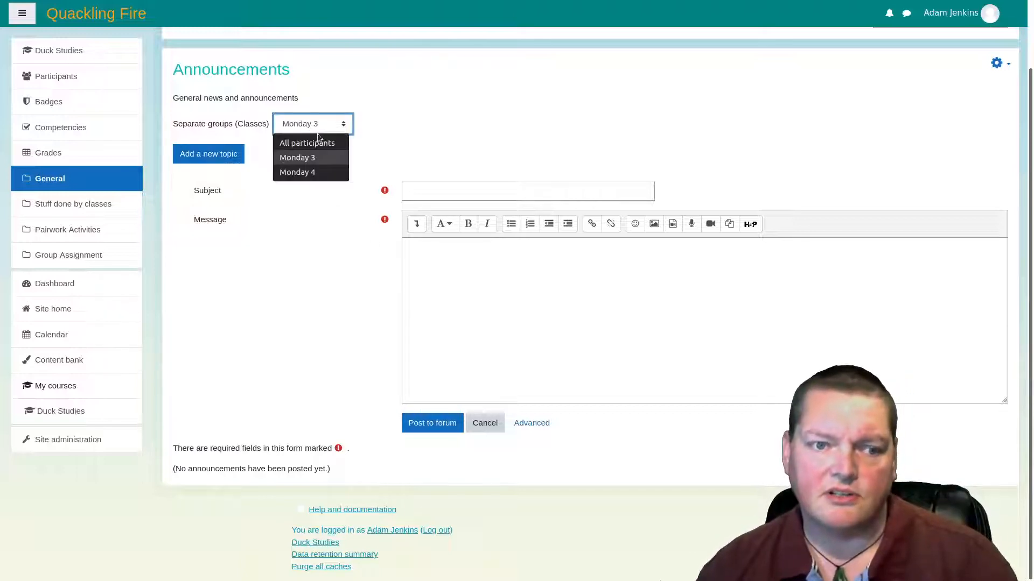
pyautogui.click(324, 171)
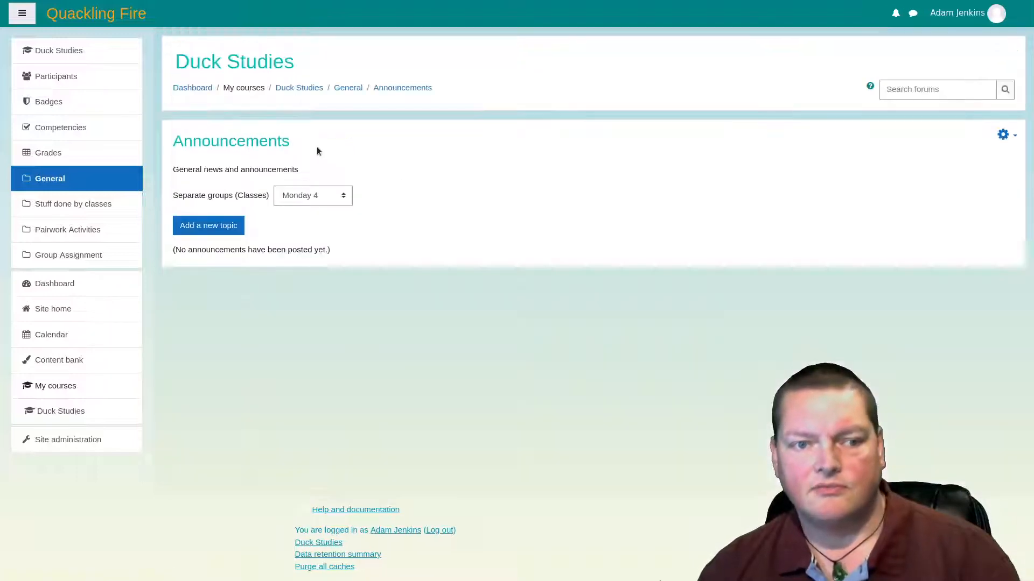
# Step: Switch the Announcements forum to All participants and open the new topic form to inspect it
pyautogui.click(315, 196)
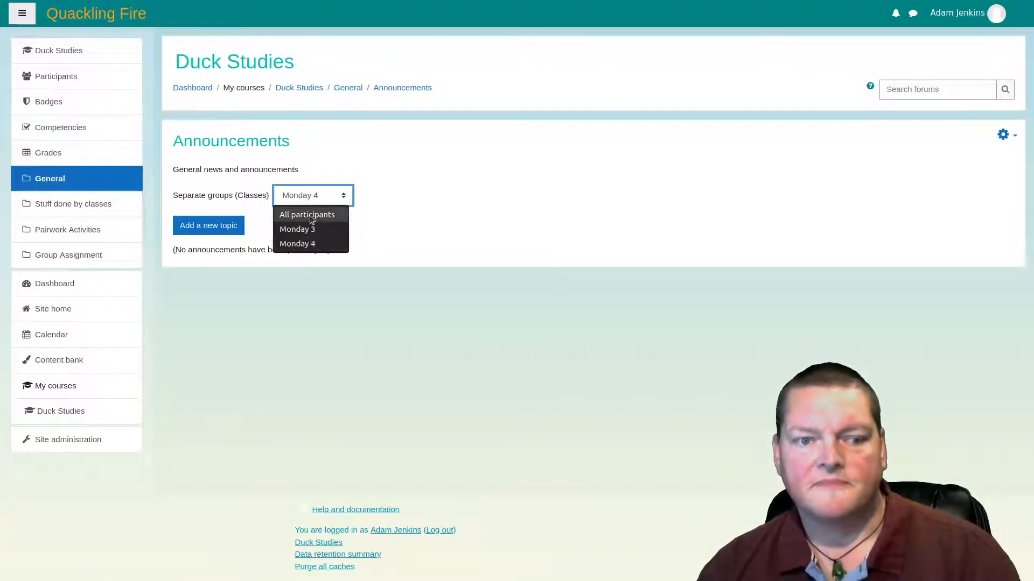
pyautogui.click(310, 216)
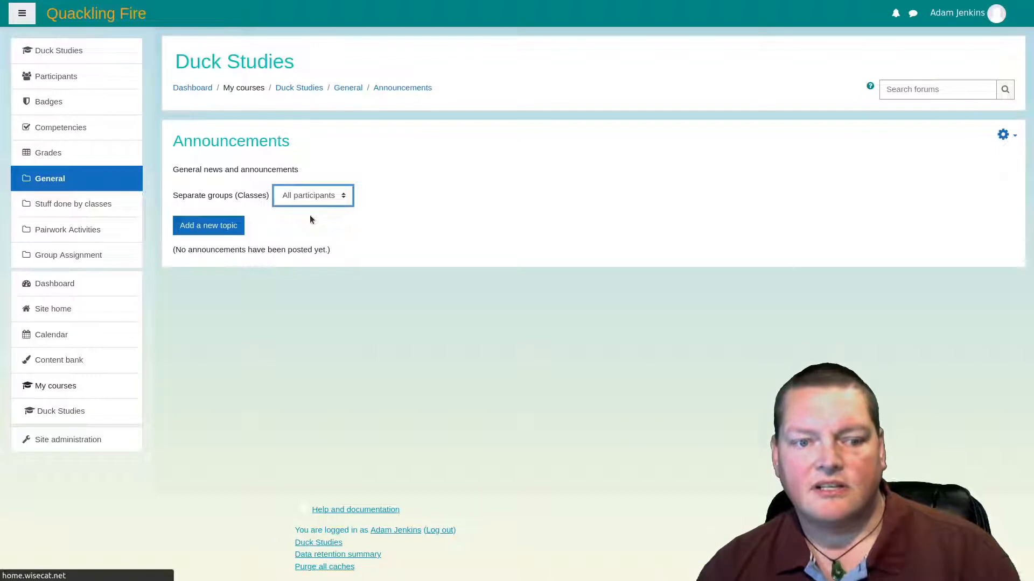
pyautogui.click(220, 224)
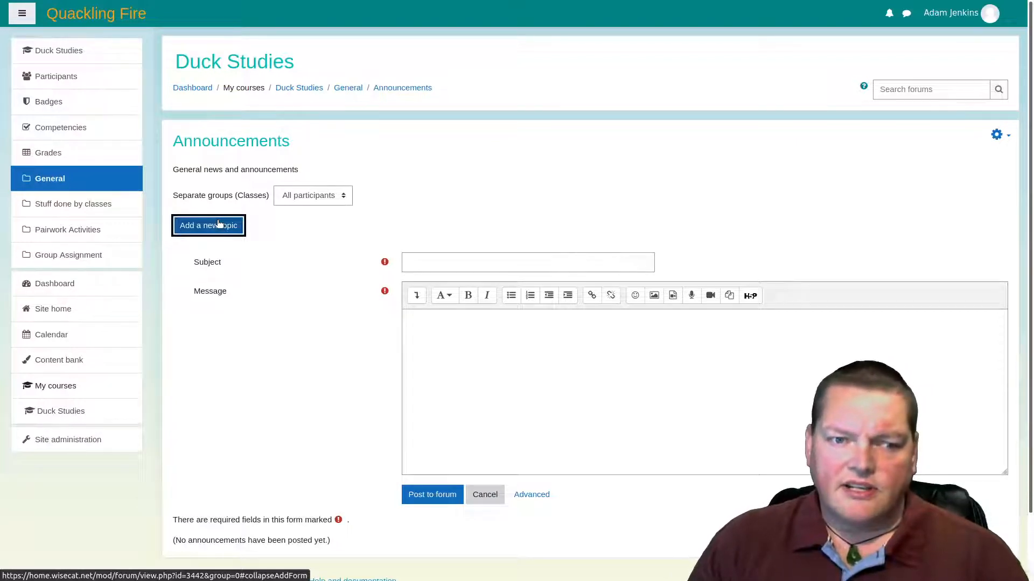
pyautogui.tripleClick(254, 196)
pyautogui.doubleClick(254, 196)
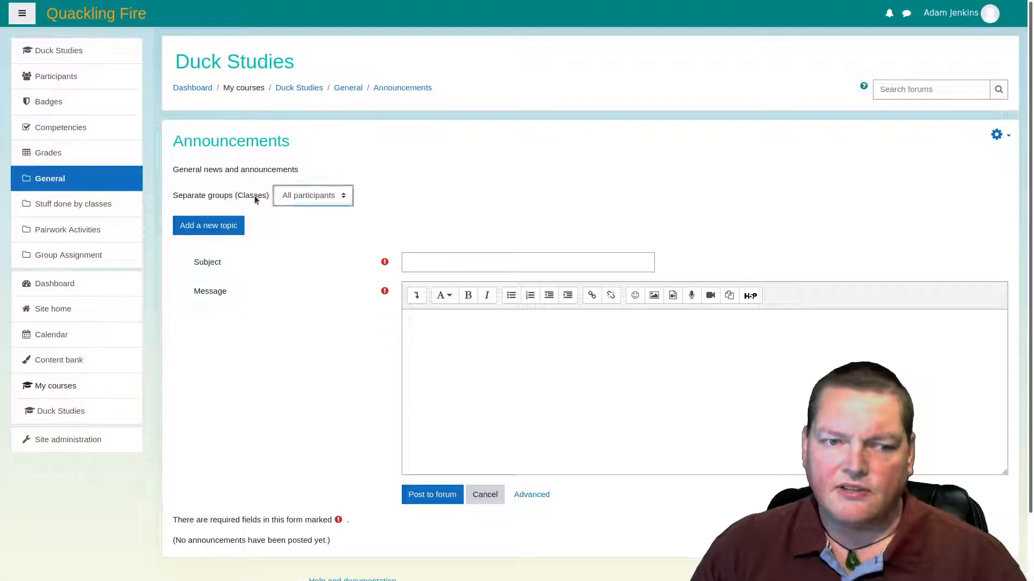
pyautogui.press('Tab')
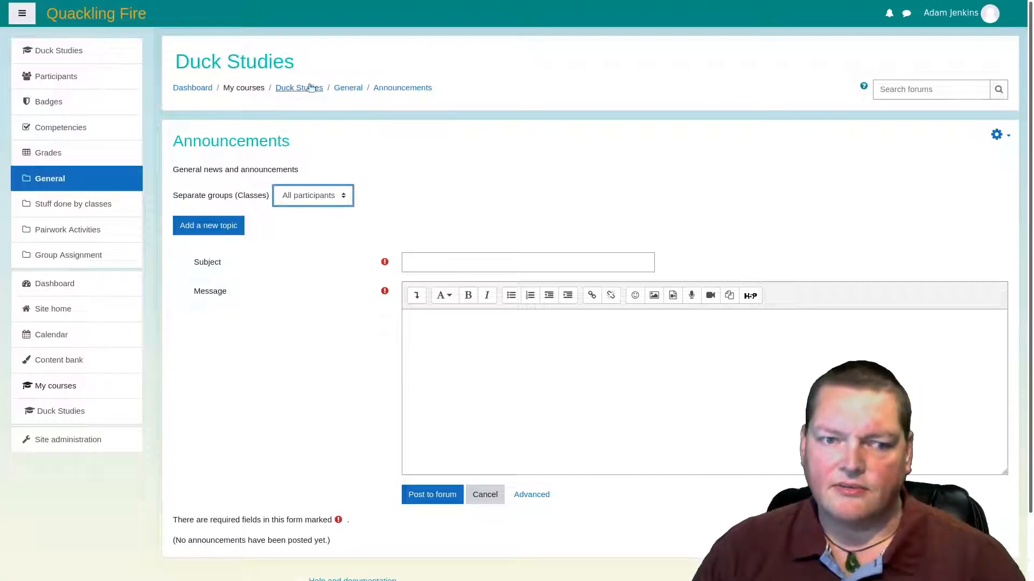
# Step: Return to the Duck Studies course page and check the grouping label beside Announcements and the course administration options
pyautogui.click(308, 88)
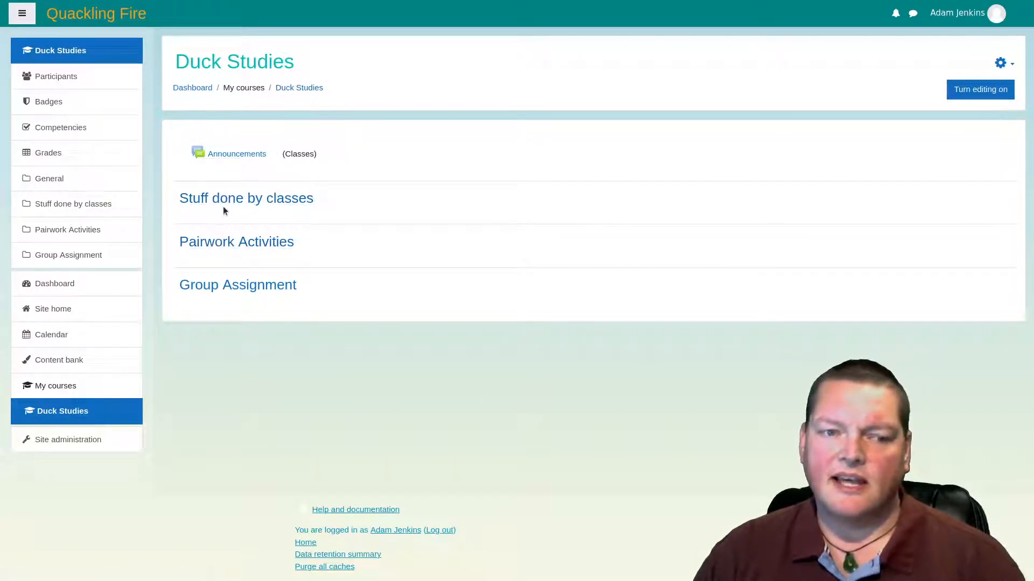
pyautogui.moveTo(284, 153); pyautogui.dragTo(307, 151)
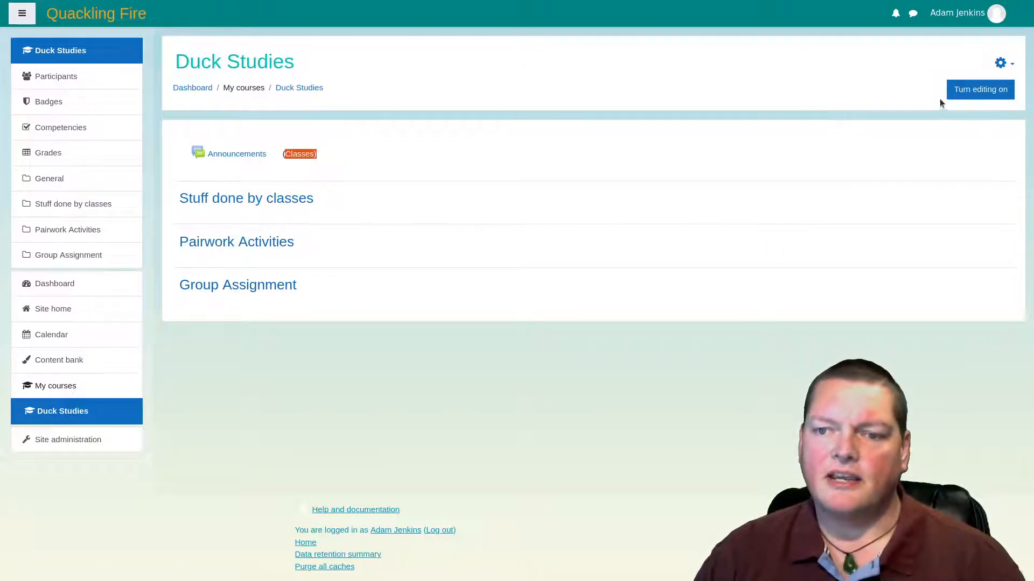
pyautogui.click(1002, 64)
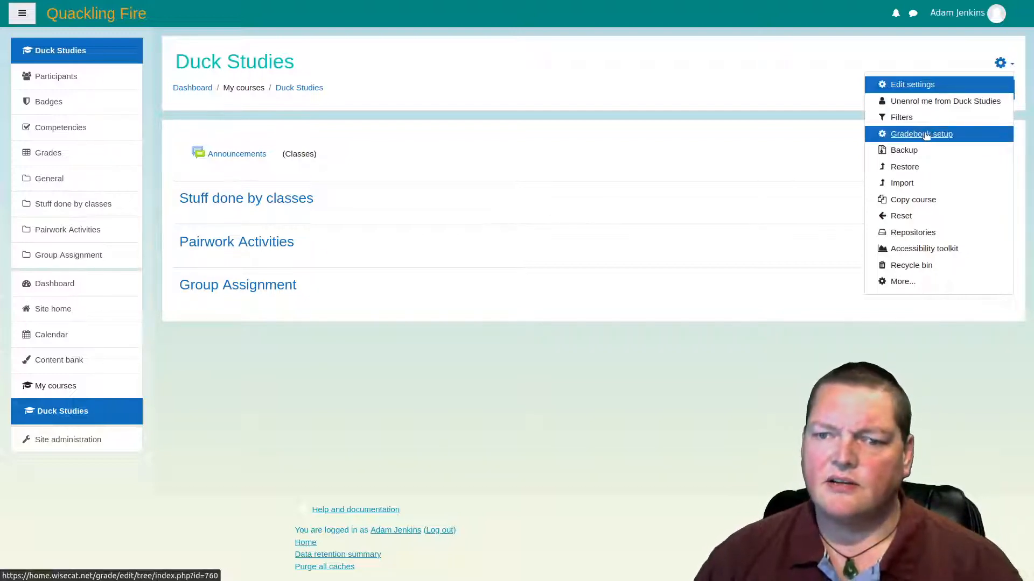
pyautogui.click(498, 131)
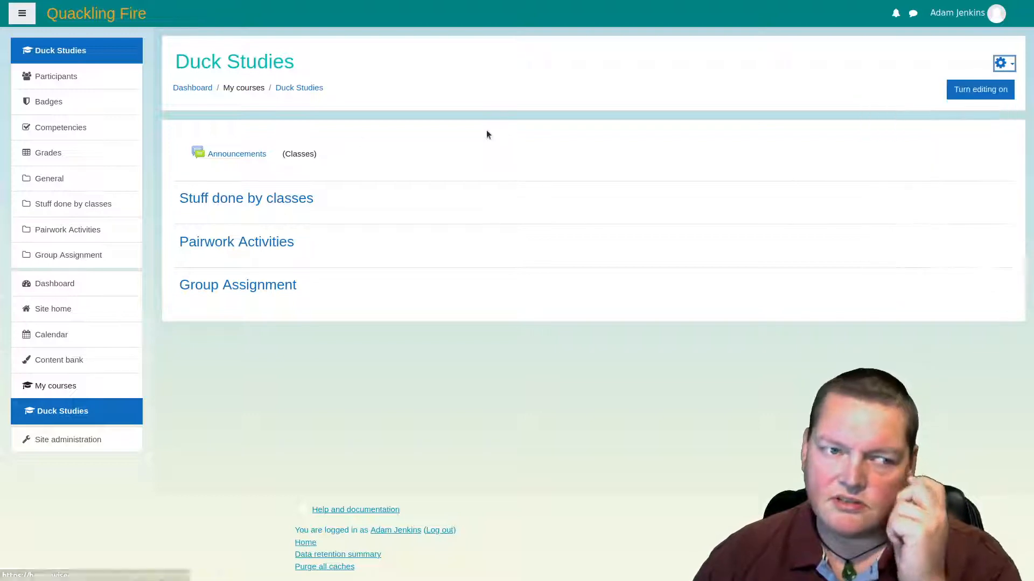
# Step: Review the course's participants list with its group assignments and the available user management options
pyautogui.click(114, 82)
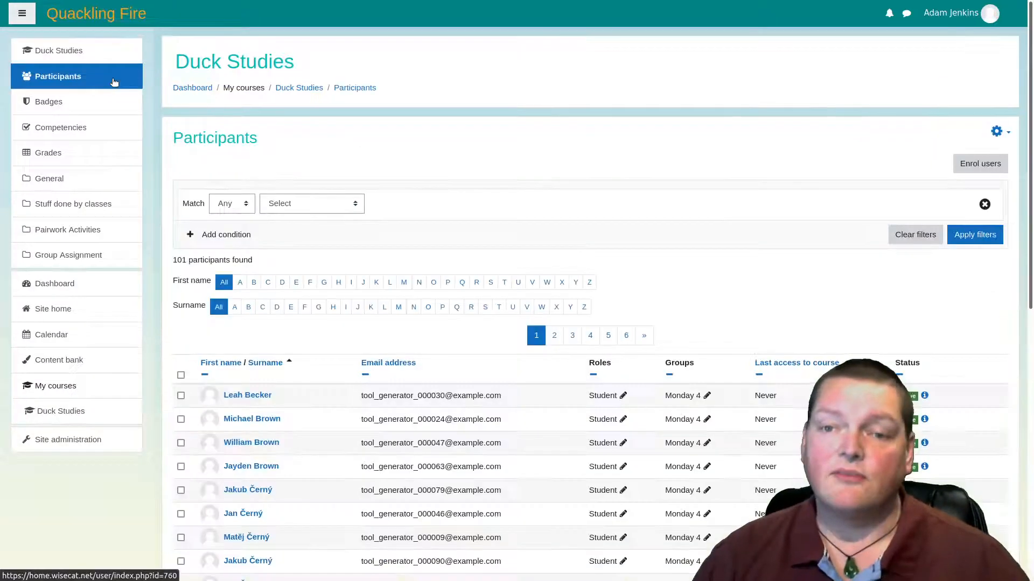
pyautogui.scroll(-4, 502, 107)
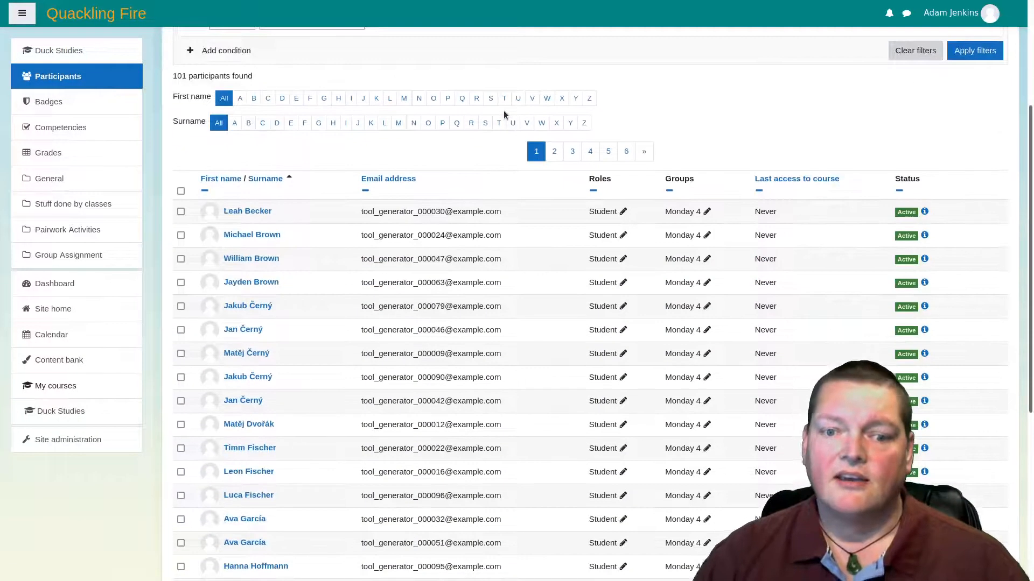
pyautogui.scroll(1, 505, 114)
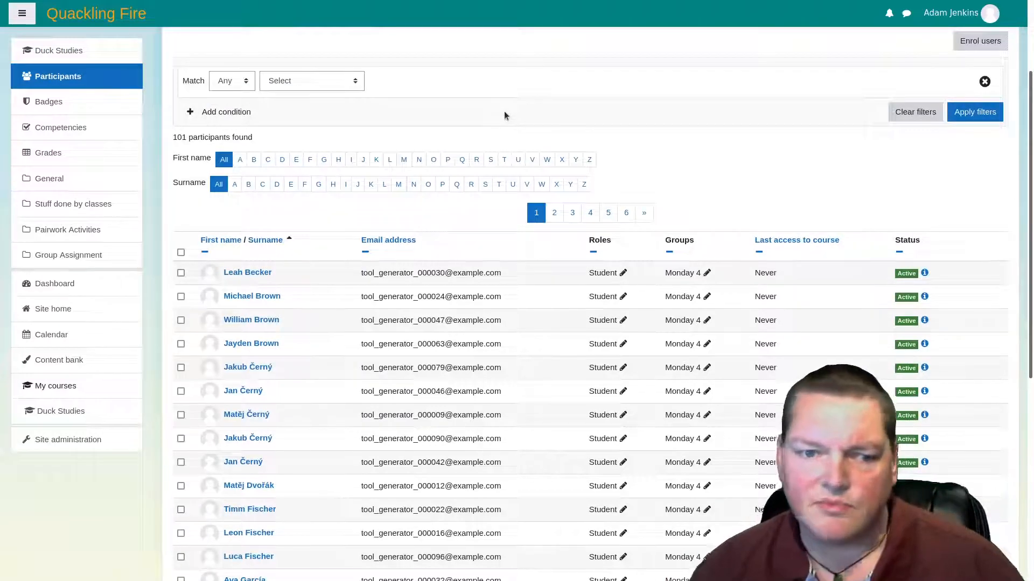
pyautogui.scroll(2, 504, 111)
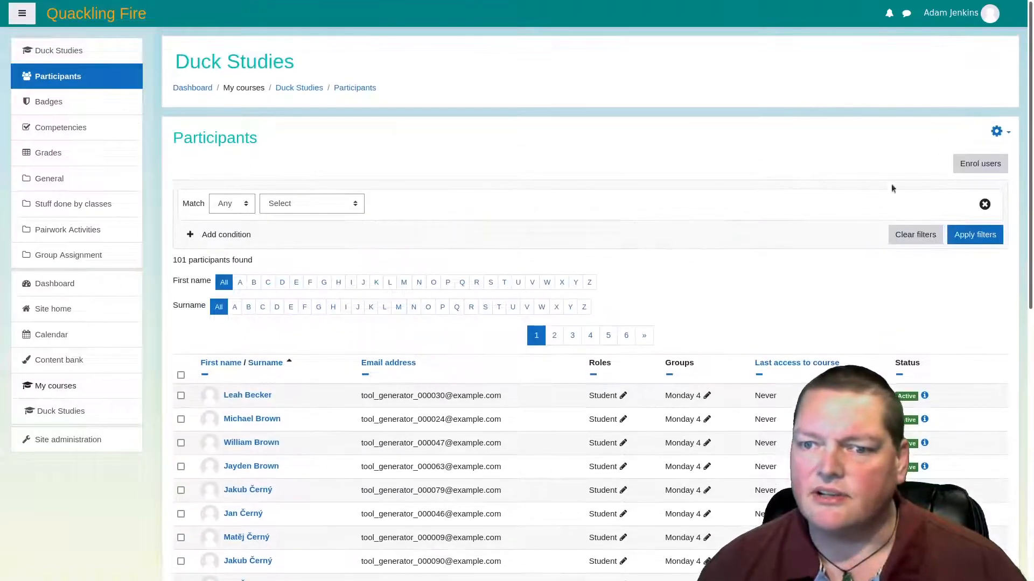
pyautogui.click(1004, 134)
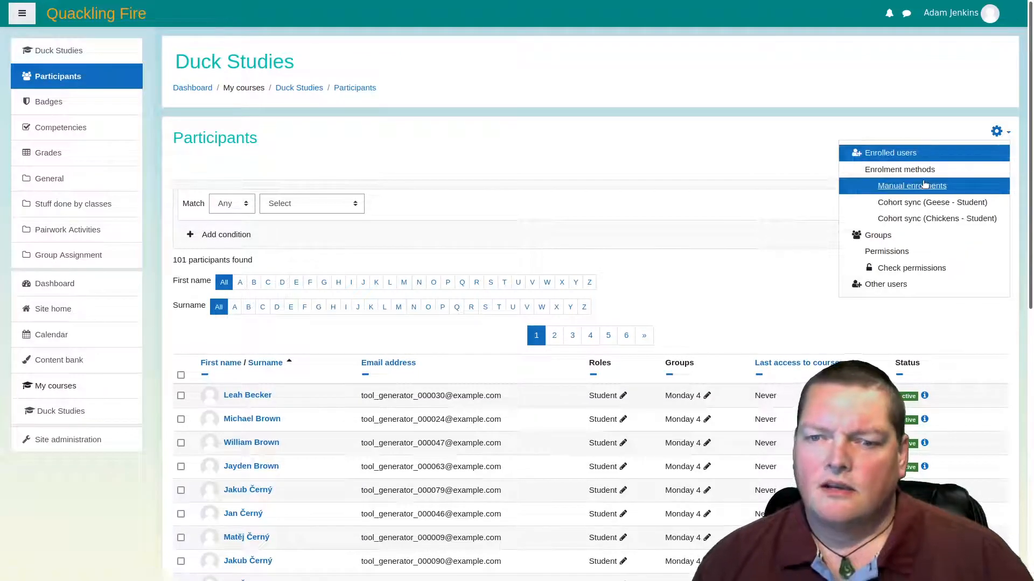
pyautogui.press('Escape')
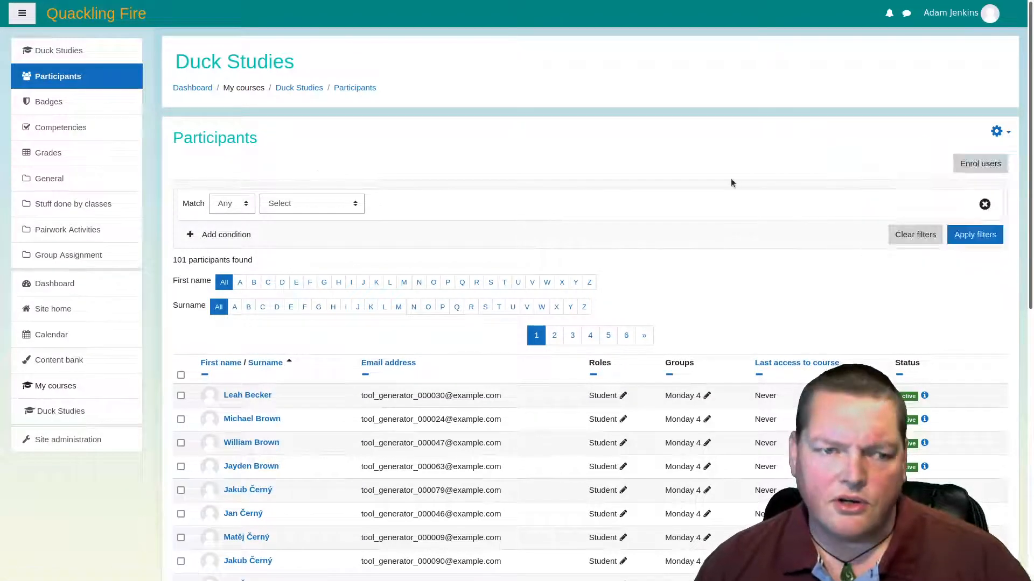
# Step: Turn editing on for the Duck Studies course page and start adding a Chat activity to the Pairwork Activities section
pyautogui.click(308, 90)
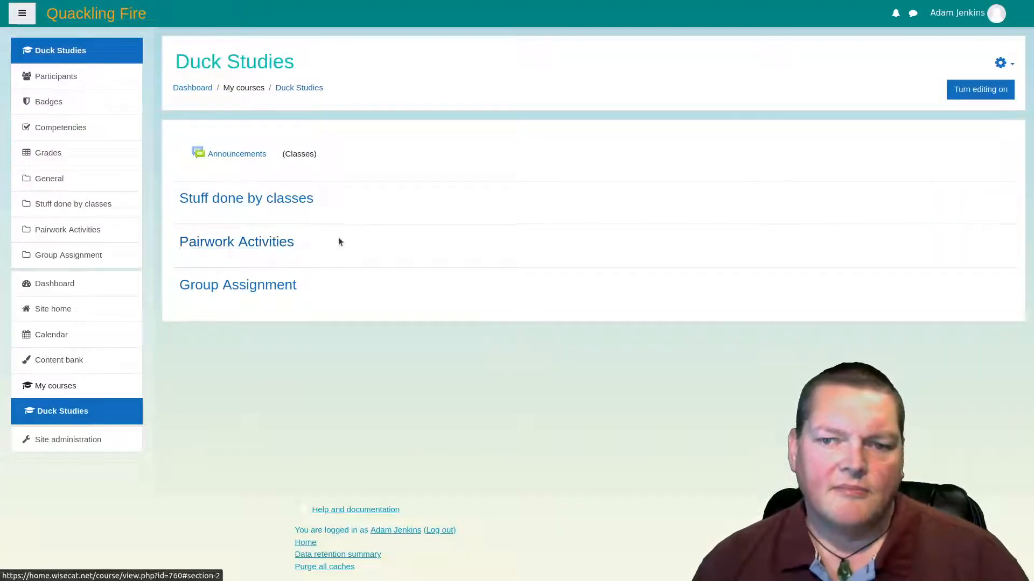
pyautogui.click(980, 89)
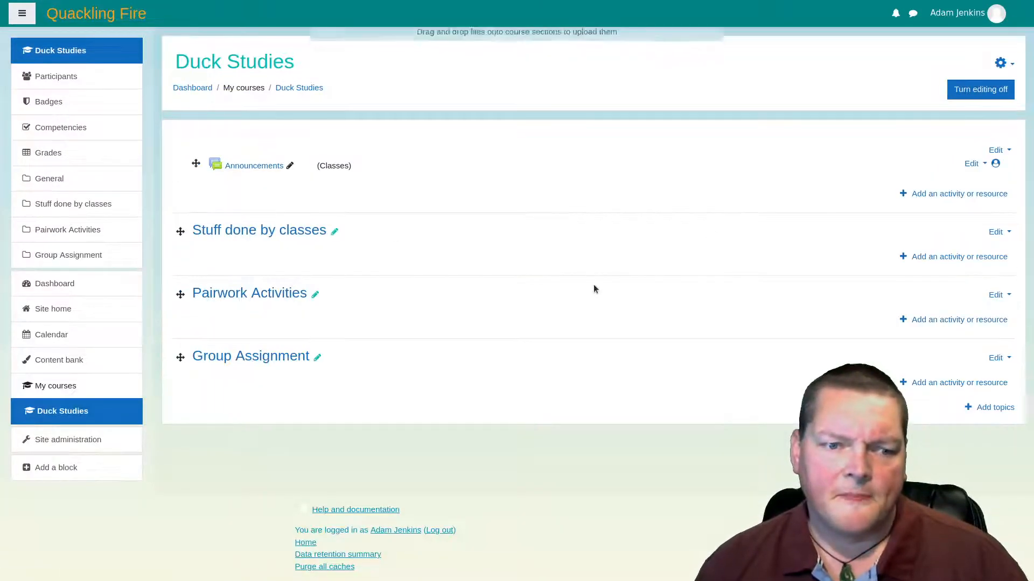
pyautogui.click(940, 319)
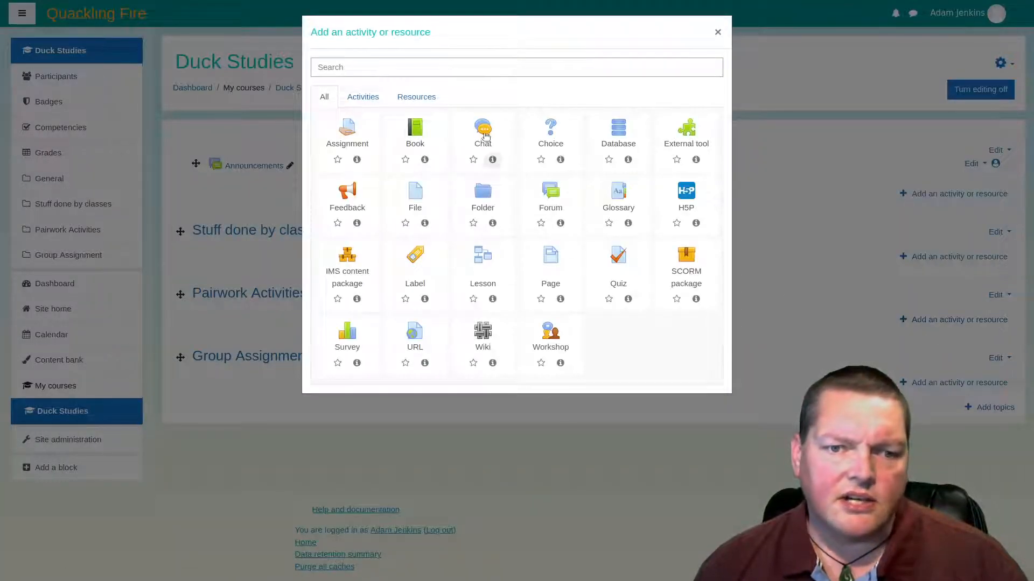
pyautogui.click(484, 130)
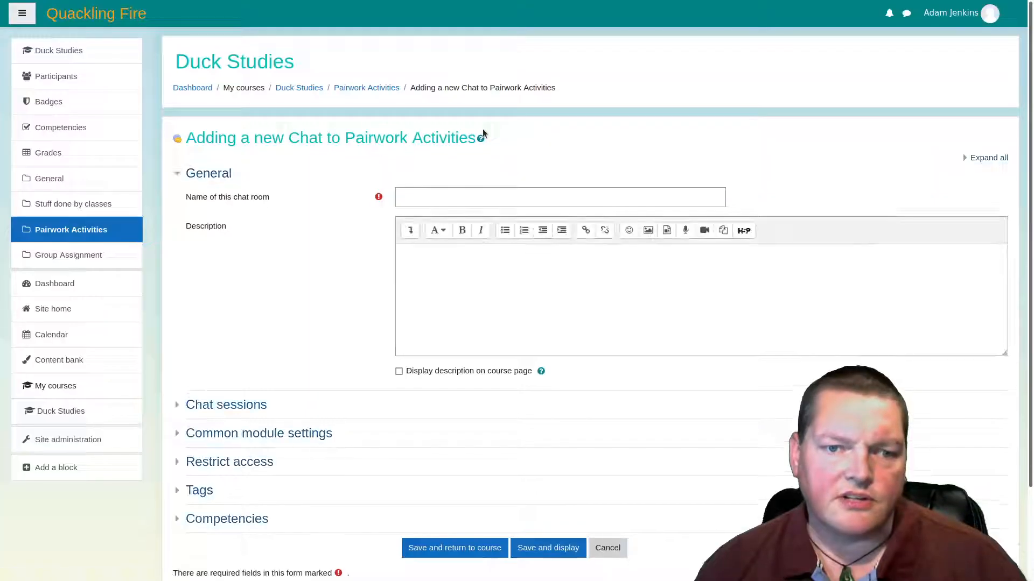
# Step: Name the new chat room "Talk with your partner"
pyautogui.click(427, 195)
pyautogui.write('T')
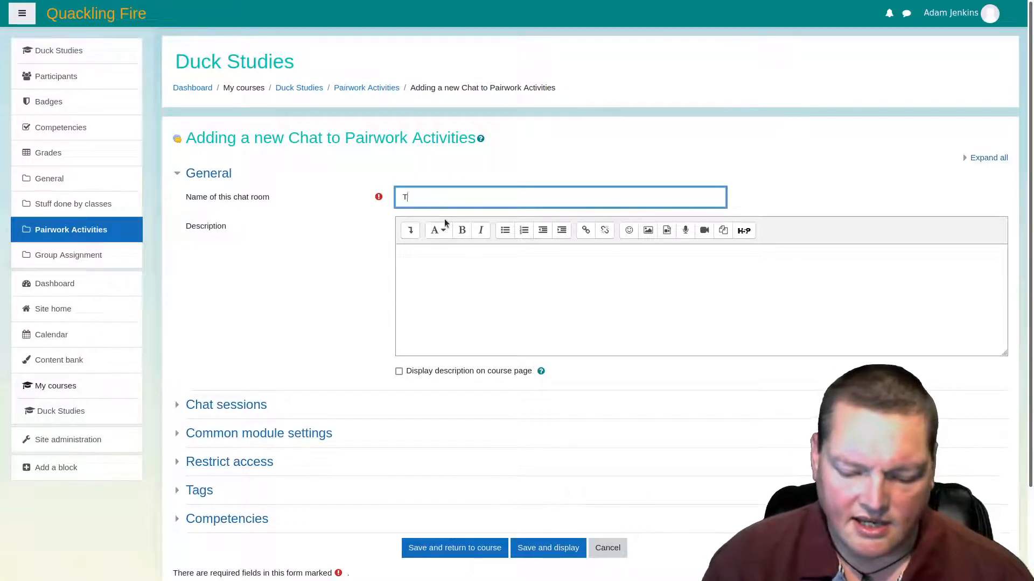
pyautogui.write('alk with ')
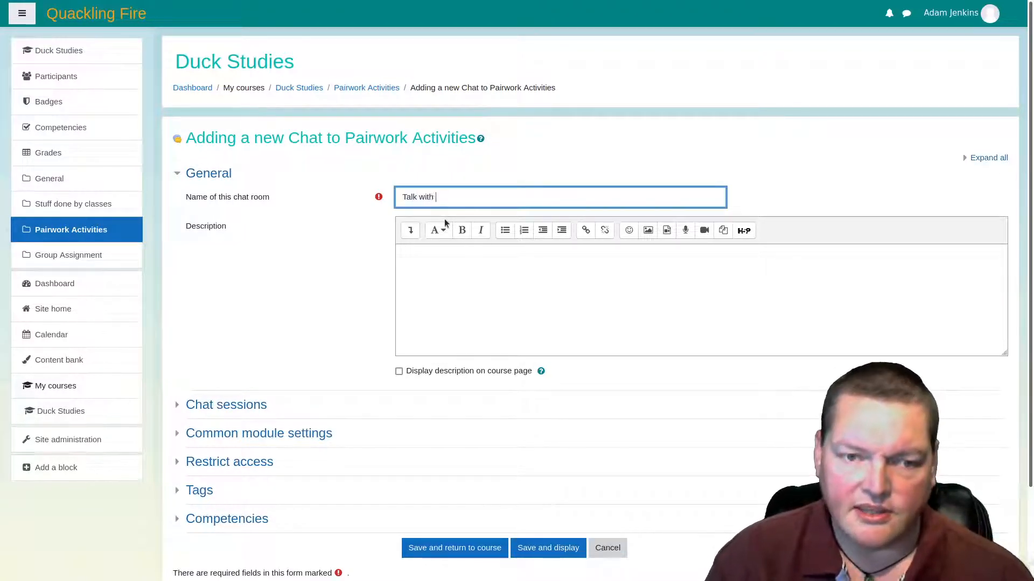
pyautogui.write('your pa')
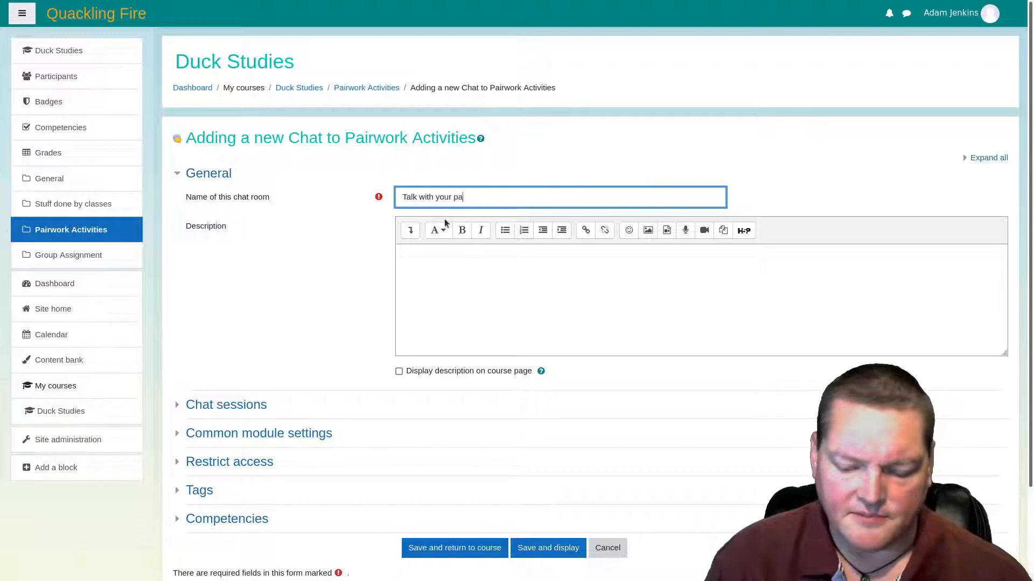
pyautogui.write('rtner')
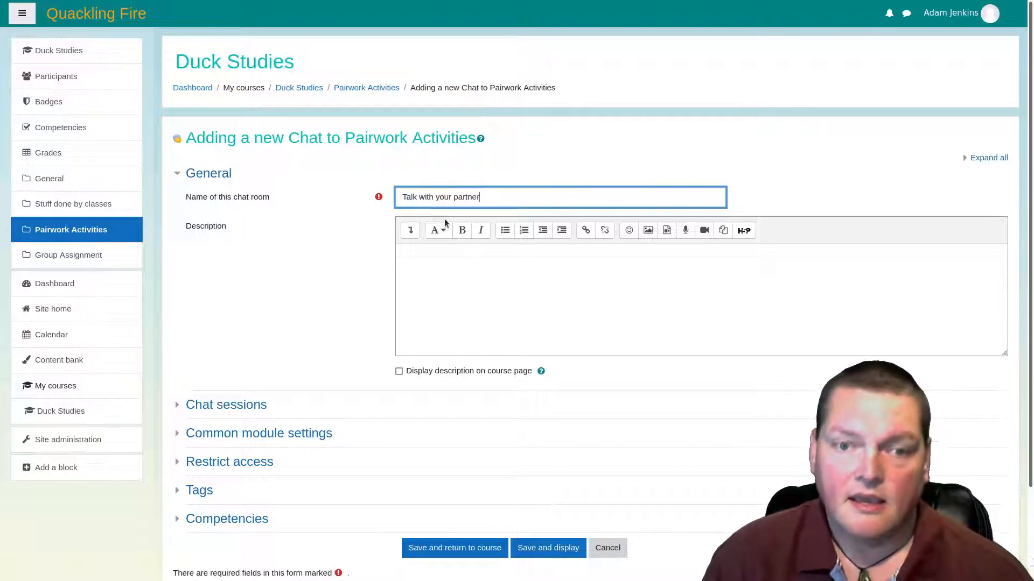
# Step: Set the chat's group mode to Separate groups with the Classes grouping, and save and display the activity
pyautogui.scroll(-2, 281, 408)
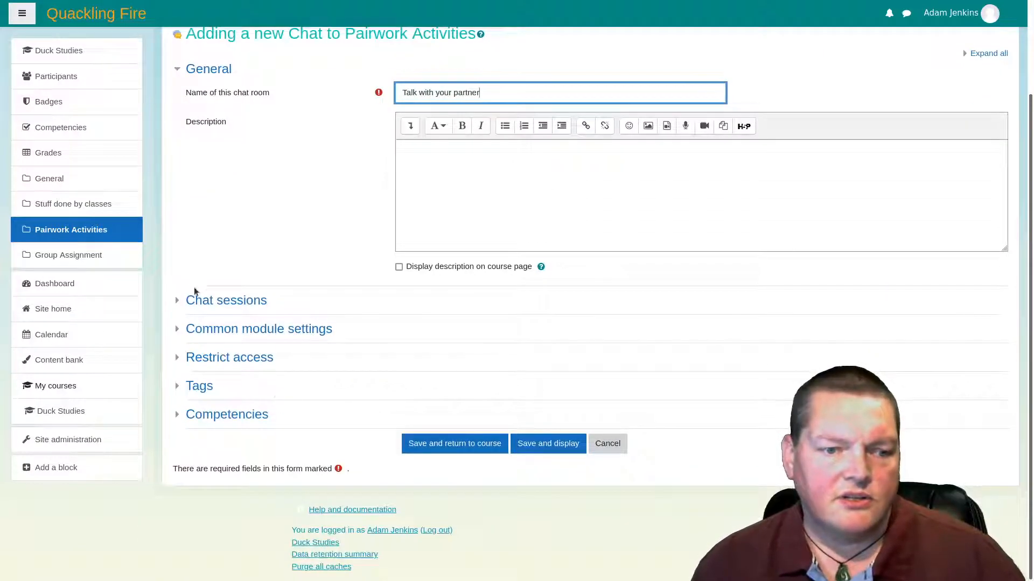
pyautogui.click(203, 326)
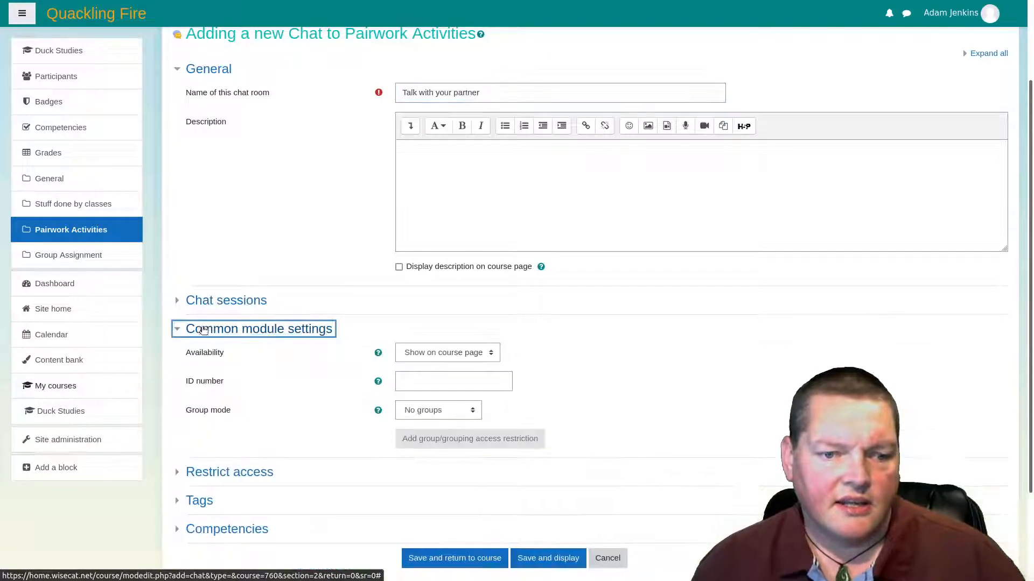
pyautogui.click(220, 472)
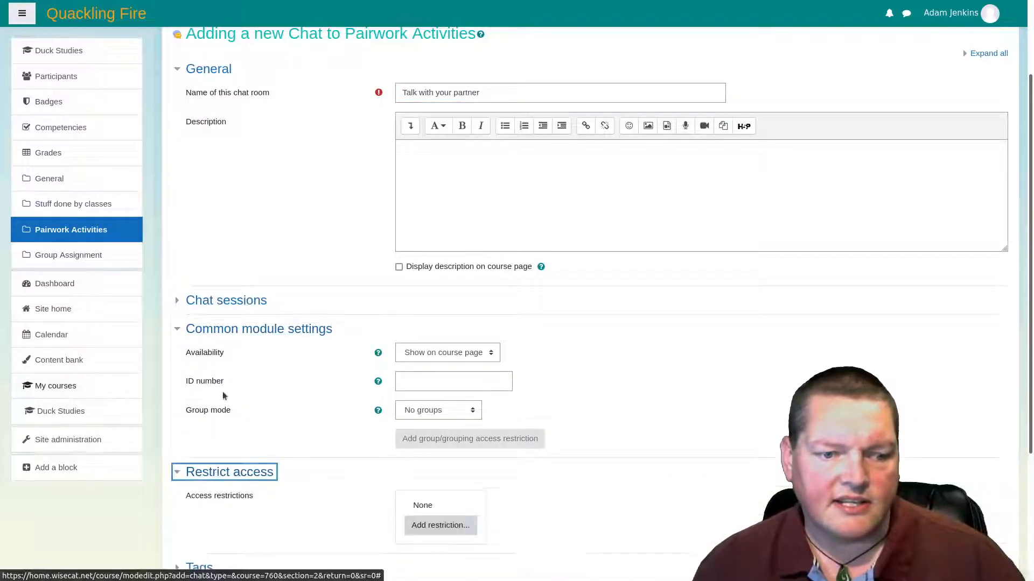
pyautogui.click(231, 330)
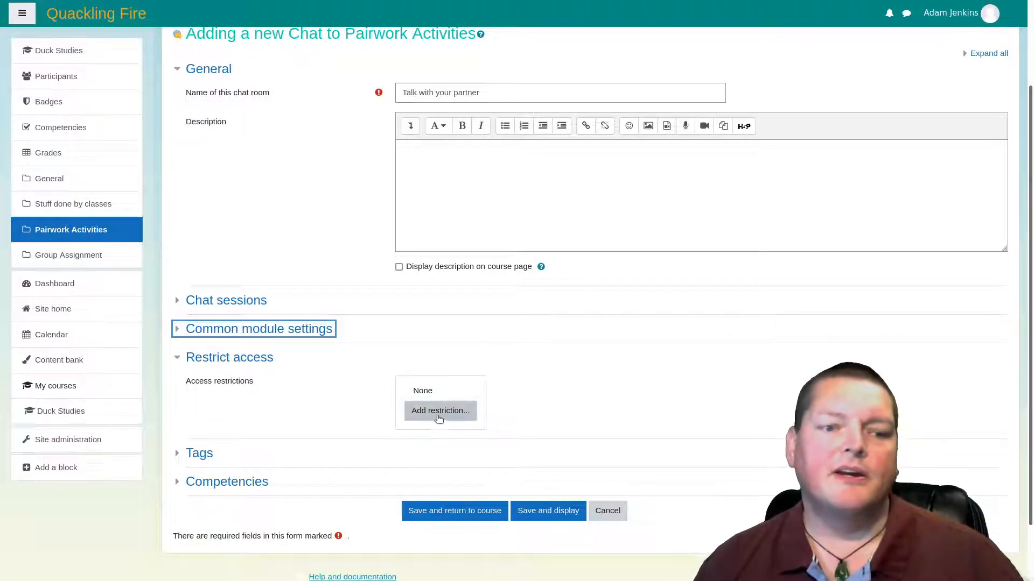
pyautogui.click(249, 364)
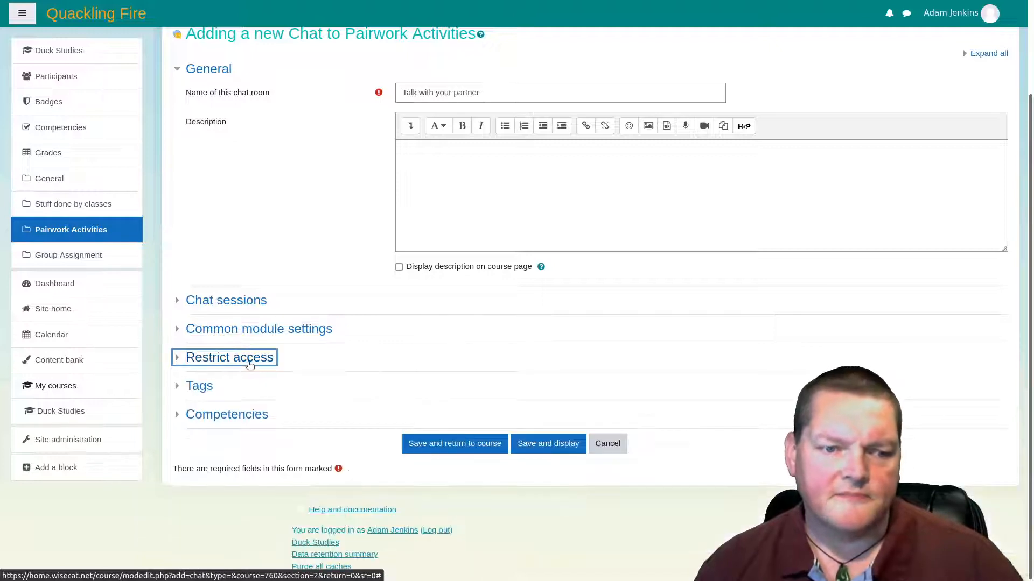
pyautogui.click(251, 336)
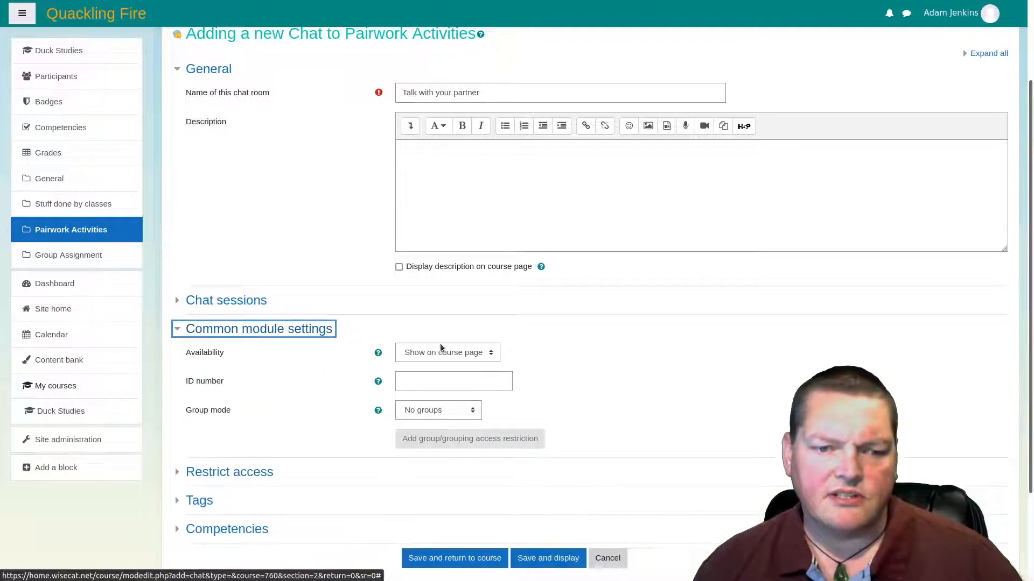
pyautogui.click(446, 418)
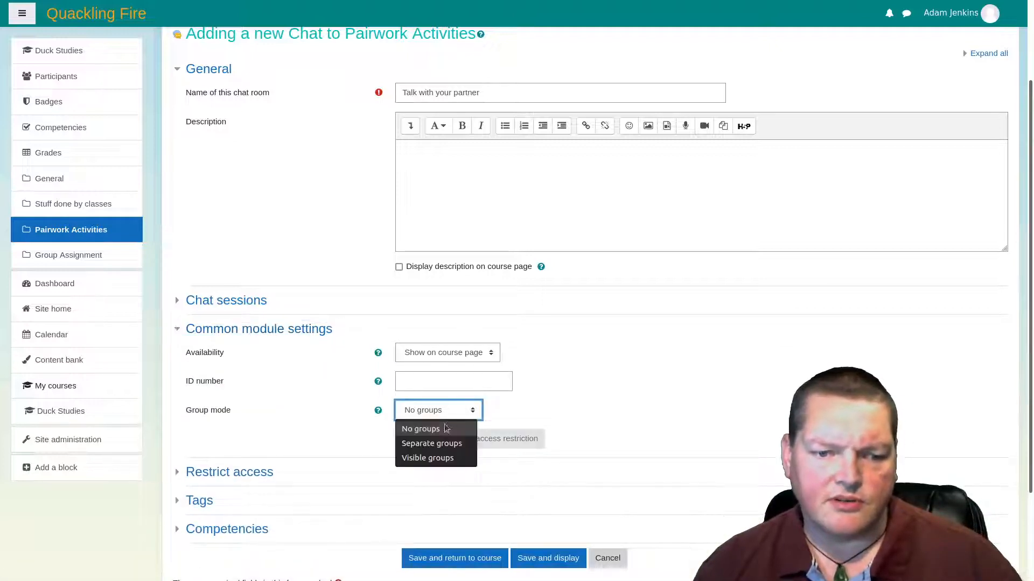
pyautogui.click(444, 443)
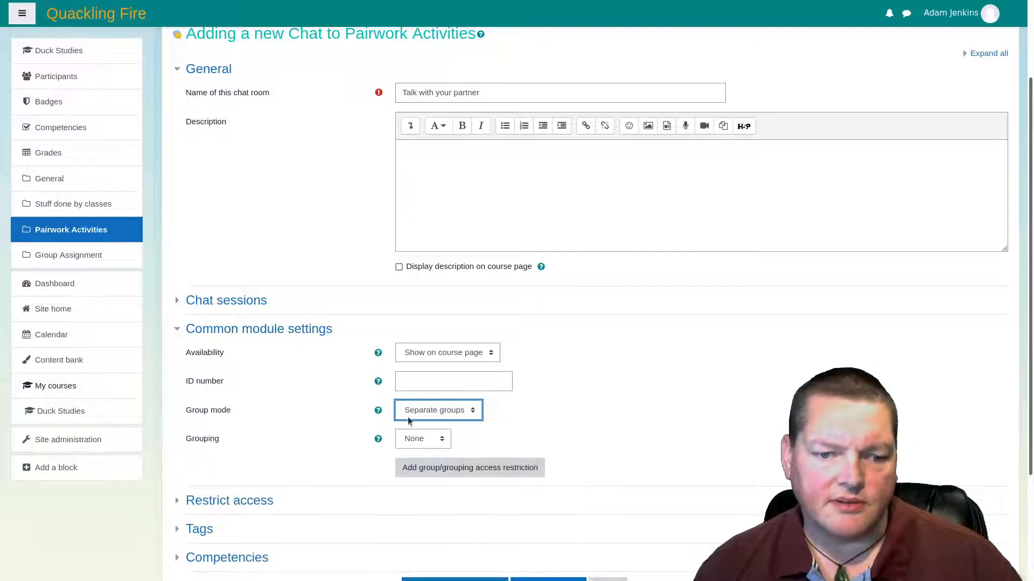
pyautogui.click(417, 443)
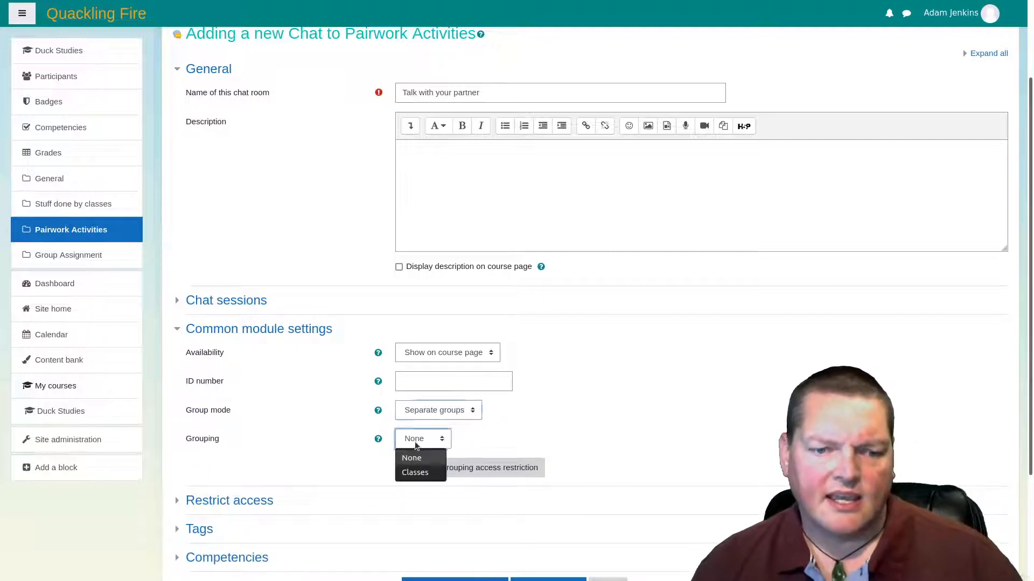
pyautogui.click(425, 475)
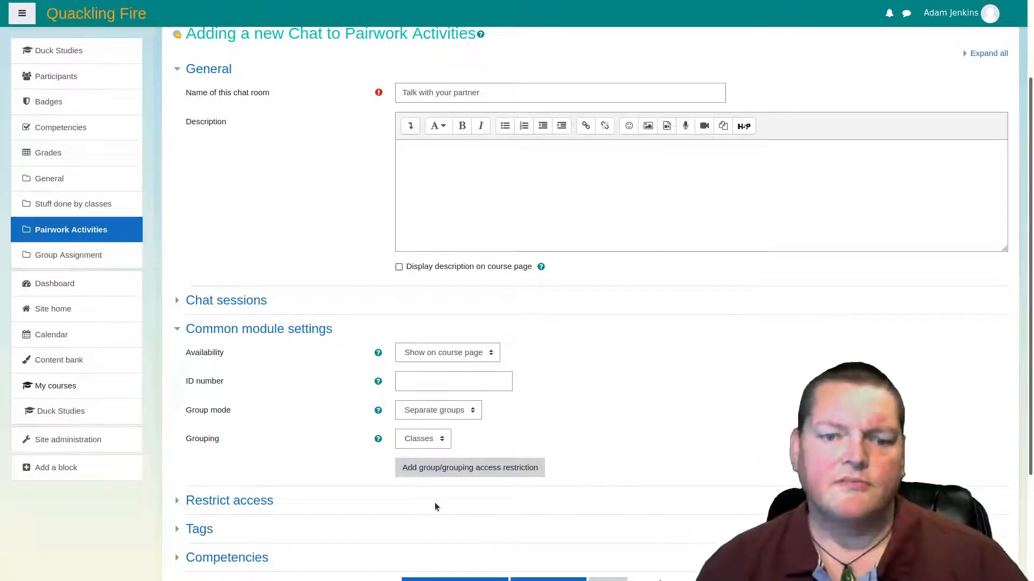
pyautogui.scroll(-3, 432, 491)
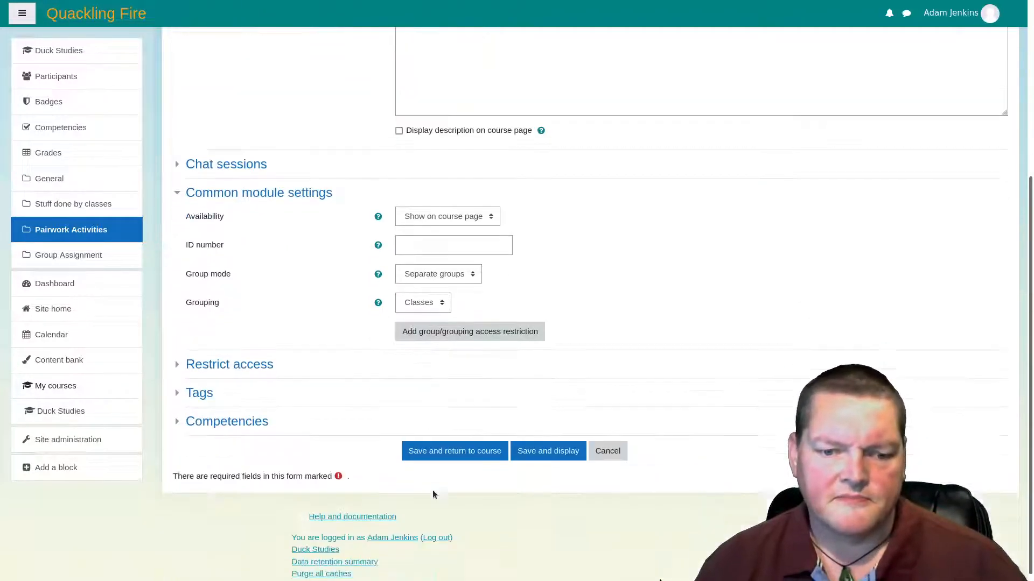
pyautogui.click(531, 447)
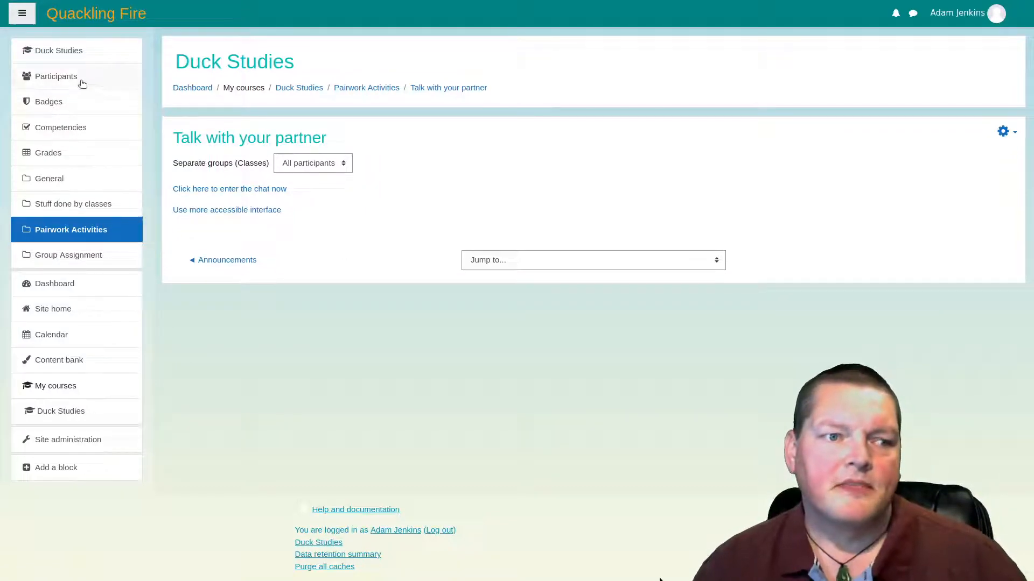
# Step: Go to the course's group management from its participants list and open the form for auto-creating groups
pyautogui.click(58, 76)
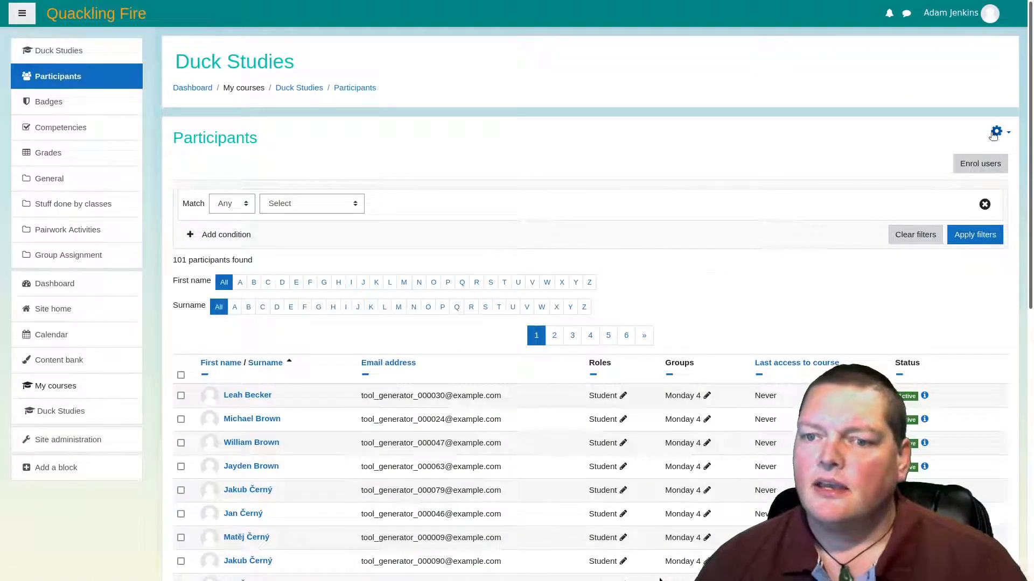
pyautogui.click(993, 134)
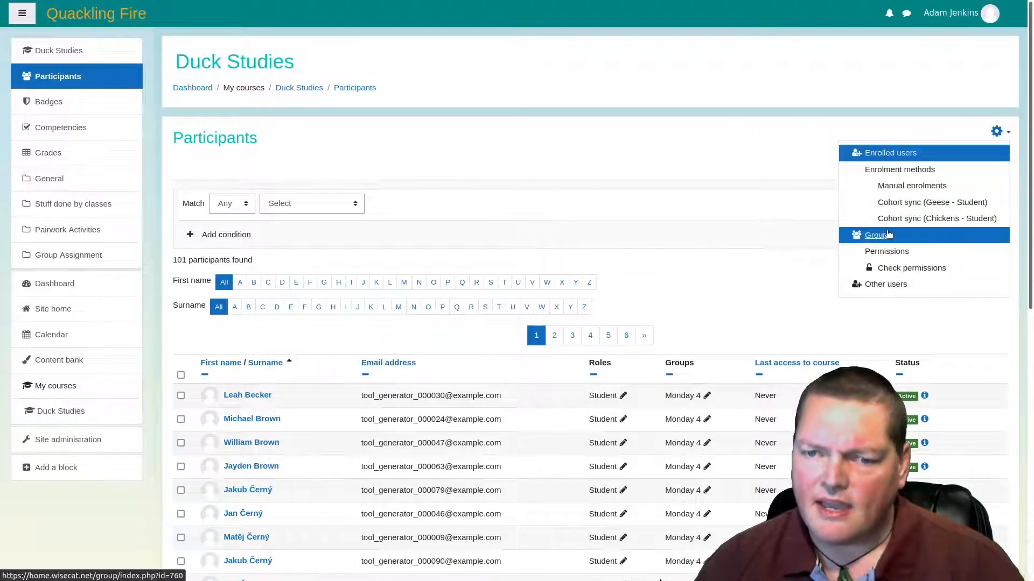
pyautogui.click(879, 234)
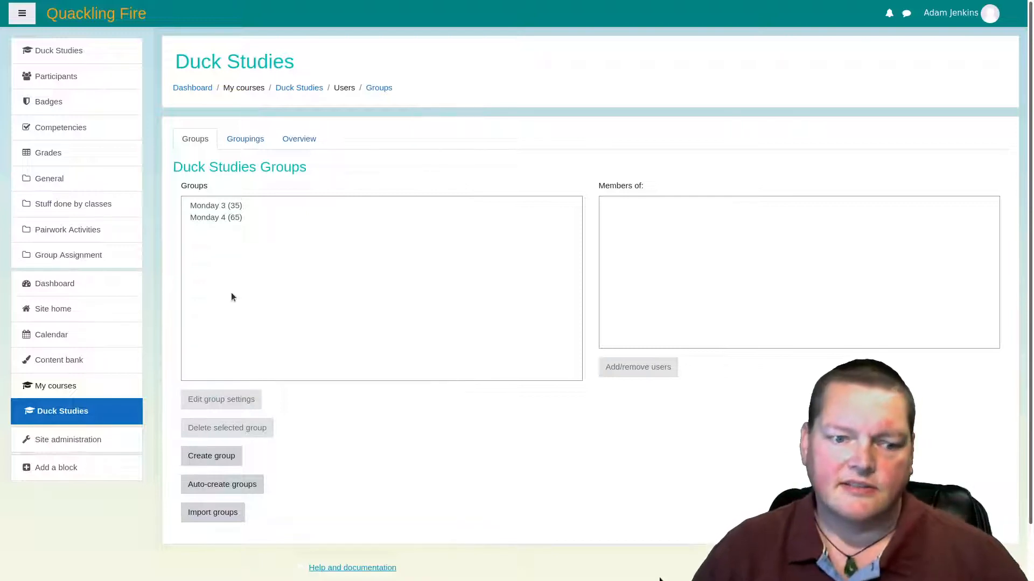
pyautogui.click(251, 484)
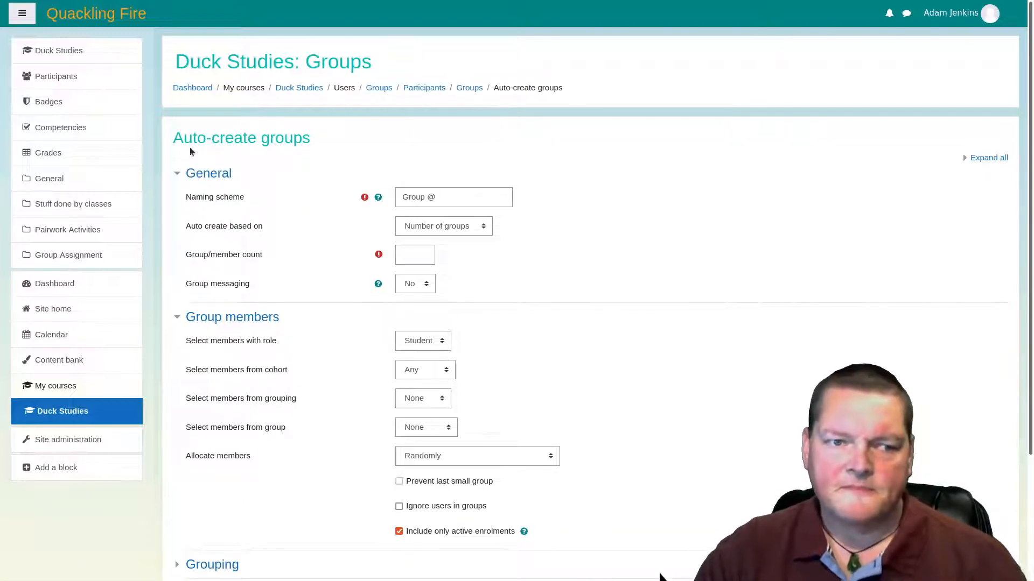
pyautogui.moveTo(175, 137); pyautogui.dragTo(247, 138)
pyautogui.tripleClick(249, 136)
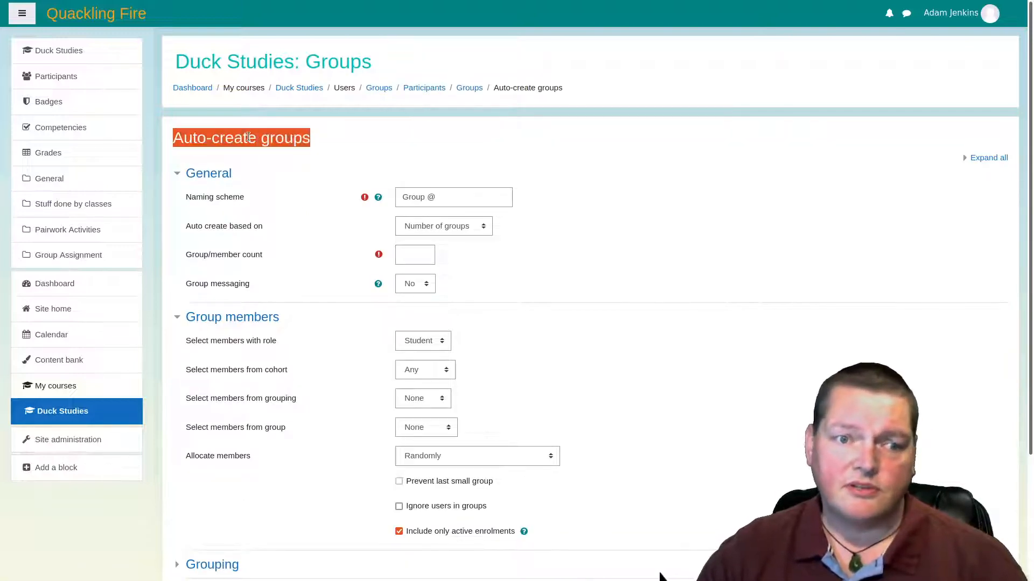
pyautogui.click(248, 137)
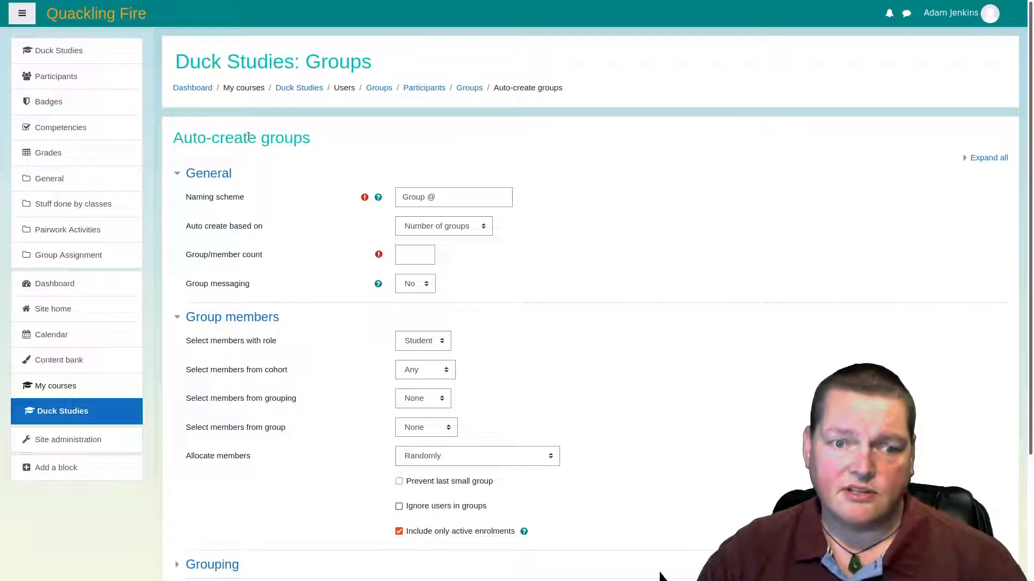
# Step: Set the naming scheme for the auto-created groups to "Mon3Pair @"
pyautogui.click(403, 197)
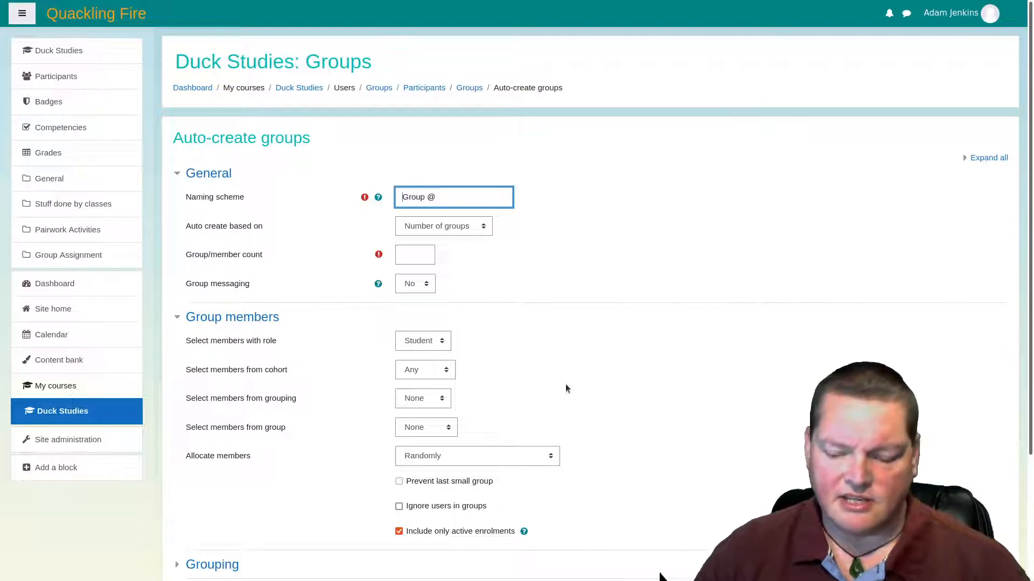
pyautogui.press('Delete')
pyautogui.press('Delete')
pyautogui.press('Delete')
pyautogui.press('Delete')
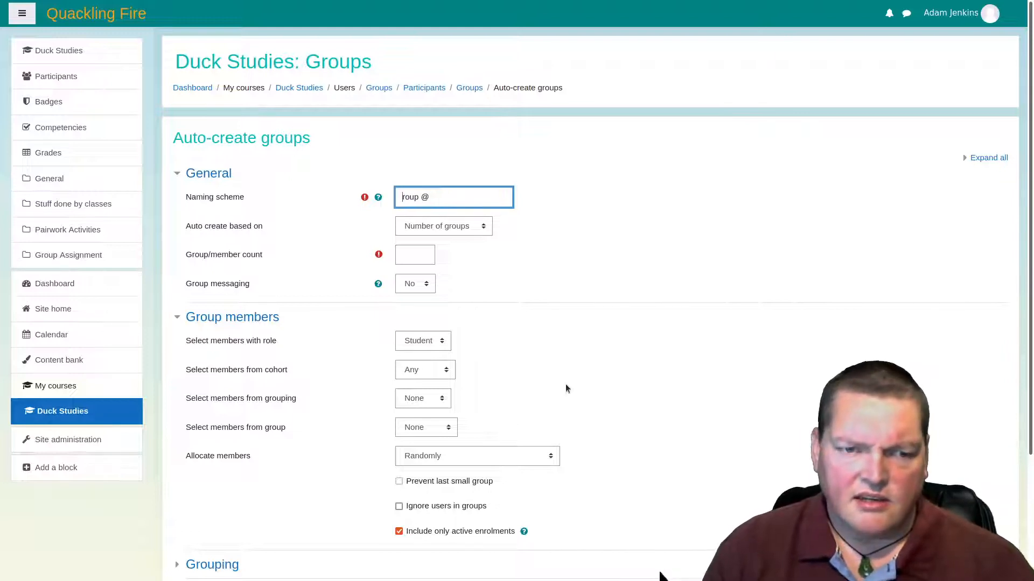
pyautogui.press('Delete')
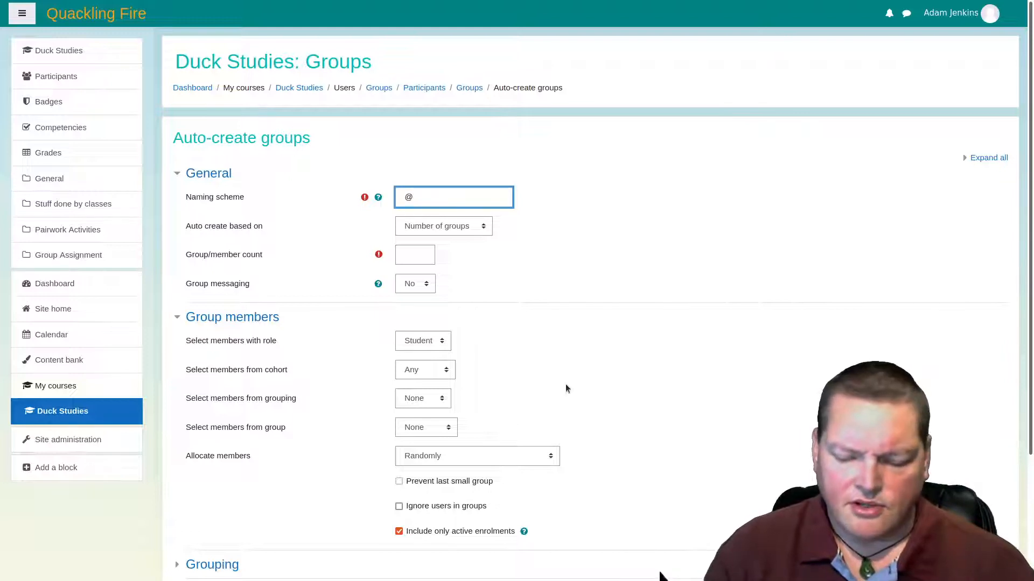
pyautogui.write('Mon3Pair')
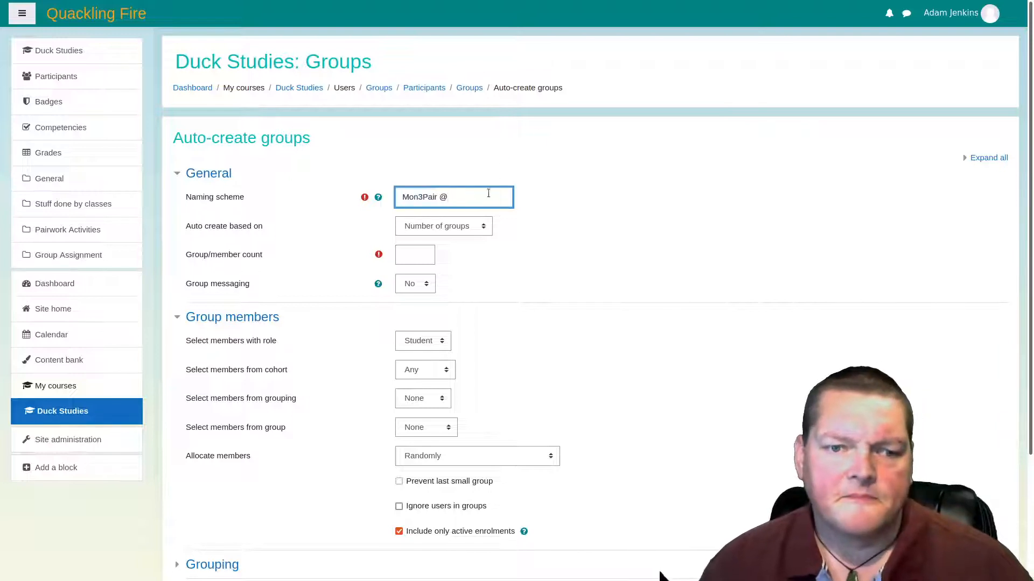
# Step: Base the auto-created groups on members per group, with a count of 2
pyautogui.click(463, 231)
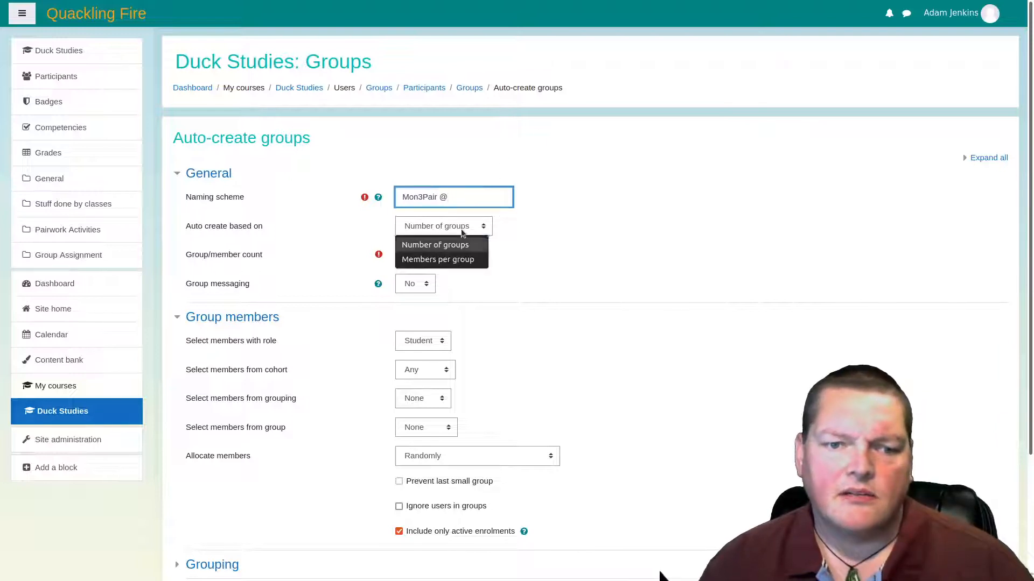
pyautogui.click(460, 259)
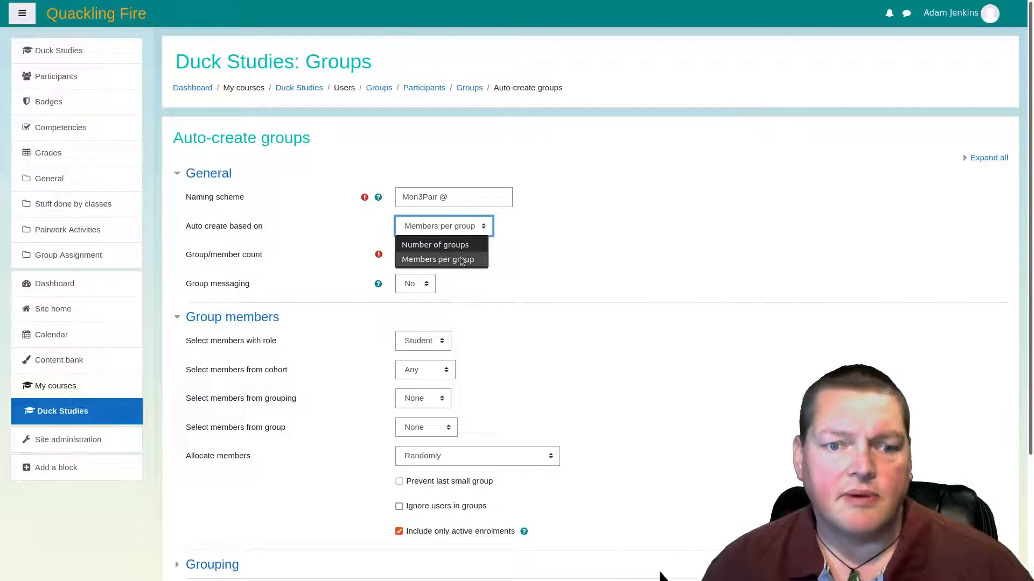
pyautogui.click(418, 254)
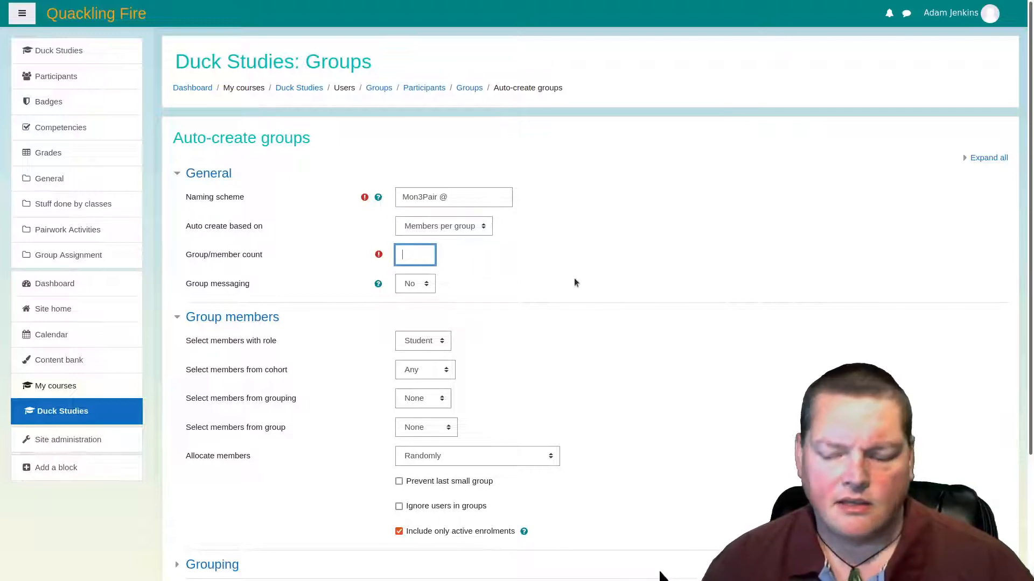
pyautogui.write('2')
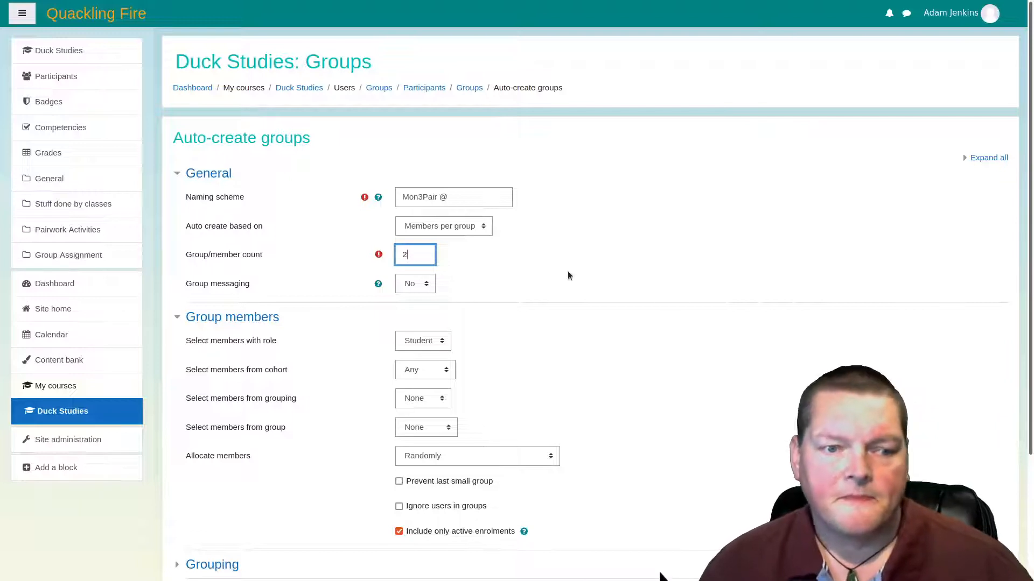
# Step: Examine the group messaging choices and the help explanation for that setting
pyautogui.click(407, 287)
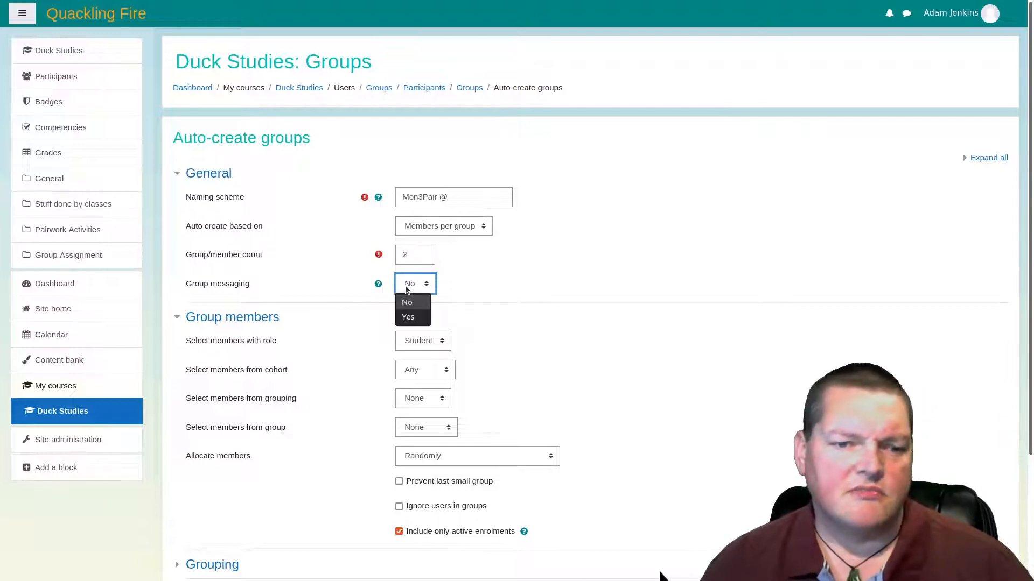
pyautogui.click(466, 308)
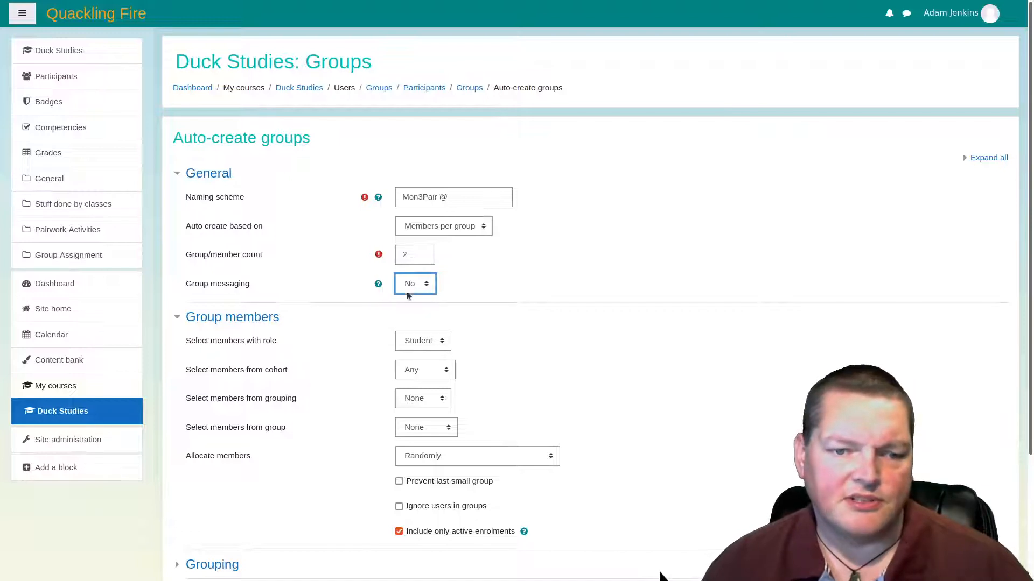
pyautogui.click(378, 284)
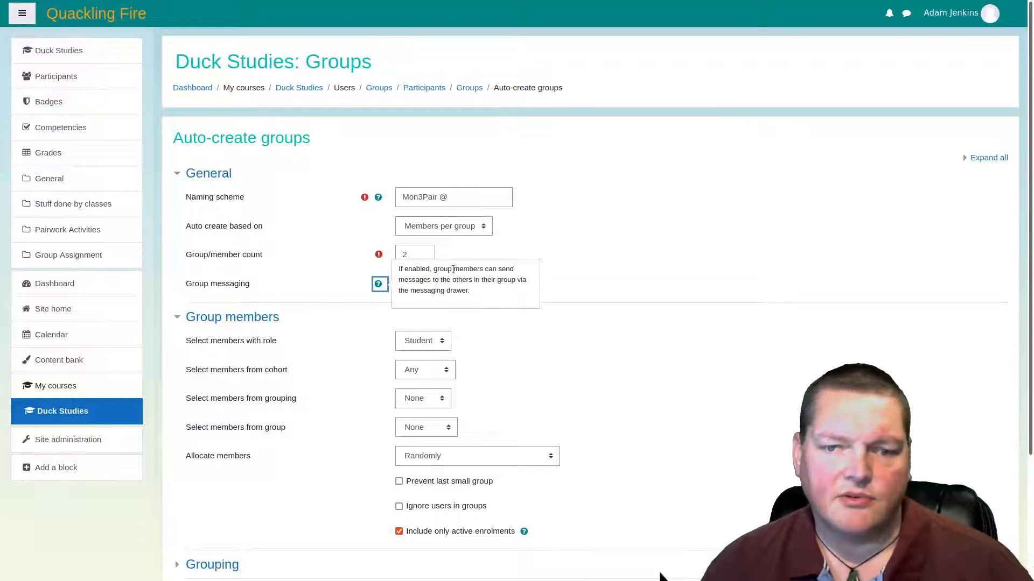
pyautogui.moveTo(952, 3)
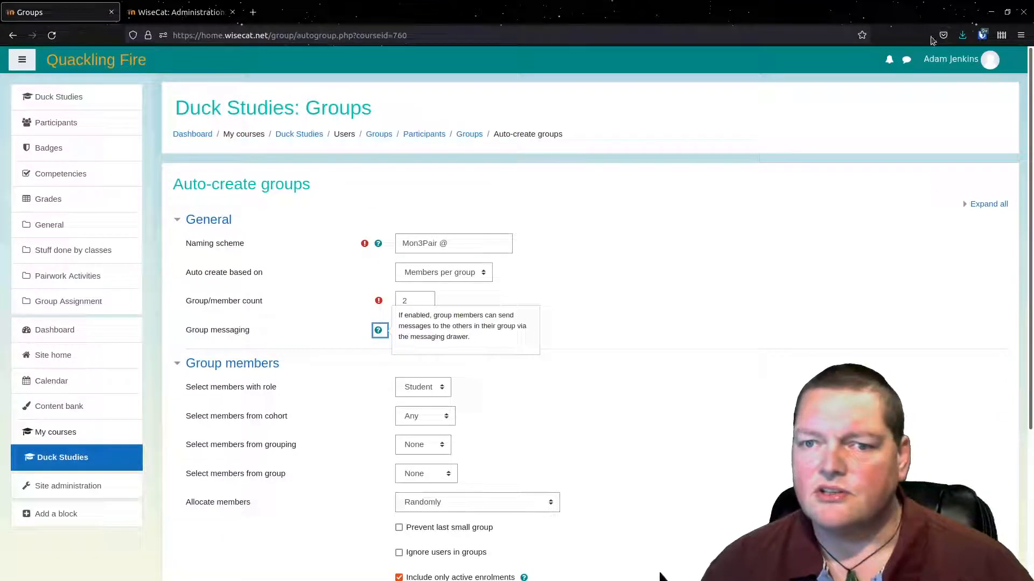
pyautogui.click(908, 61)
pyautogui.click(907, 62)
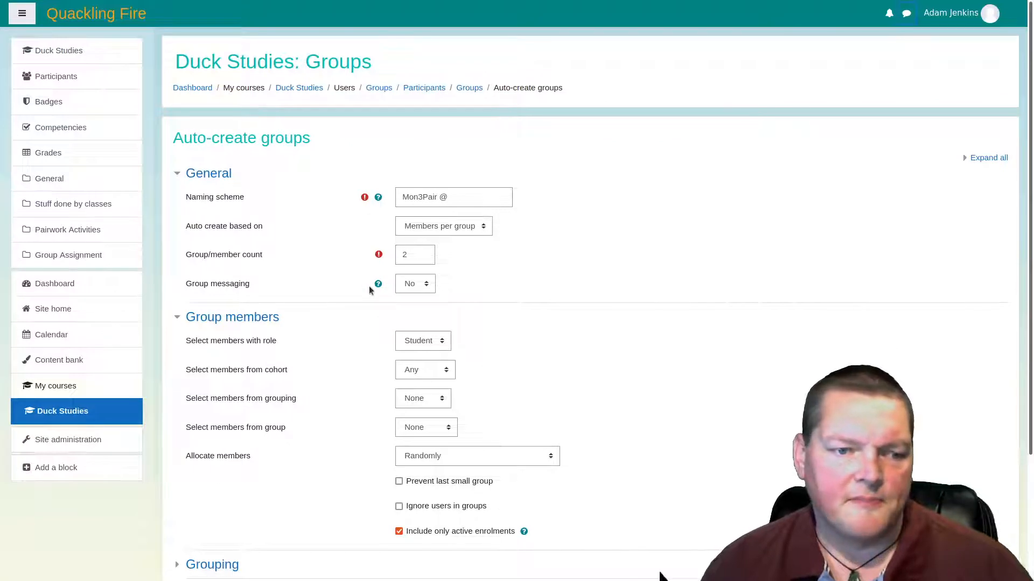
pyautogui.click(410, 291)
pyautogui.click(409, 287)
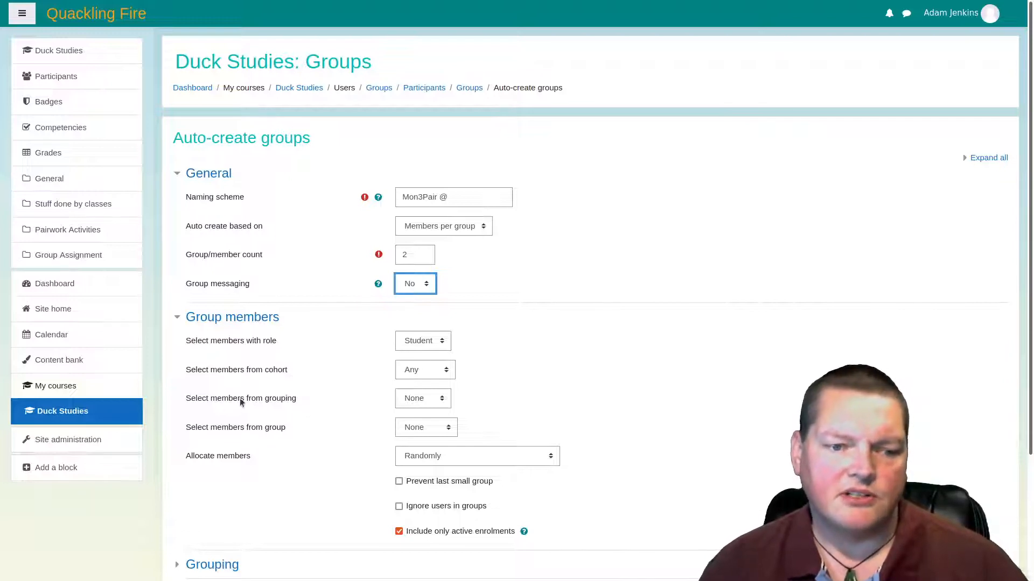
# Step: Draw members from the Monday 3 group, allocate them randomly, and enable prevention of a small last group
pyautogui.click(420, 432)
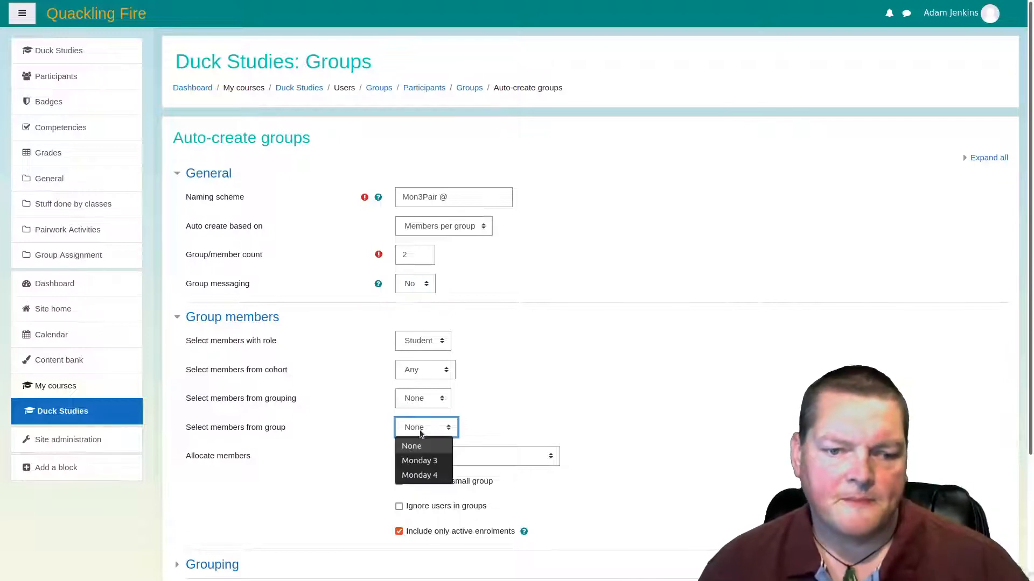
pyautogui.click(431, 461)
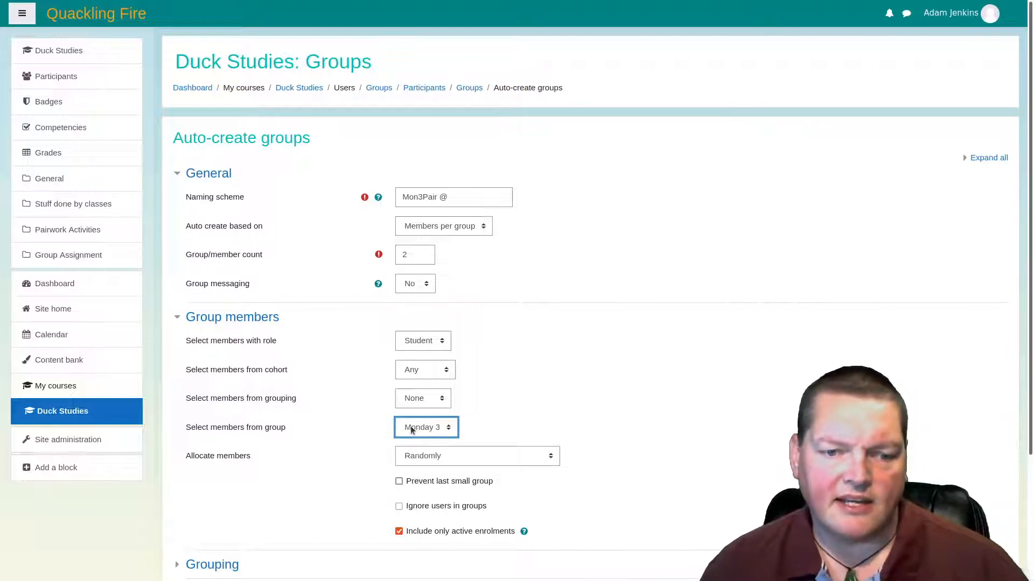
pyautogui.scroll(-3, 468, 389)
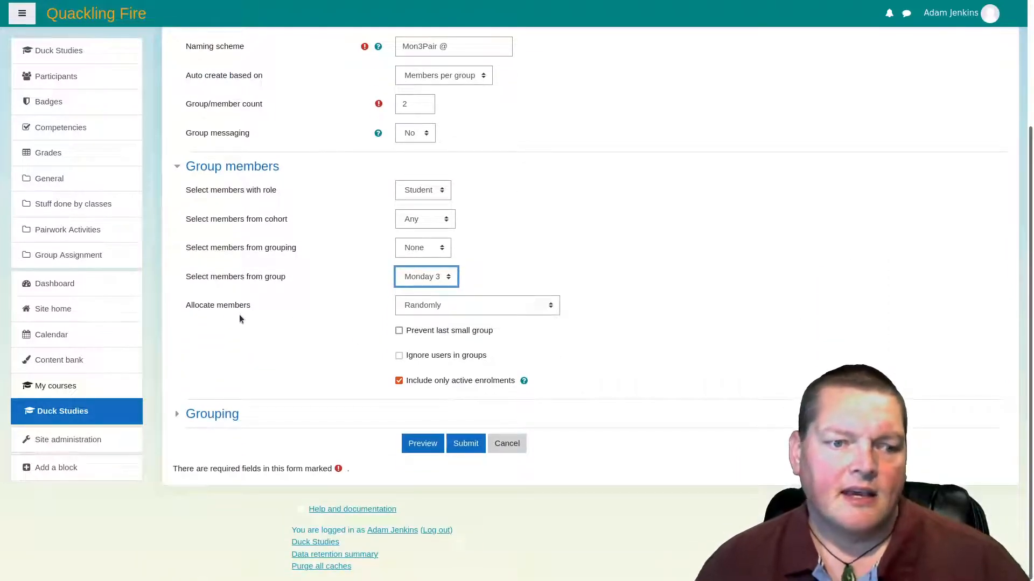
pyautogui.click(444, 307)
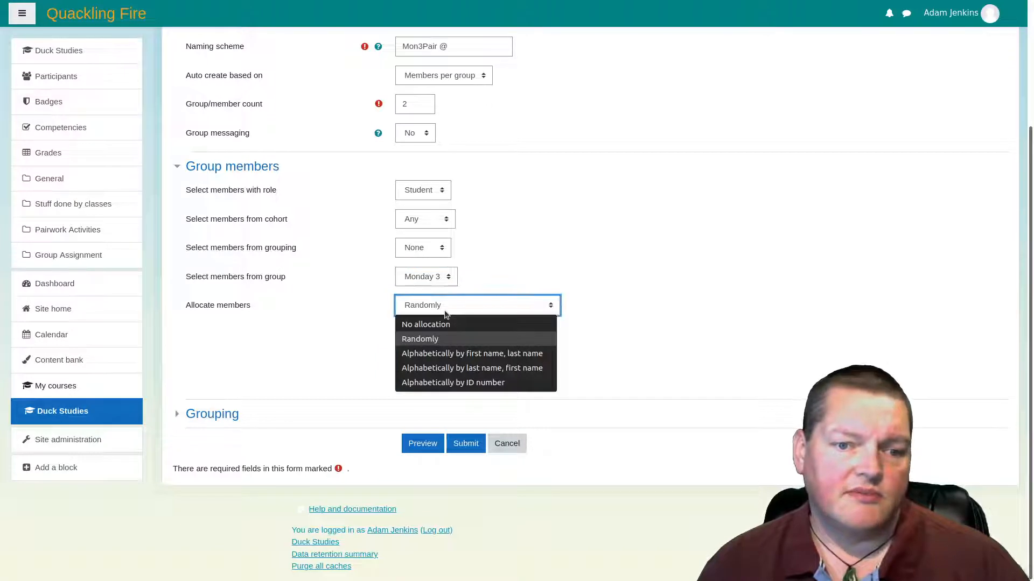
pyautogui.click(444, 312)
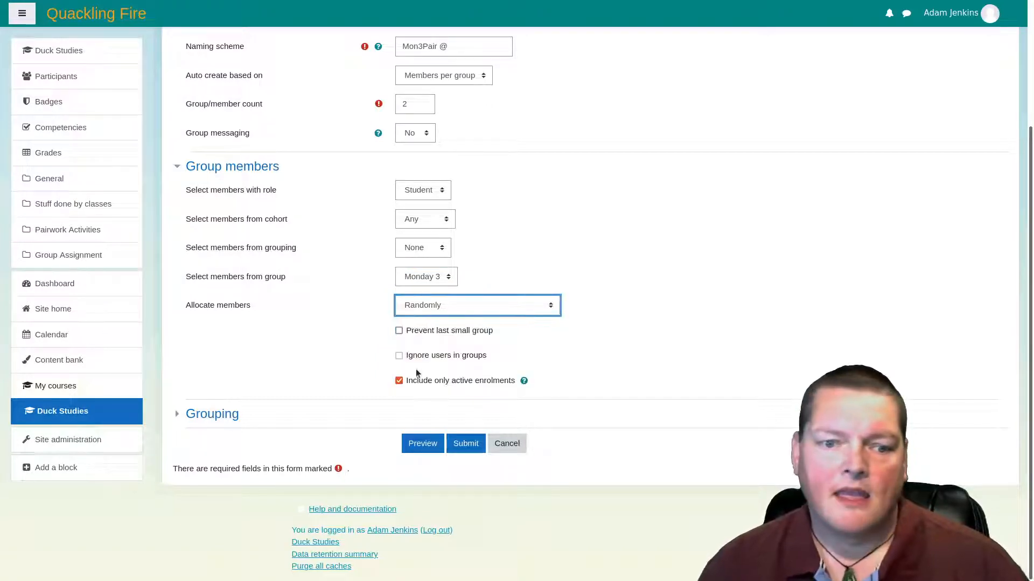
pyautogui.click(399, 331)
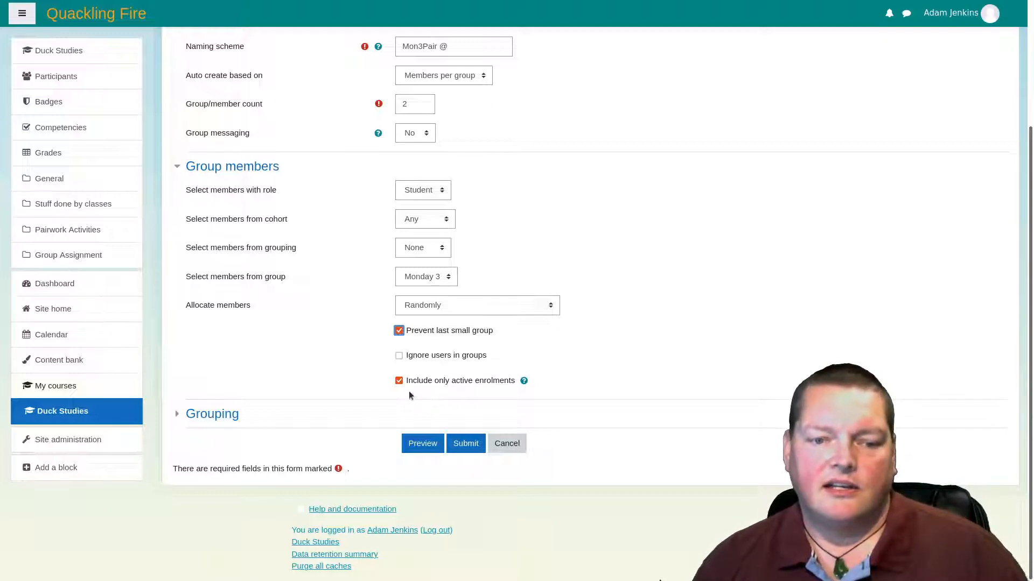
# Step: Assign the auto-created groups to a new grouping named "Pairwork Activities" and submit the form
pyautogui.click(180, 419)
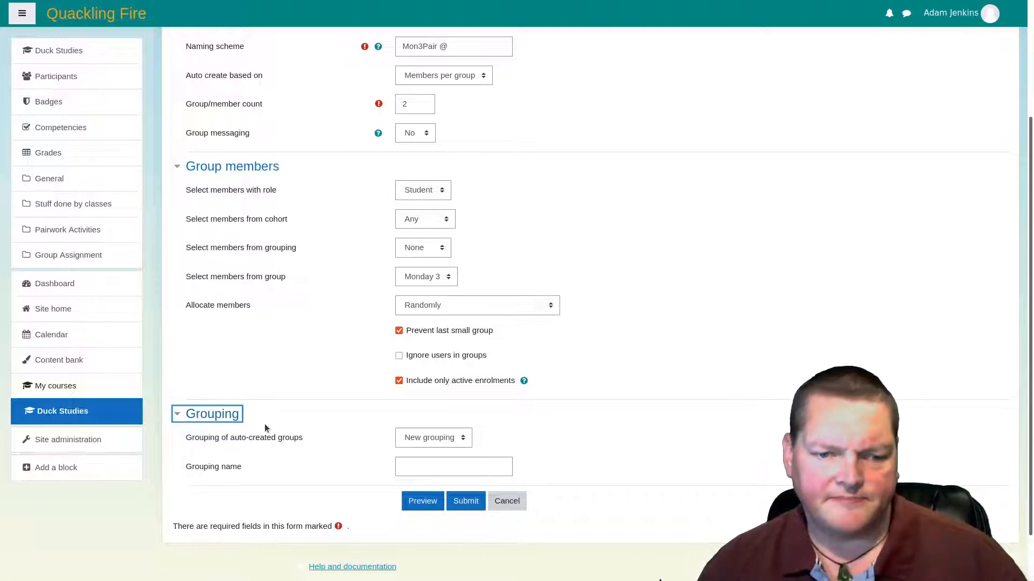
pyautogui.scroll(-2, 302, 455)
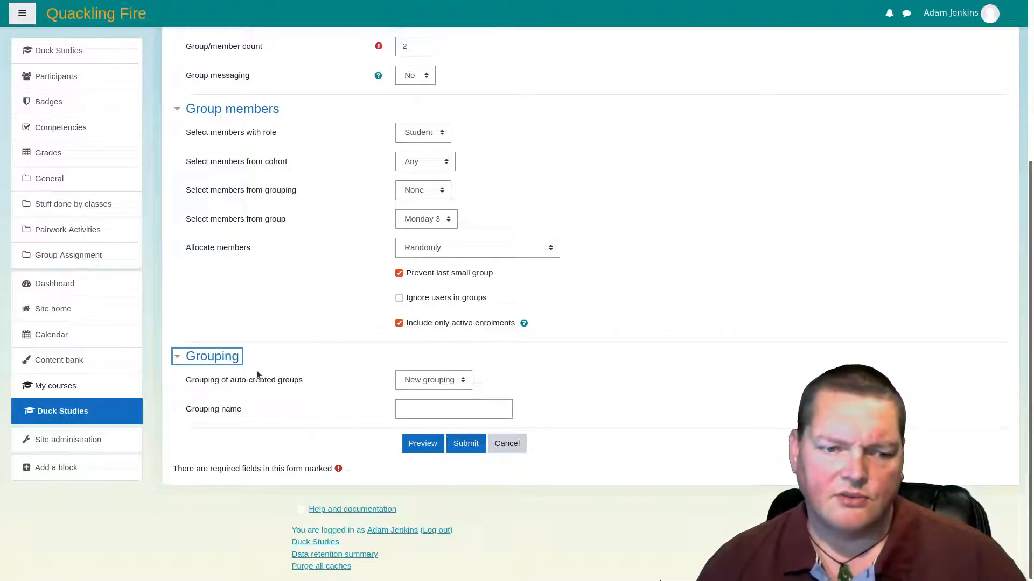
pyautogui.click(415, 381)
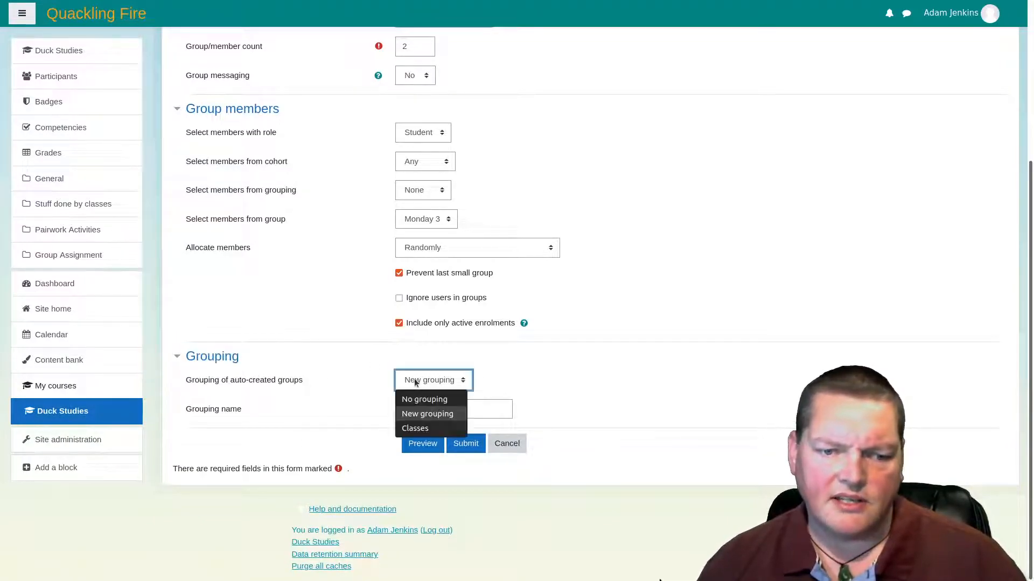
pyautogui.click(422, 417)
pyautogui.click(413, 411)
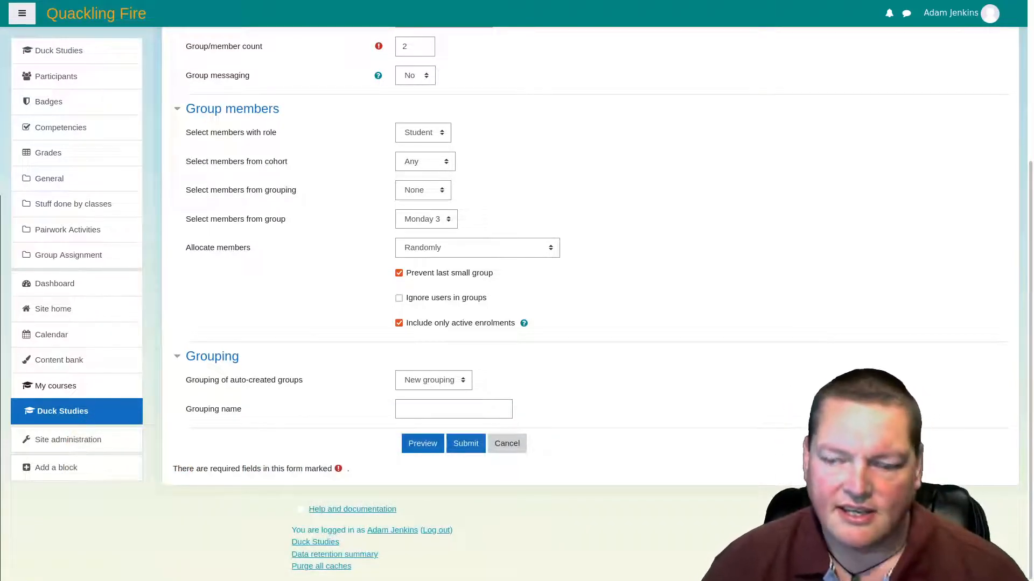
pyautogui.click(435, 404)
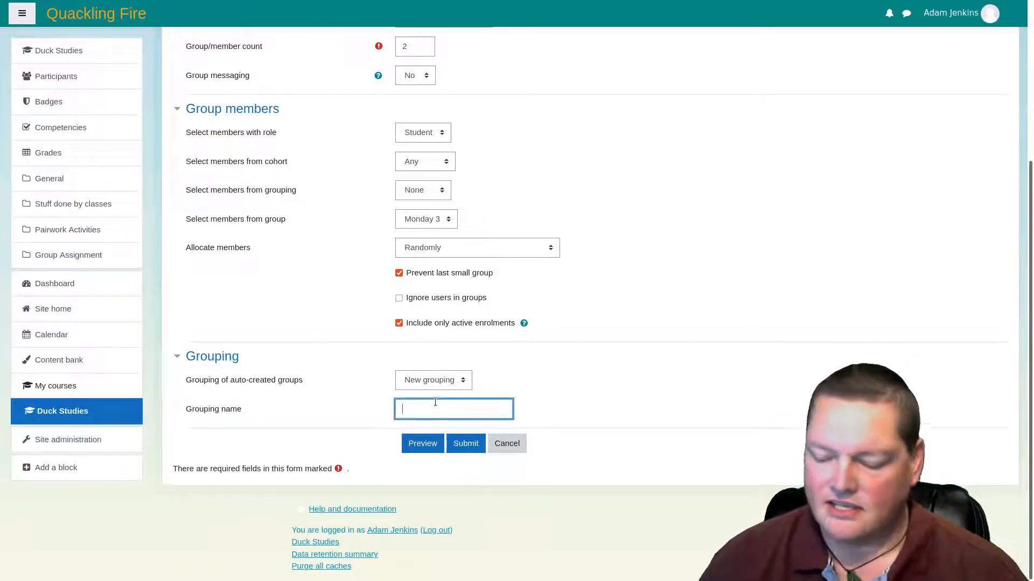
pyautogui.write('Pair')
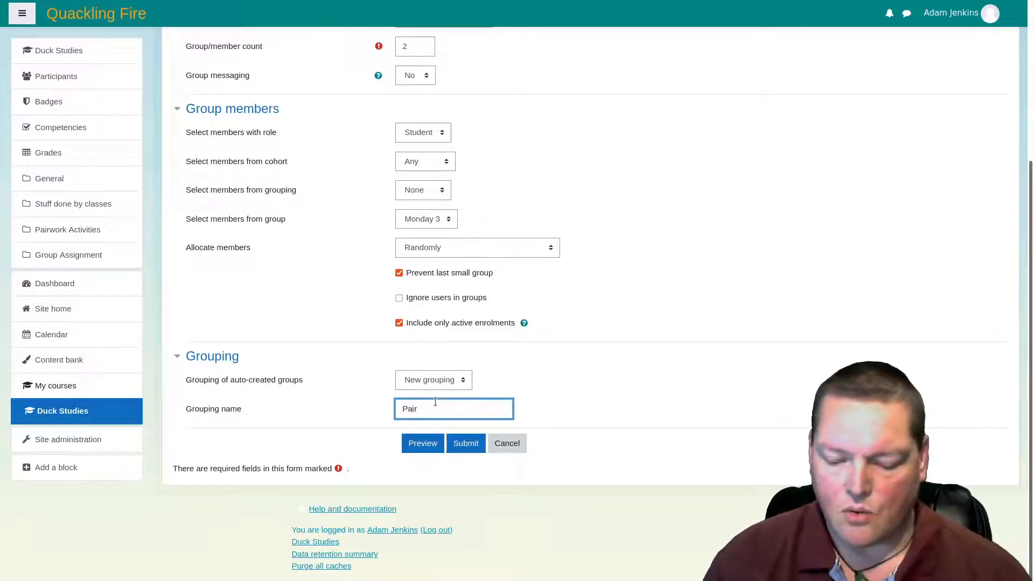
pyautogui.write('work')
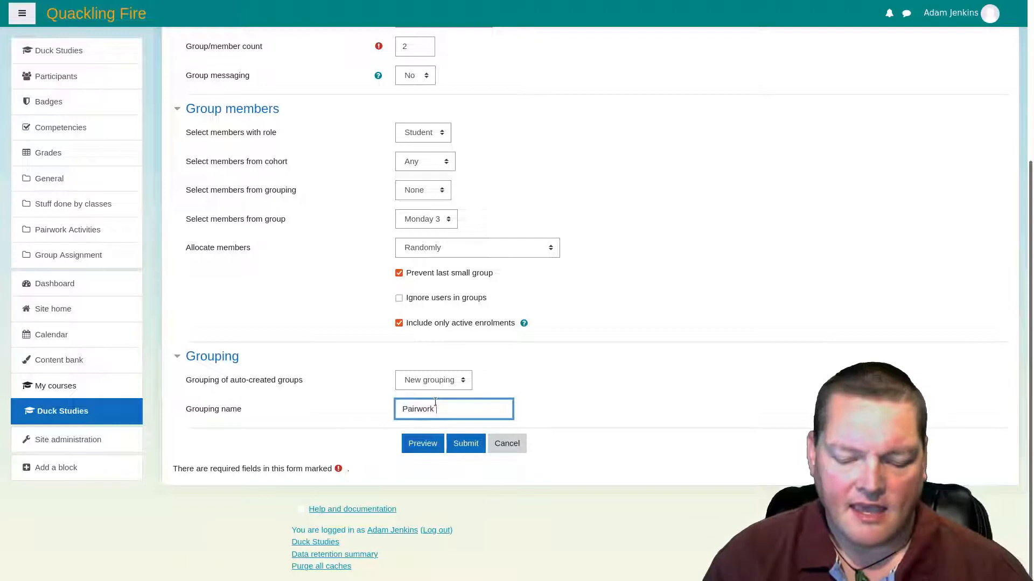
pyautogui.write(' Ac')
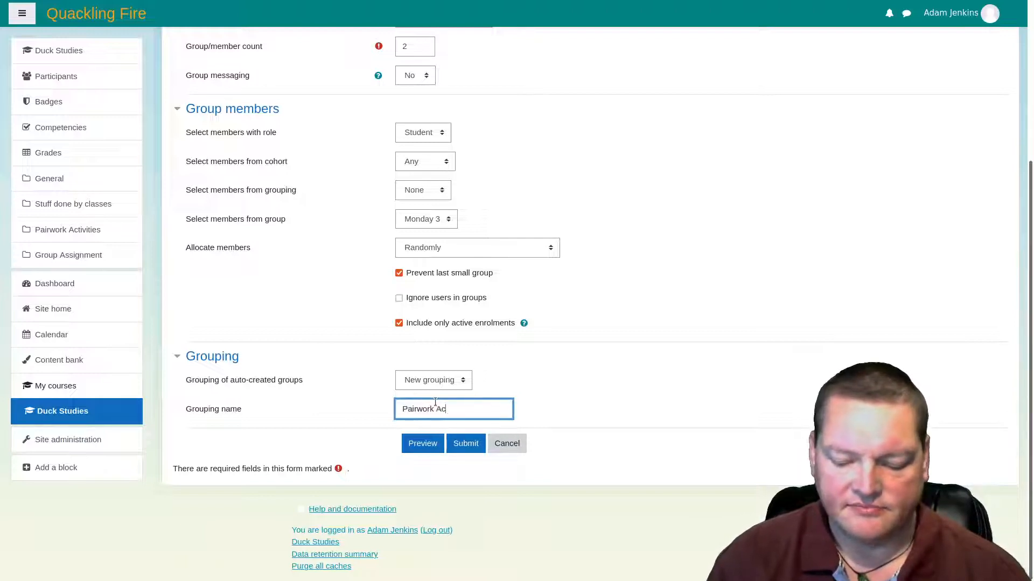
pyautogui.write('tivities')
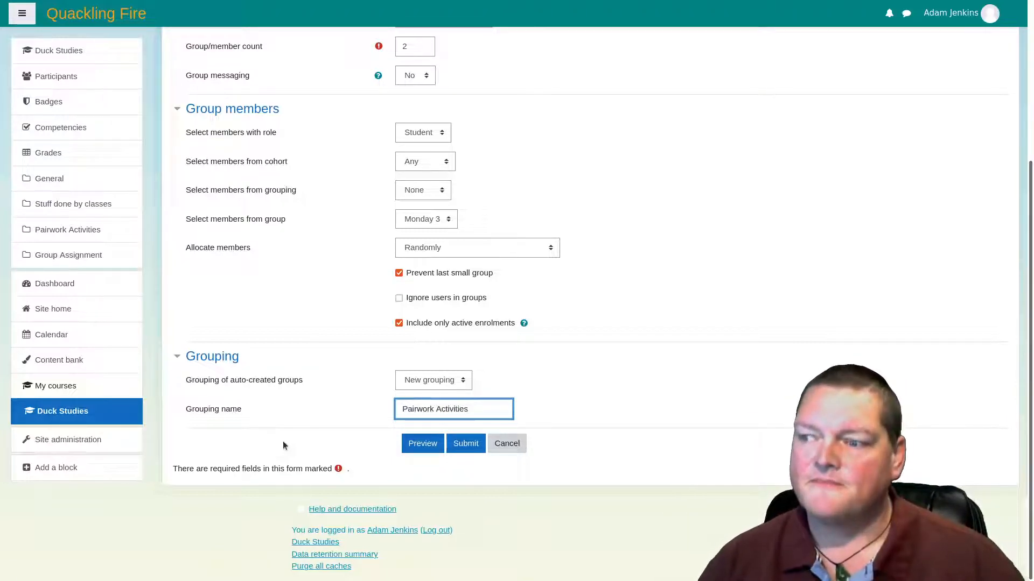
pyautogui.click(466, 447)
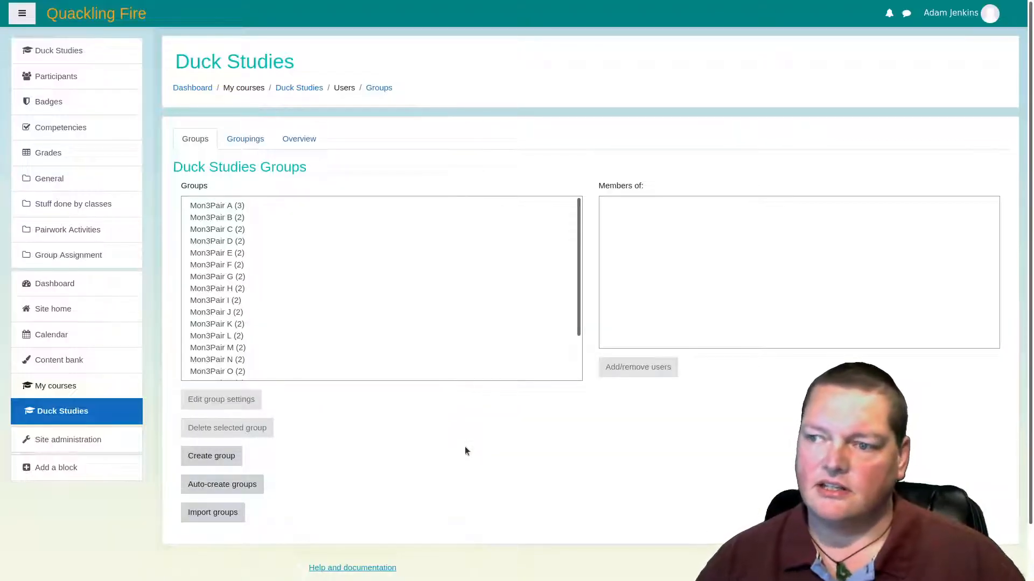
# Step: Inspect the list of created Mon3Pair groups and check the members of several groups, including Mon3Pair A and Mon3Pair N
pyautogui.scroll(-5, 213, 301)
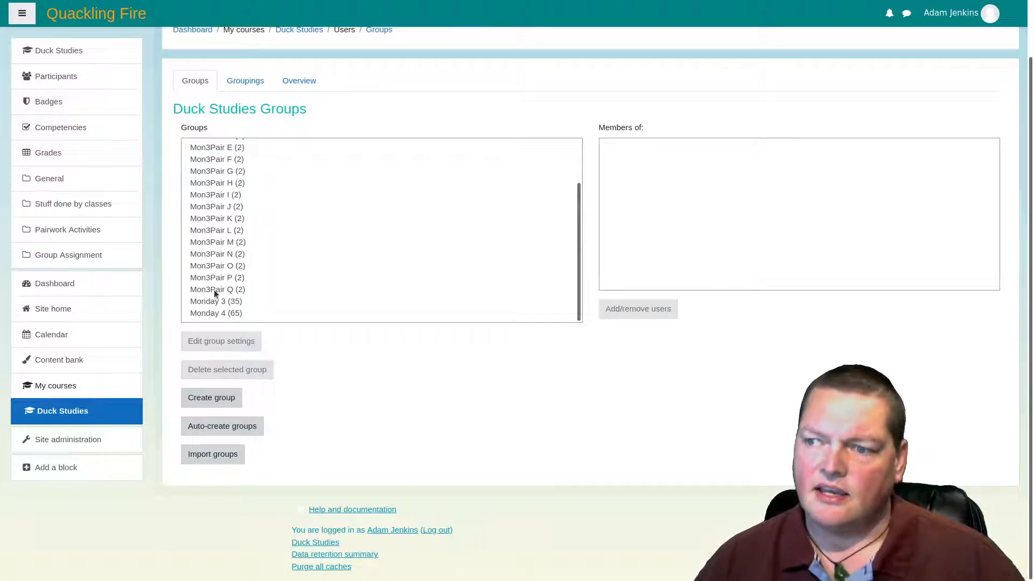
pyautogui.scroll(3, 214, 289)
pyautogui.click(212, 147)
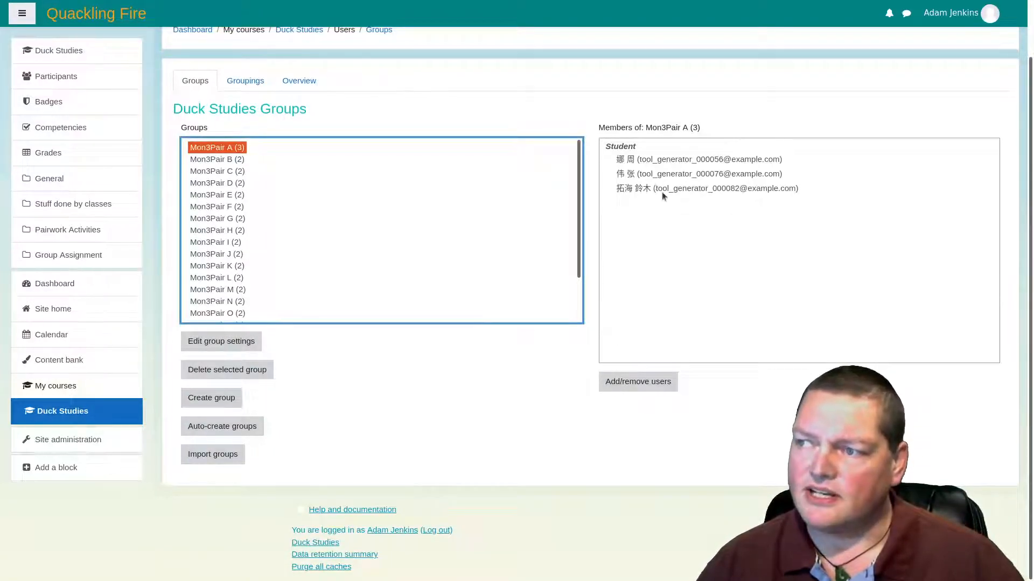
pyautogui.scroll(-3, 241, 212)
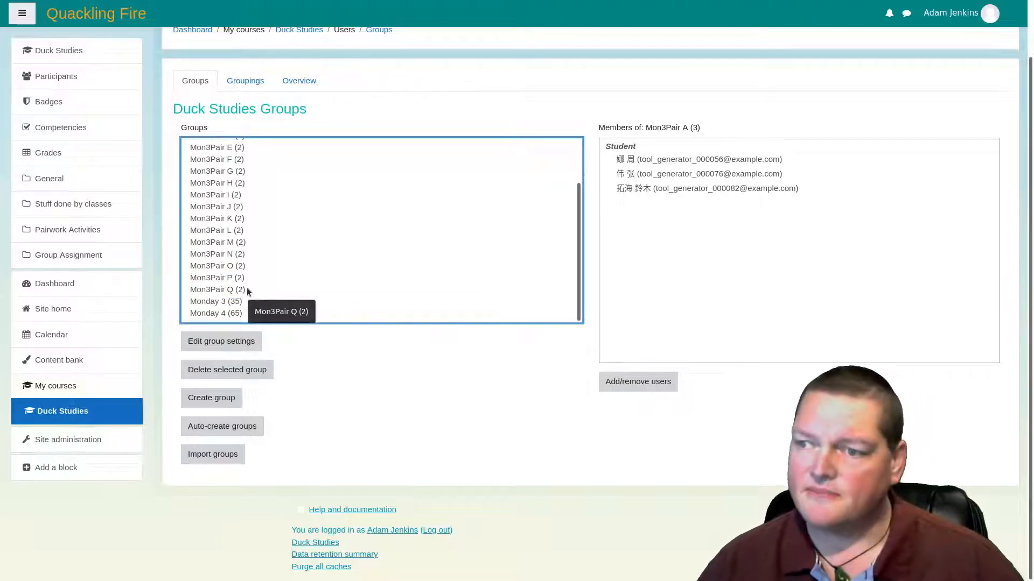
pyautogui.click(211, 314)
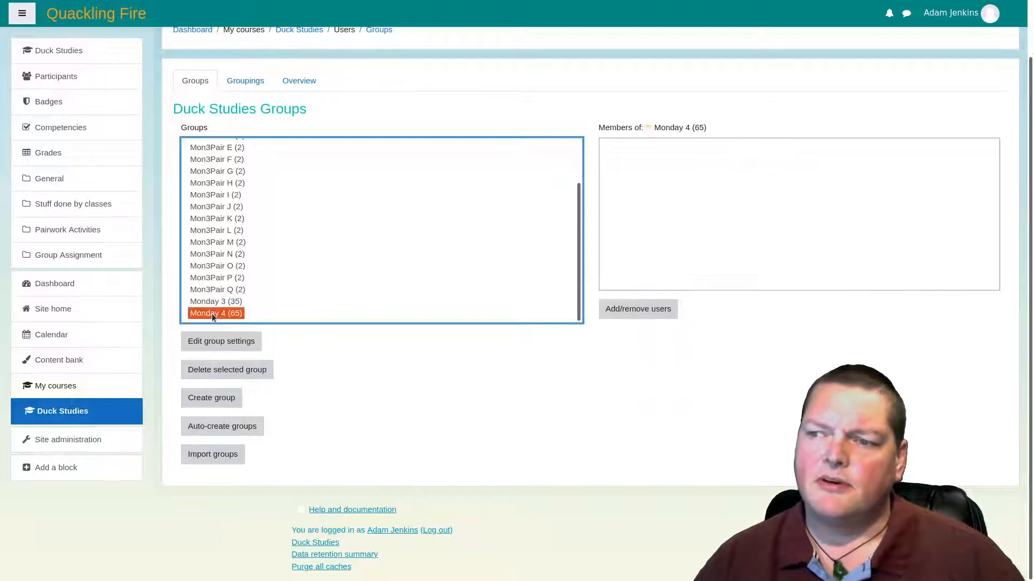
pyautogui.click(202, 260)
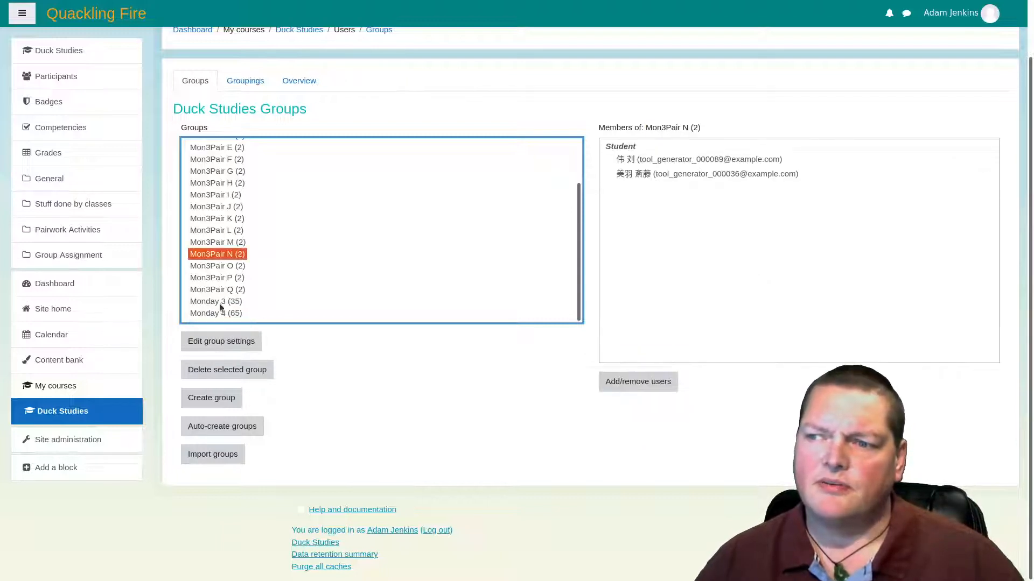
pyautogui.click(218, 290)
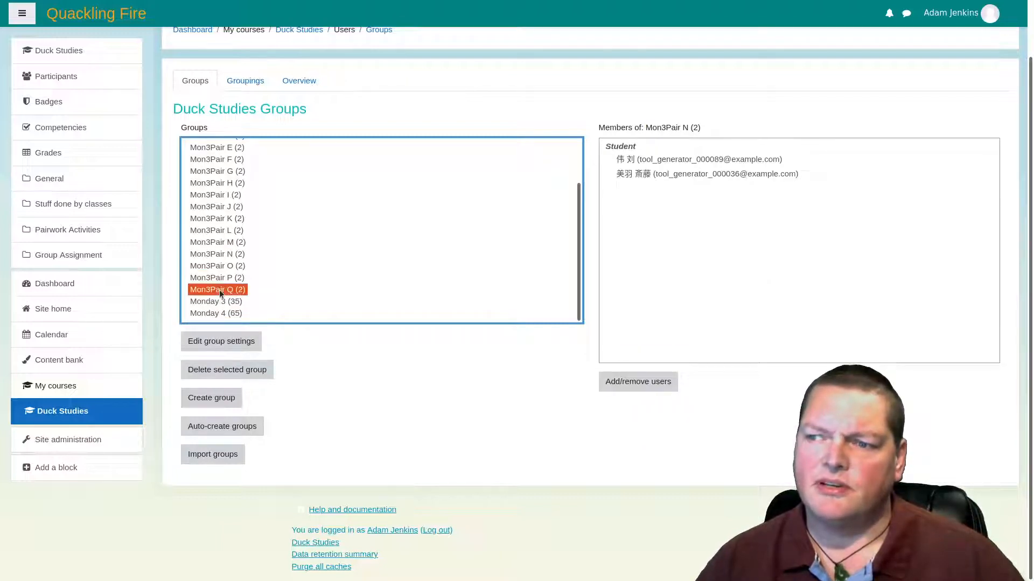
# Step: Start auto-creating groups with the naming scheme "Mon4Pair @", based on members per group with a count of 2
pyautogui.click(237, 427)
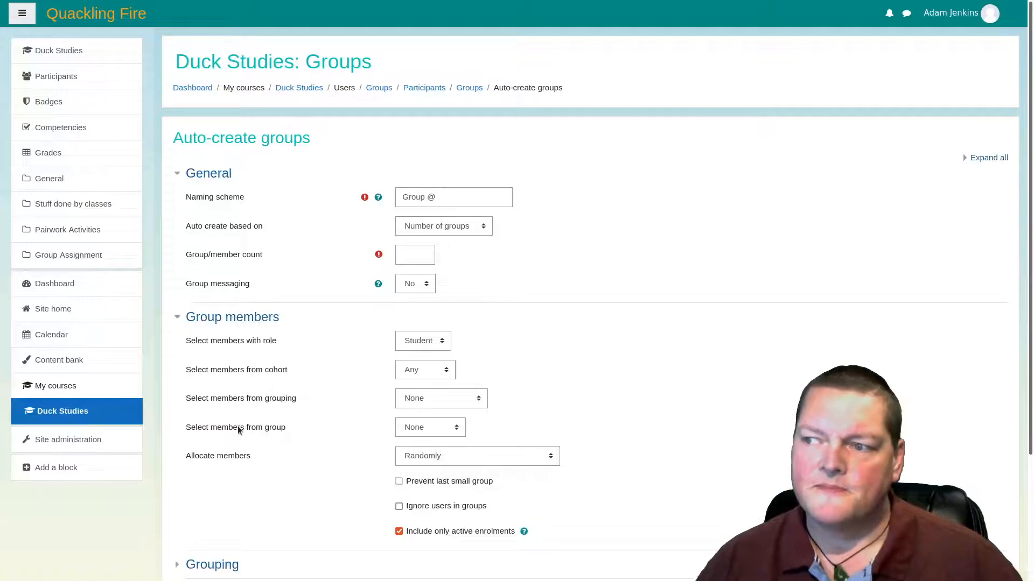
pyautogui.click(412, 205)
pyautogui.doubleClick(410, 202)
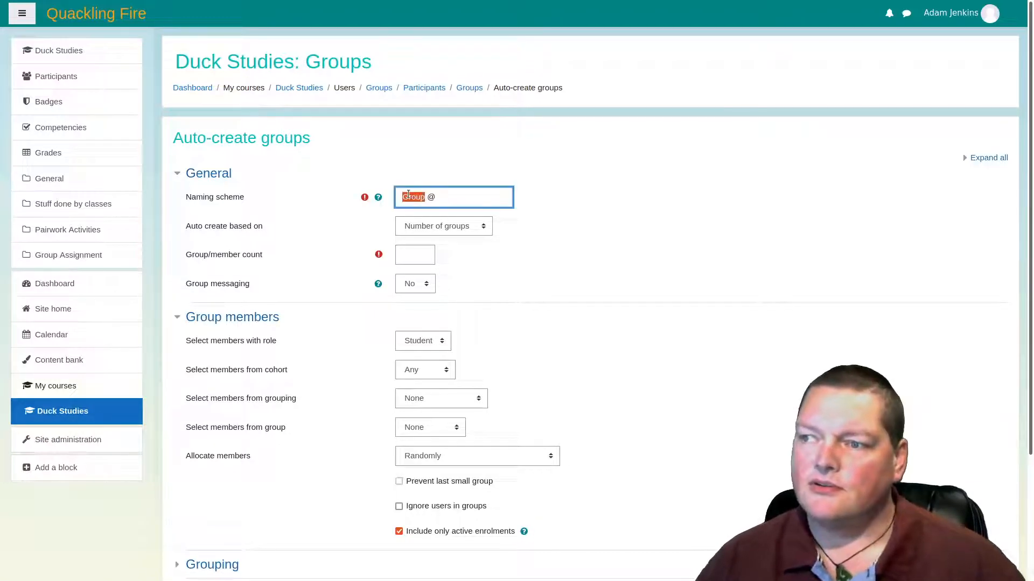
pyautogui.write('Mon4')
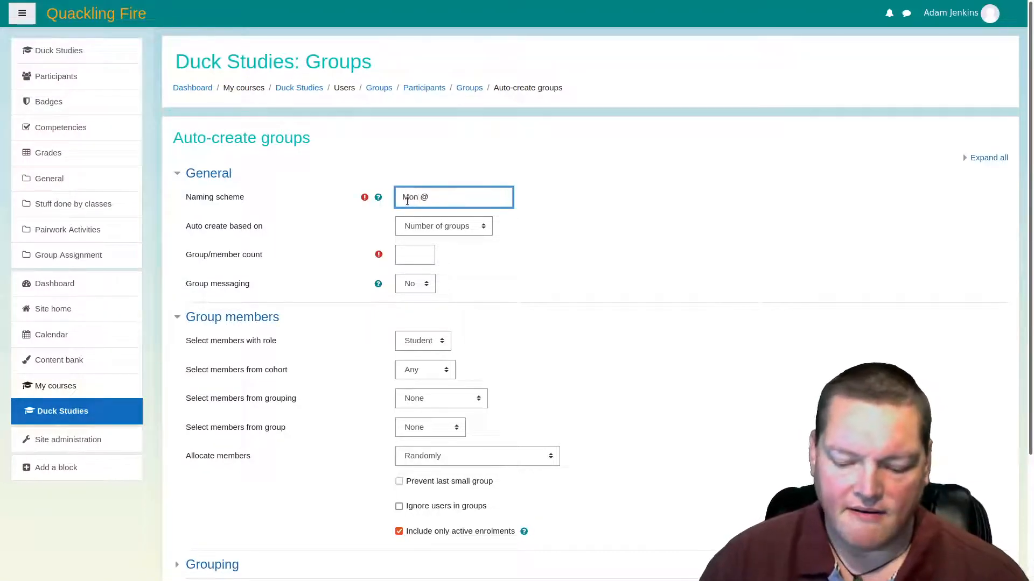
pyautogui.write('Pair')
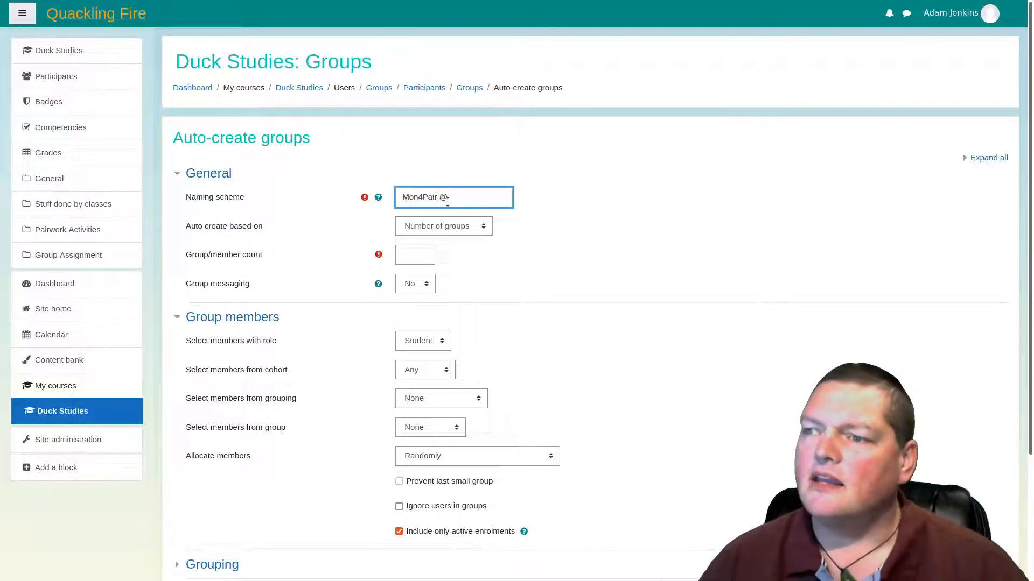
pyautogui.click(419, 228)
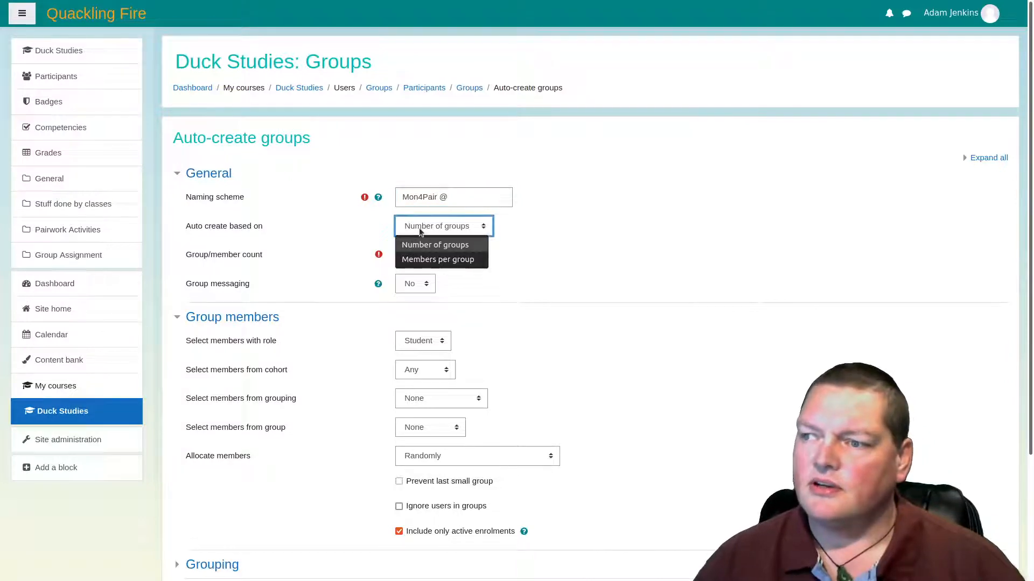
pyautogui.click(417, 259)
pyautogui.click(413, 256)
pyautogui.write('2')
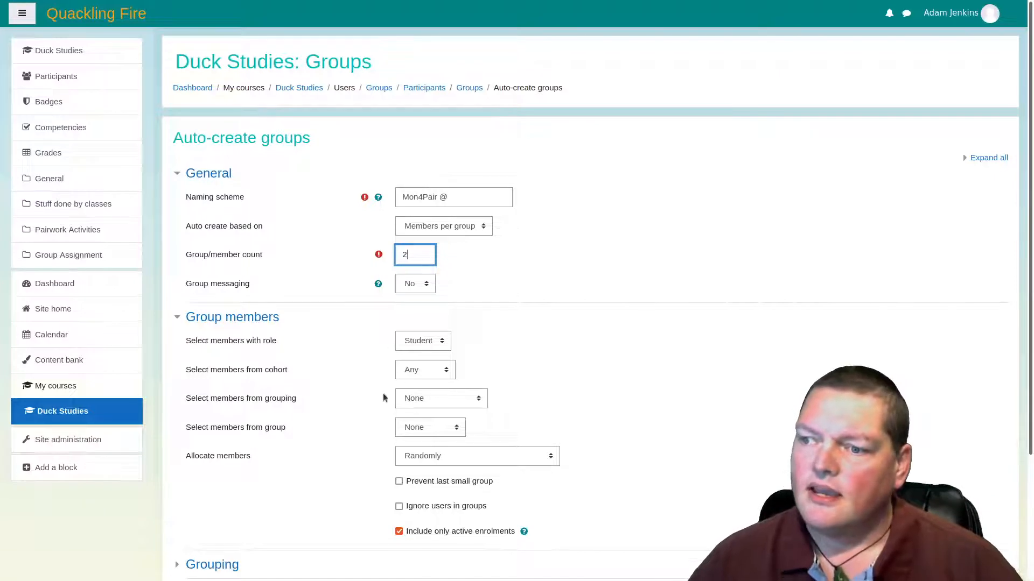
# Step: Draw the members from the Monday 4 group and enable prevention of a small last group
pyautogui.click(438, 427)
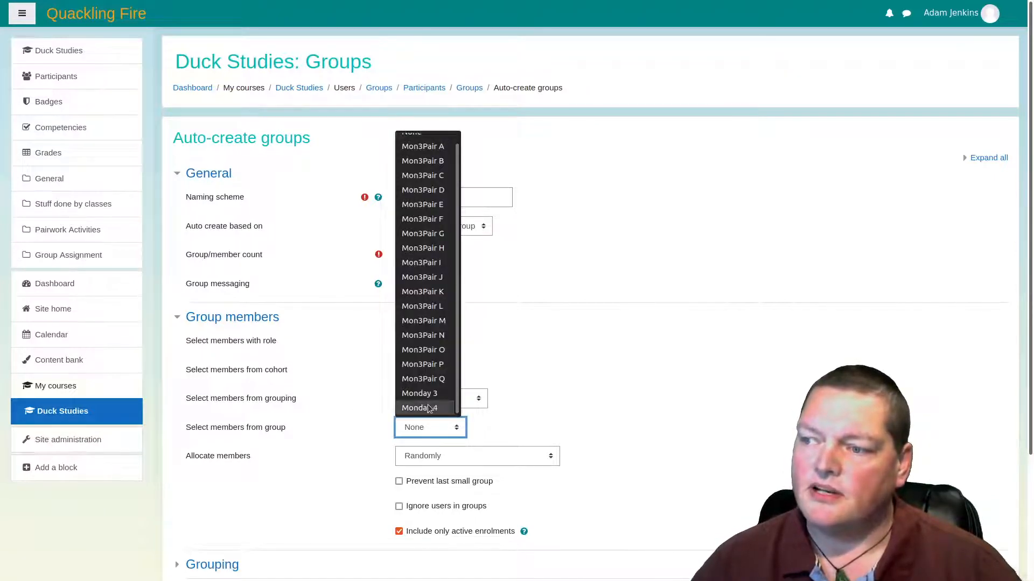
pyautogui.click(431, 408)
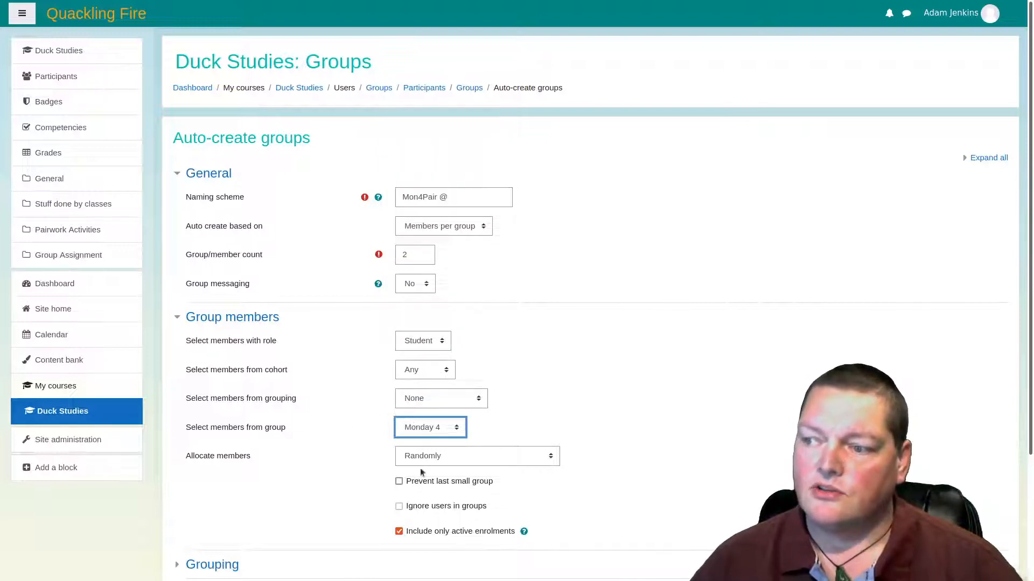
pyautogui.click(415, 481)
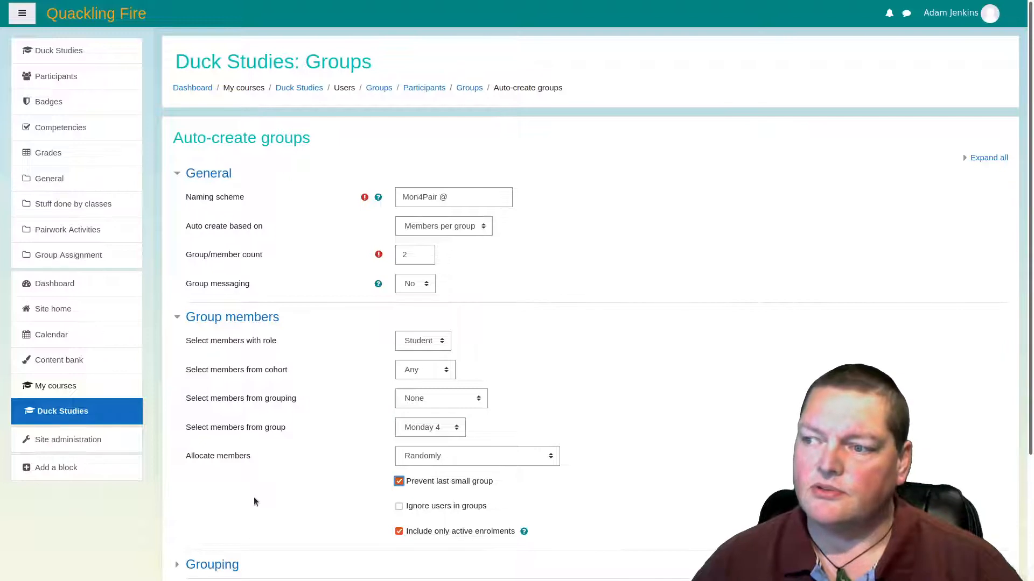
# Step: Assign the auto-created groups to the existing Pairwork Activities grouping and submit the form
pyautogui.scroll(-3, 253, 496)
pyautogui.click(205, 417)
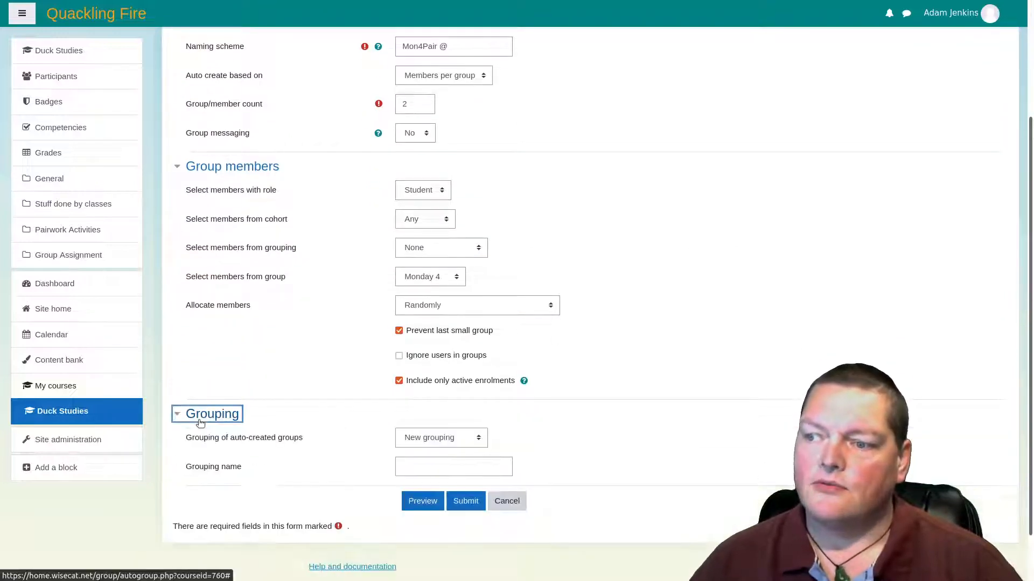
pyautogui.click(439, 438)
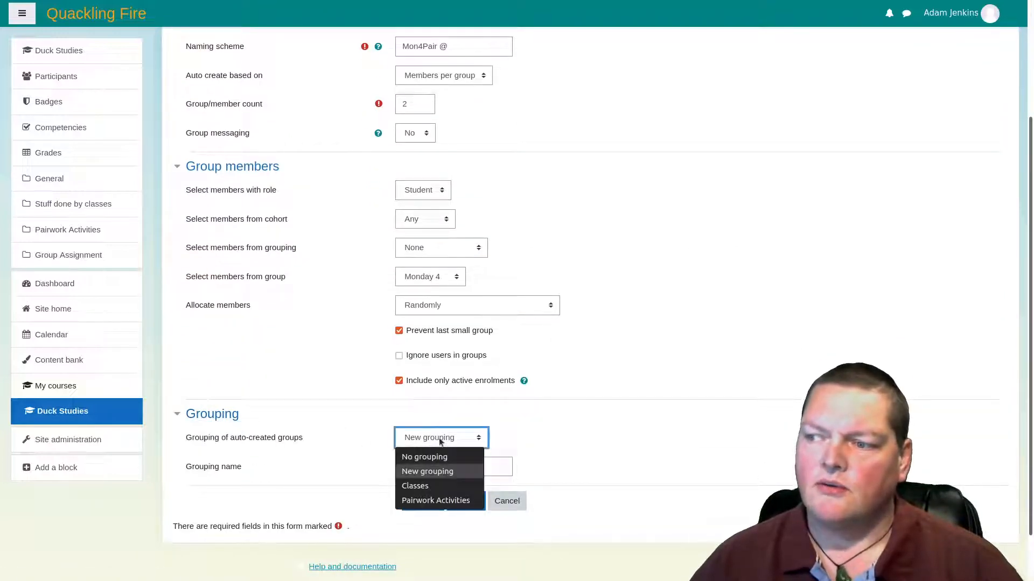
pyautogui.click(443, 501)
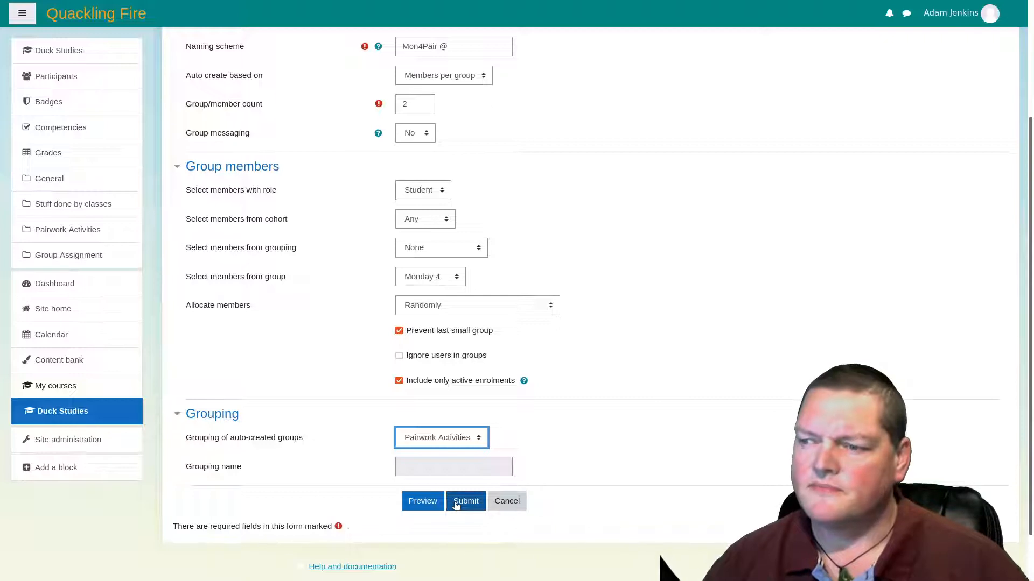
pyautogui.click(456, 505)
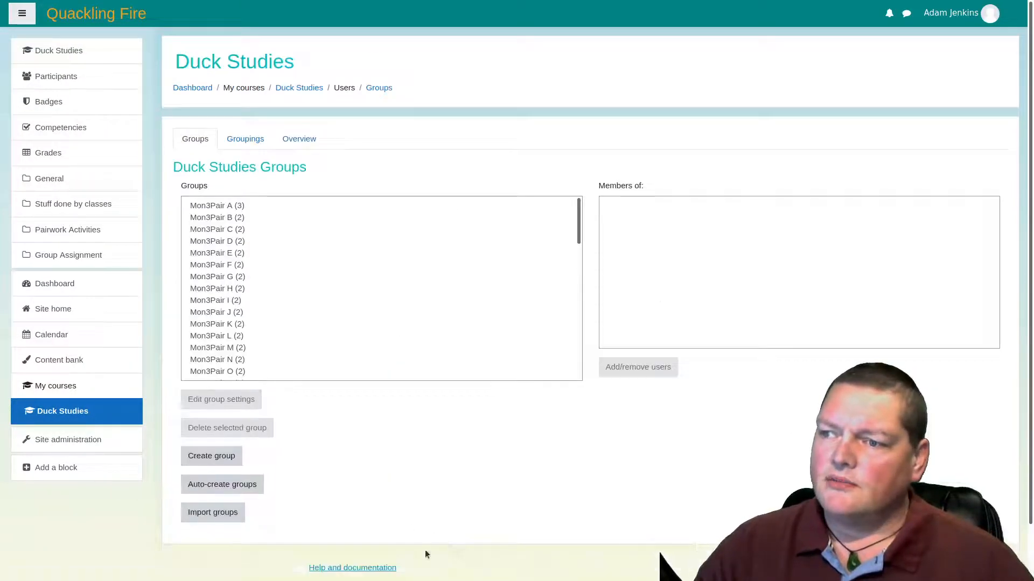
# Step: Look through the full list of course groups, covering the Mon3Pair, Mon4Pair and Monday class groups
pyautogui.scroll(-10, 262, 288)
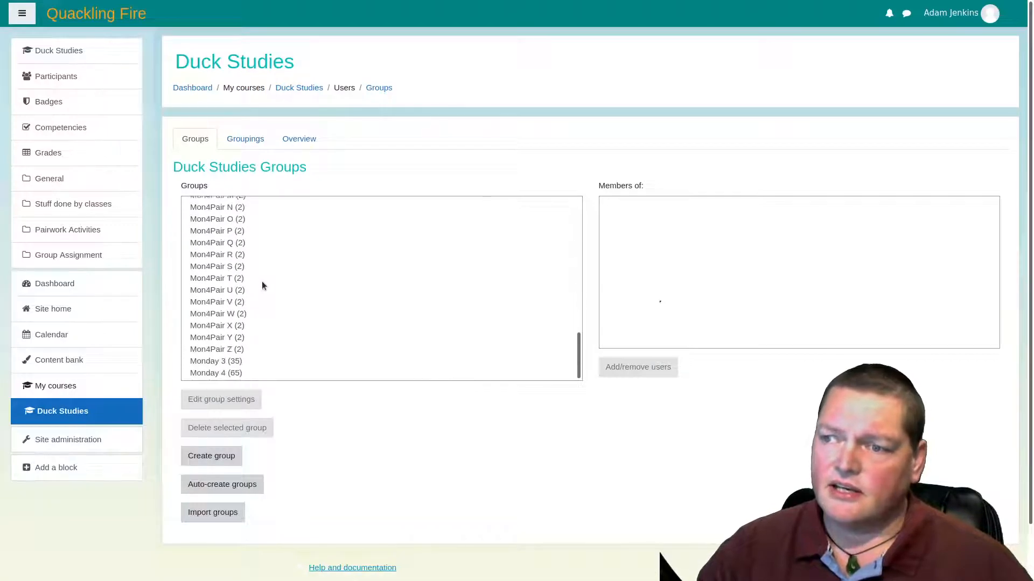
pyautogui.scroll(8, 240, 347)
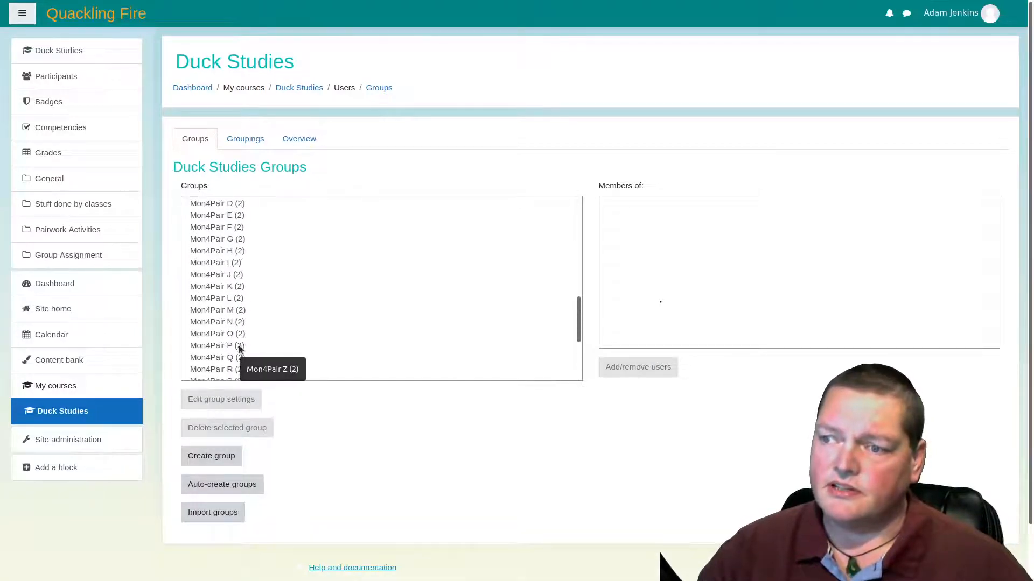
pyautogui.scroll(-8, 241, 339)
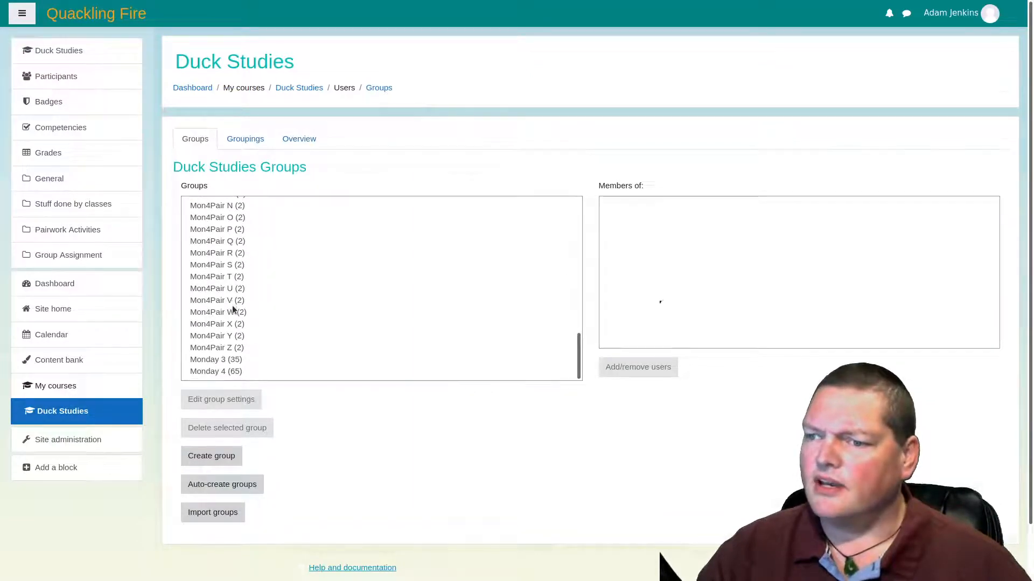
pyautogui.scroll(-2, 232, 305)
pyautogui.scroll(10, 234, 306)
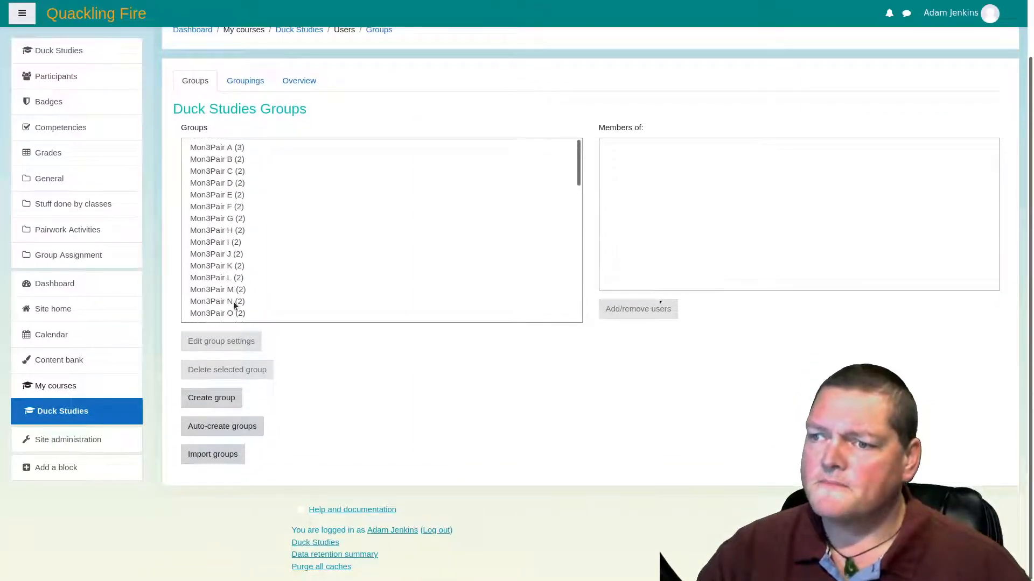
pyautogui.scroll(-10, 228, 161)
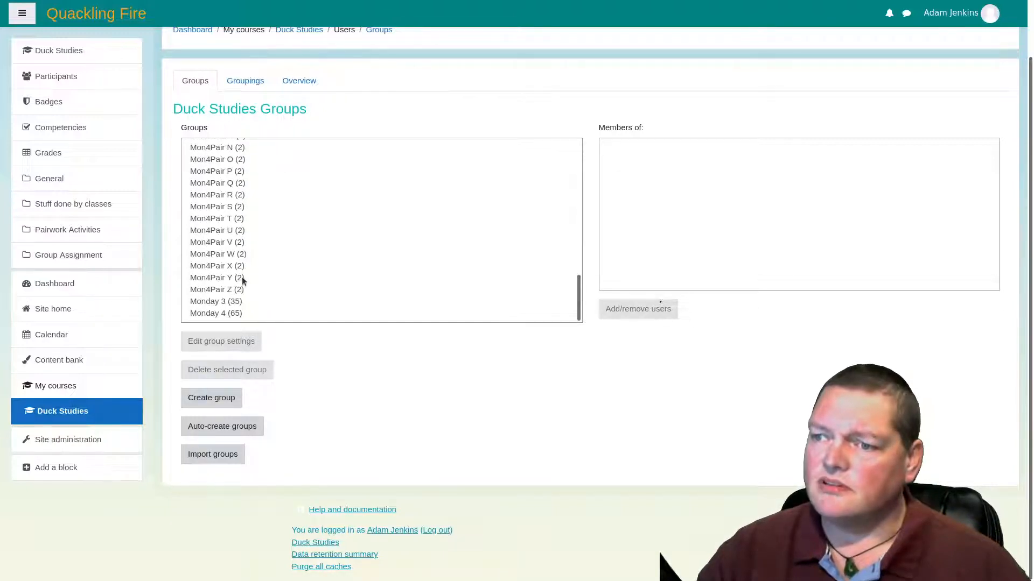
pyautogui.scroll(10, 241, 277)
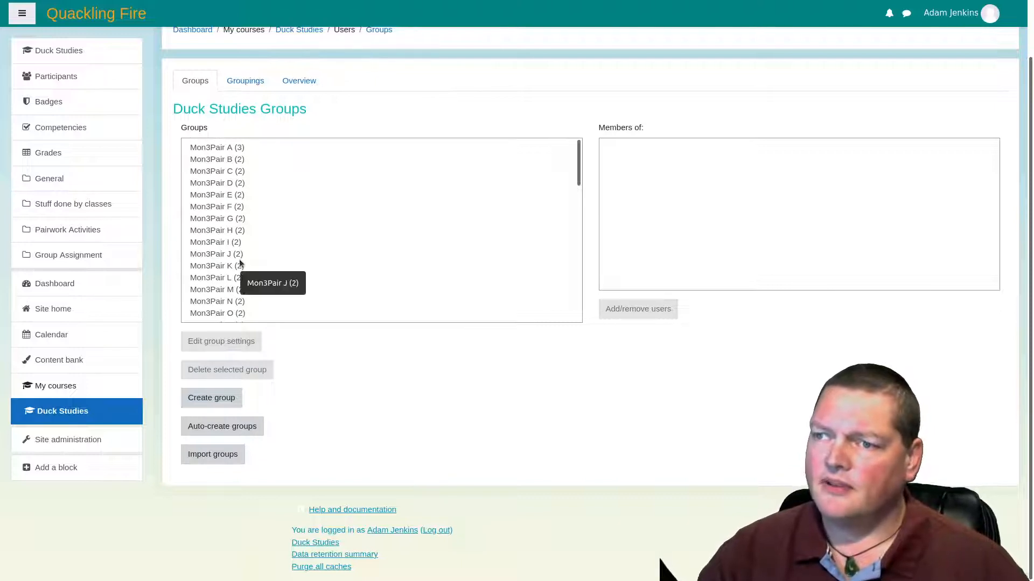
# Step: Review the groups overview, examining which groups and members fall under the Classes and Pairwork Activities groupings
pyautogui.click(296, 78)
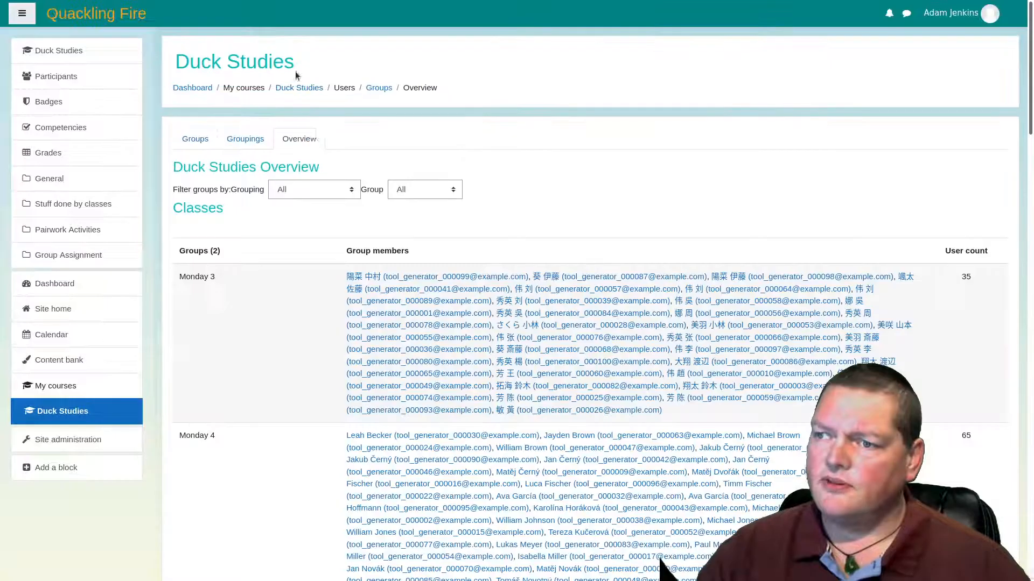
pyautogui.scroll(-2, 316, 302)
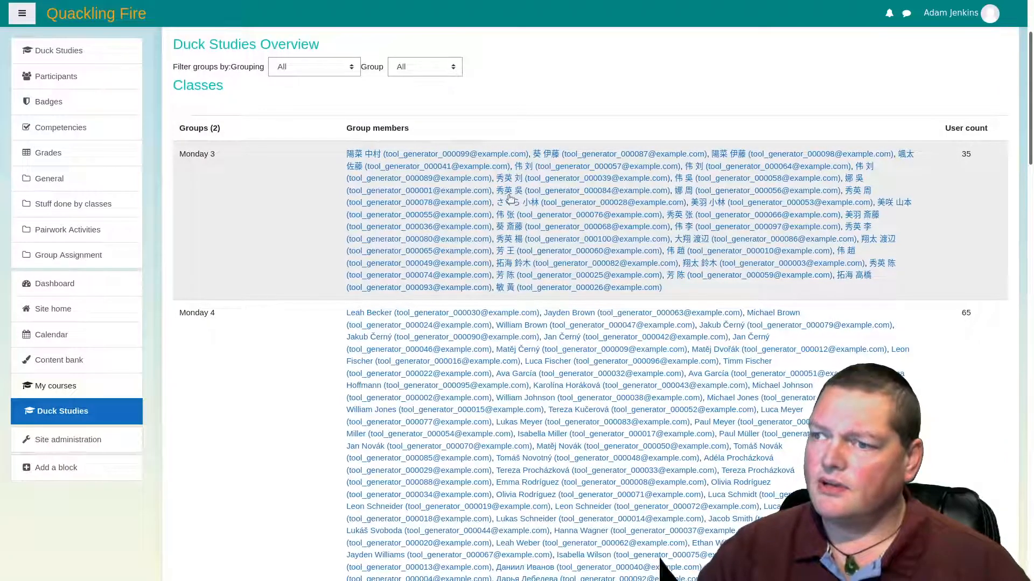
pyautogui.scroll(-7, 243, 481)
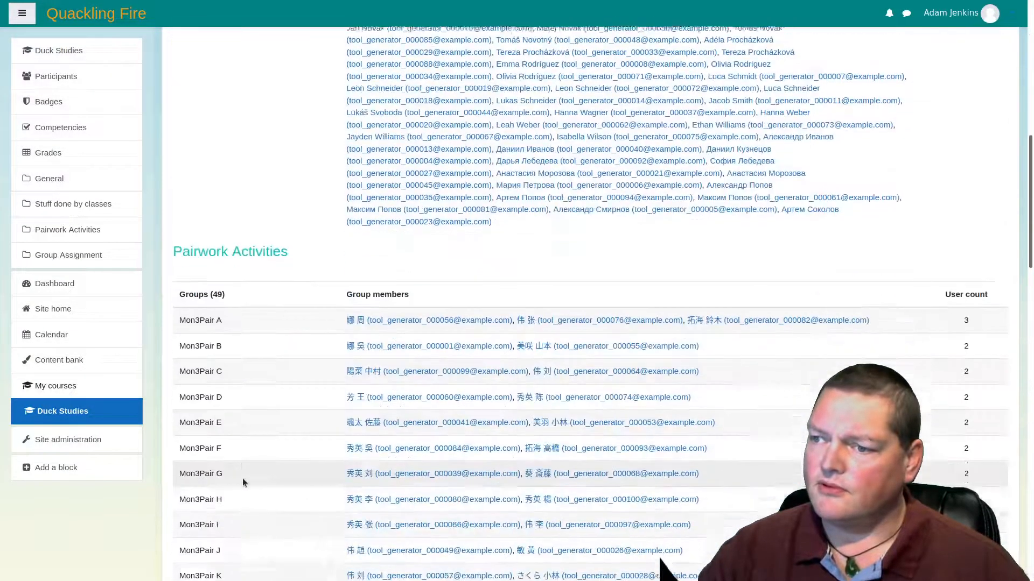
pyautogui.scroll(-1, 244, 476)
pyautogui.doubleClick(204, 178)
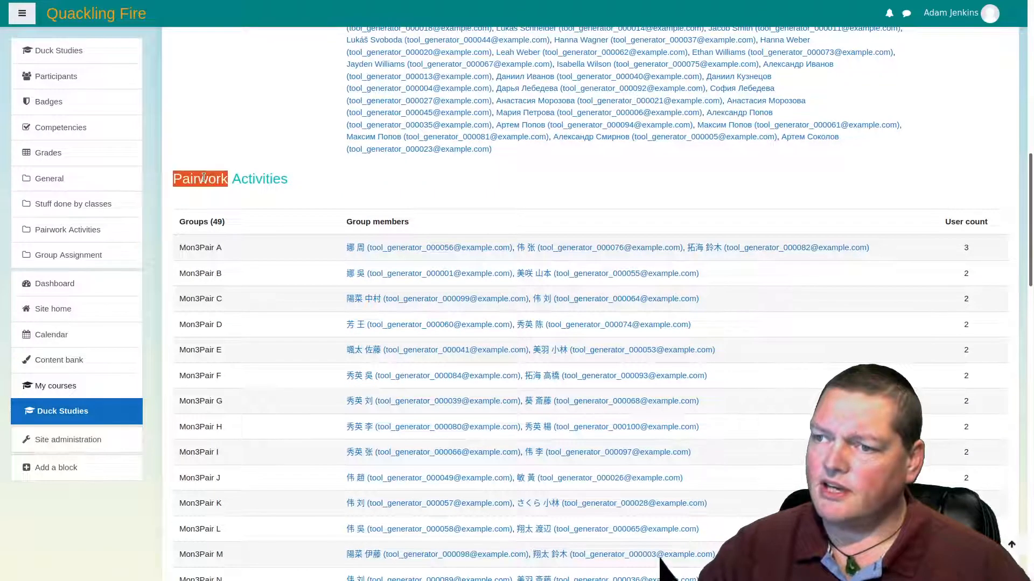
pyautogui.tripleClick(203, 178)
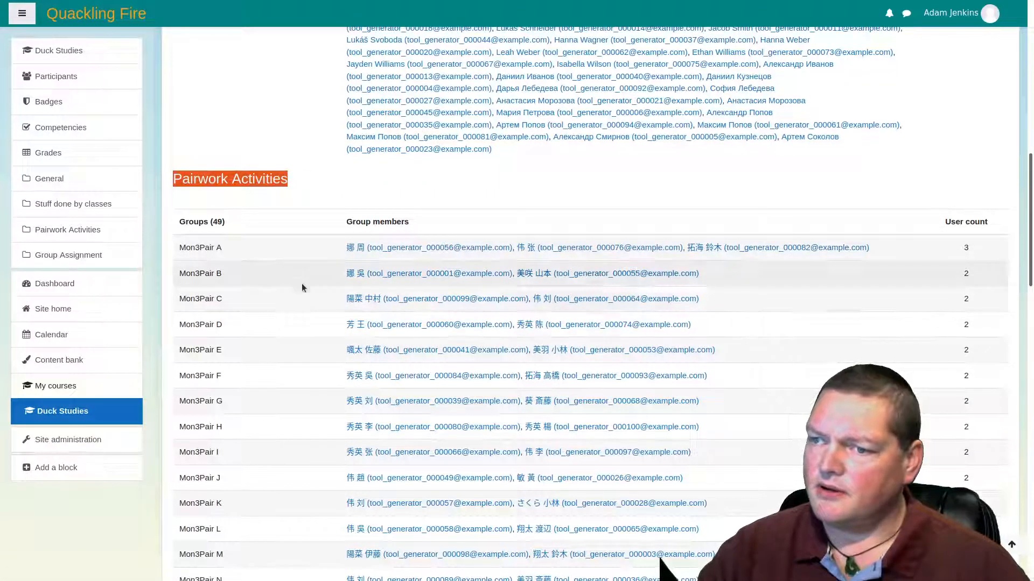
pyautogui.scroll(-8, 408, 439)
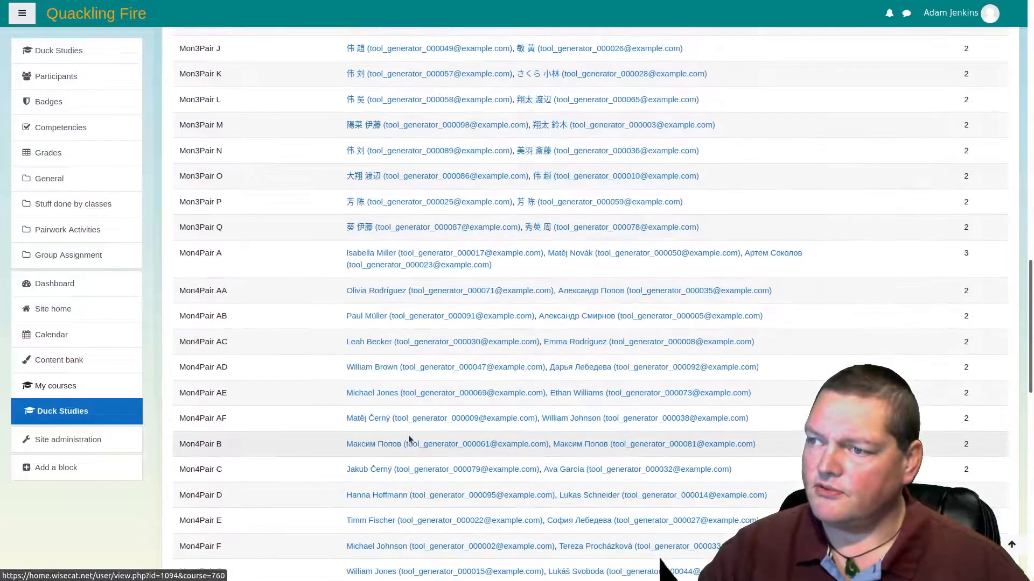
pyautogui.scroll(-7, 408, 435)
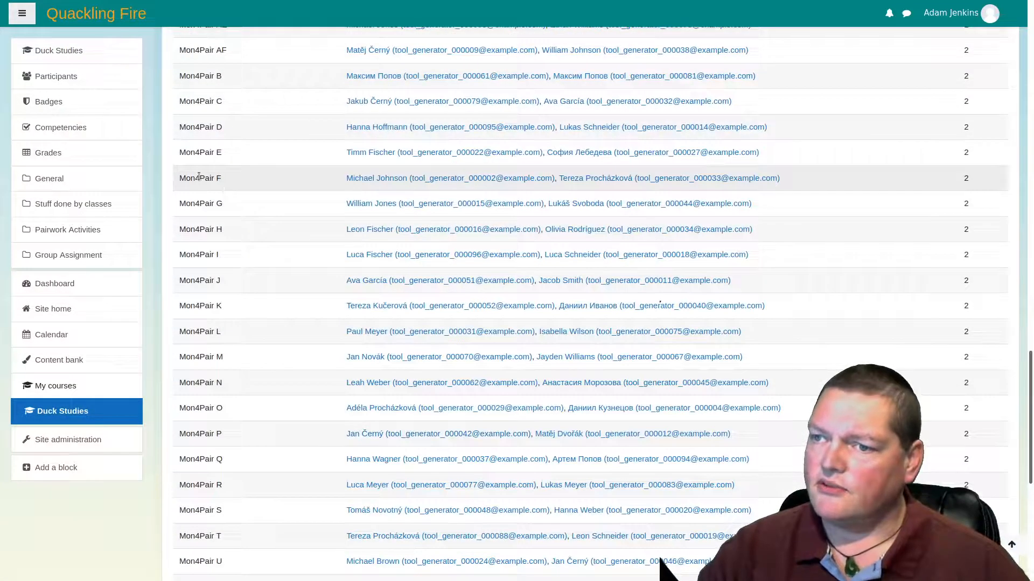
pyautogui.scroll(-5, 430, 435)
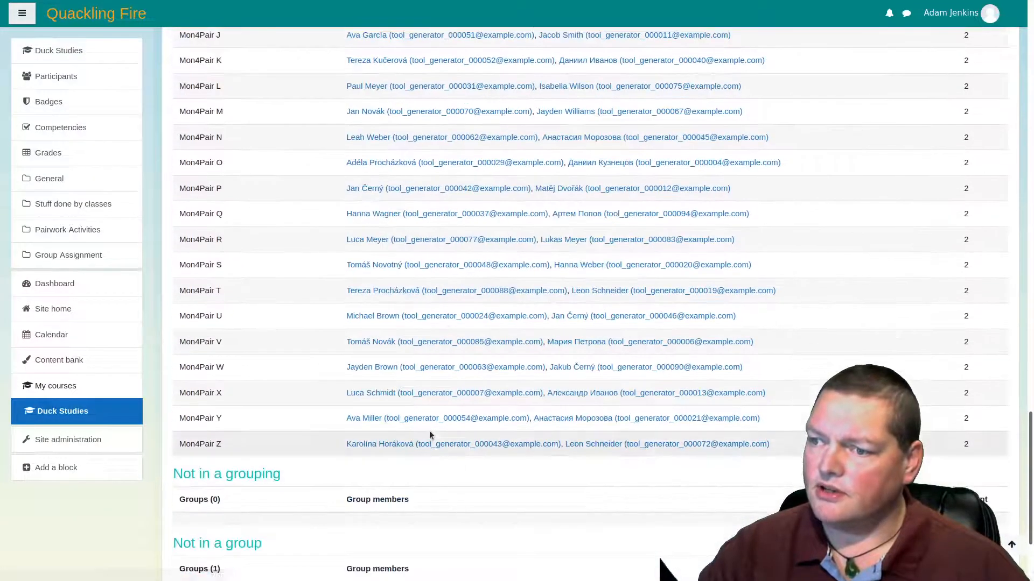
pyautogui.scroll(20, 409, 433)
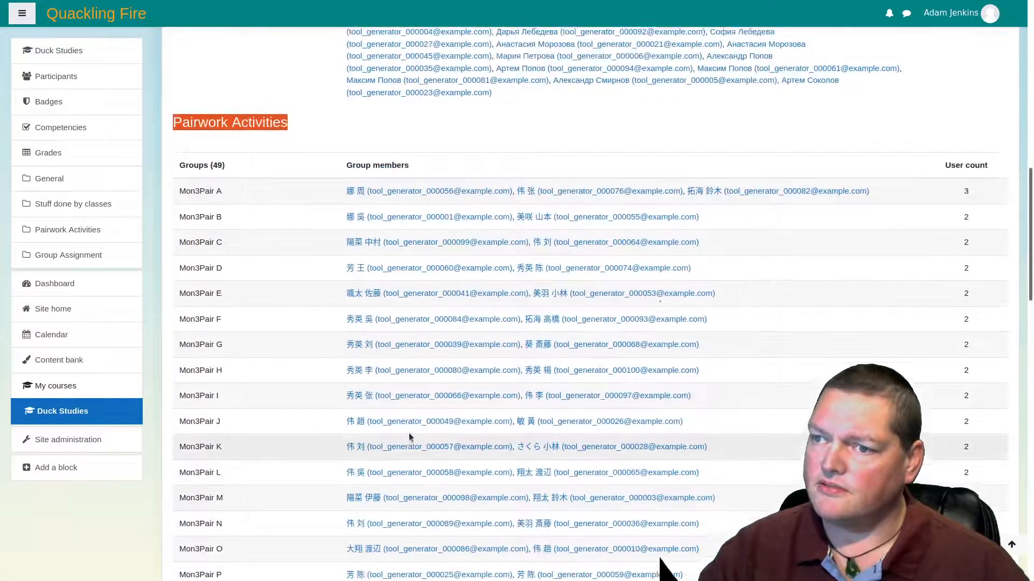
pyautogui.scroll(8, 268, 262)
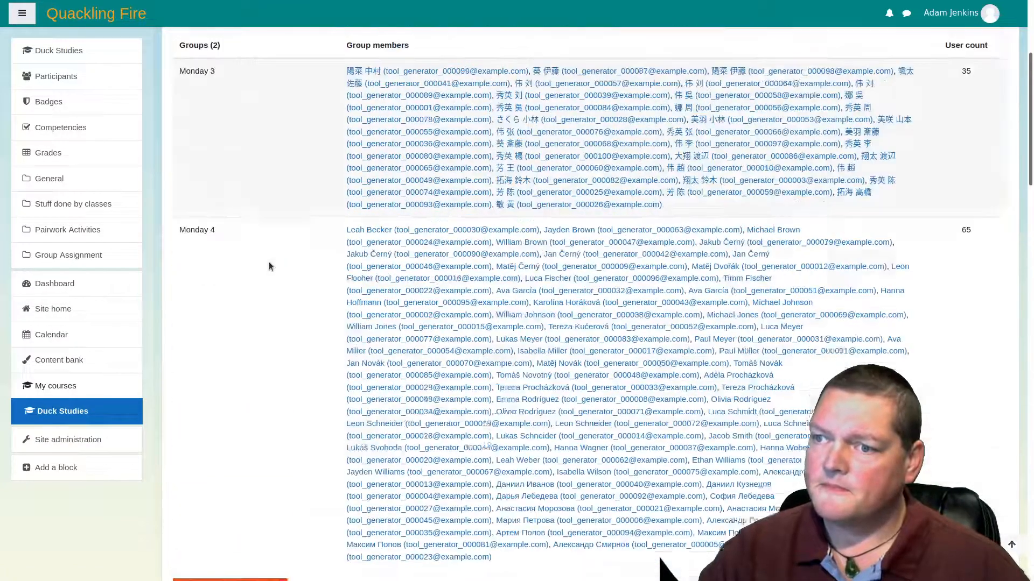
pyautogui.scroll(4, 269, 264)
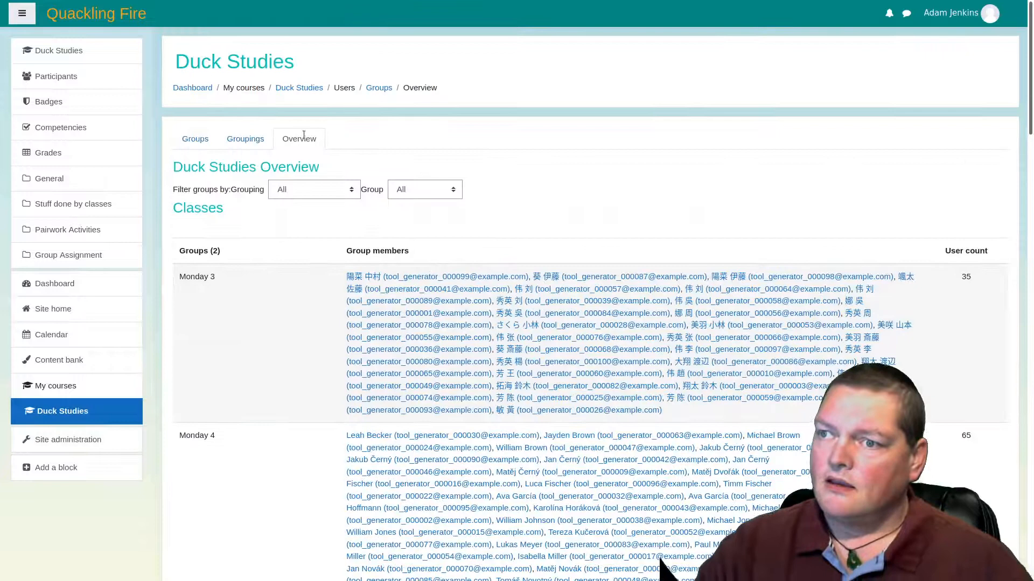
# Step: Set the grouping of the "Talk with your partner" chat to Pairwork Activities in its settings, then save and display the activity
pyautogui.click(307, 91)
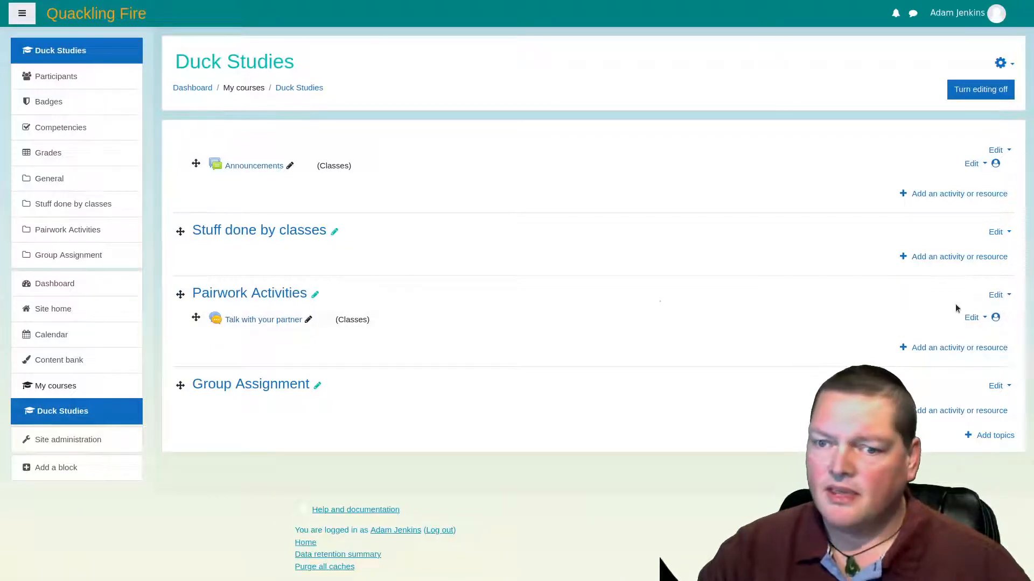
pyautogui.click(972, 319)
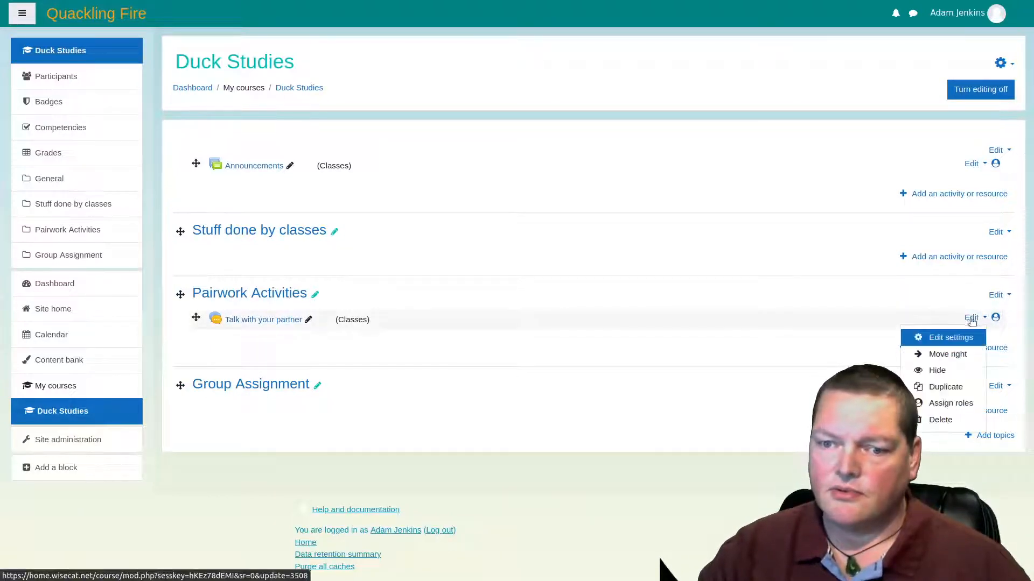
pyautogui.click(941, 337)
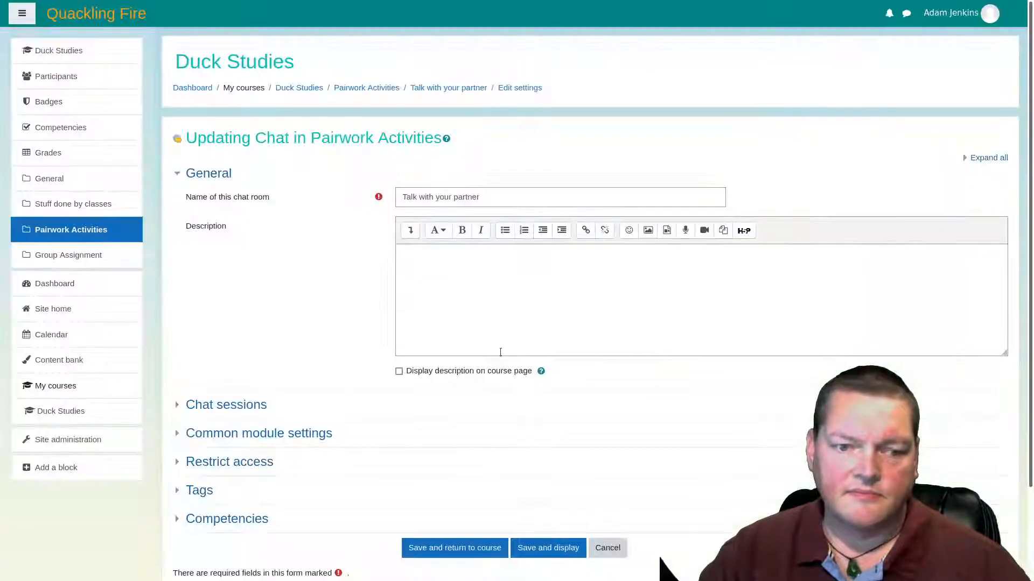
pyautogui.scroll(-2, 266, 440)
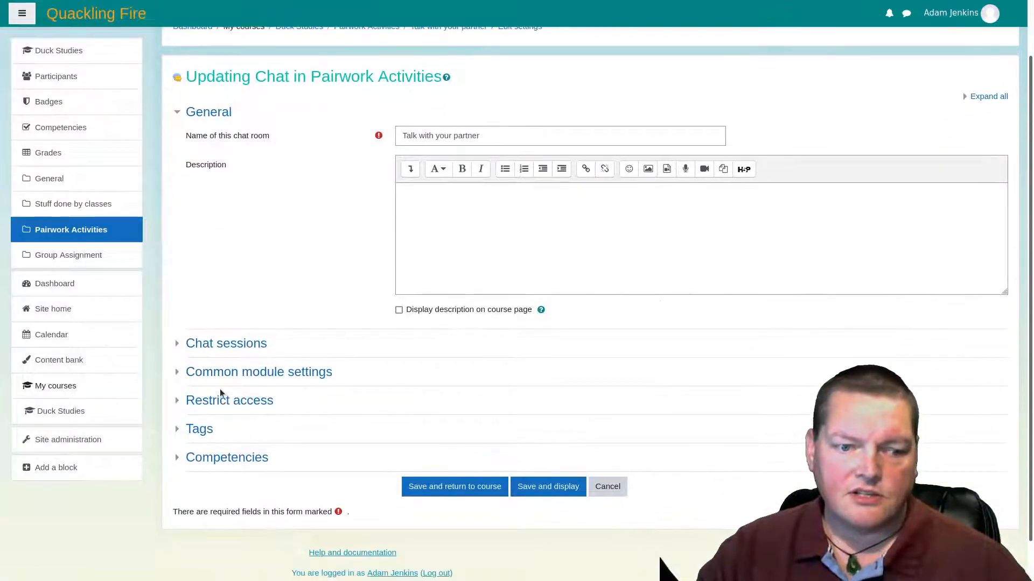
pyautogui.click(215, 372)
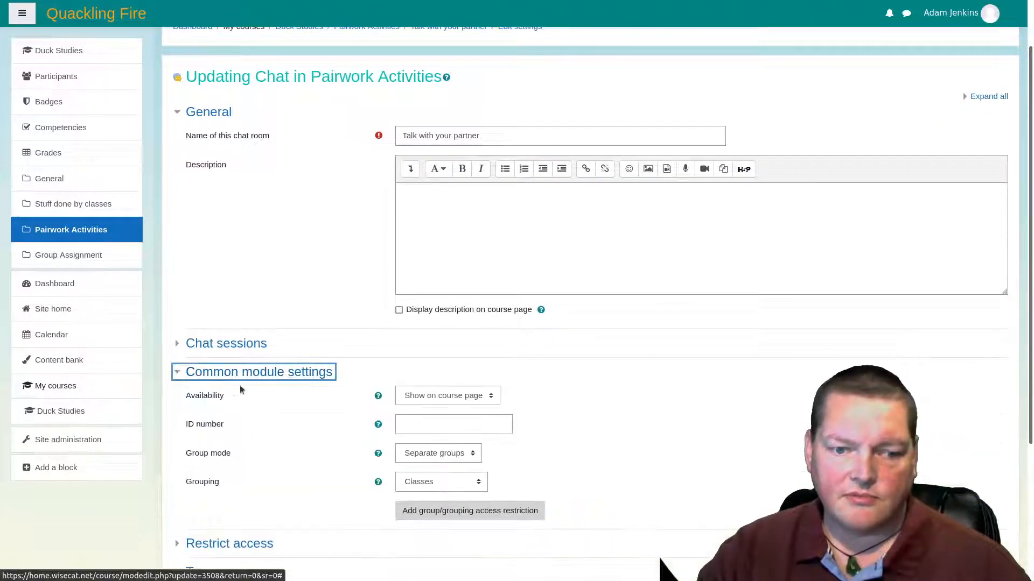
pyautogui.click(455, 482)
pyautogui.click(453, 533)
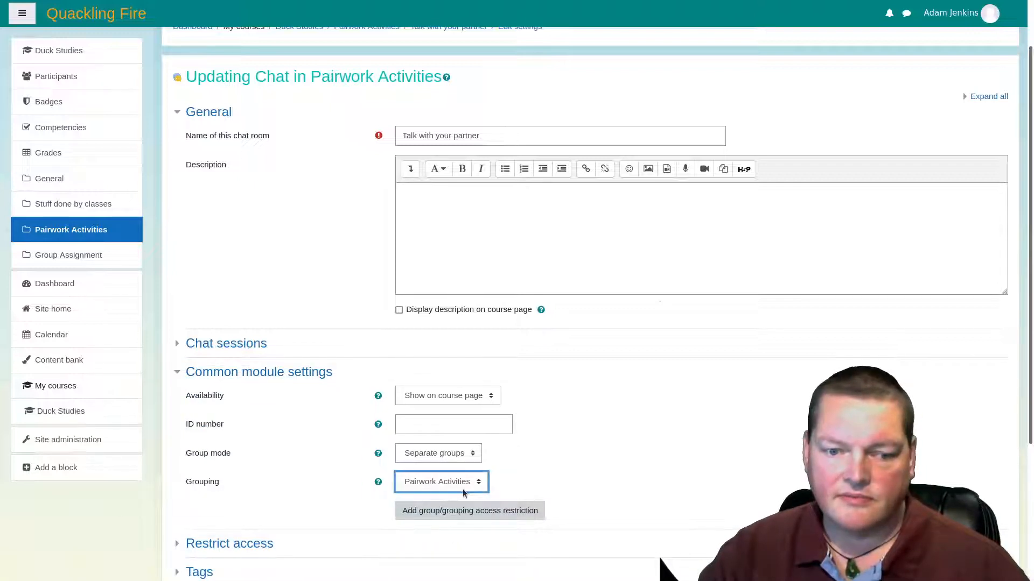
pyautogui.scroll(-3, 554, 465)
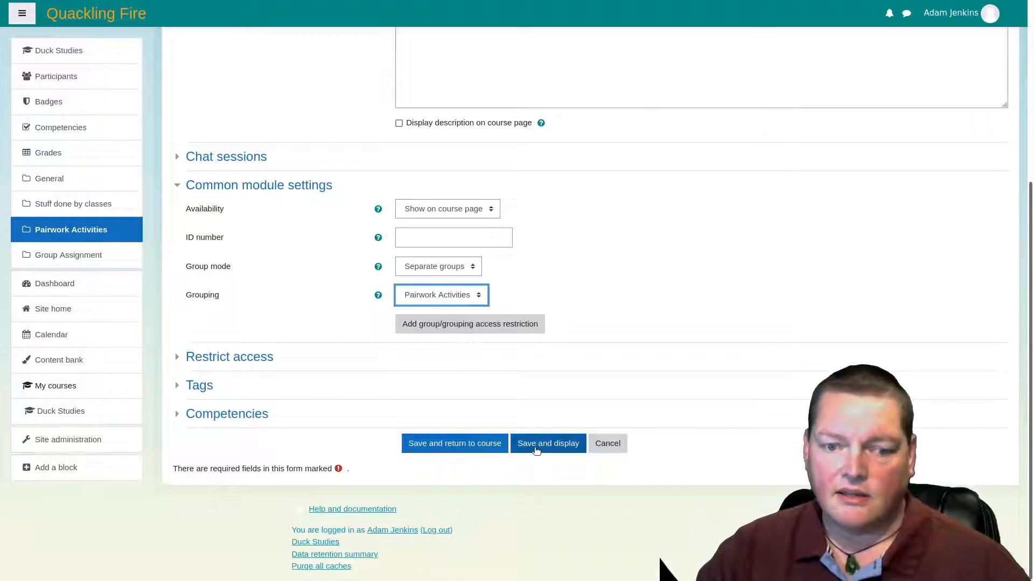
pyautogui.click(535, 449)
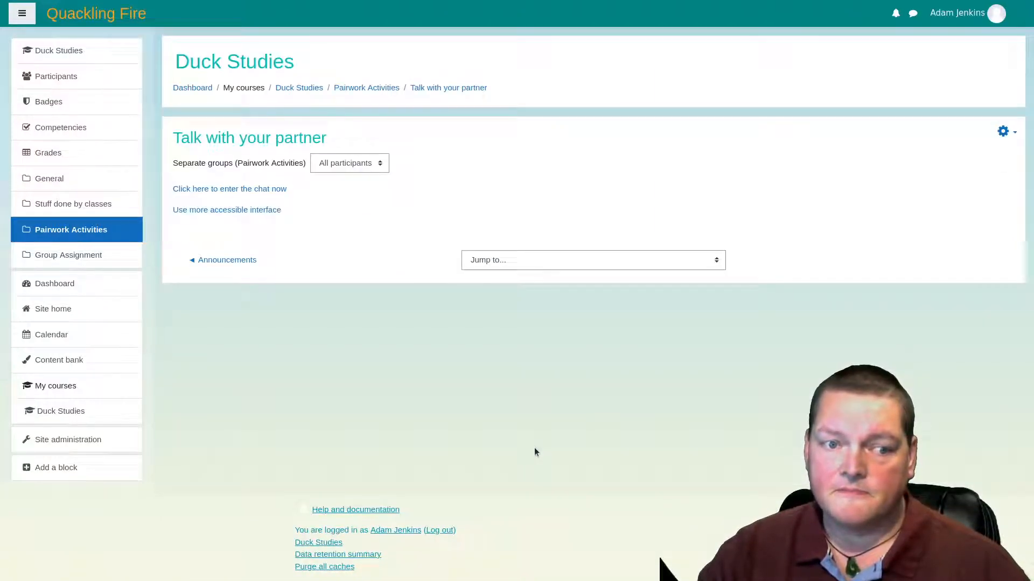
# Step: Look through the chat's separate groups, viewing the activity as Mon3Pair A and as Mon3Pair G
pyautogui.click(366, 163)
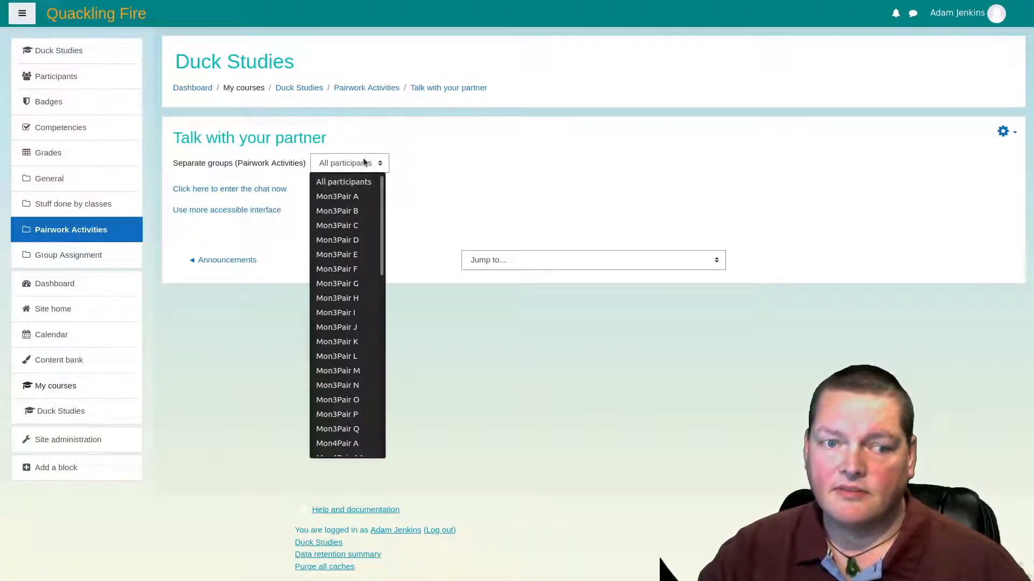
pyautogui.scroll(-5, 355, 267)
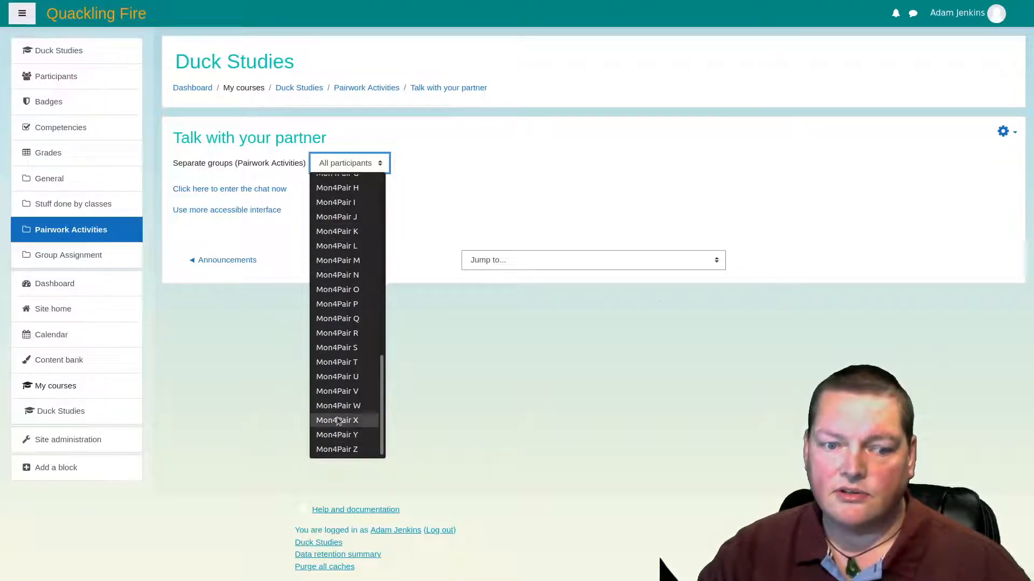
pyautogui.scroll(5, 335, 420)
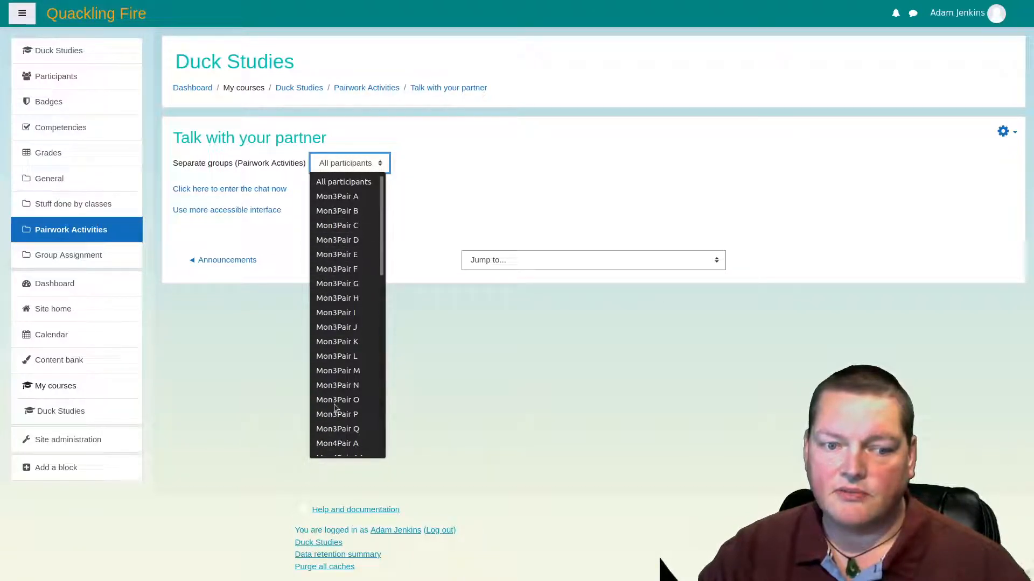
pyautogui.click(295, 222)
pyautogui.click(349, 164)
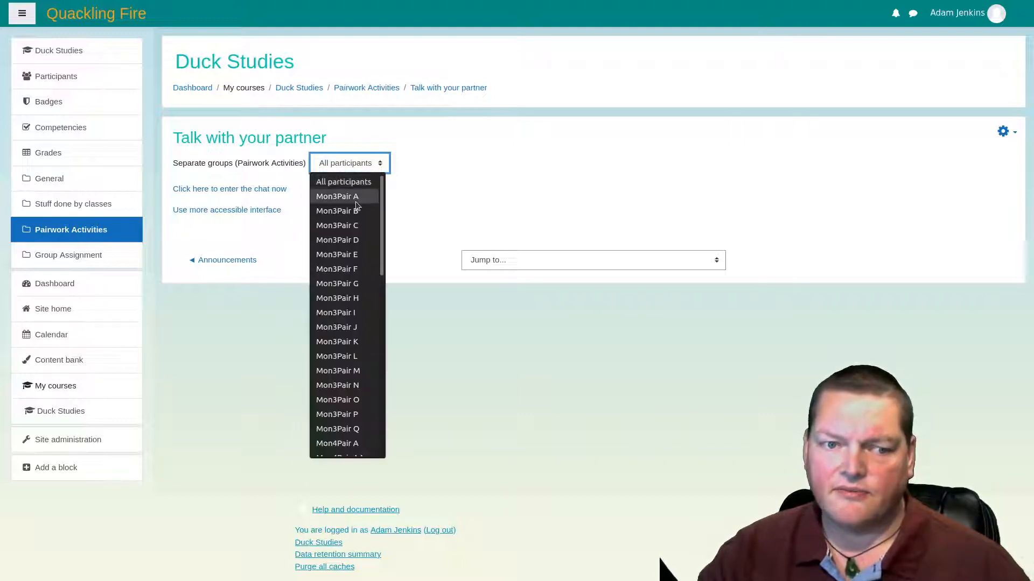
pyautogui.click(336, 193)
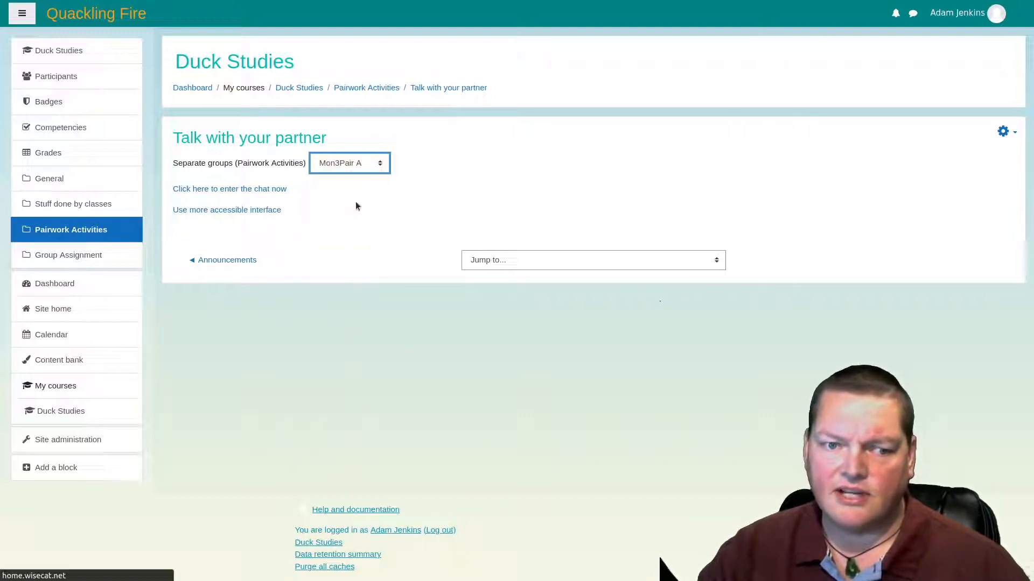
pyautogui.click(340, 166)
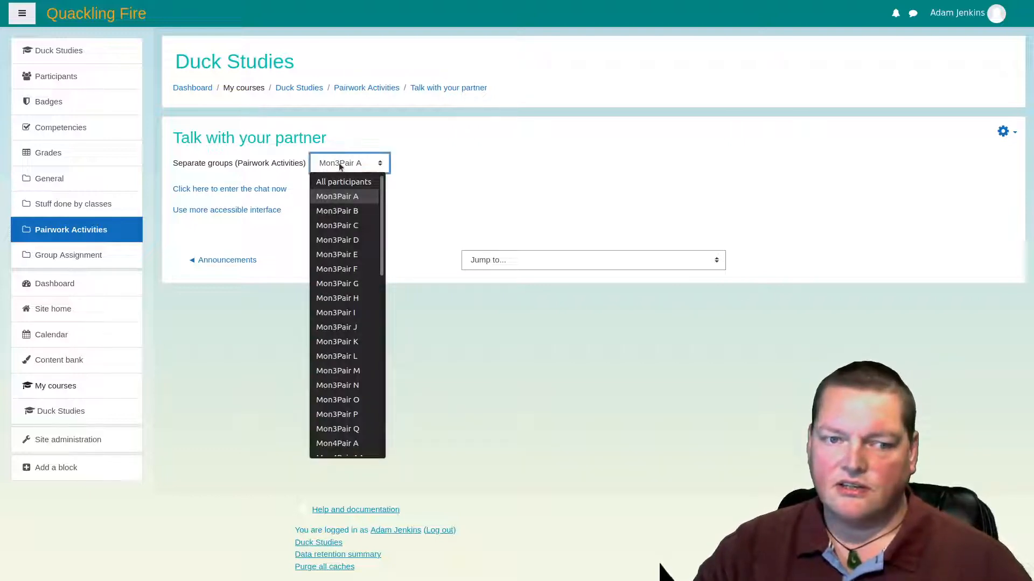
pyautogui.click(338, 283)
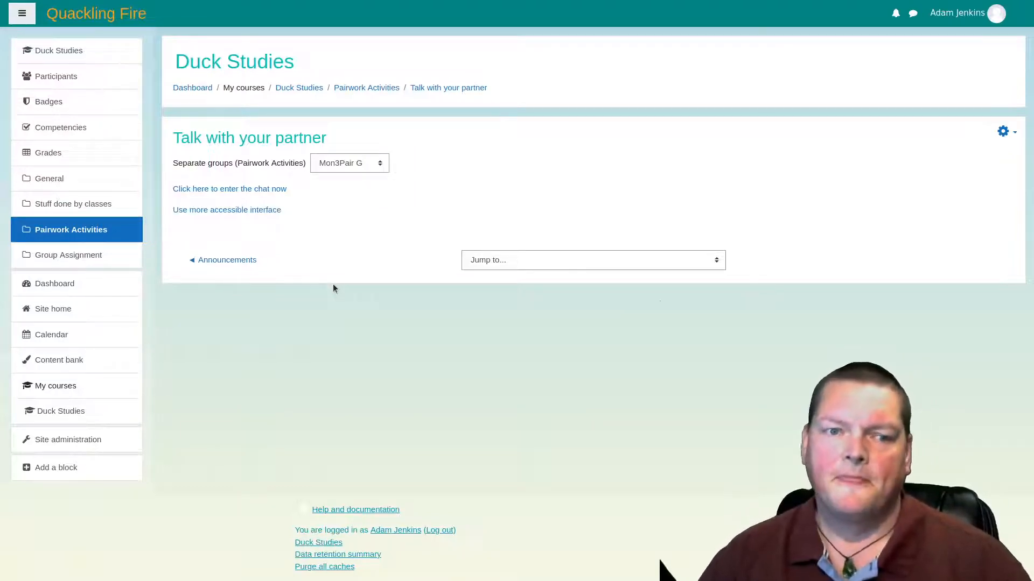
# Step: Start a new Assignment in the course's Pairwork Activities section and name it "Summary of your pair discussions"
pyautogui.click(373, 90)
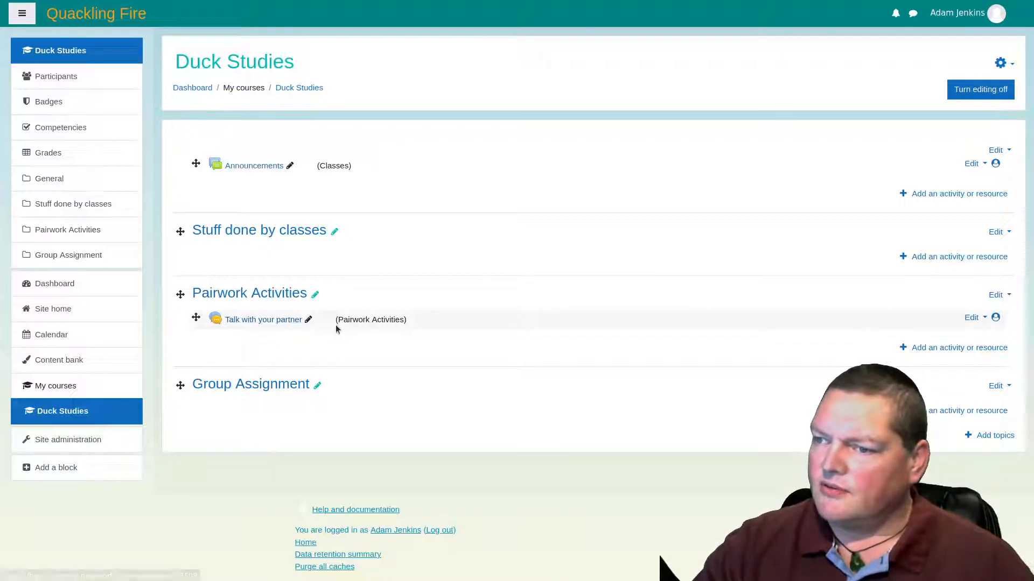
pyautogui.moveTo(337, 320); pyautogui.dragTo(399, 337)
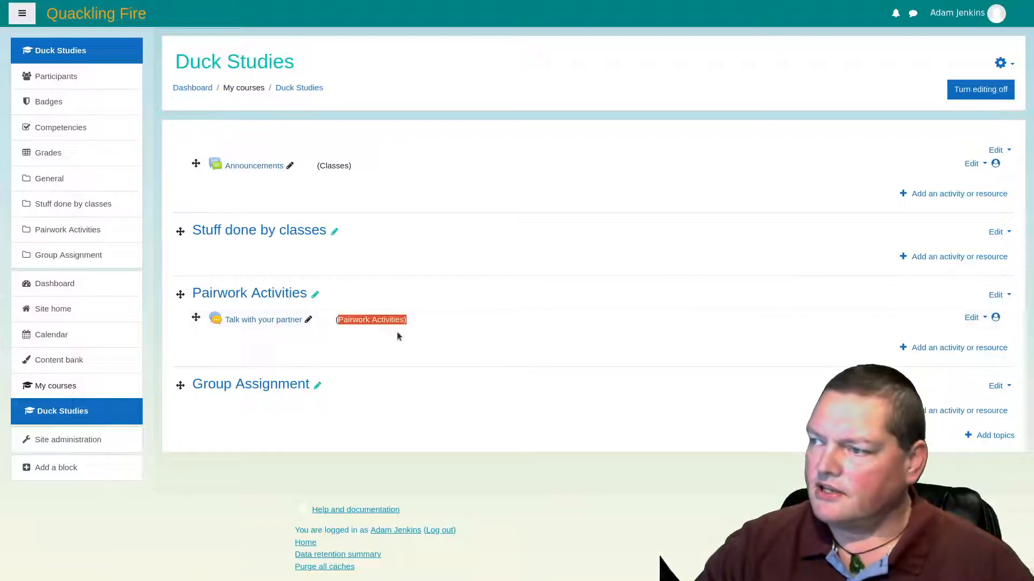
pyautogui.click(922, 351)
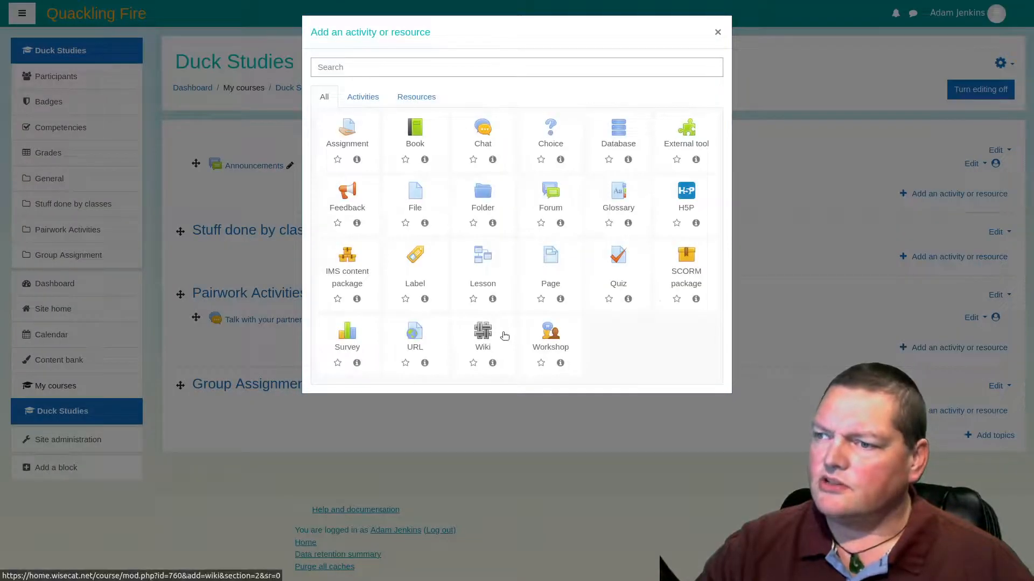
pyautogui.click(347, 132)
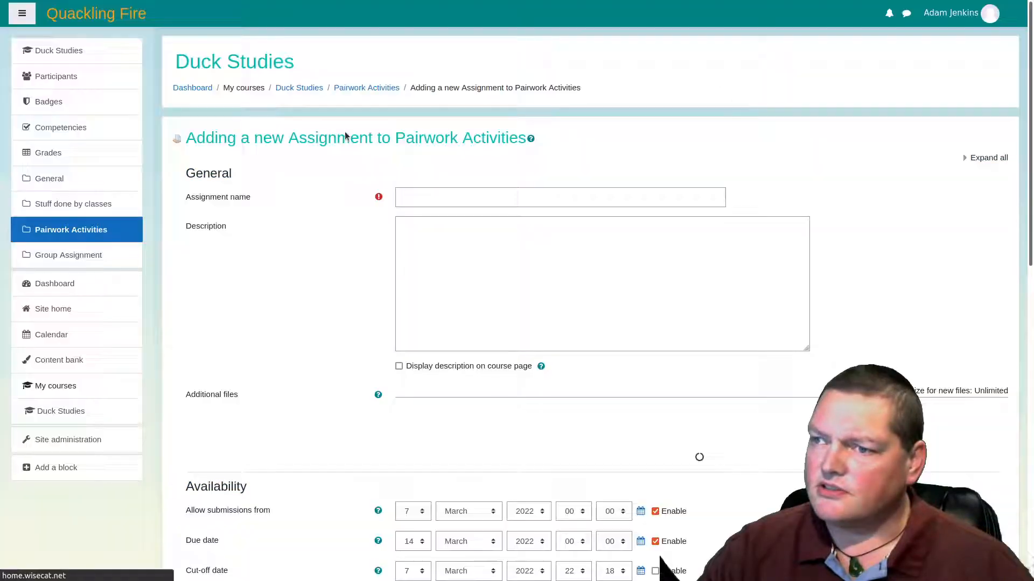
pyautogui.click(413, 201)
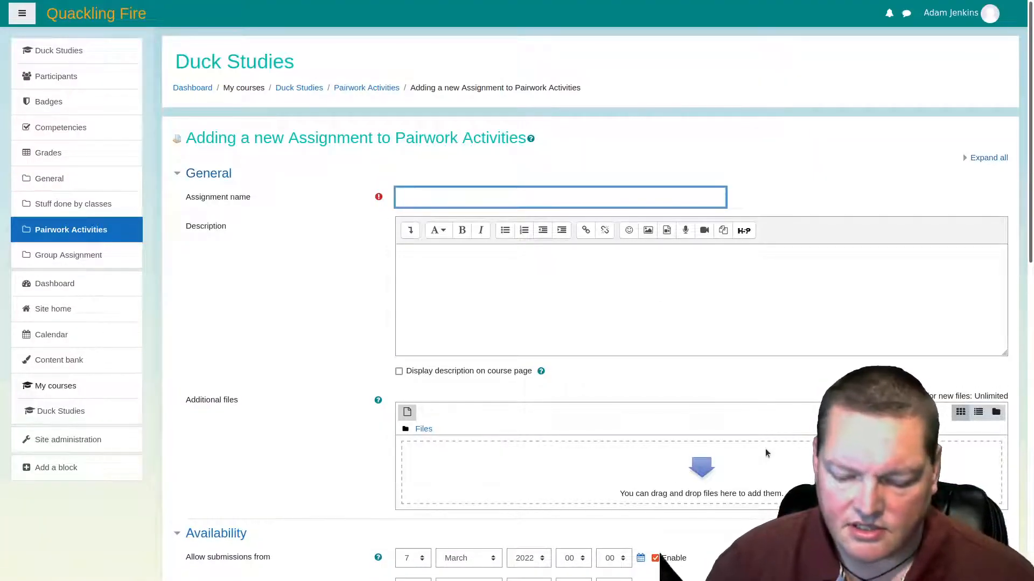
pyautogui.write('Summary o')
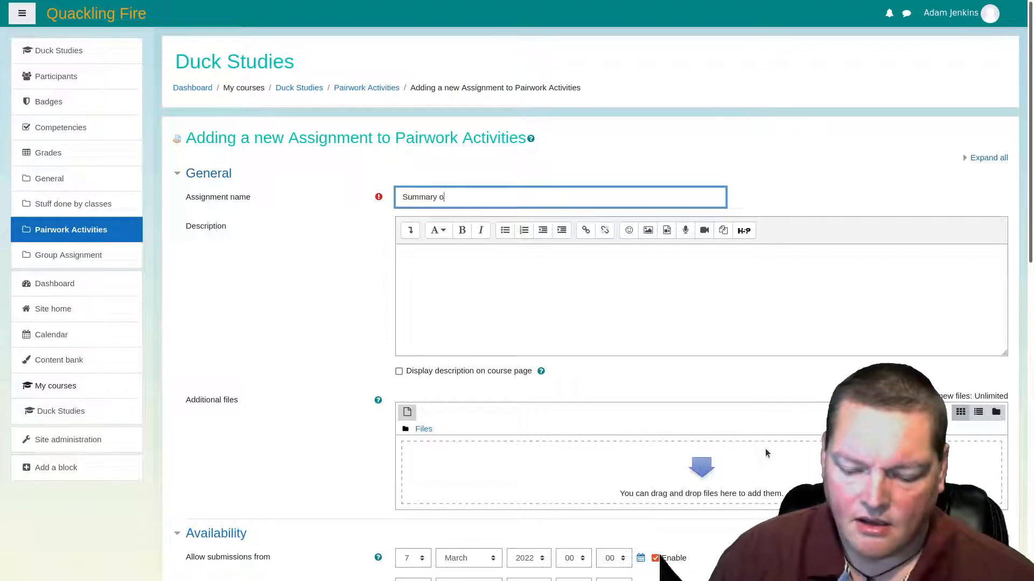
pyautogui.write('f your pai')
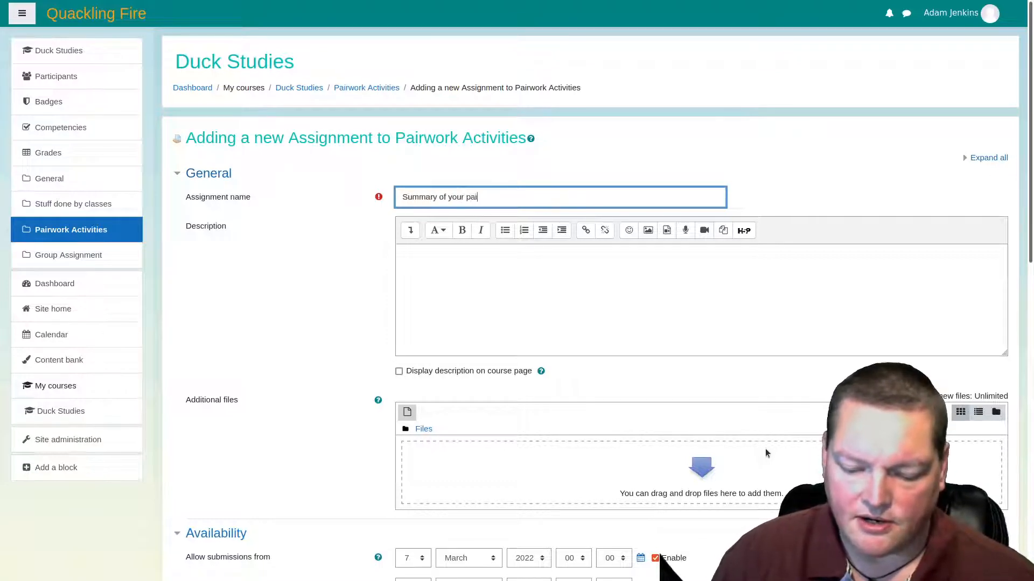
pyautogui.write('r diss')
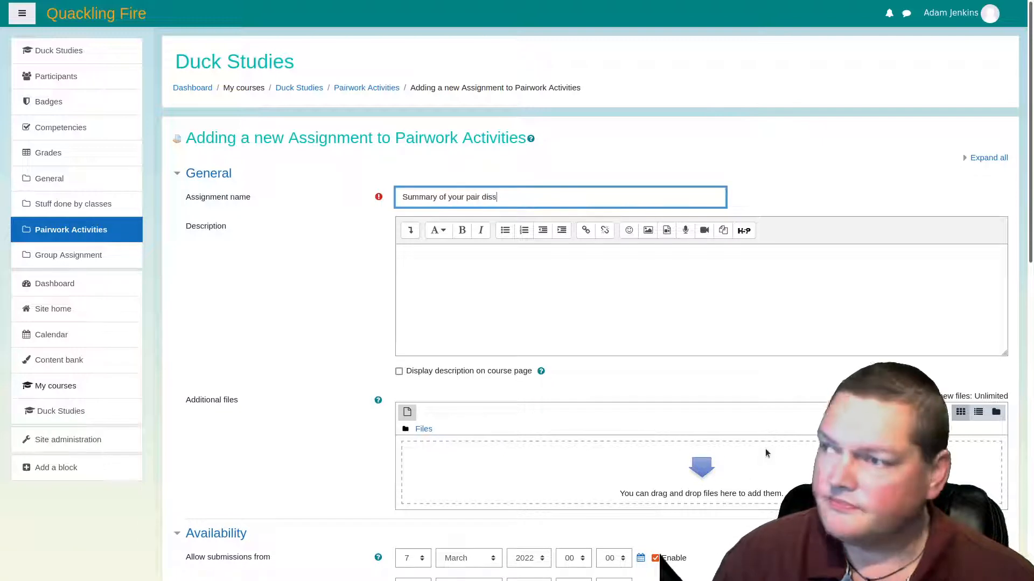
pyautogui.press('BackSpace')
pyautogui.write('cussio')
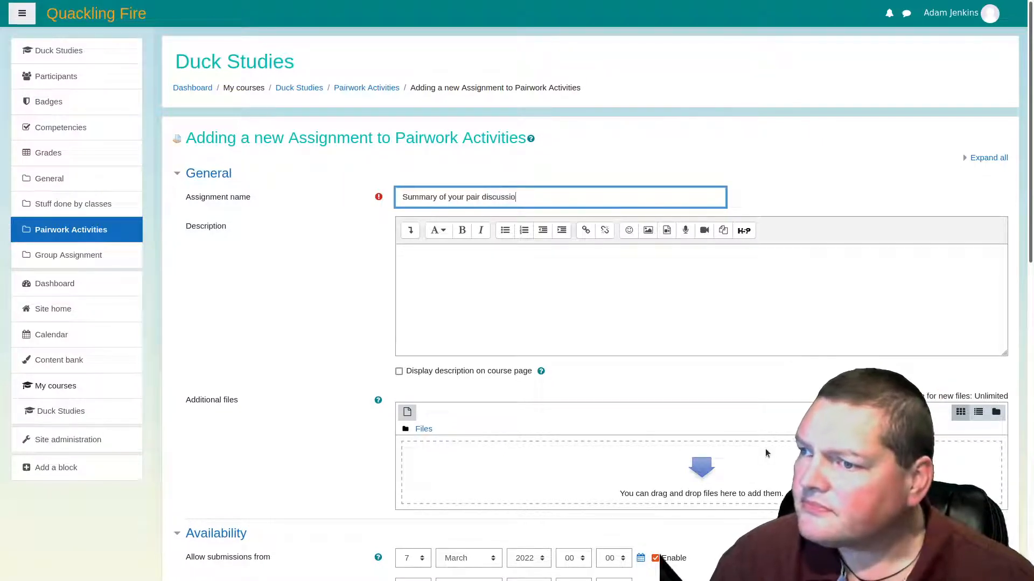
pyautogui.write('ns')
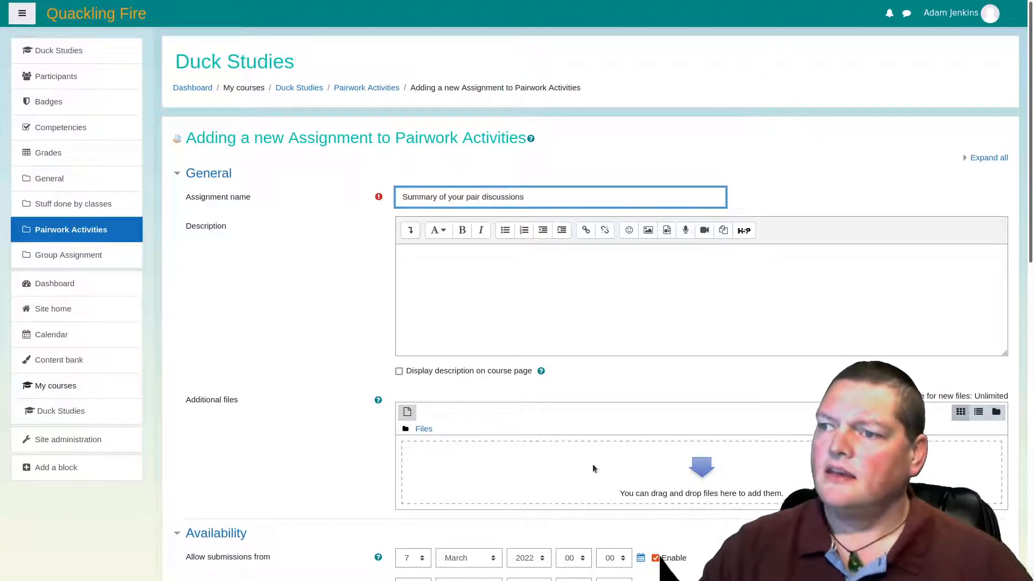
# Step: Set the new assignment's group mode to Separate groups and its grouping to Pairwork Activities
pyautogui.scroll(-4, 361, 257)
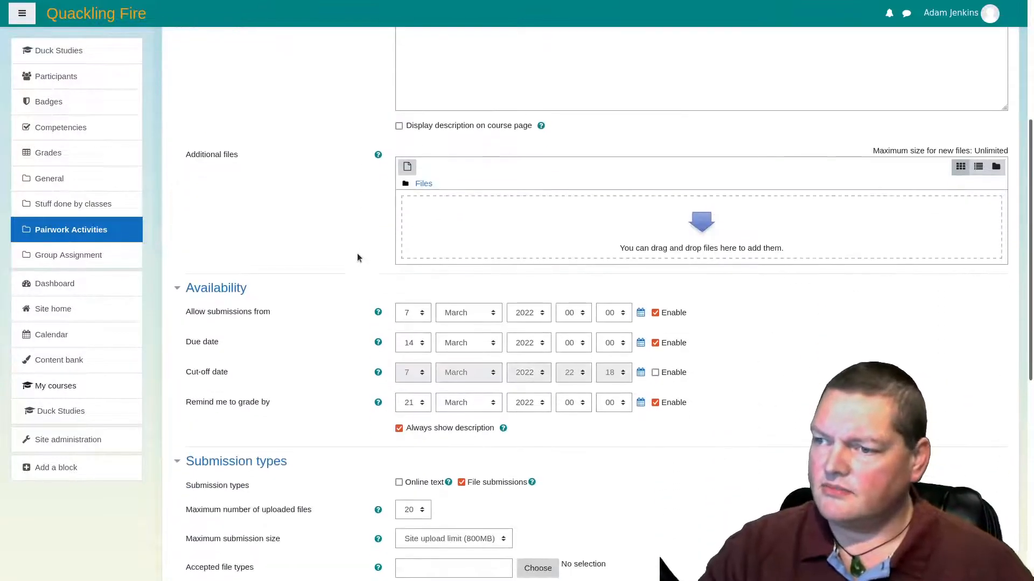
pyautogui.scroll(-4, 357, 253)
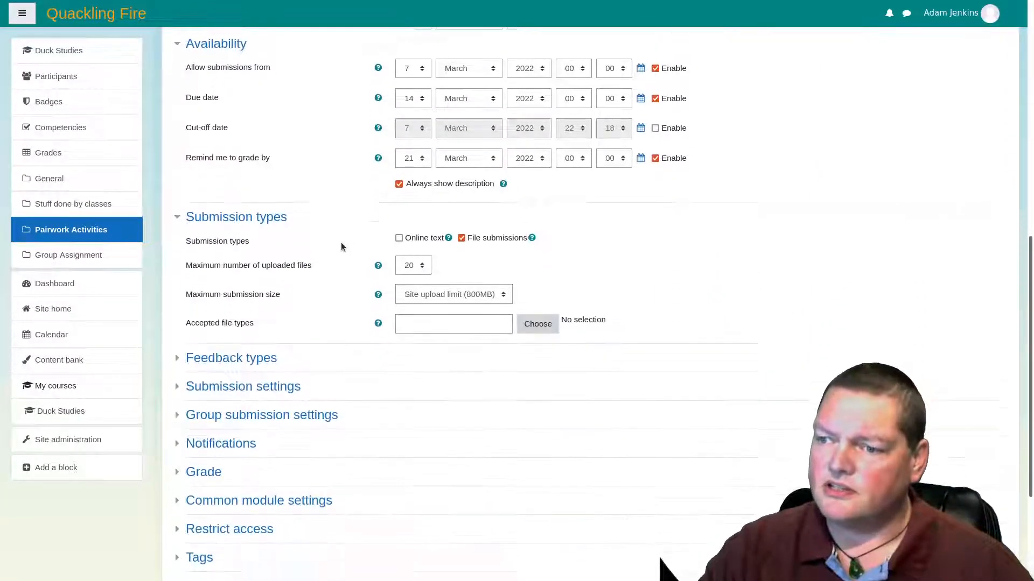
pyautogui.scroll(-1, 340, 247)
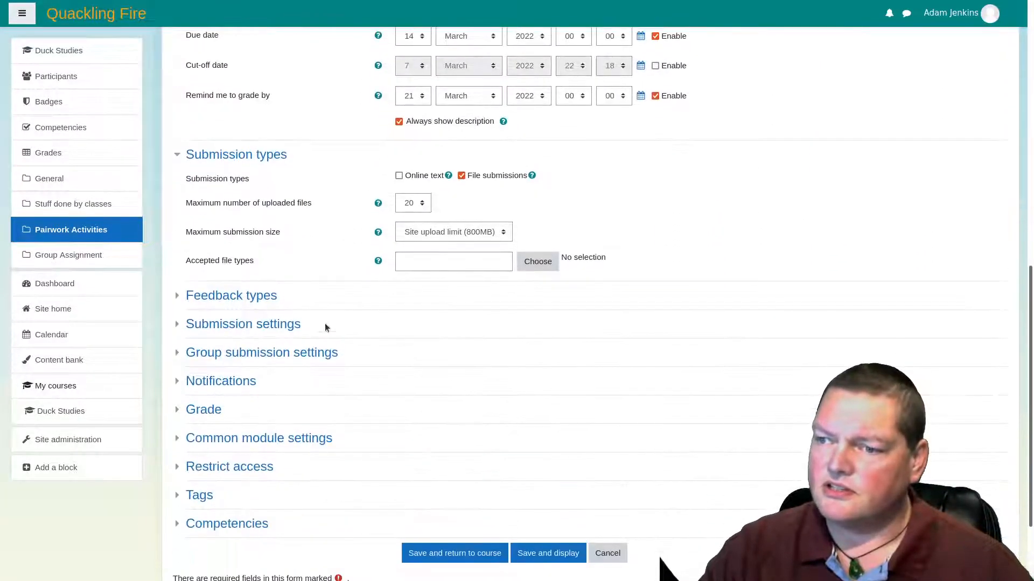
pyautogui.click(290, 325)
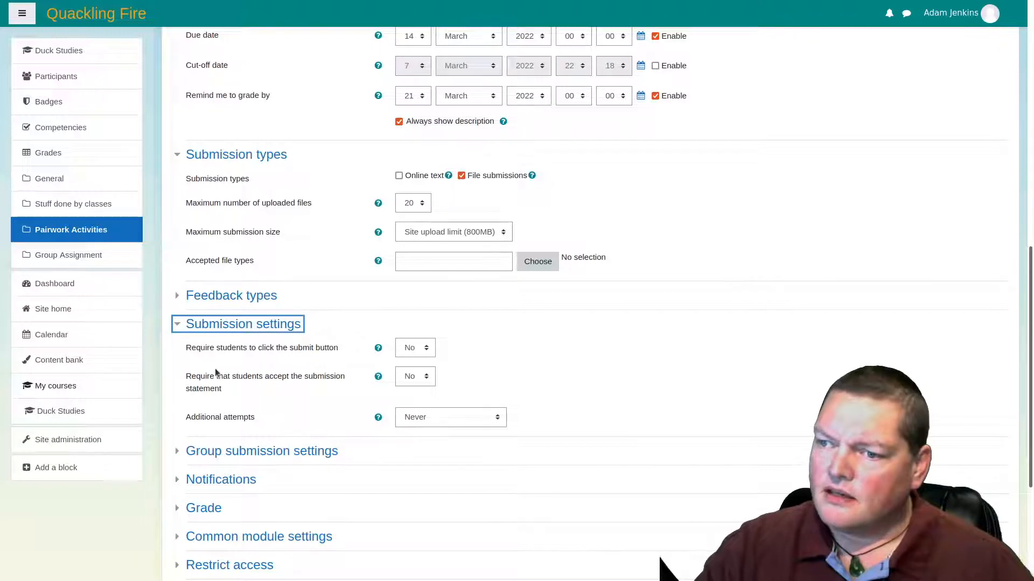
pyautogui.scroll(-3, 247, 428)
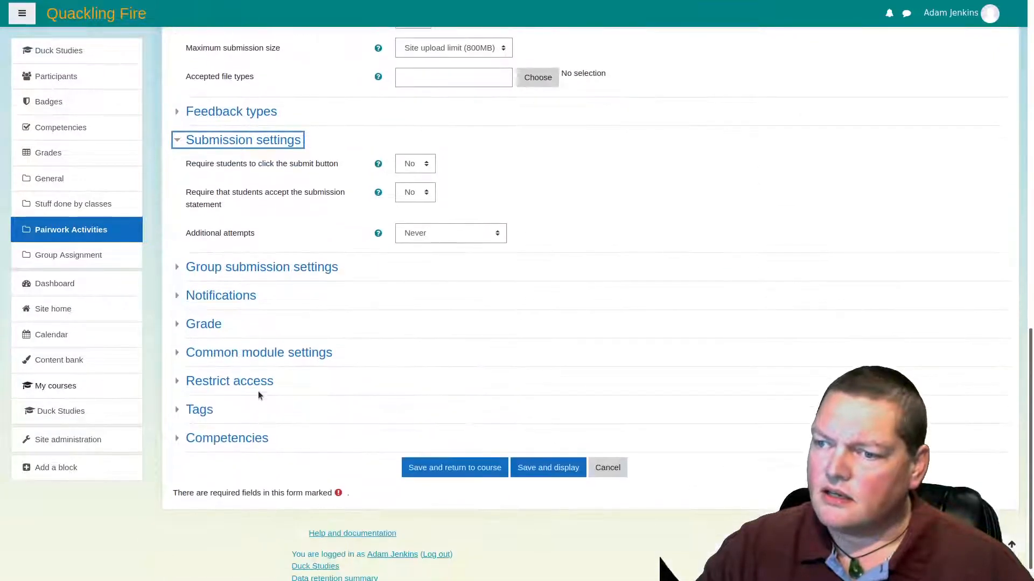
pyautogui.click(318, 353)
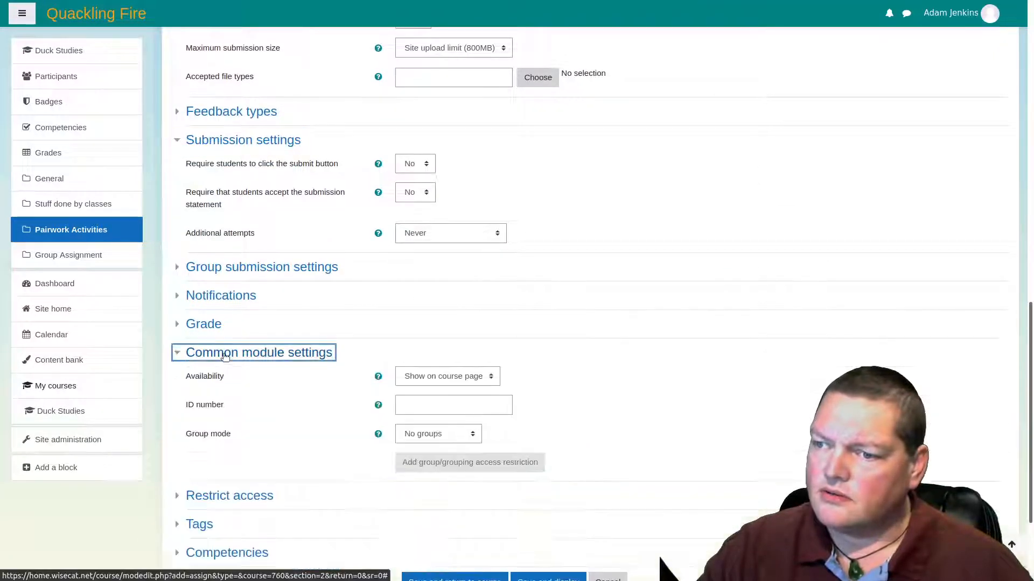
pyautogui.click(465, 431)
pyautogui.click(448, 467)
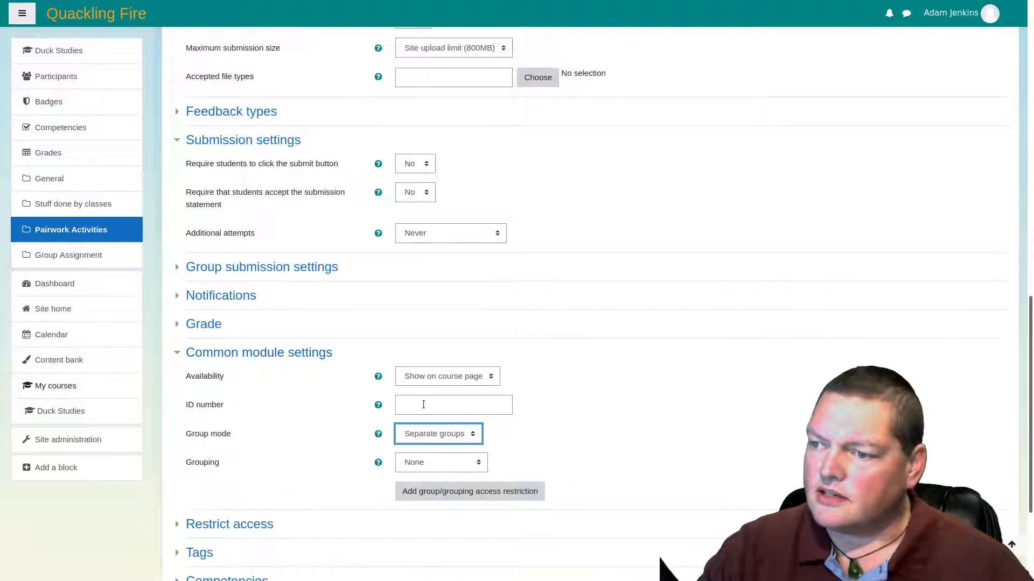
pyautogui.click(417, 465)
pyautogui.click(427, 509)
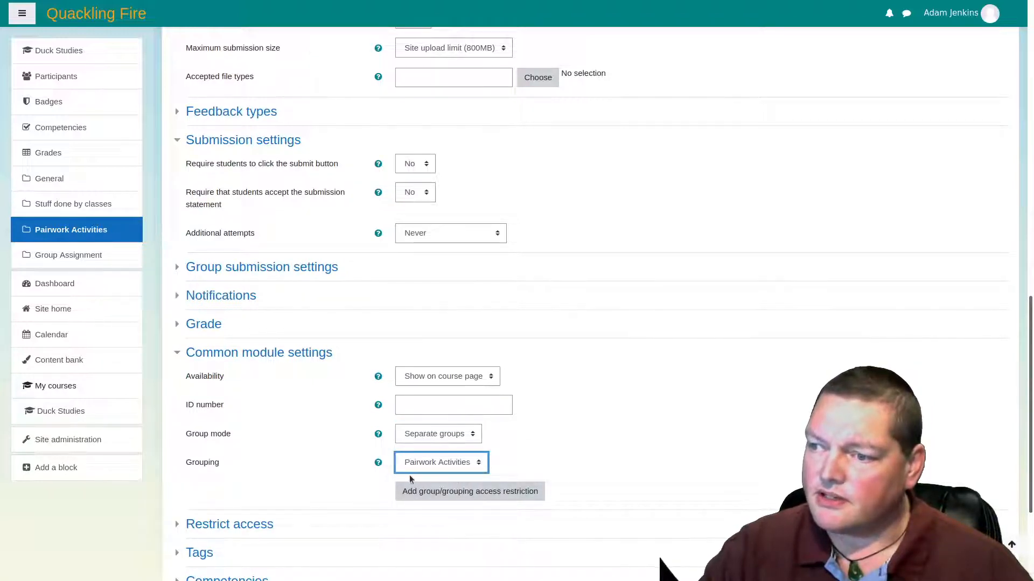
pyautogui.scroll(1, 284, 473)
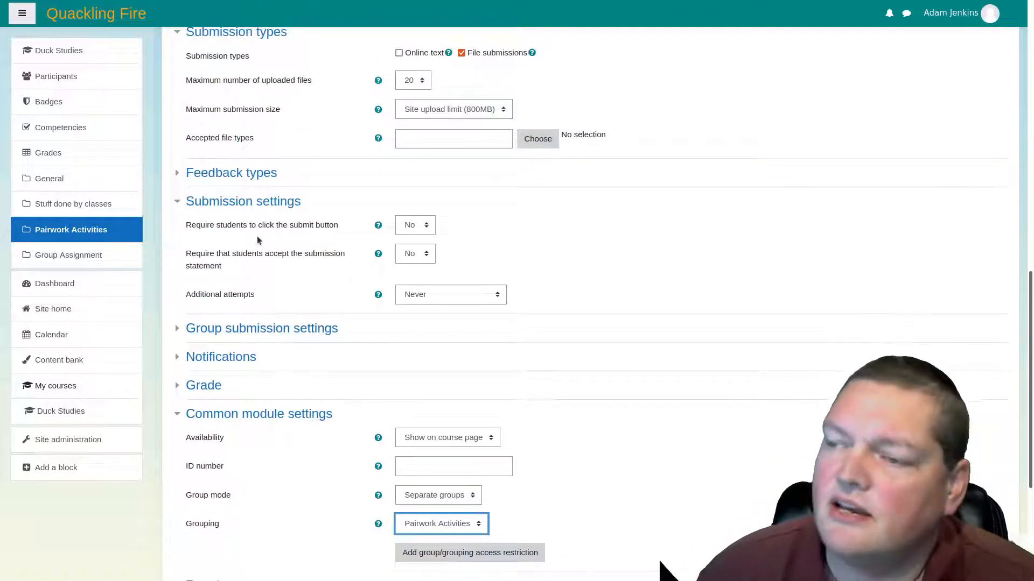
pyautogui.click(248, 207)
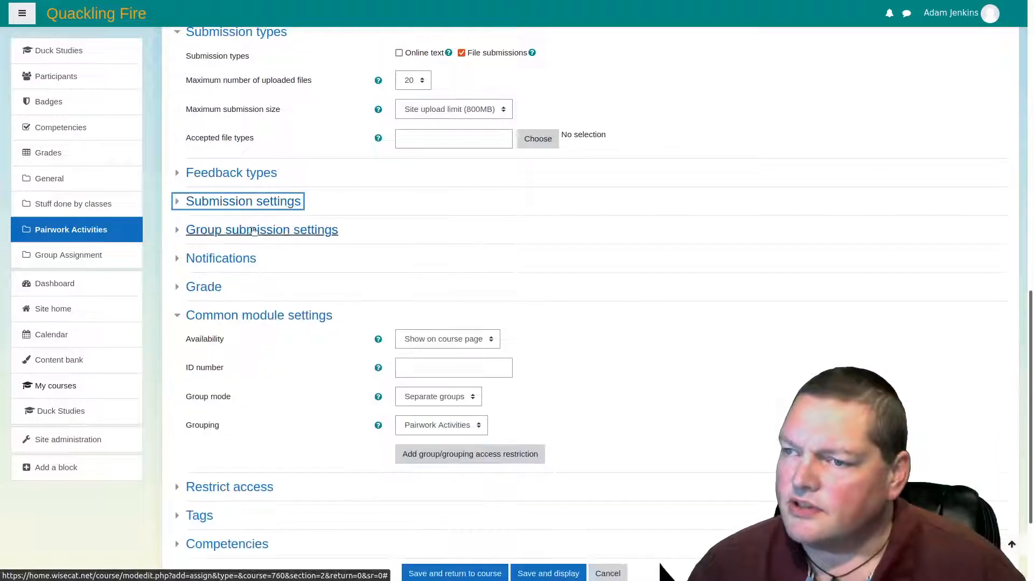
# Step: Set the assignment's group submission settings so students submit in groups and a group is required to make a submission
pyautogui.click(310, 226)
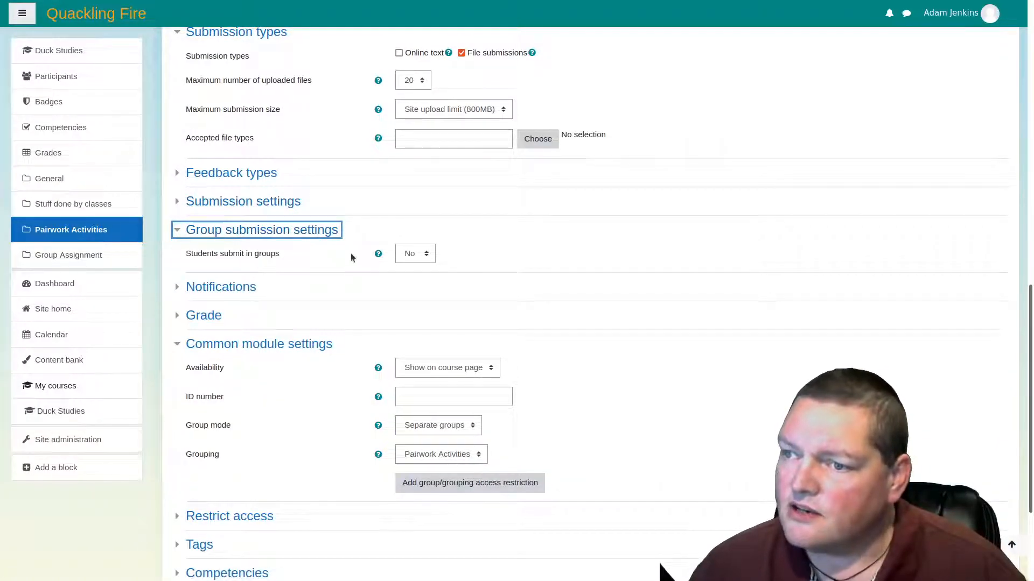
pyautogui.click(410, 257)
pyautogui.click(420, 286)
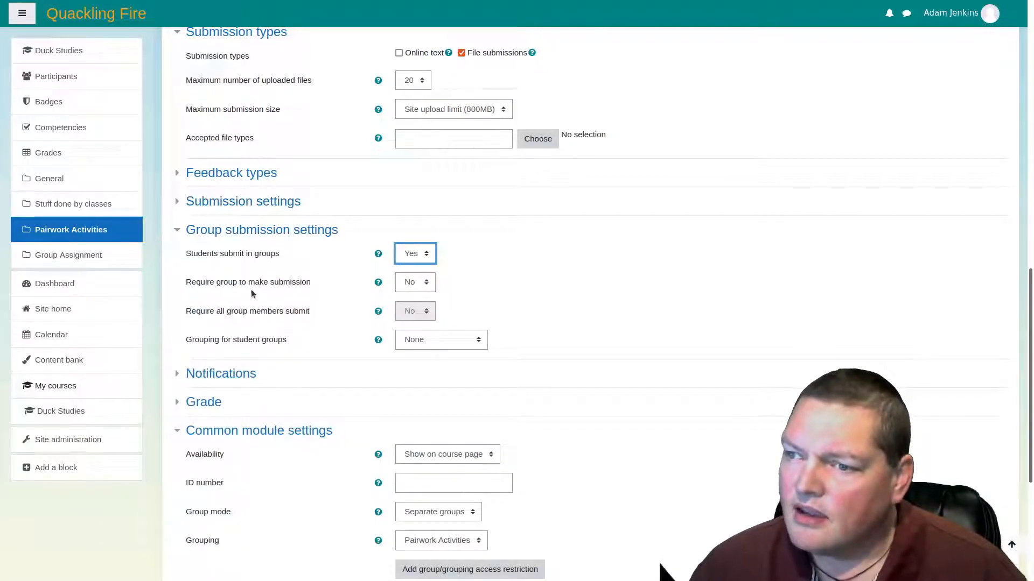
pyautogui.click(414, 284)
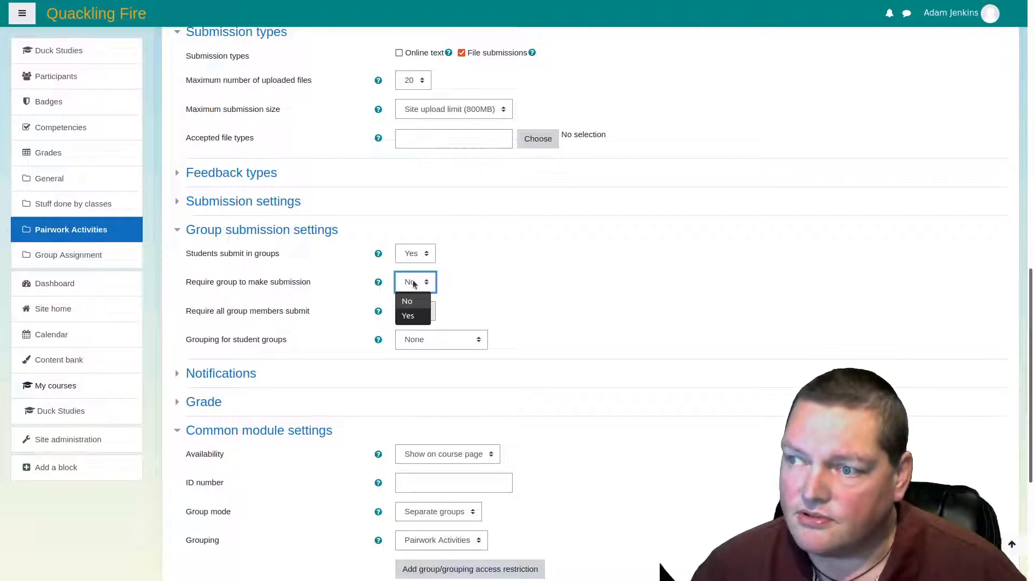
pyautogui.click(410, 318)
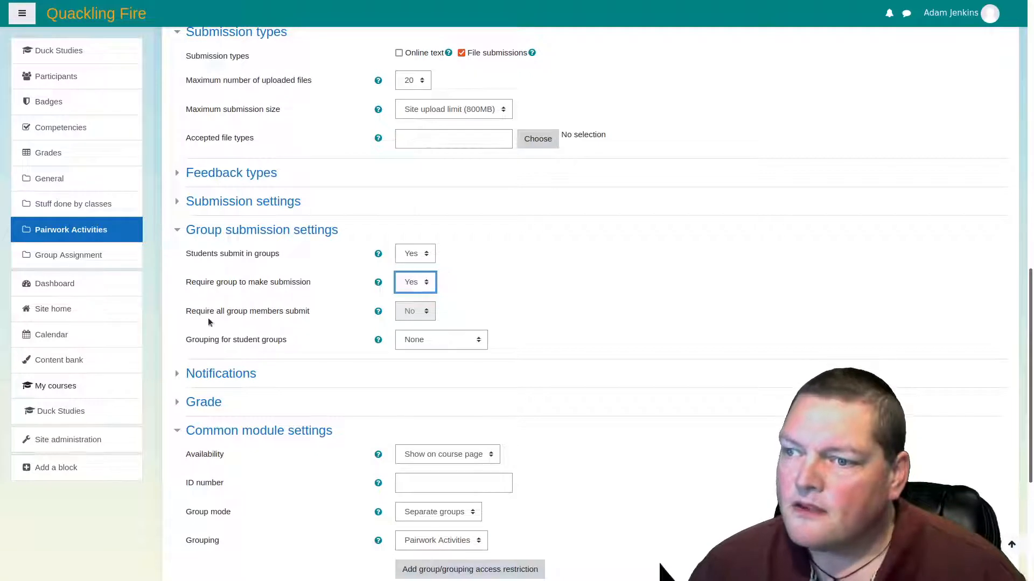
pyautogui.moveTo(219, 312); pyautogui.dragTo(256, 312)
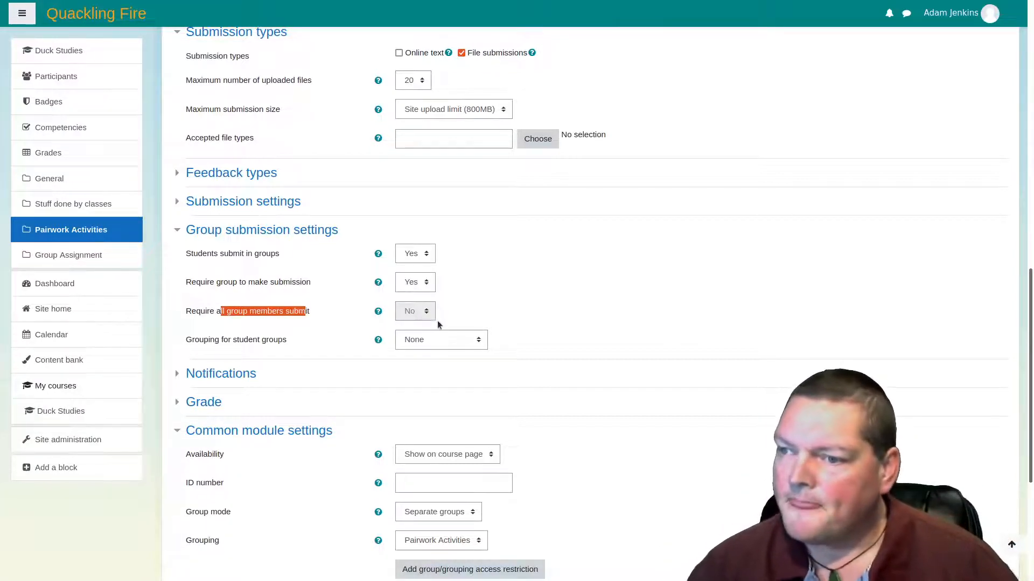
pyautogui.click(193, 340)
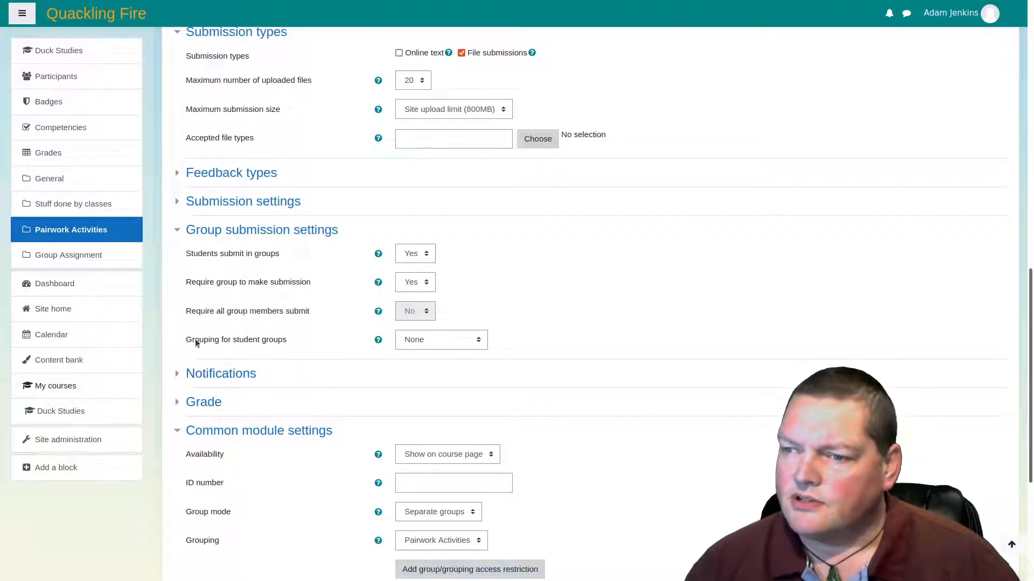
# Step: Set the assignment's grouping for student groups to Pairwork Activities, then save it and return to the course
pyautogui.click(440, 340)
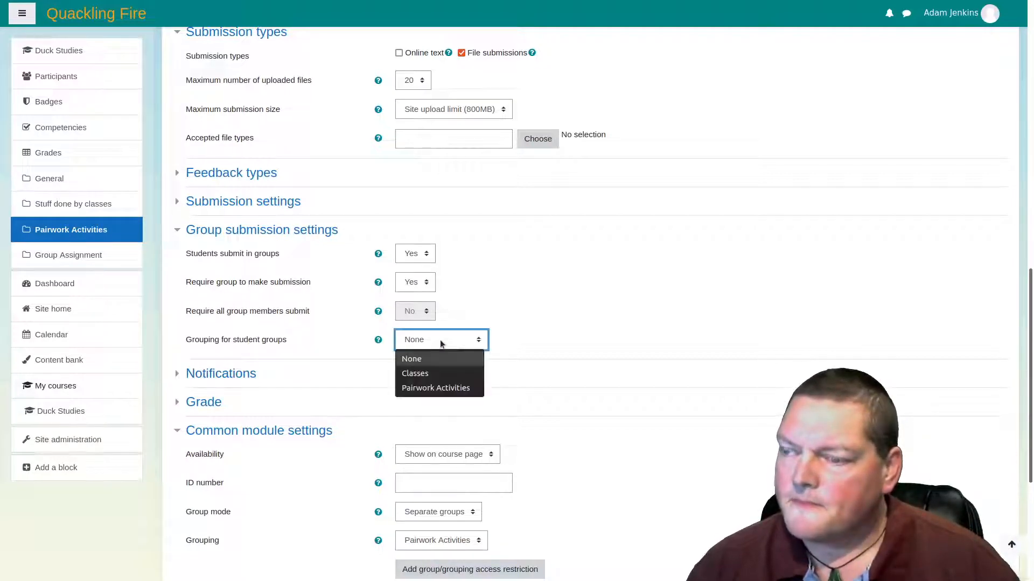
pyautogui.click(425, 387)
pyautogui.scroll(8, 541, 290)
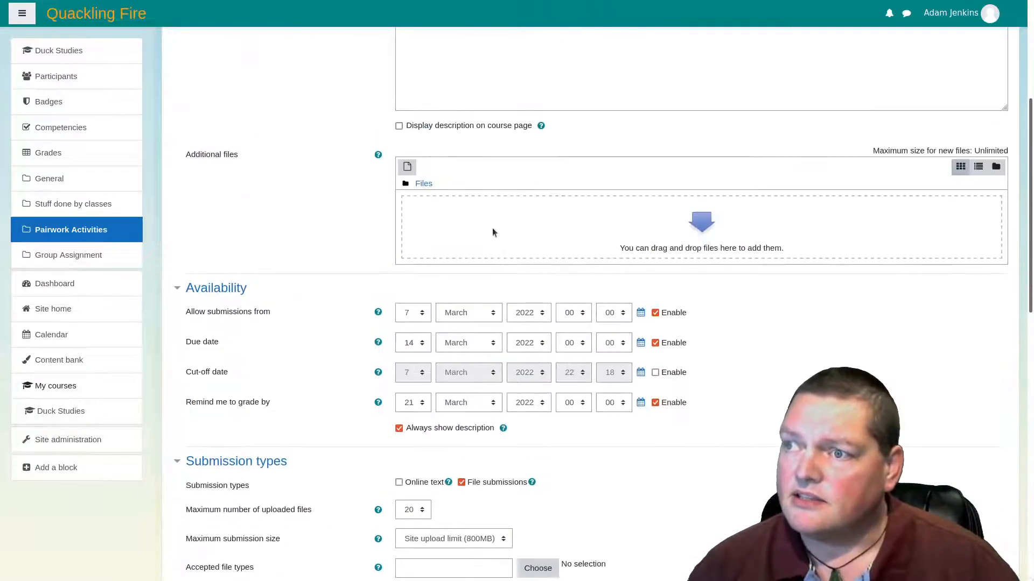
pyautogui.scroll(5, 474, 216)
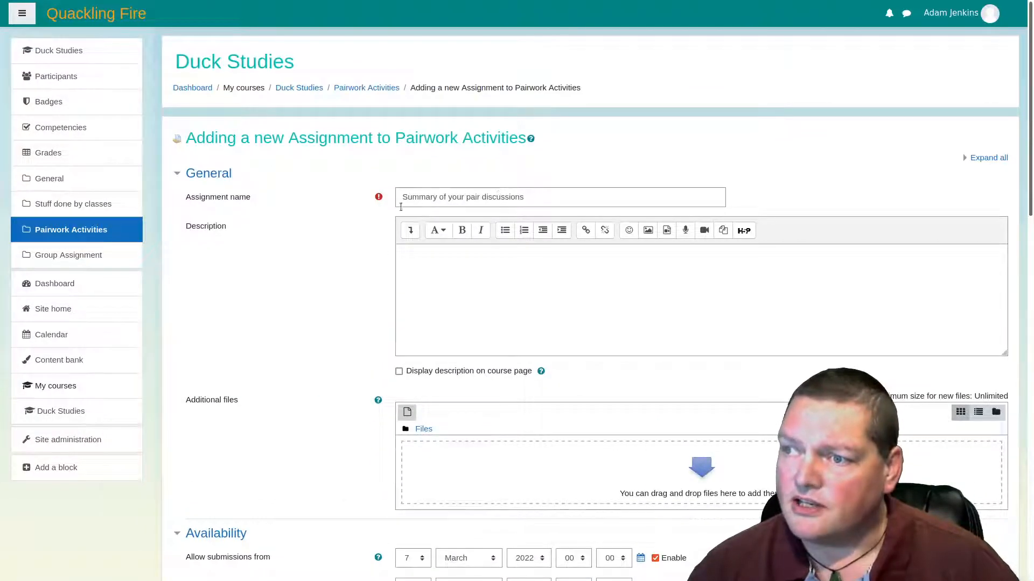
pyautogui.scroll(-15, 317, 330)
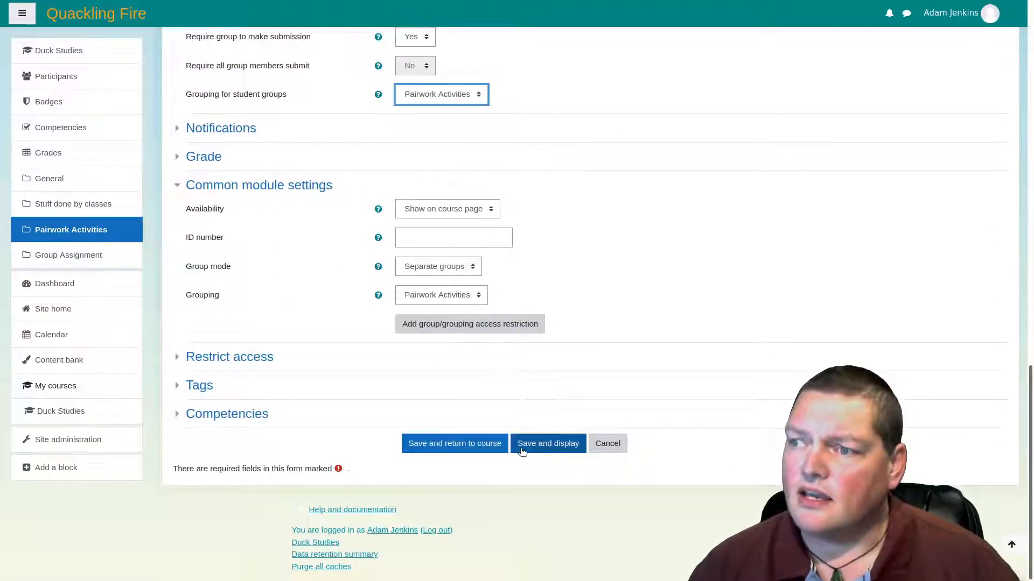
pyautogui.click(492, 444)
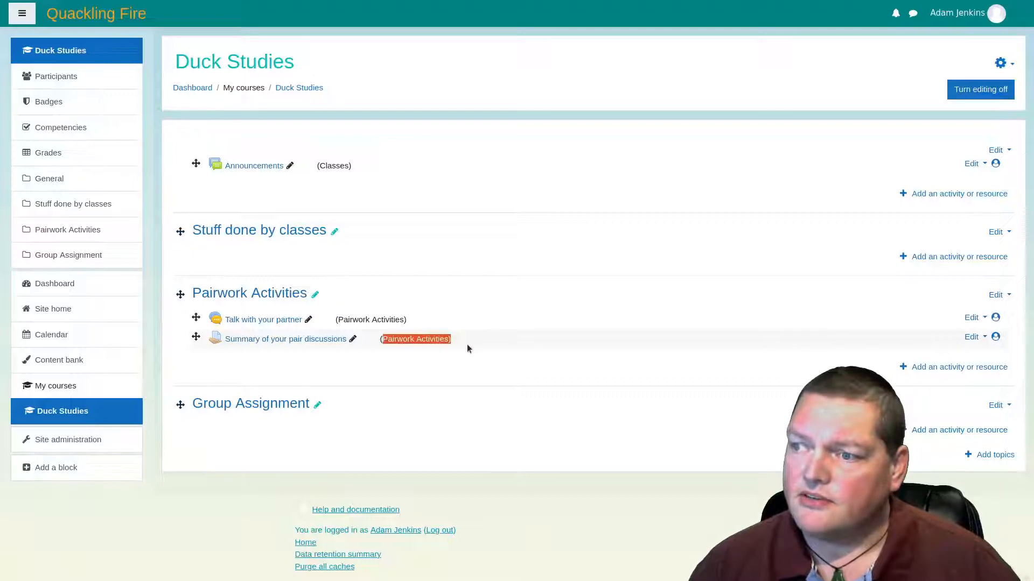
pyautogui.moveTo(460, 338); pyautogui.dragTo(377, 339)
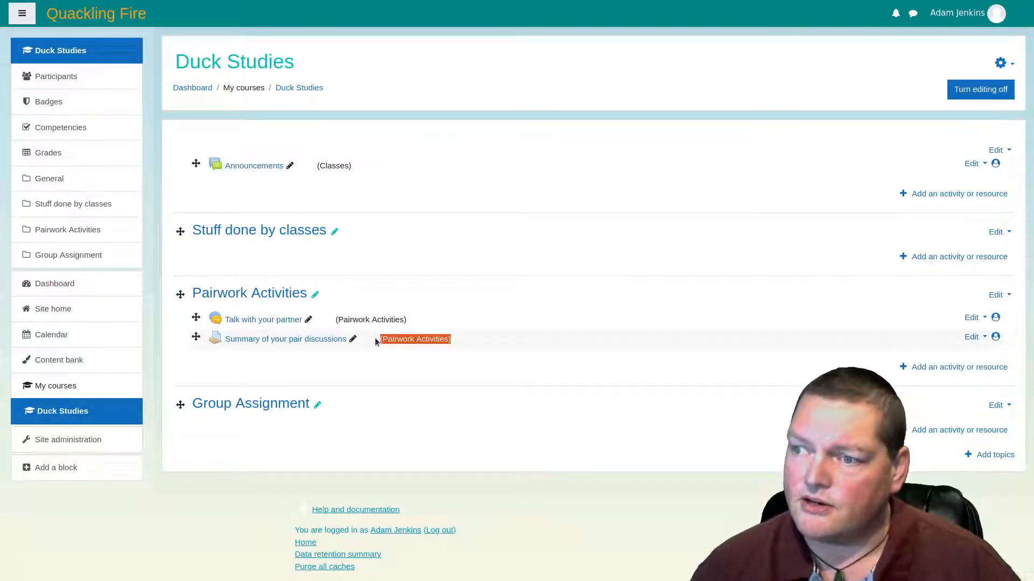
pyautogui.tripleClick(341, 317)
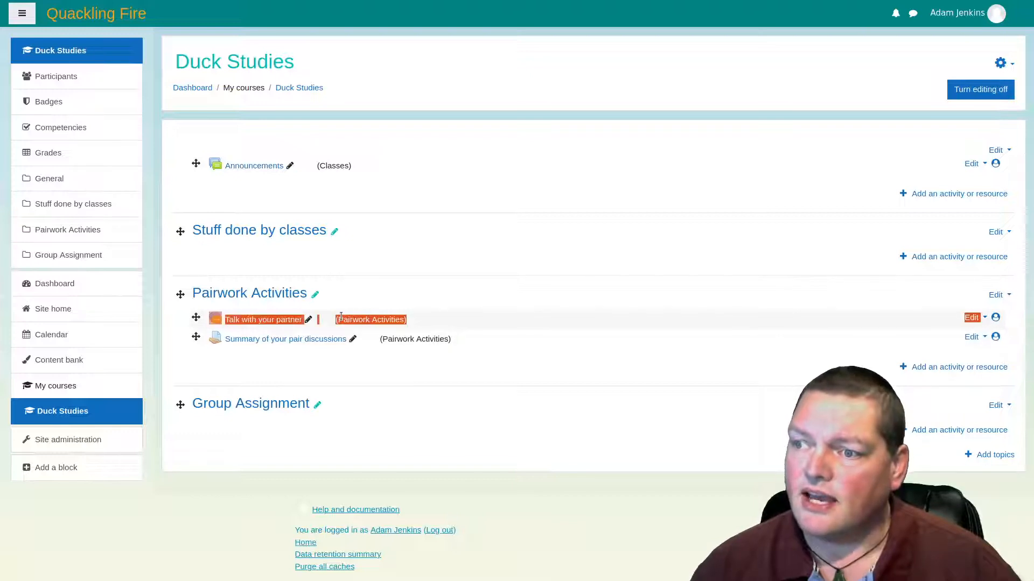
pyautogui.click(341, 317)
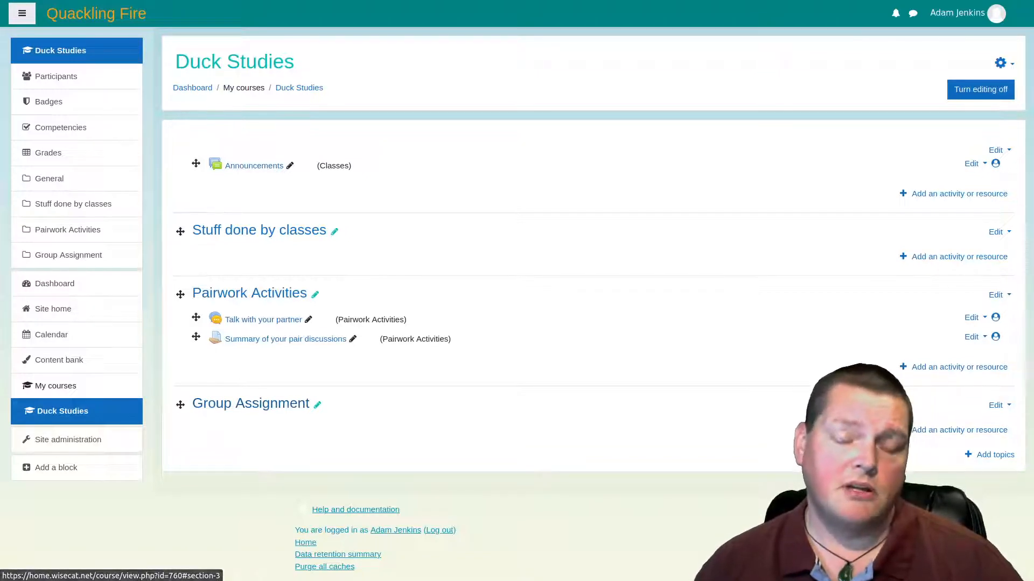
# Step: Start auto-creating groups from the course's participants and set the naming scheme to "Groupwork @"
pyautogui.click(79, 80)
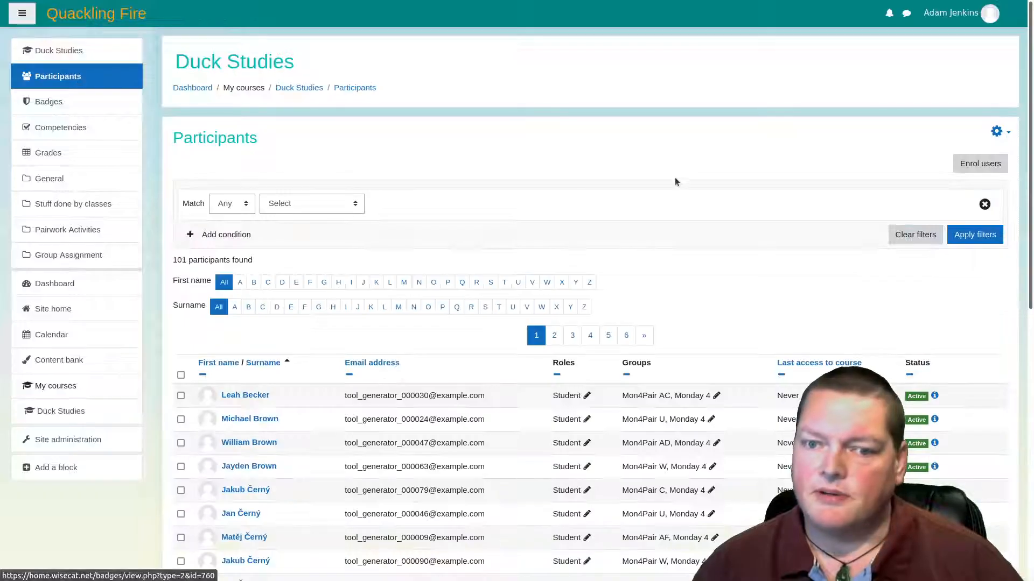
pyautogui.click(998, 132)
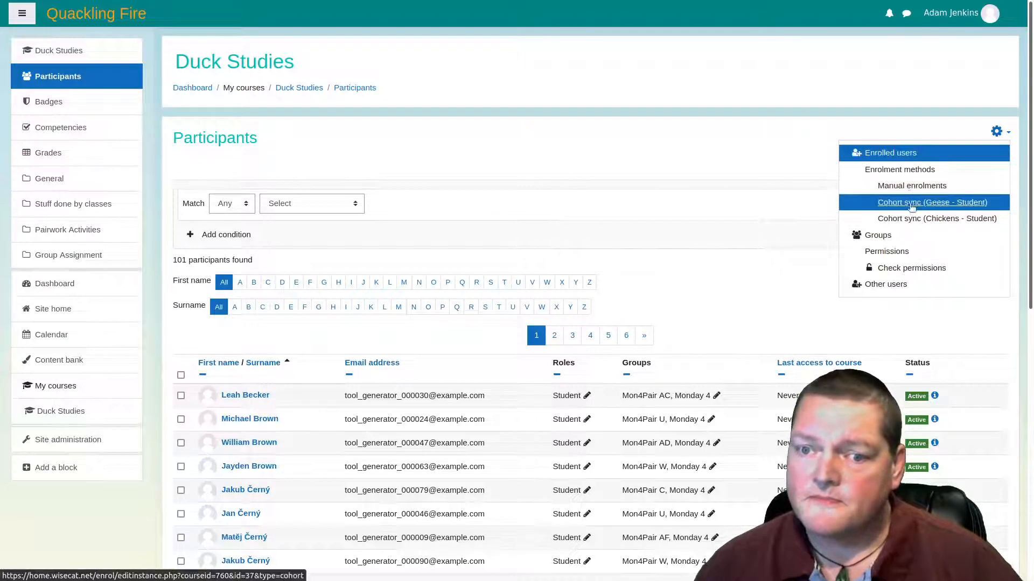
pyautogui.click(877, 237)
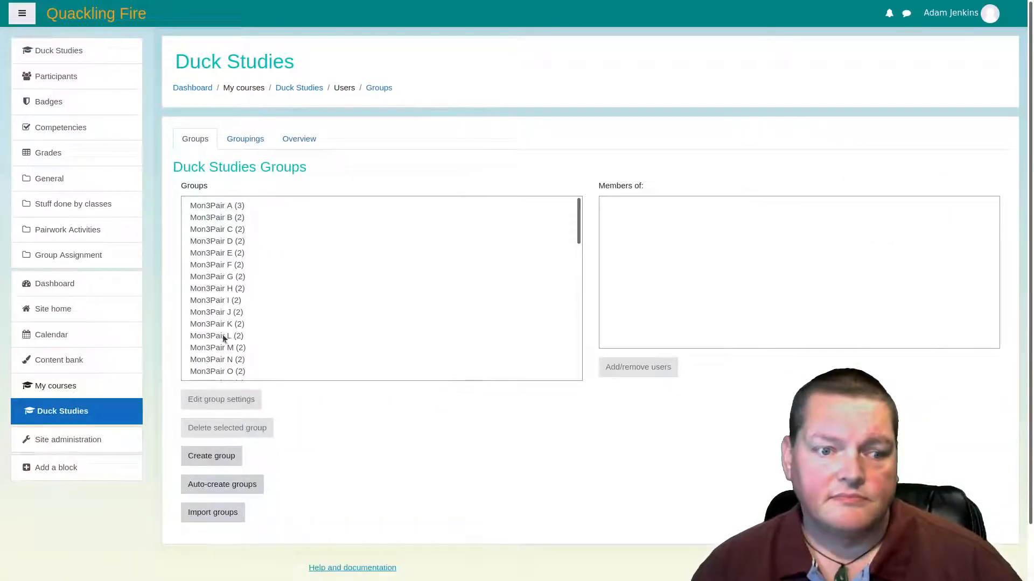
pyautogui.click(233, 485)
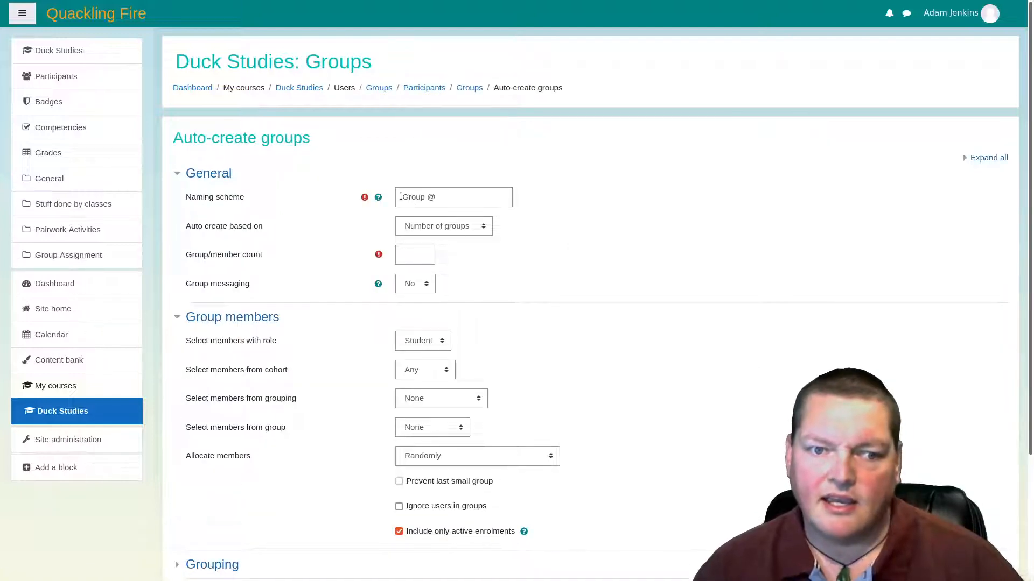
pyautogui.click(424, 197)
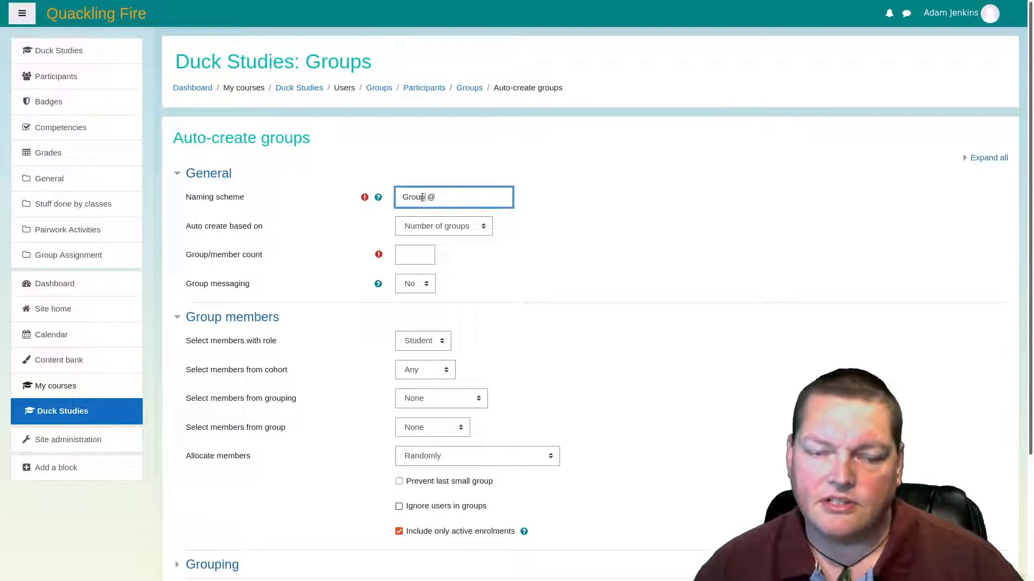
pyautogui.write('work')
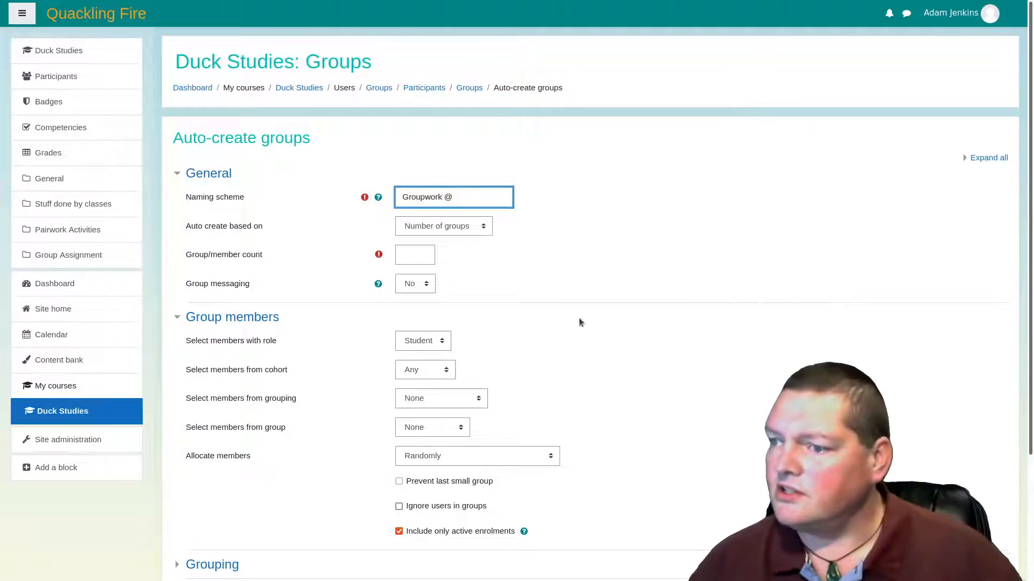
pyautogui.click(436, 434)
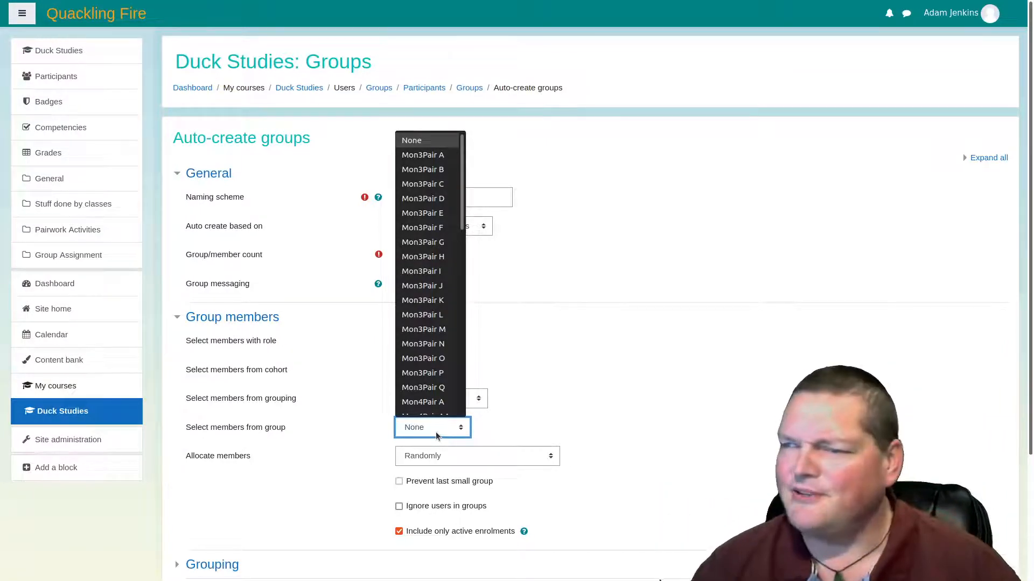
pyautogui.click(512, 414)
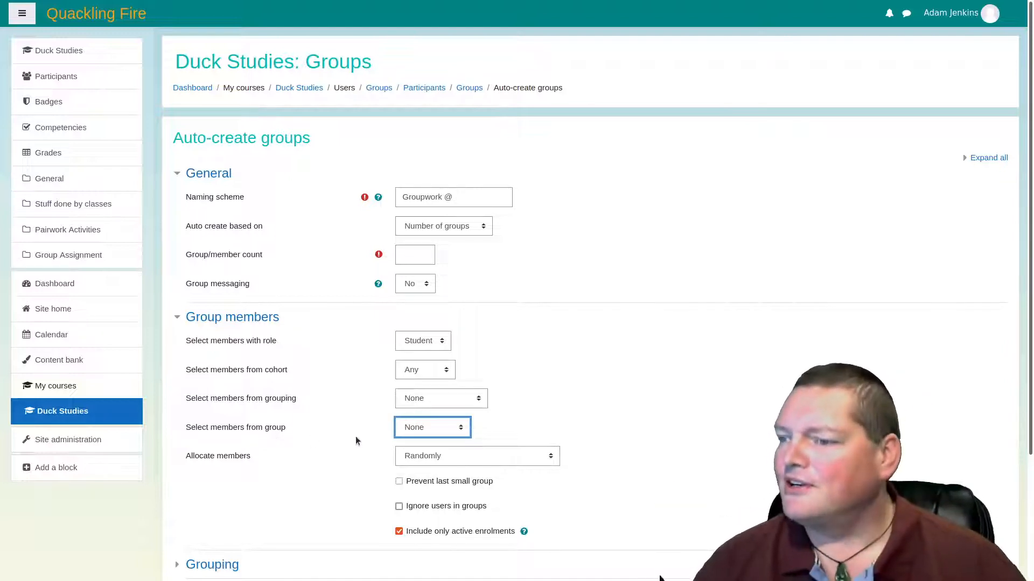
pyautogui.click(435, 459)
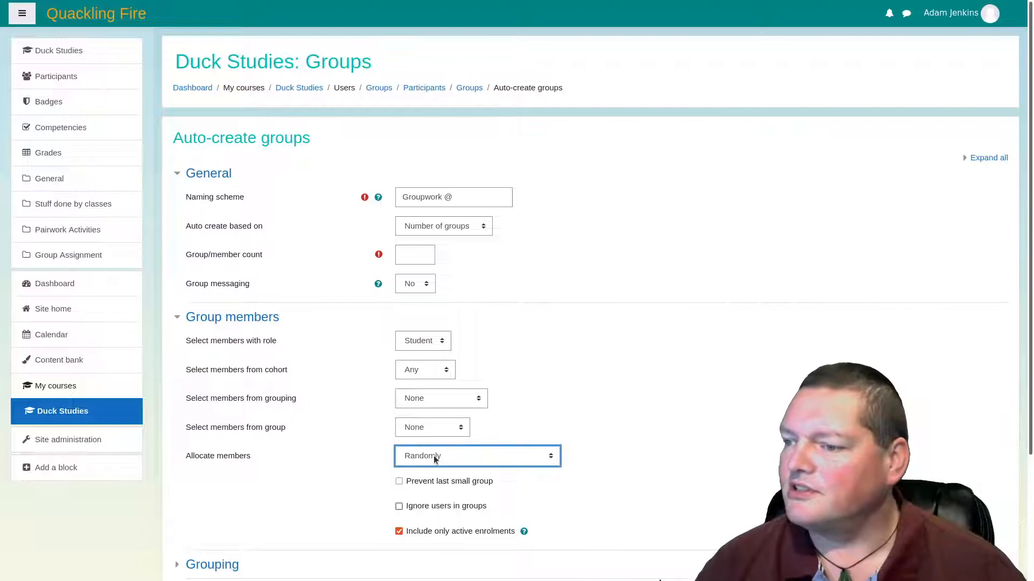
# Step: Base the auto-created groups on members per group with a count of 5, and enable group messaging
pyautogui.click(413, 236)
pyautogui.click(430, 260)
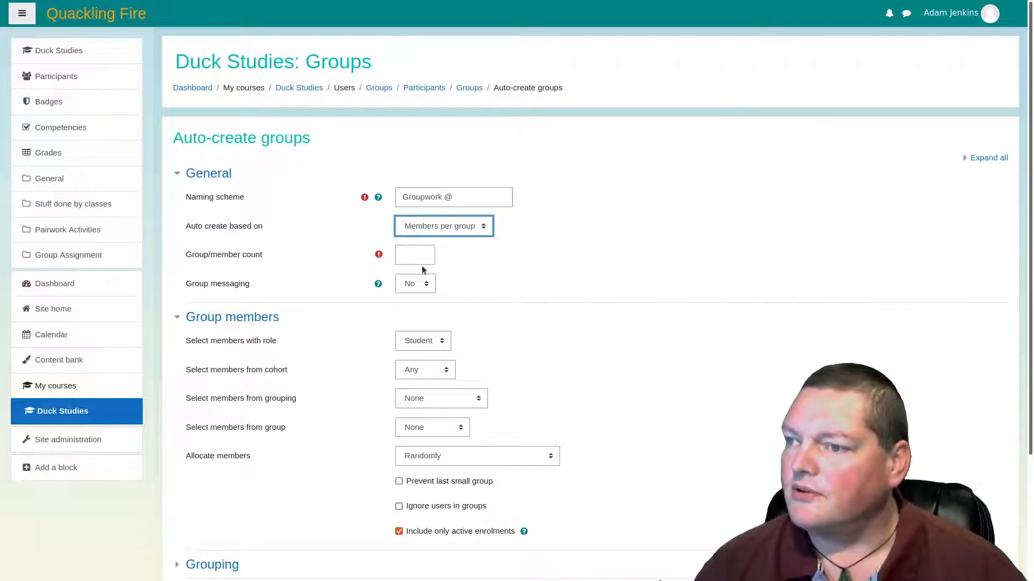
pyautogui.click(413, 258)
pyautogui.write('5')
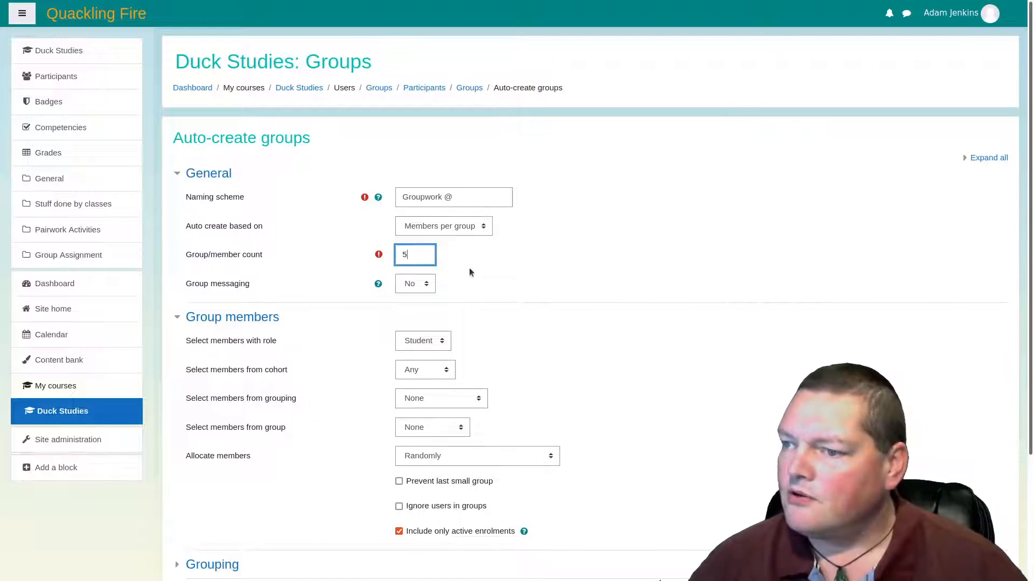
pyautogui.click(415, 284)
pyautogui.click(411, 316)
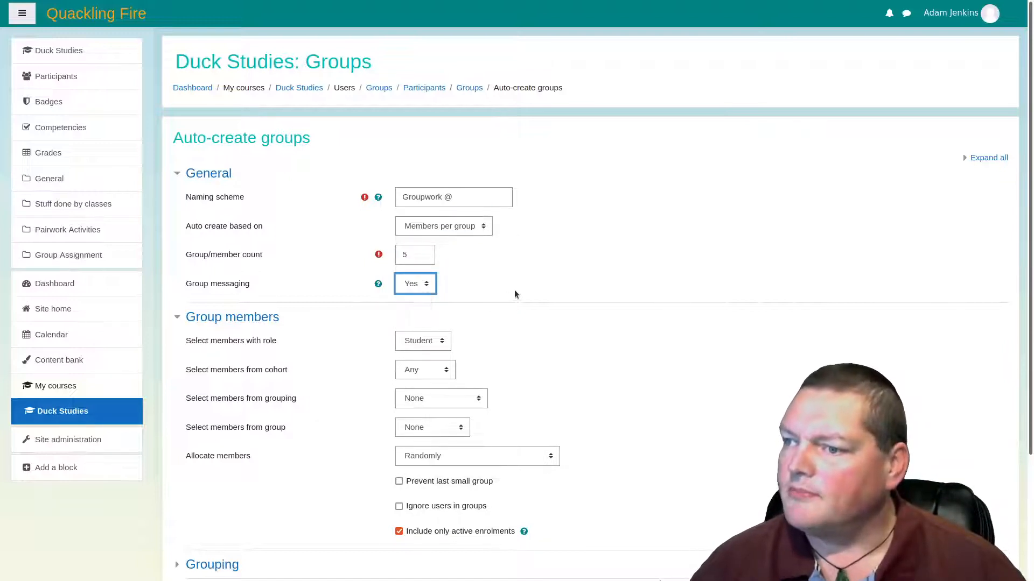
pyautogui.click(515, 290)
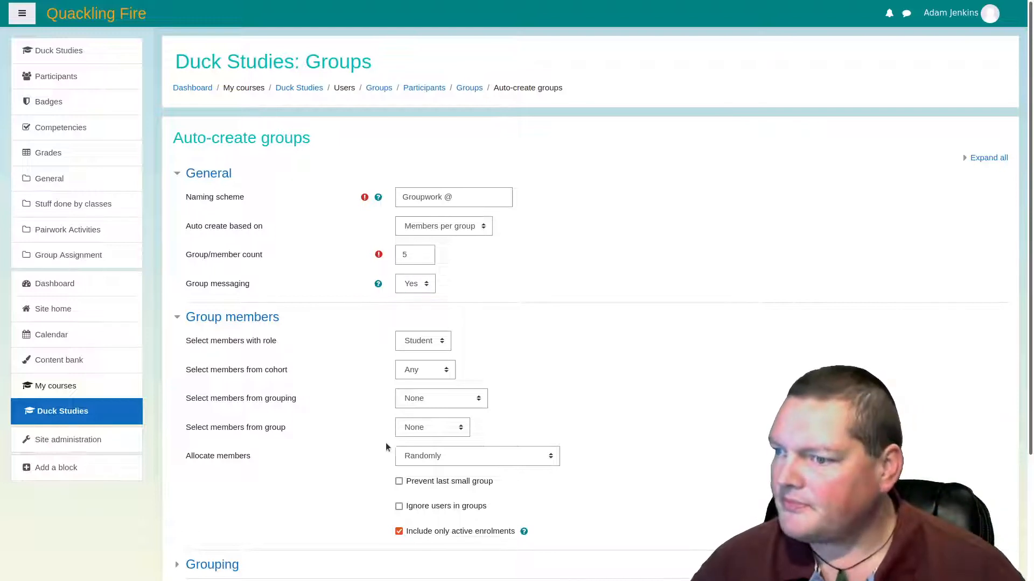
# Step: Prevent a small last group and assign the auto-created groups to a new grouping named "Groupwork Assignment"
pyautogui.scroll(-3, 325, 481)
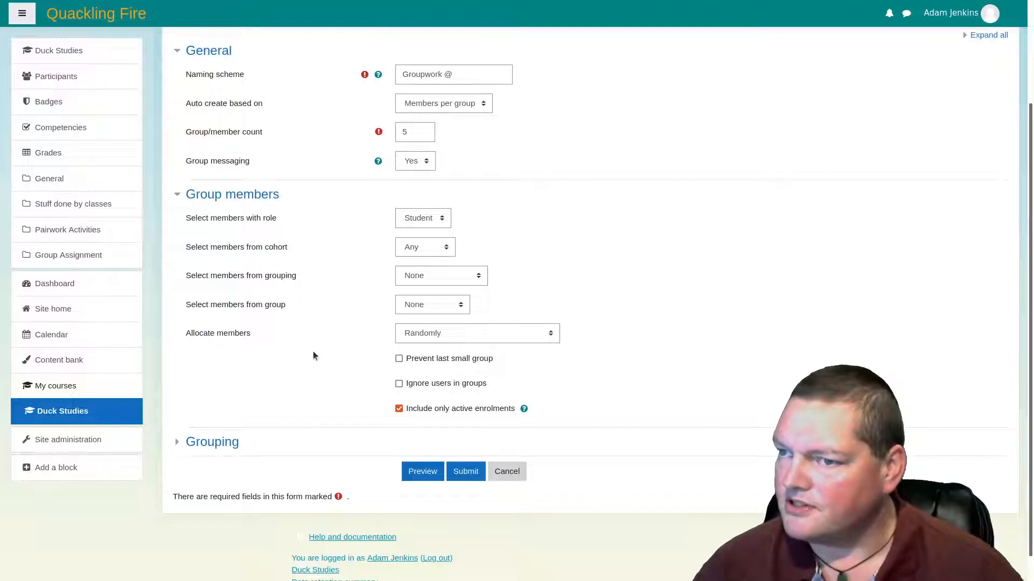
pyautogui.click(399, 358)
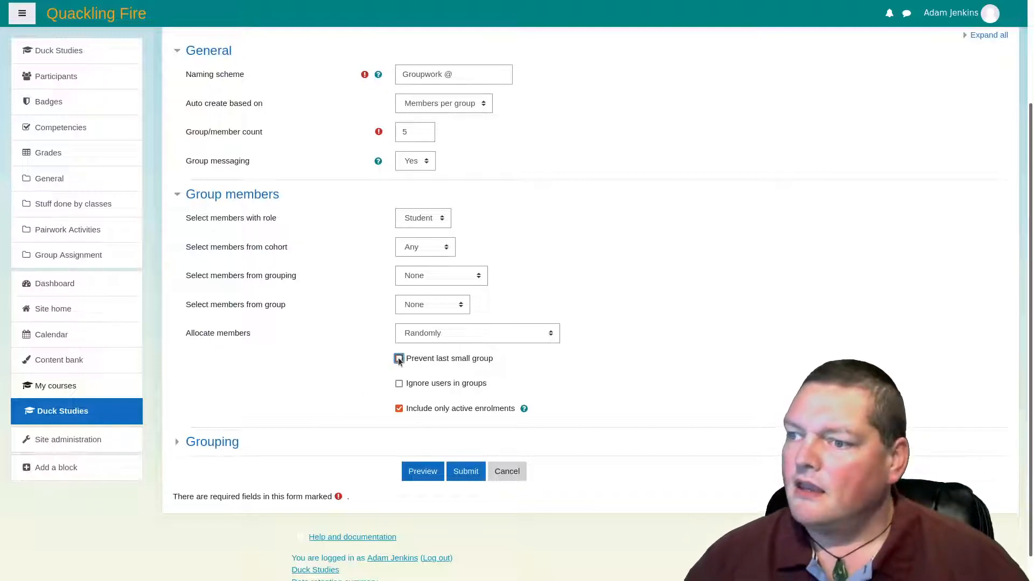
pyautogui.click(226, 441)
pyautogui.scroll(-2, 295, 456)
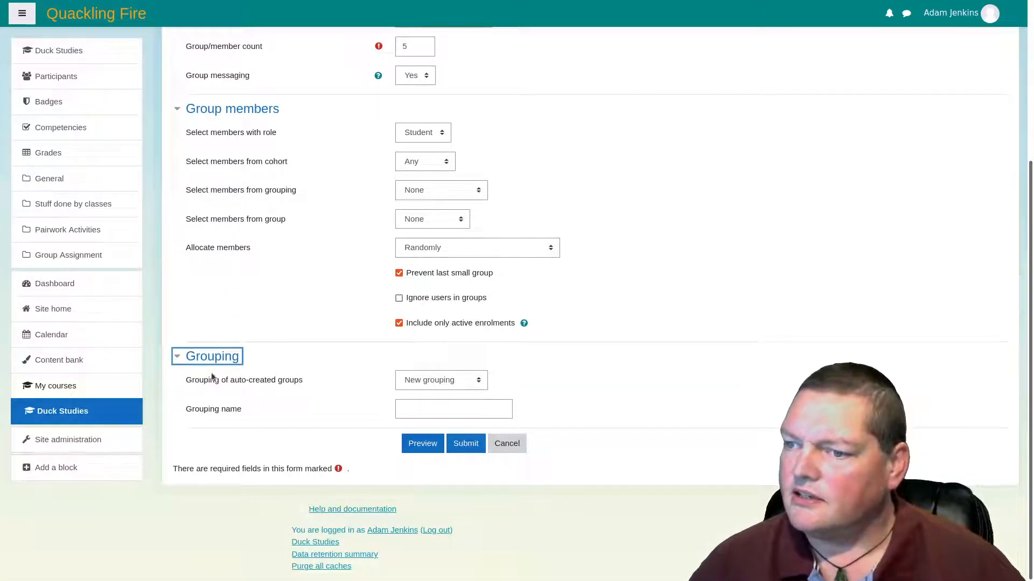
pyautogui.click(463, 380)
pyautogui.click(462, 379)
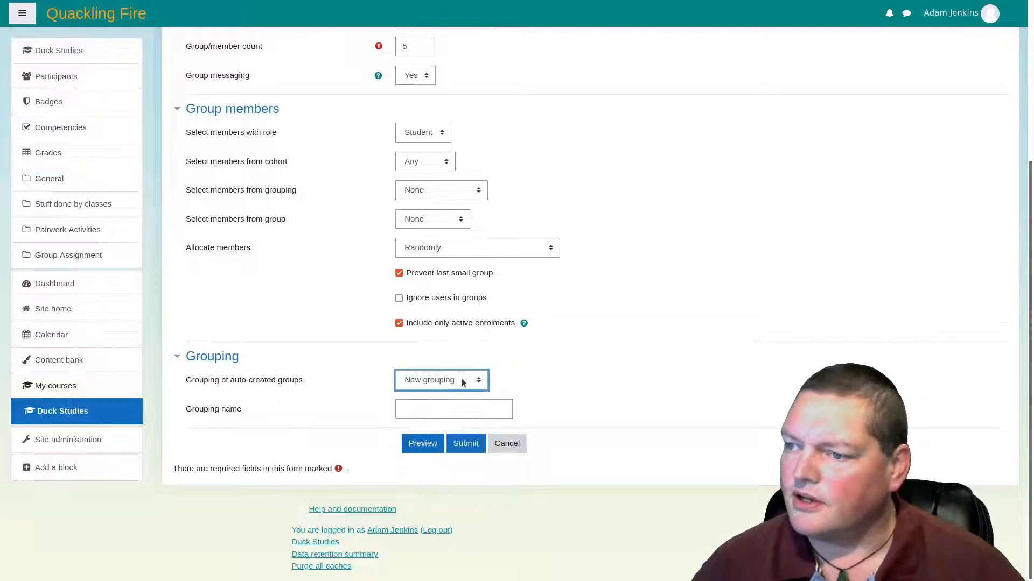
pyautogui.click(432, 403)
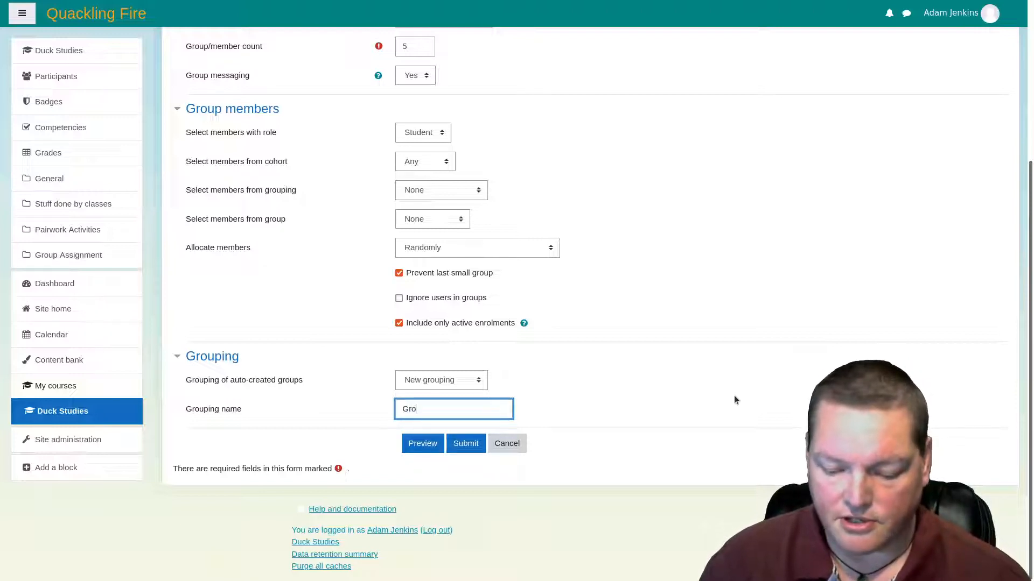
pyautogui.write('Groupwork ')
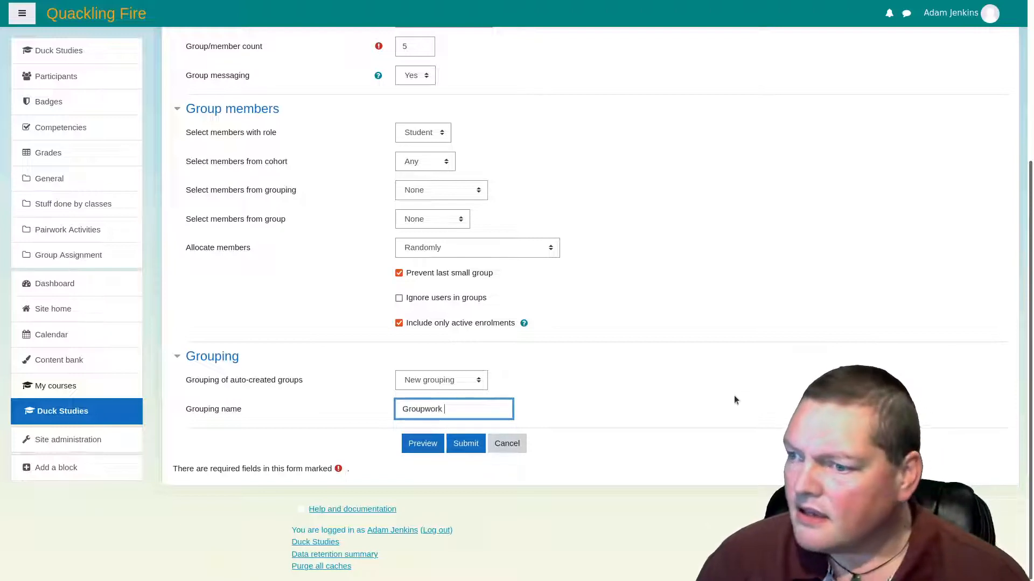
pyautogui.write('Assig')
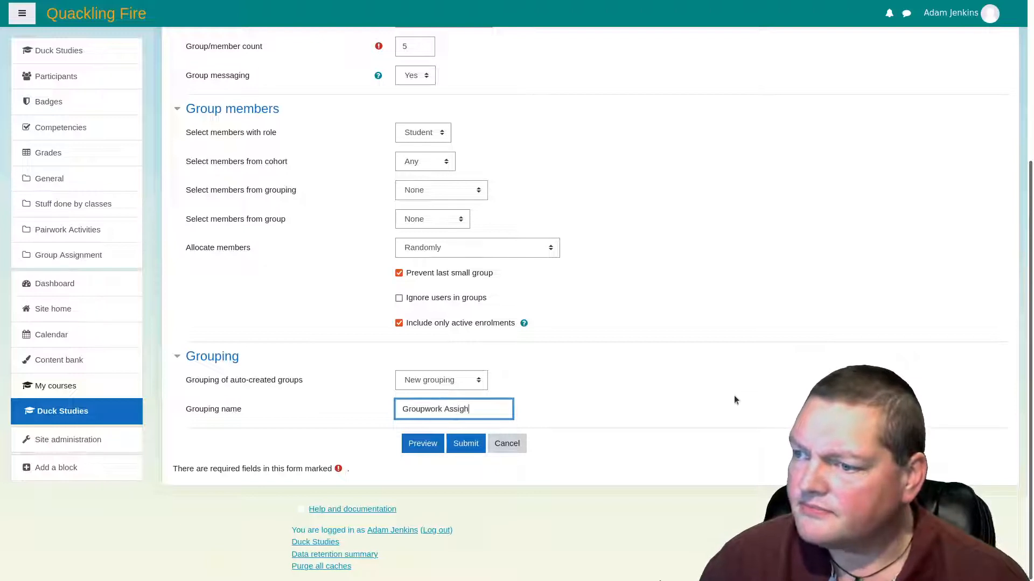
pyautogui.write('nment')
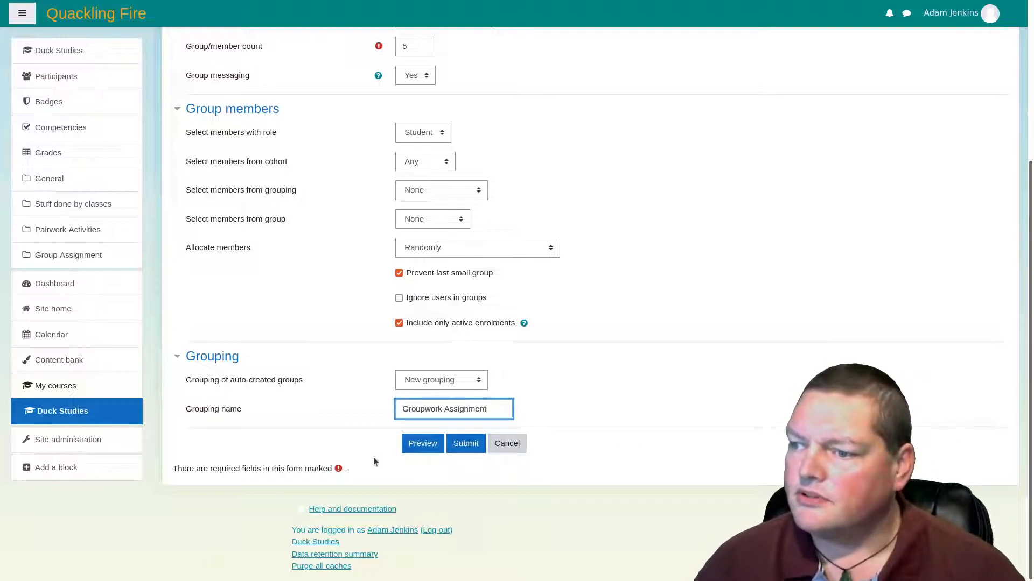
# Step: Submit the auto-create settings to generate the Groupwork groups, and look through the course's groups list
pyautogui.click(463, 444)
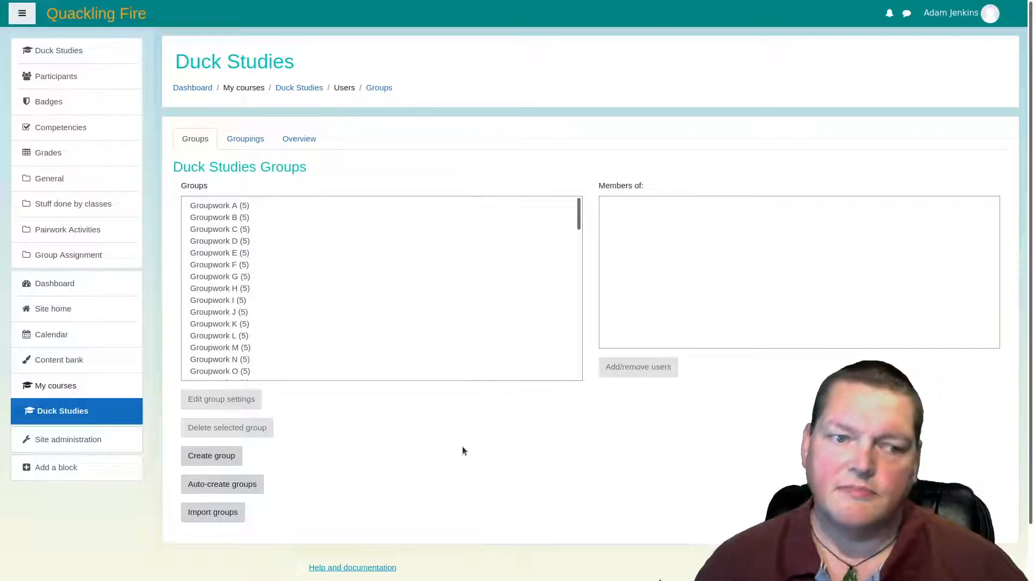
pyautogui.scroll(-10, 298, 326)
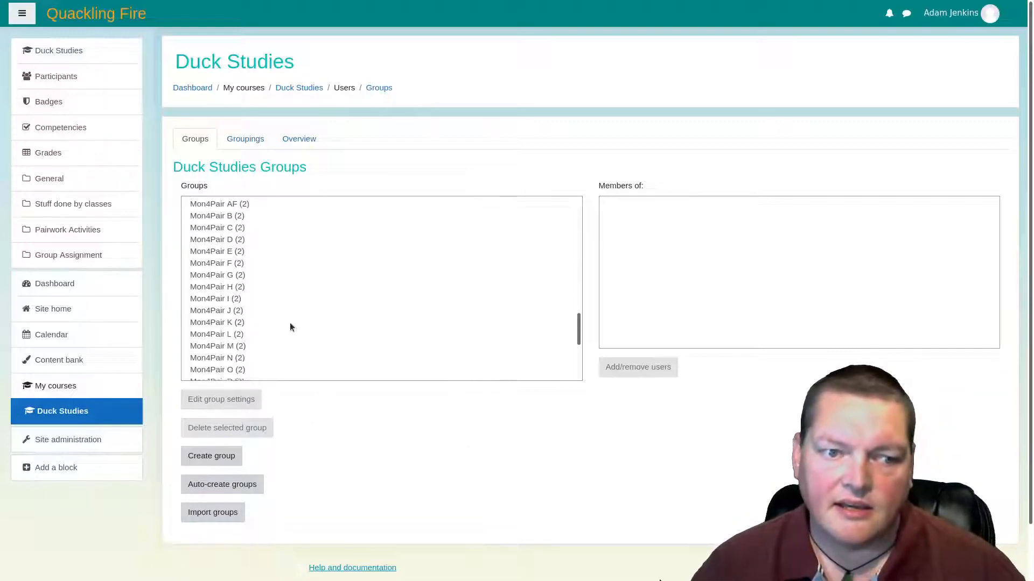
pyautogui.scroll(15, 231, 282)
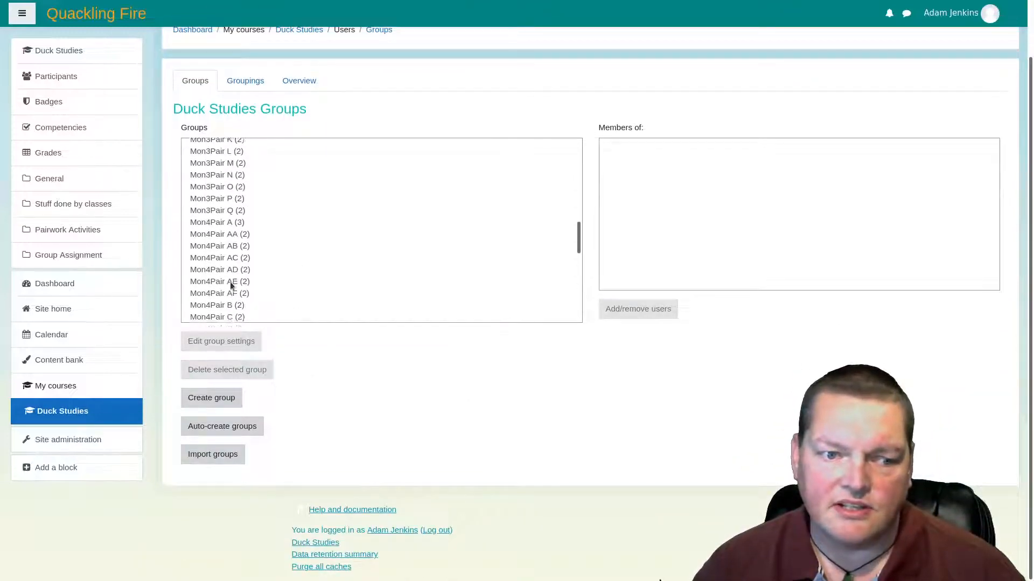
# Step: Examine the groups overview for the Classes, Groupwork Assignment and Pairwork Activities groupings and their members
pyautogui.click(306, 80)
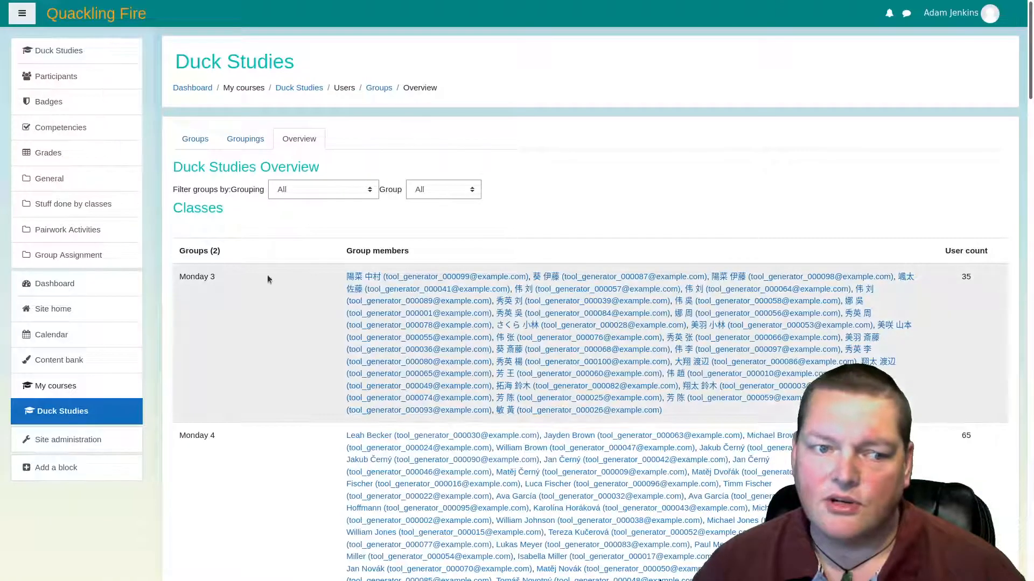
pyautogui.doubleClick(196, 209)
pyautogui.scroll(-6, 224, 246)
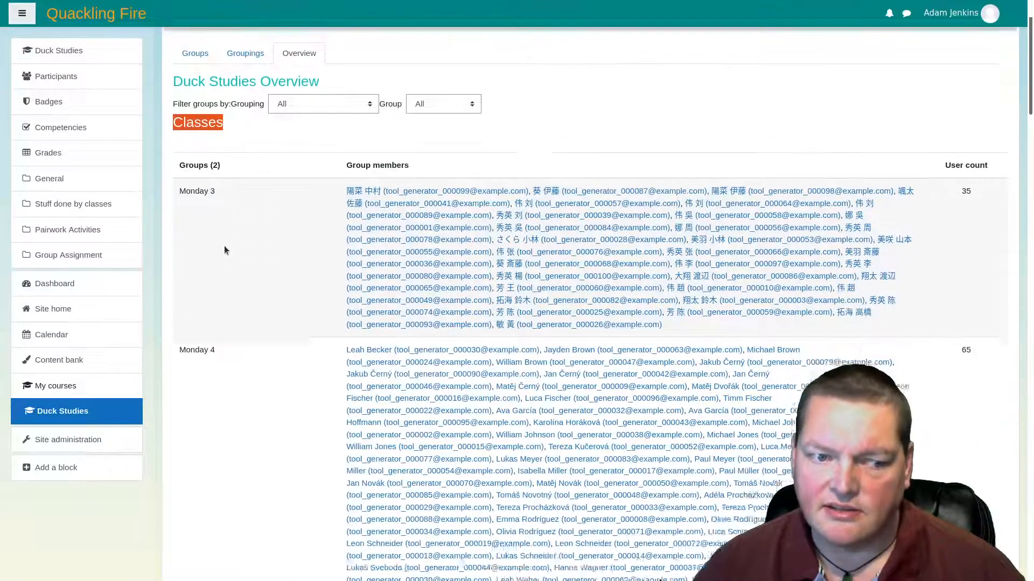
pyautogui.scroll(-6, 213, 233)
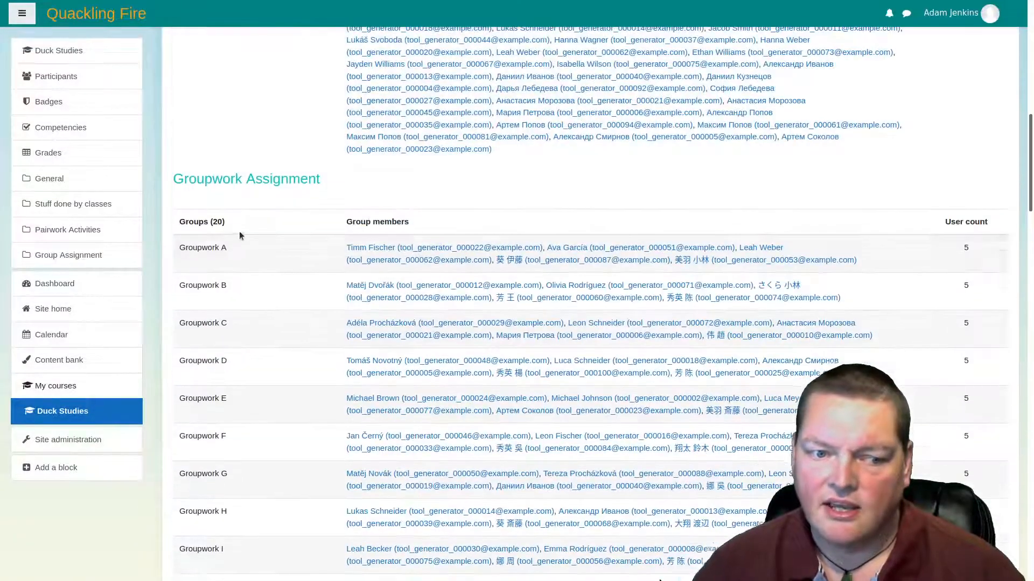
pyautogui.doubleClick(193, 179)
pyautogui.tripleClick(193, 180)
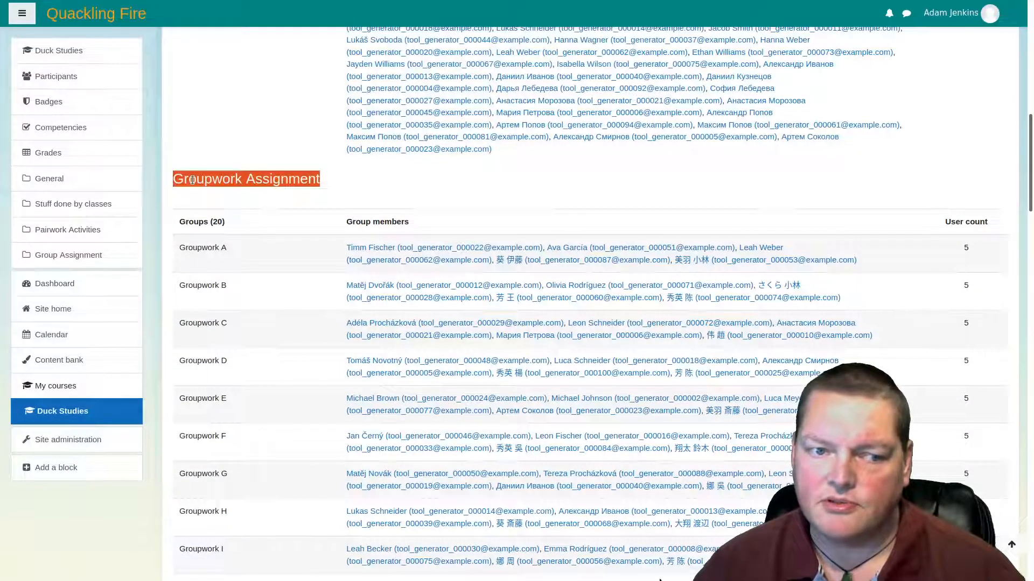
pyautogui.scroll(-10, 234, 247)
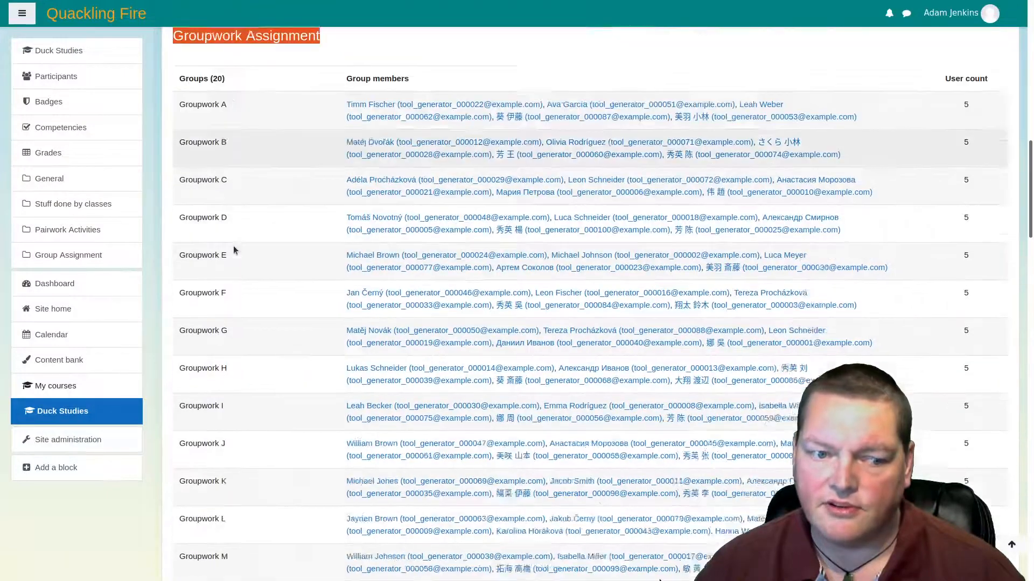
pyautogui.scroll(-9, 234, 247)
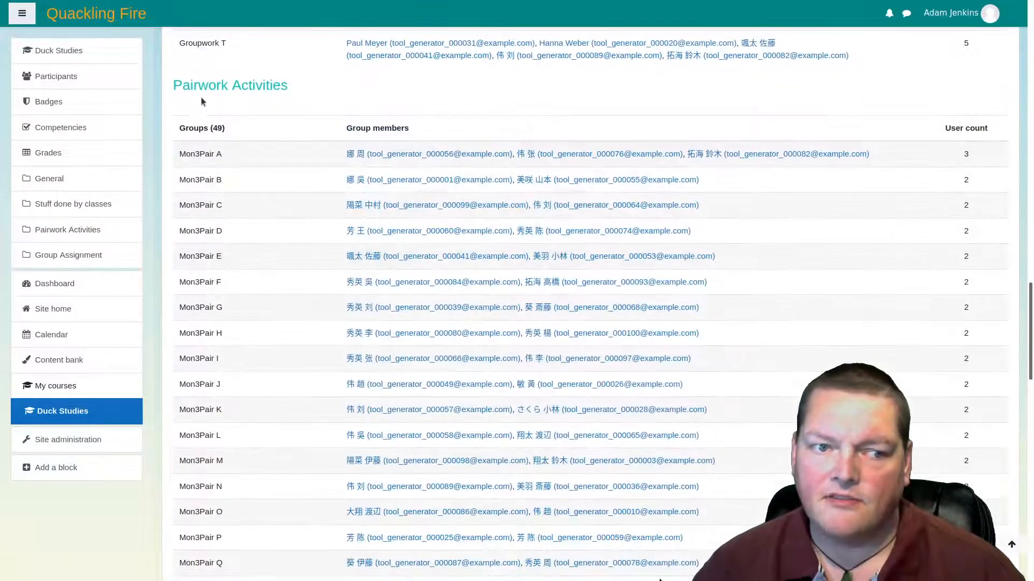
pyautogui.tripleClick(221, 90)
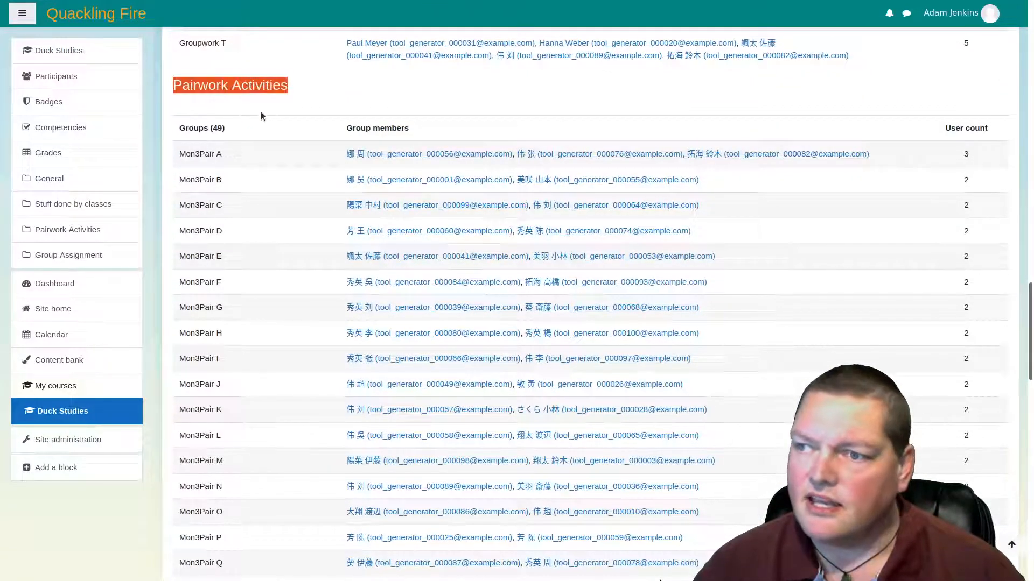
pyautogui.tripleClick(216, 128)
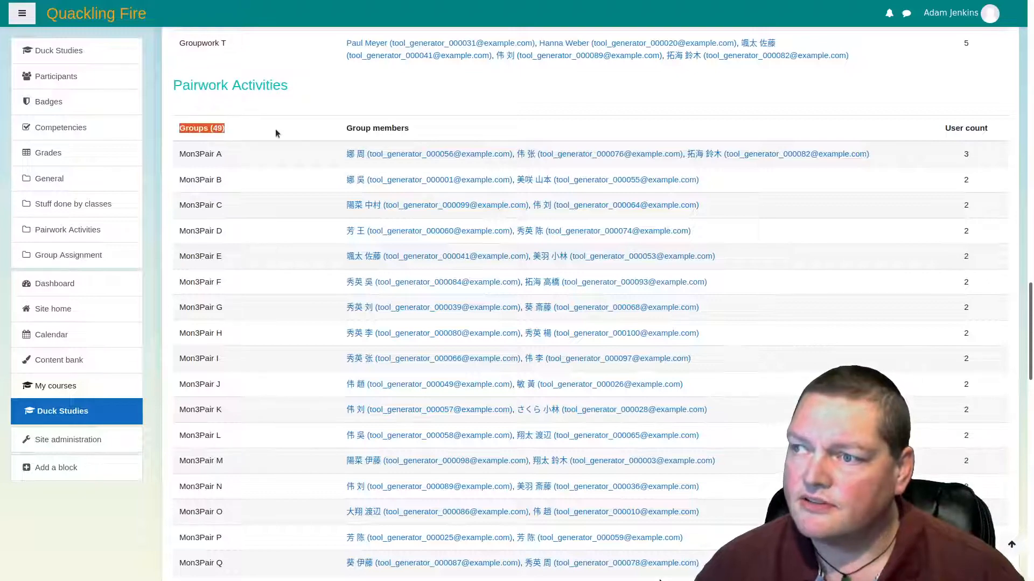
# Step: Check the end of the overview for groups outside any grouping and participants outside any group
pyautogui.scroll(-20, 276, 128)
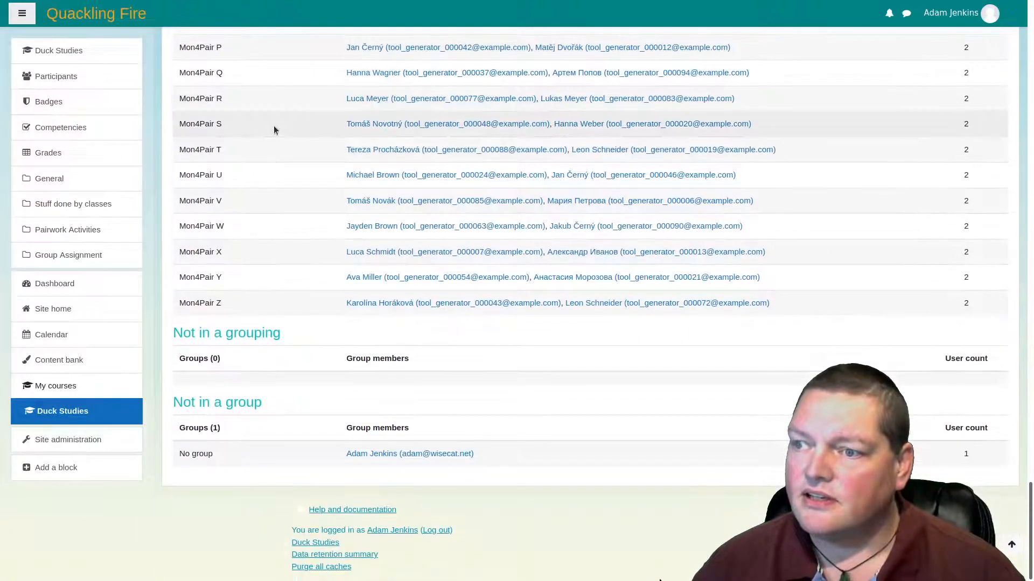
pyautogui.scroll(20, 273, 125)
pyautogui.scroll(15, 274, 125)
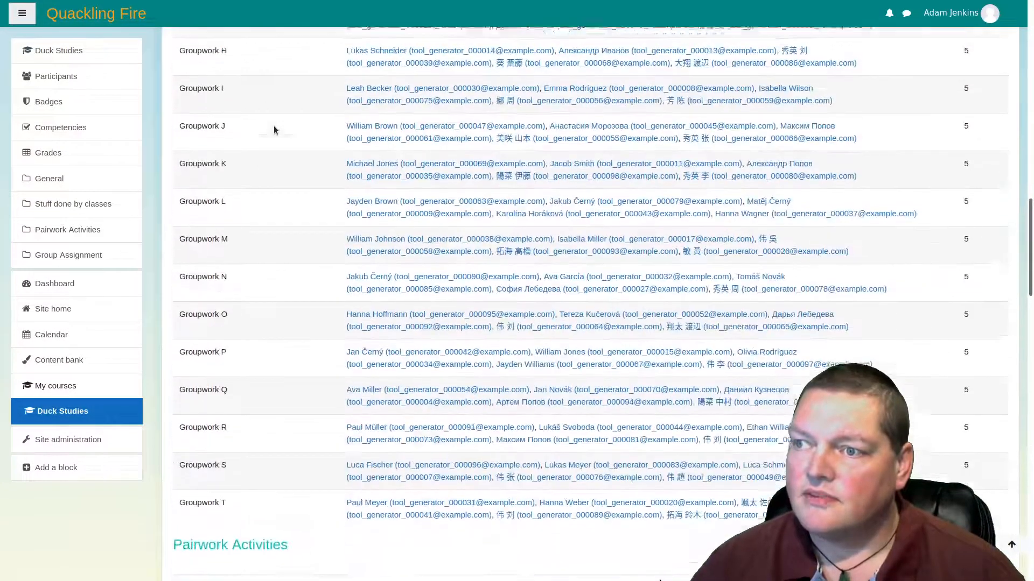
pyautogui.scroll(-8, 274, 127)
pyautogui.scroll(-20, 273, 127)
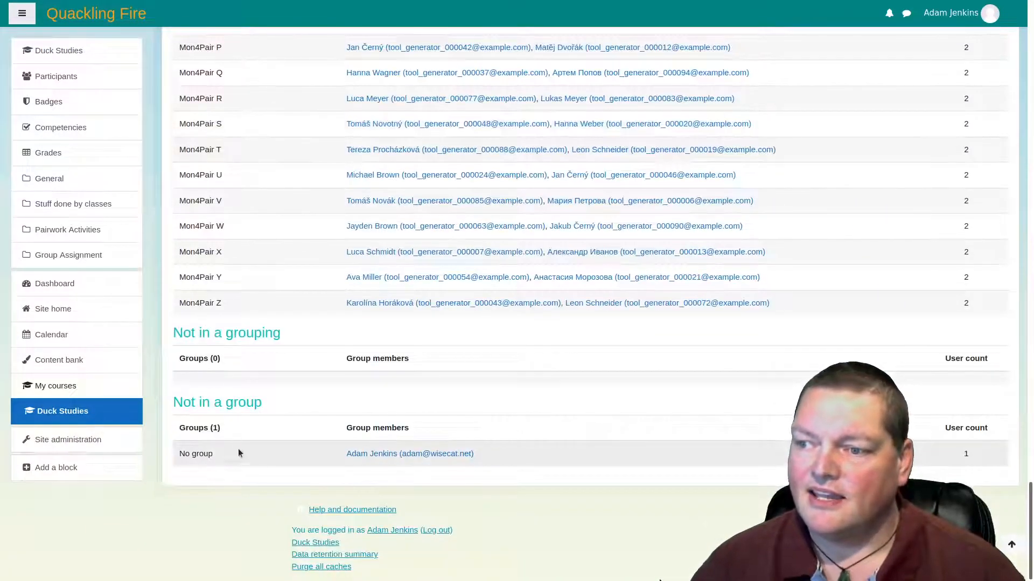
pyautogui.moveTo(180, 402); pyautogui.dragTo(262, 404)
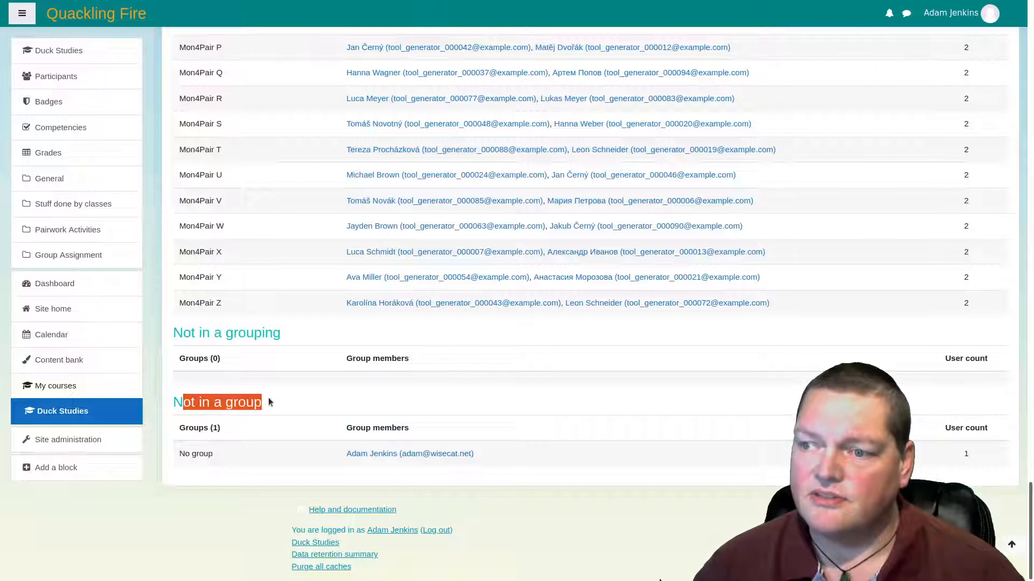
pyautogui.tripleClick(262, 403)
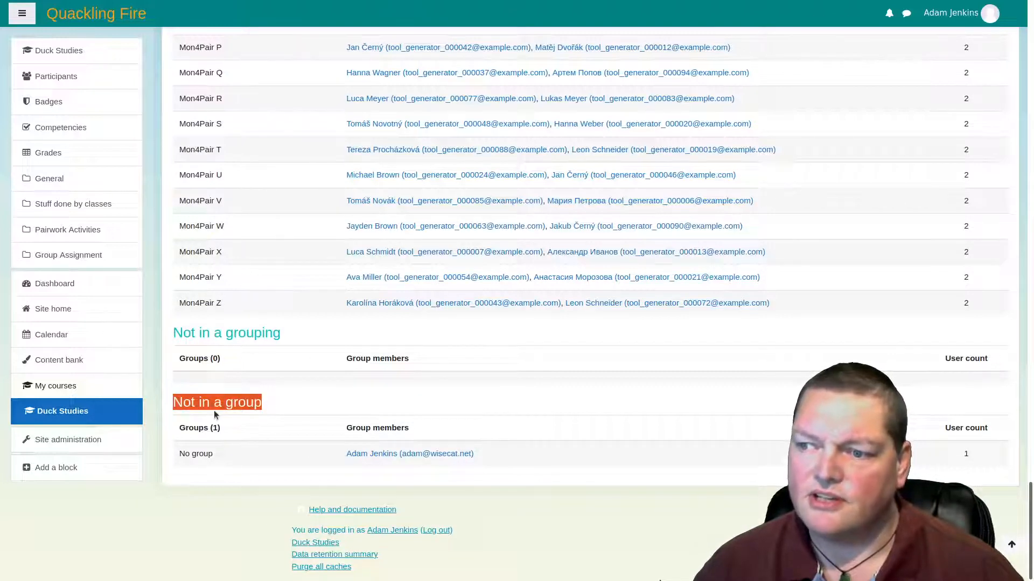
pyautogui.click(208, 335)
pyautogui.tripleClick(208, 335)
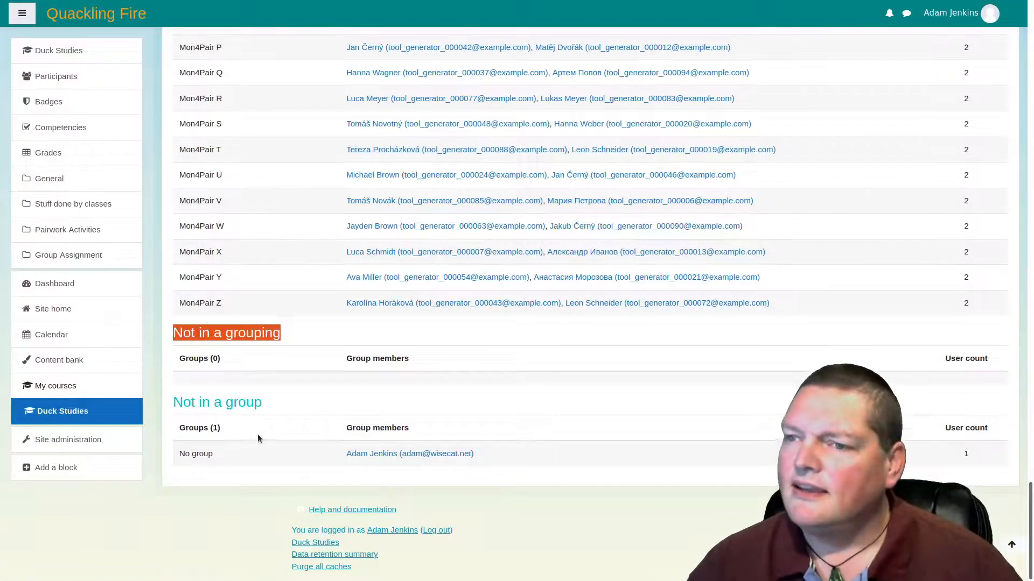
# Step: Return to the Duck Studies course and add a forum named "Forum for your group" to the Group Assignment section
pyautogui.scroll(20, 258, 433)
pyautogui.scroll(15, 241, 434)
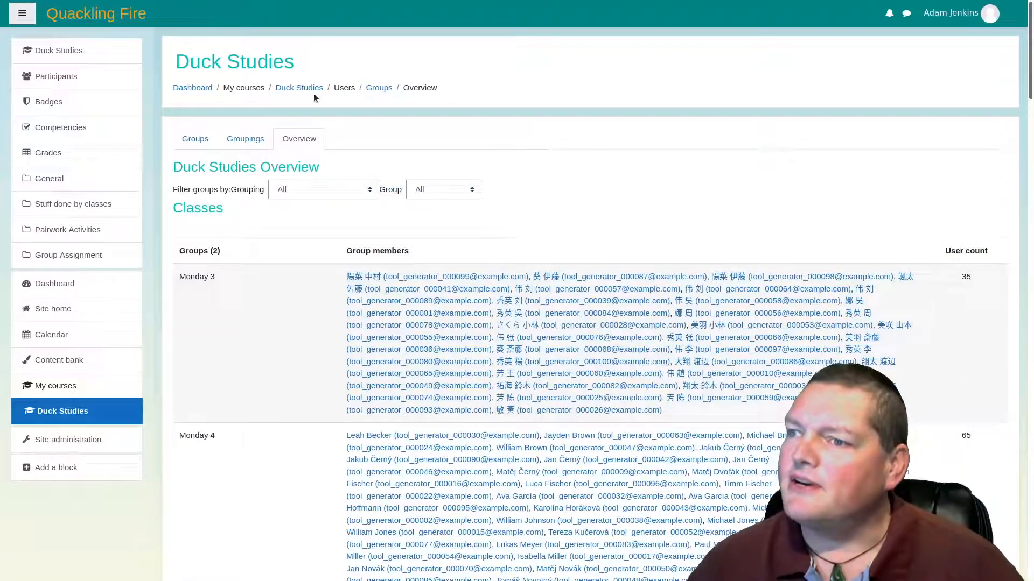
pyautogui.click(299, 89)
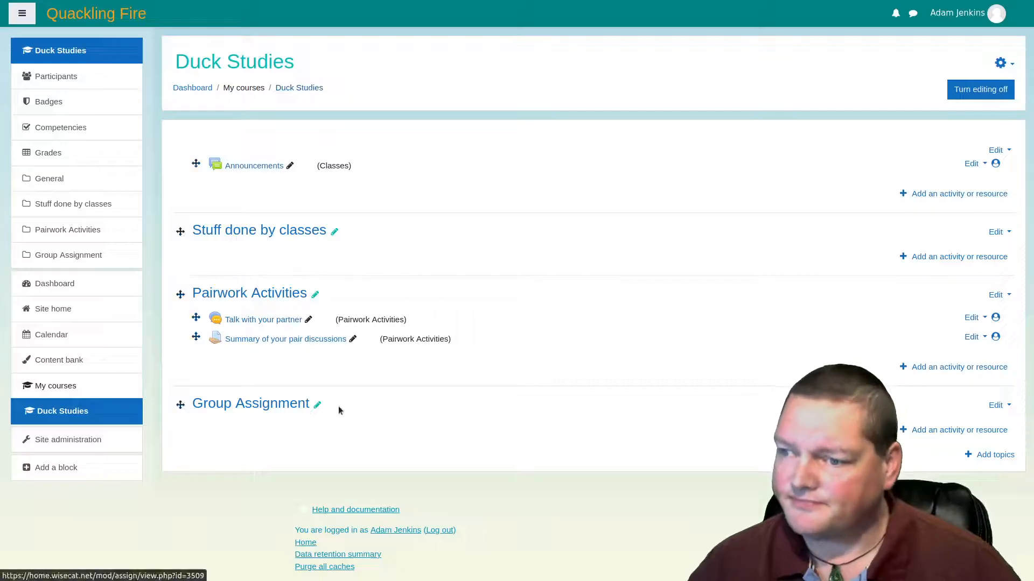
pyautogui.click(945, 431)
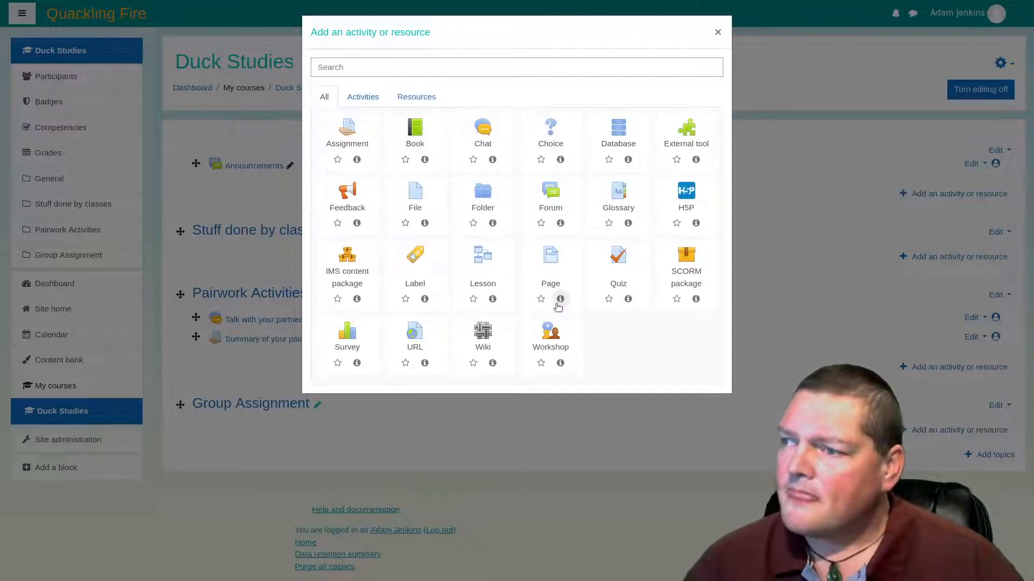
pyautogui.click(364, 99)
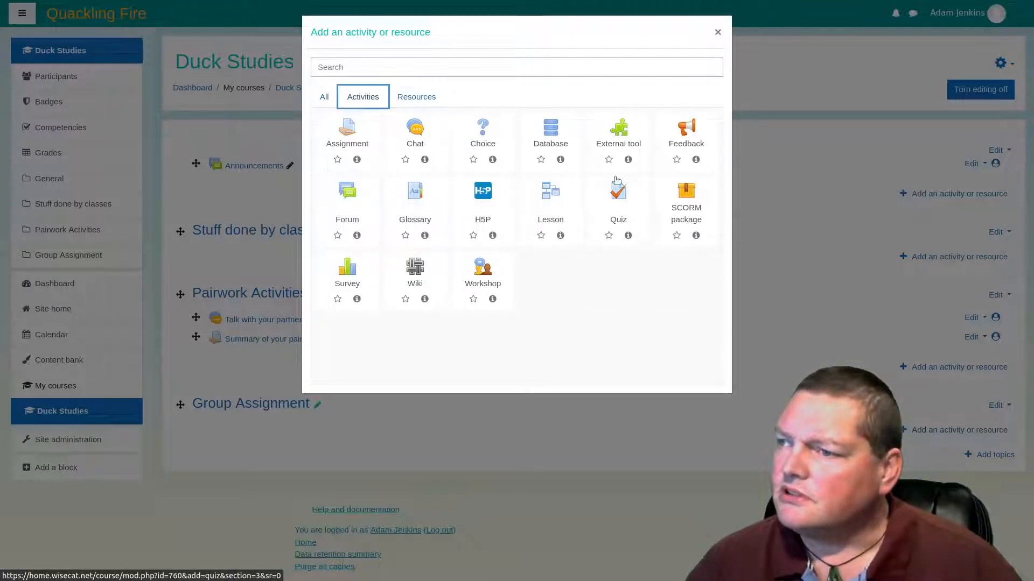
pyautogui.click(345, 197)
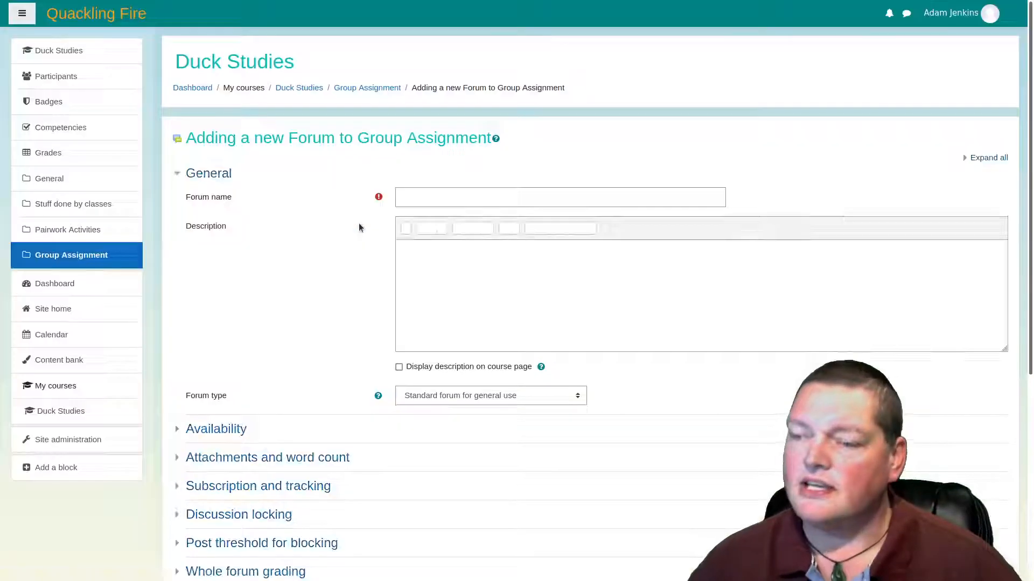
pyautogui.click(439, 196)
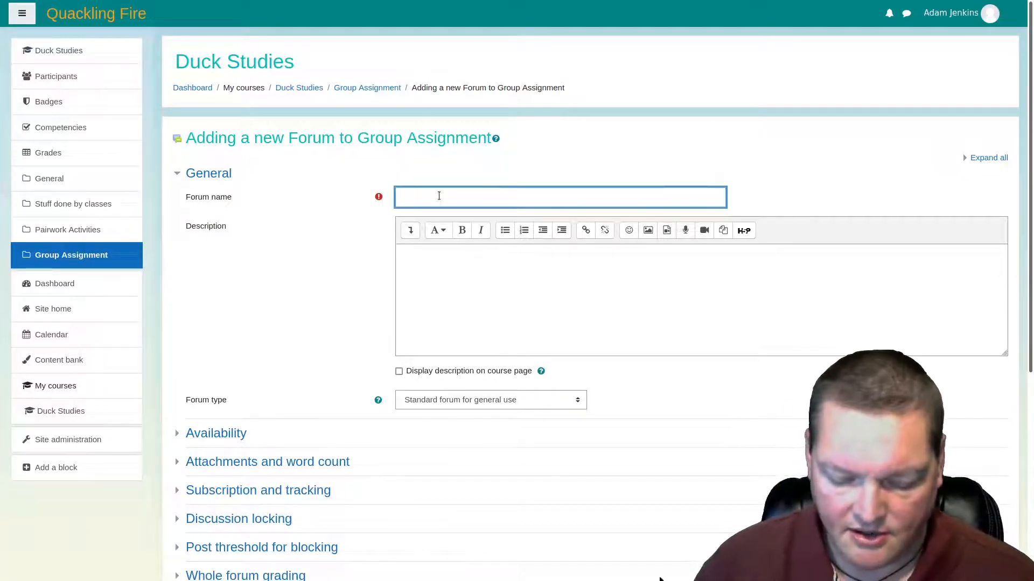
pyautogui.write('Forum for your group')
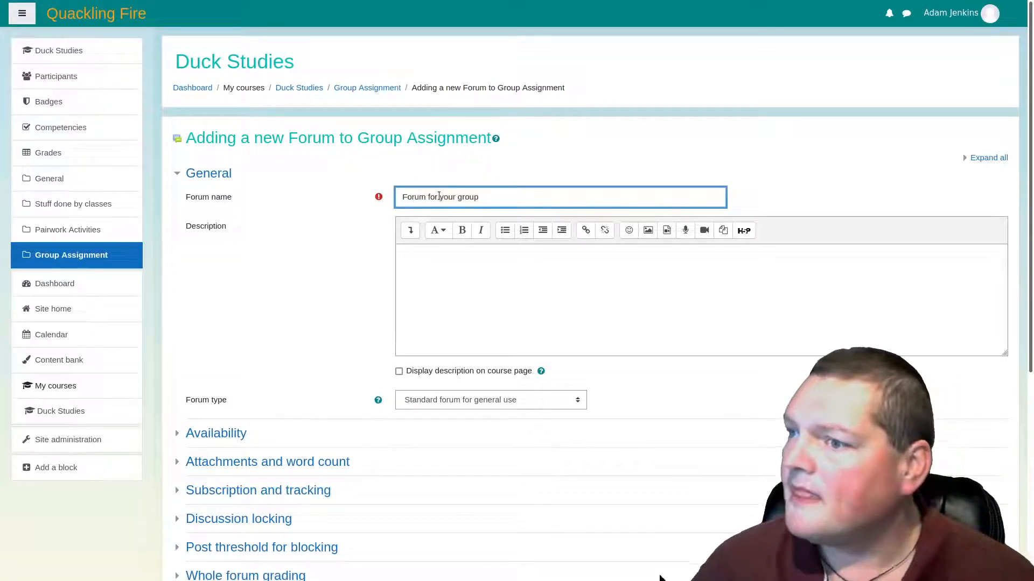
pyautogui.click(419, 271)
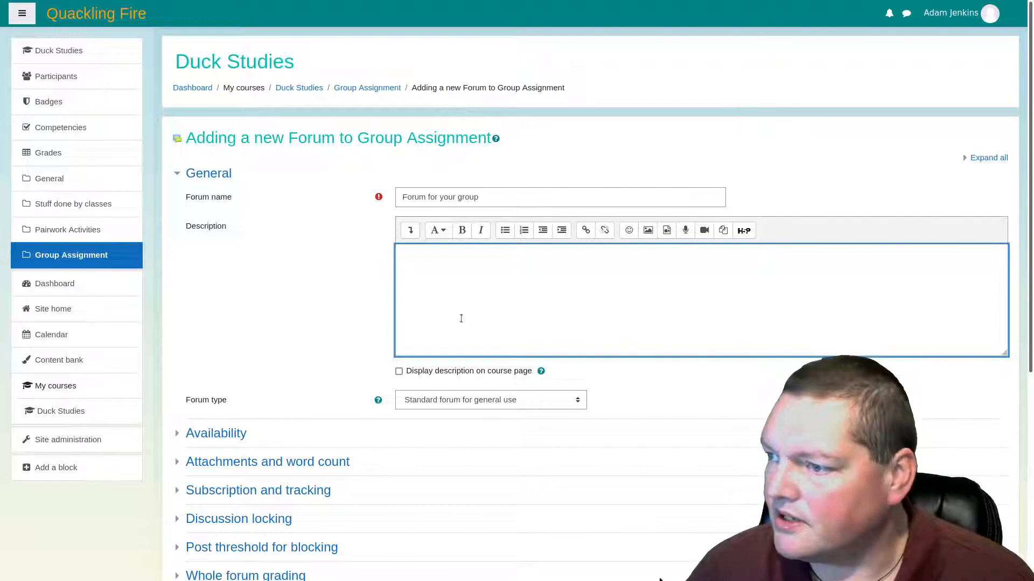
# Step: Set the forum's group mode to Separate groups with the Groupwork Assignment grouping, then save and display it
pyautogui.scroll(-5, 368, 386)
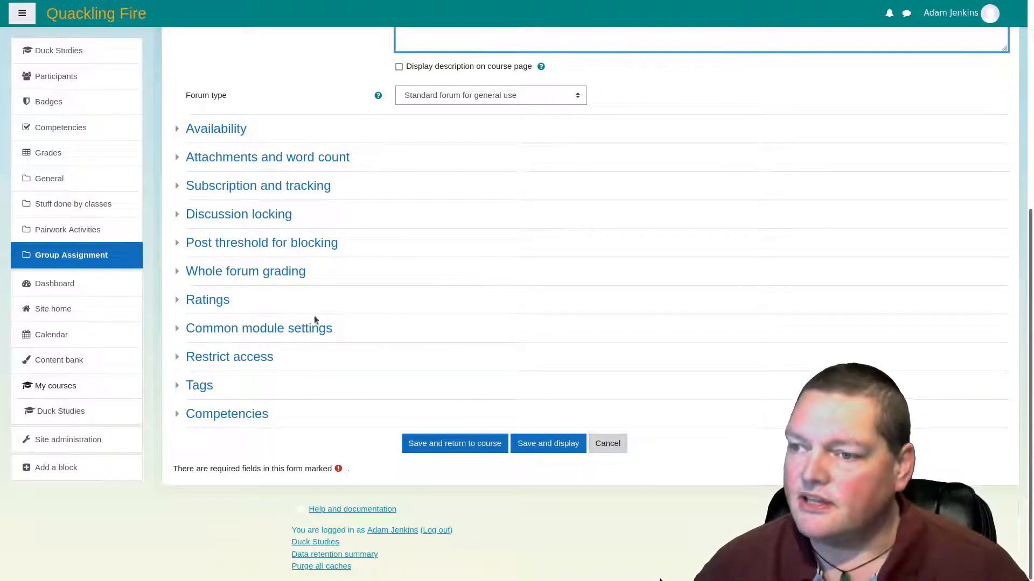
pyautogui.click(245, 329)
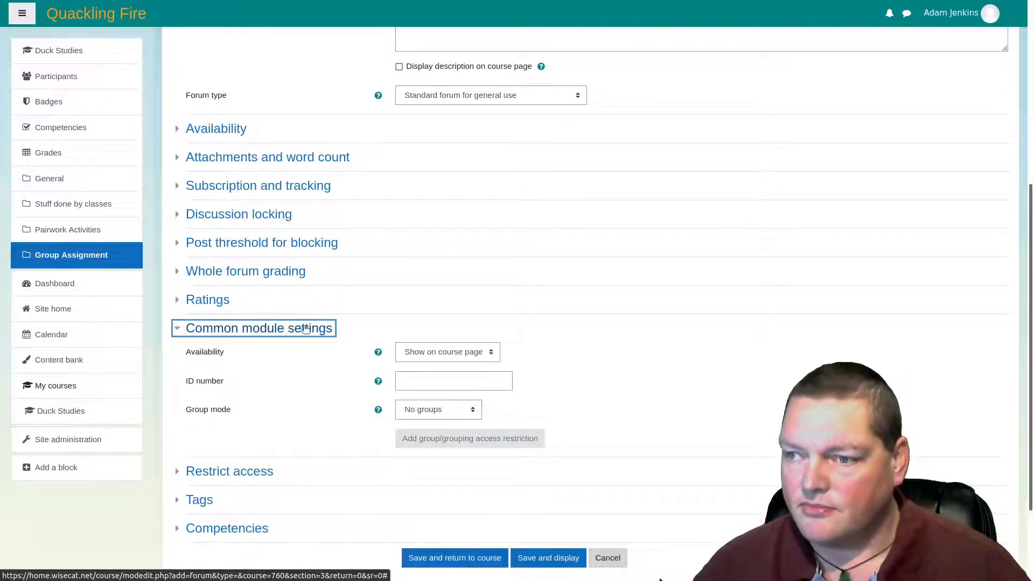
pyautogui.click(441, 410)
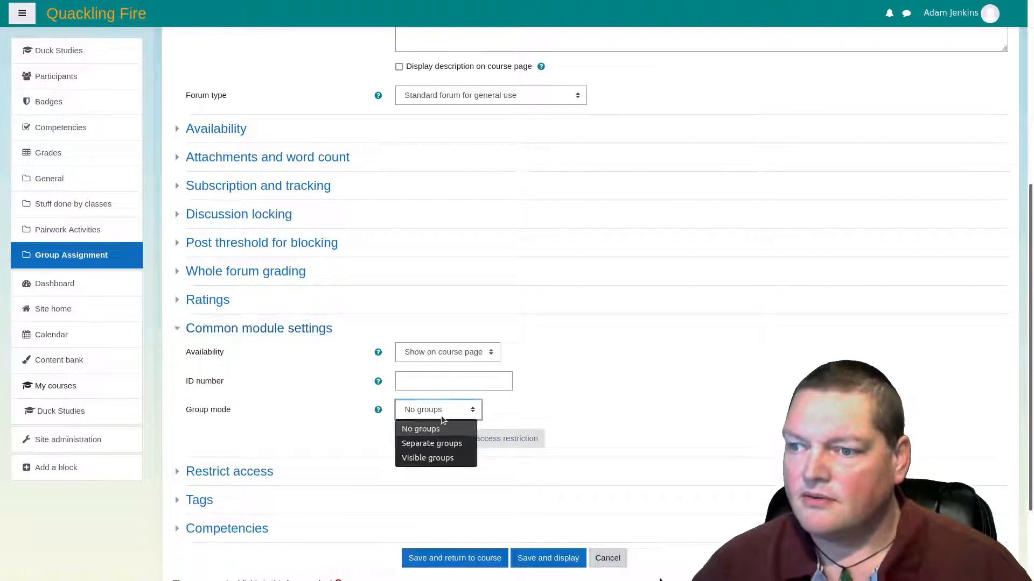
pyautogui.click(438, 448)
pyautogui.click(427, 441)
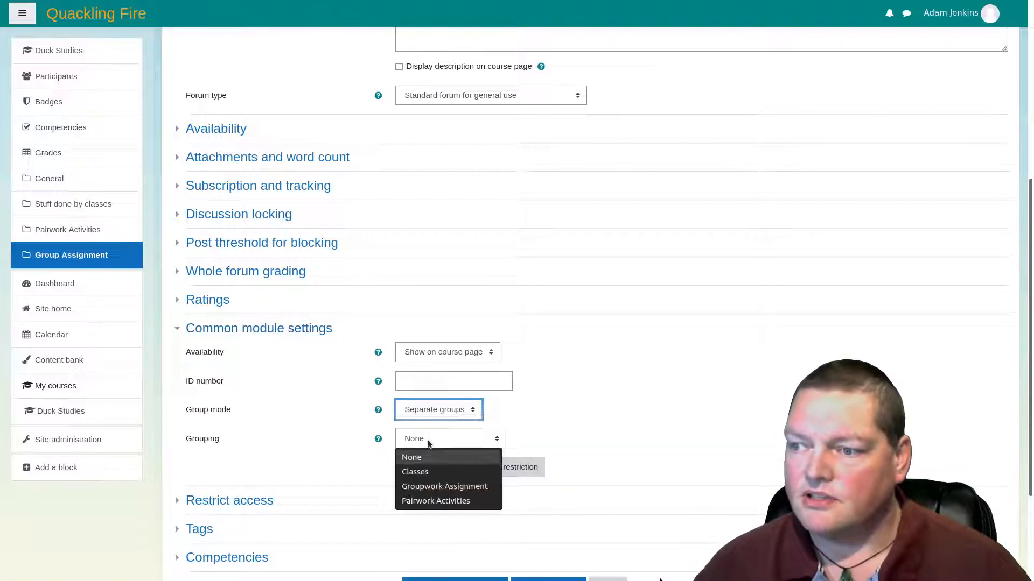
pyautogui.click(437, 488)
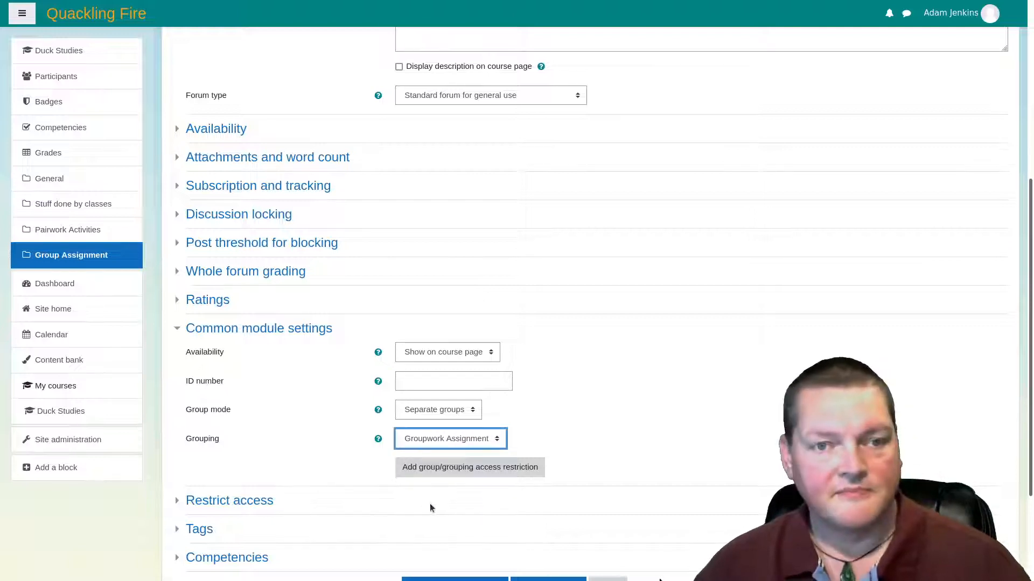
pyautogui.scroll(-3, 433, 509)
pyautogui.click(525, 453)
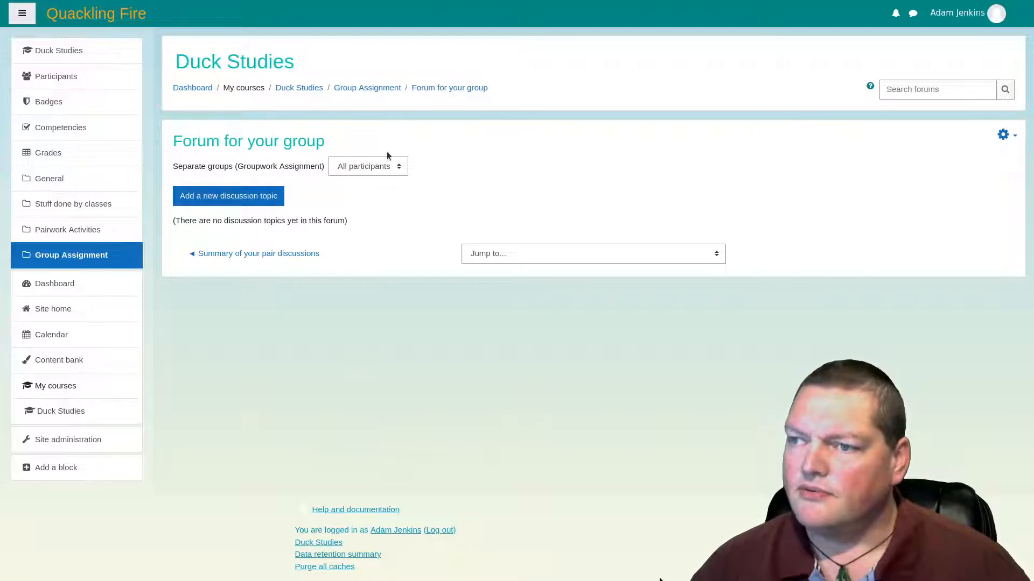
# Step: Examine which groups can be chosen in the new forum's separate-groups selector and which grouping it uses
pyautogui.click(380, 163)
pyautogui.scroll(-1, 390, 339)
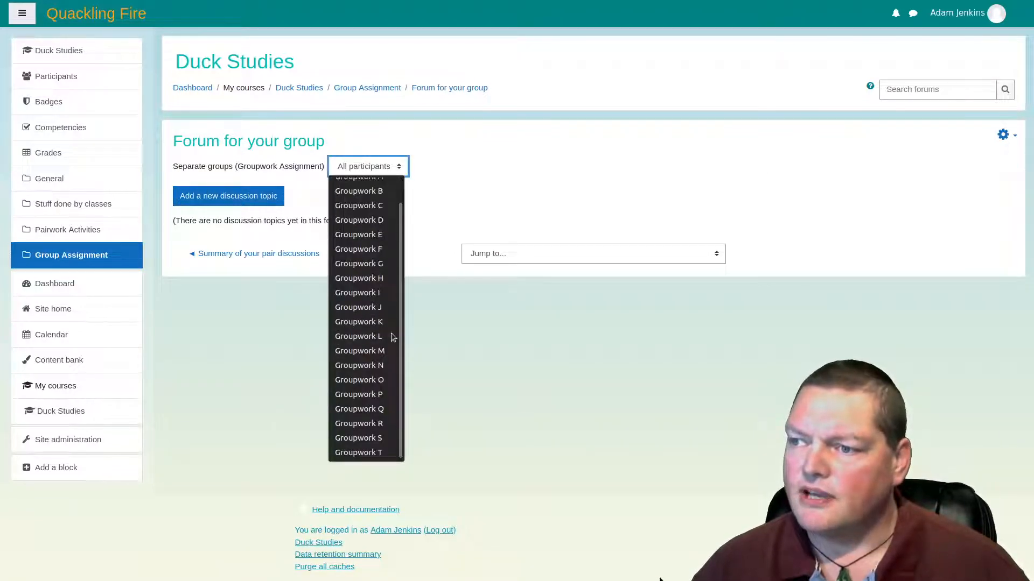
pyautogui.scroll(1, 388, 342)
pyautogui.scroll(-1, 385, 336)
pyautogui.scroll(1, 379, 331)
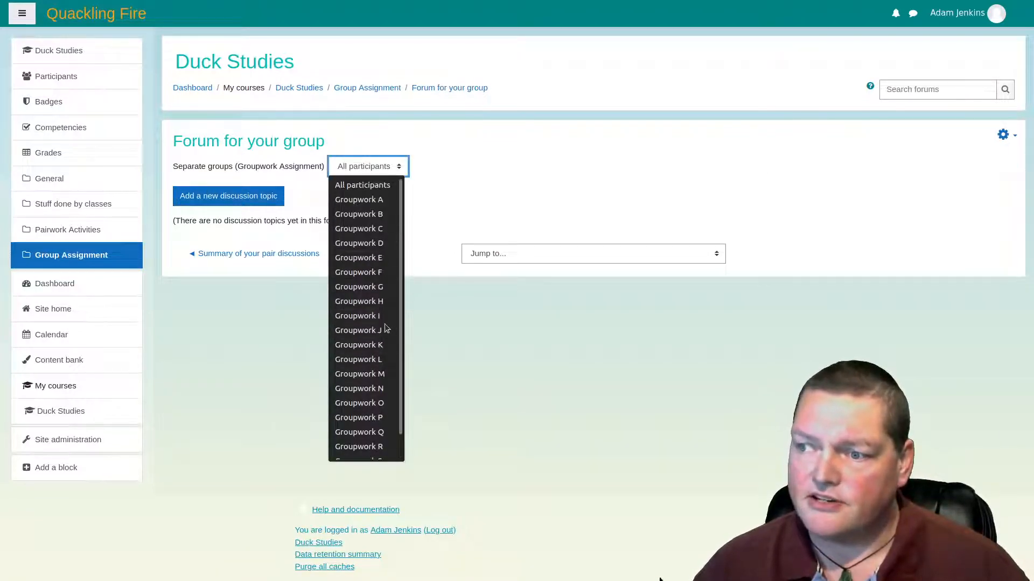
pyautogui.scroll(-1, 363, 279)
pyautogui.scroll(1, 359, 281)
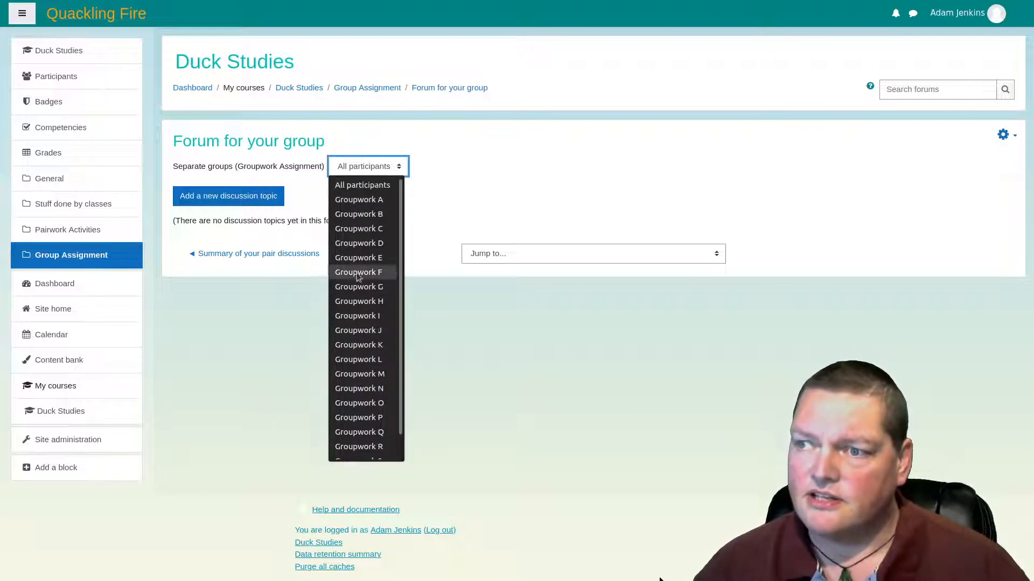
pyautogui.click(259, 171)
pyautogui.doubleClick(264, 166)
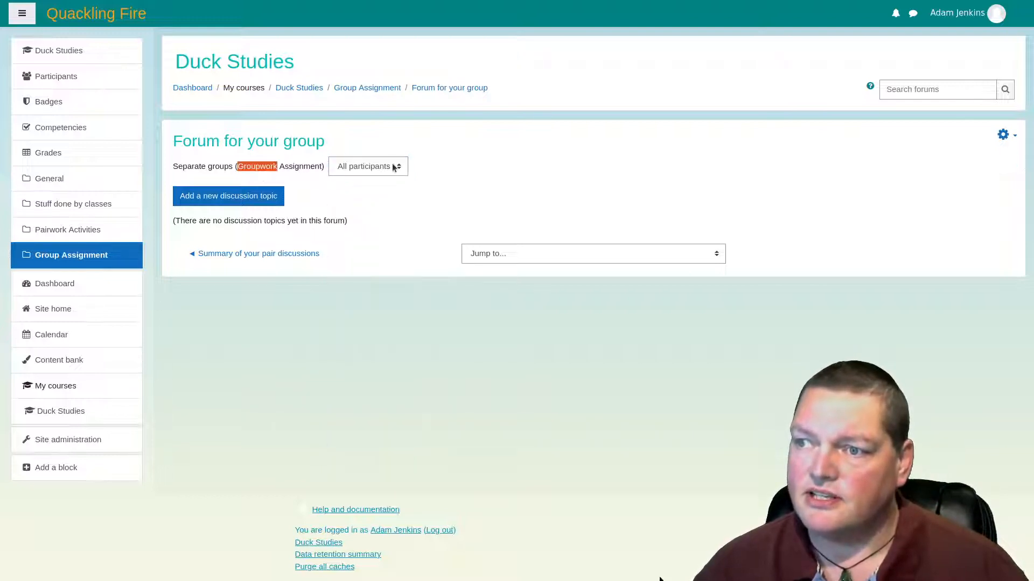
# Step: Return to the Duck Studies course and add an assignment named "Submit your groupwork assignment" to the Group Assignment section
pyautogui.click(338, 193)
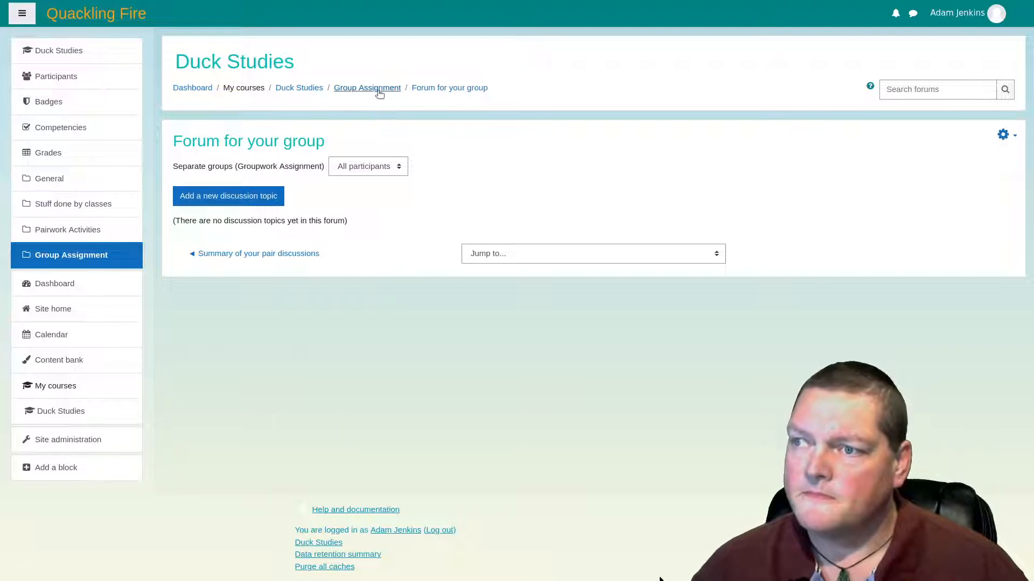
pyautogui.click(299, 88)
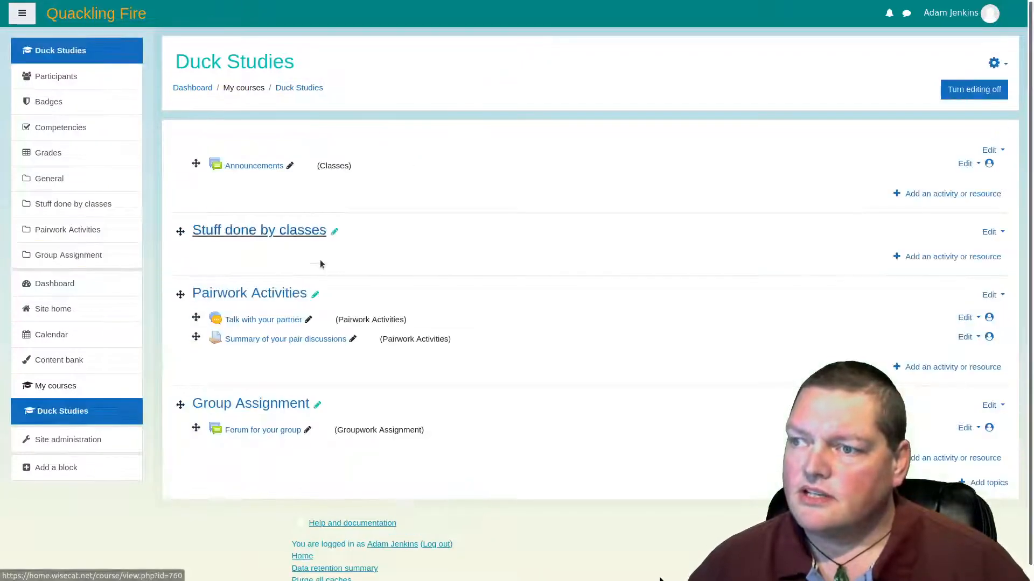
pyautogui.scroll(-1, 439, 400)
pyautogui.click(945, 444)
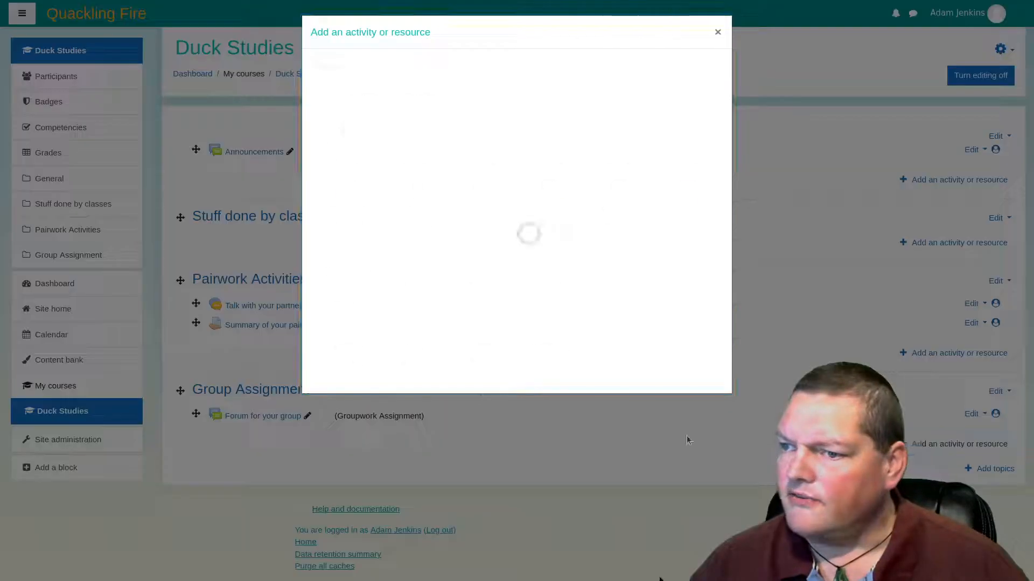
pyautogui.click(348, 135)
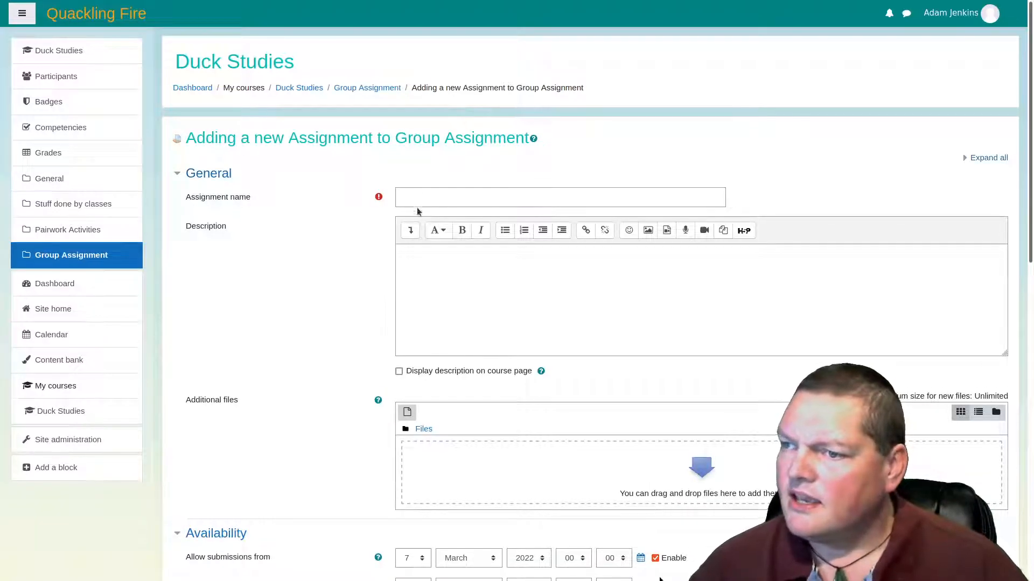
pyautogui.click(423, 196)
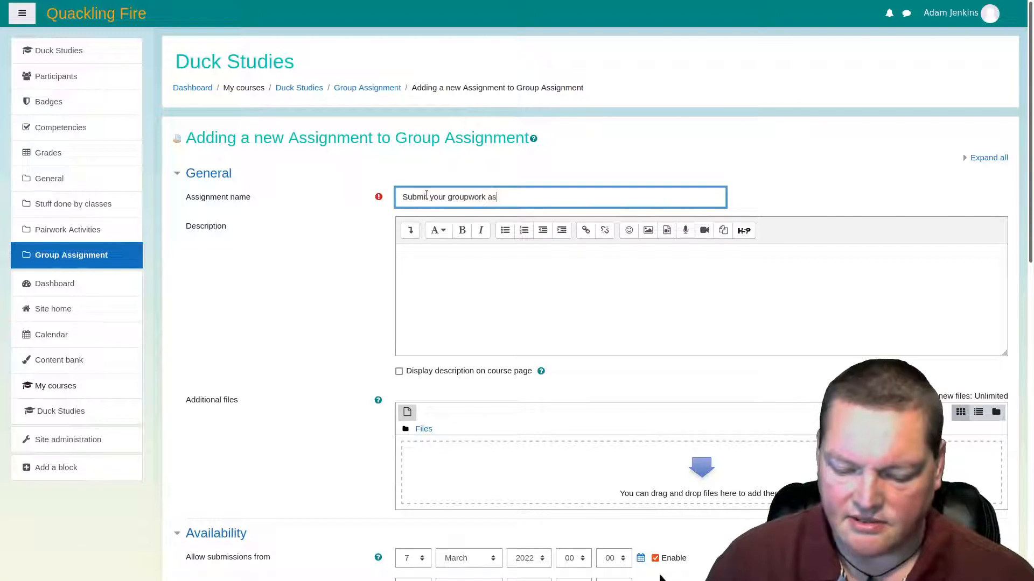
pyautogui.write('ment')
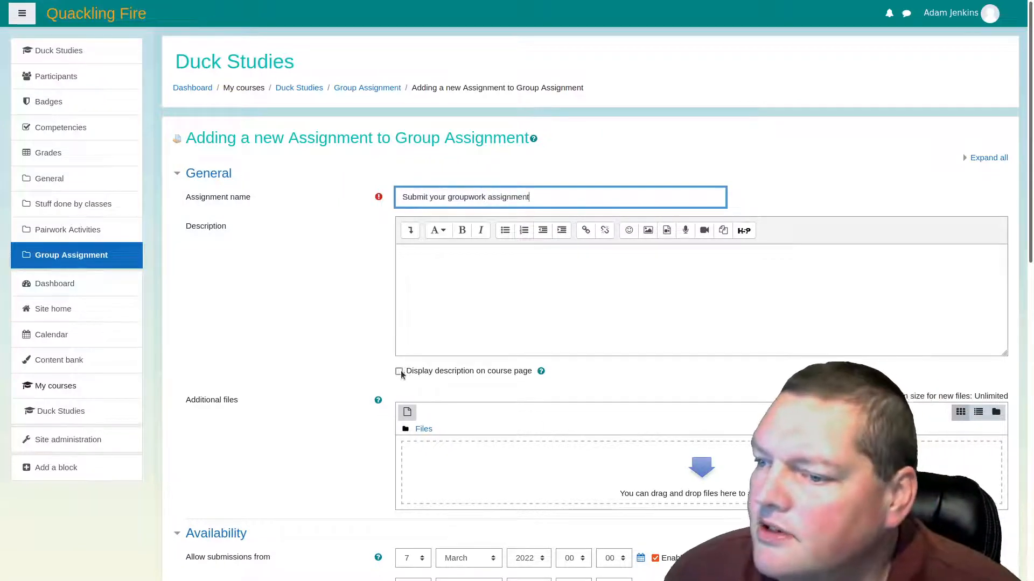
# Step: In the group submission settings, make students submit in groups and require a group to make a submission, both set to Yes
pyautogui.scroll(-3, 401, 370)
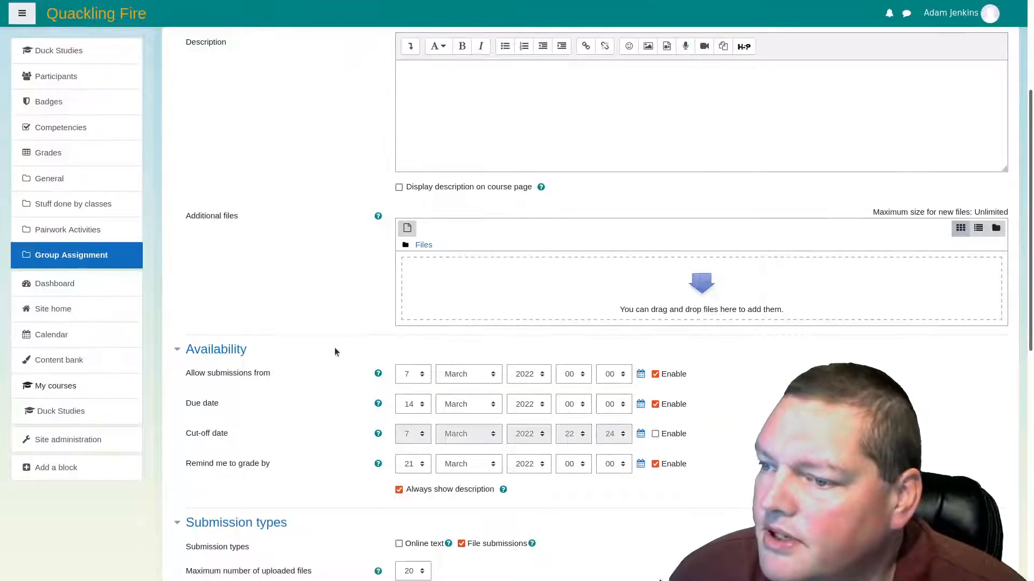
pyautogui.scroll(-2, 335, 349)
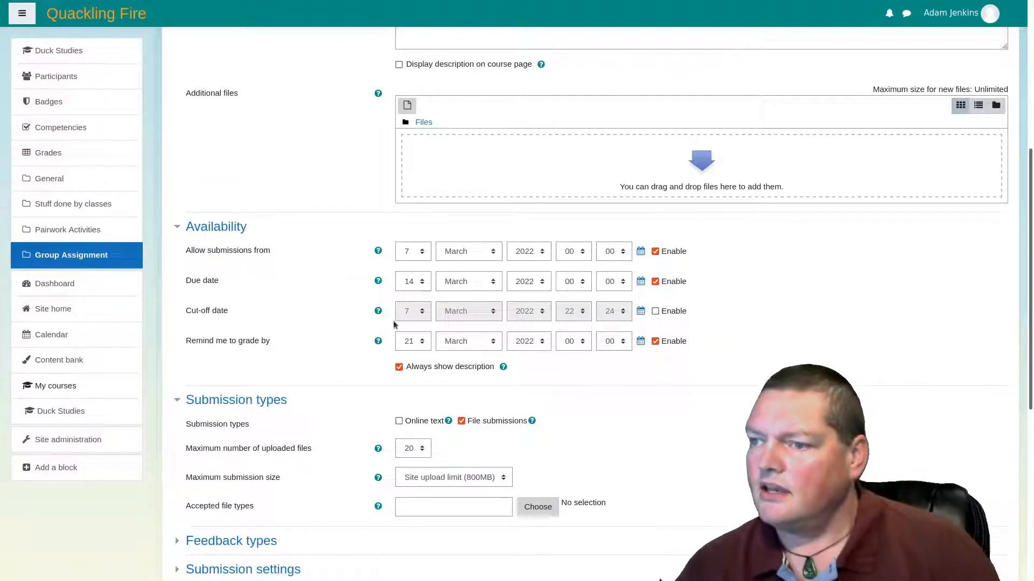
pyautogui.scroll(-3, 373, 411)
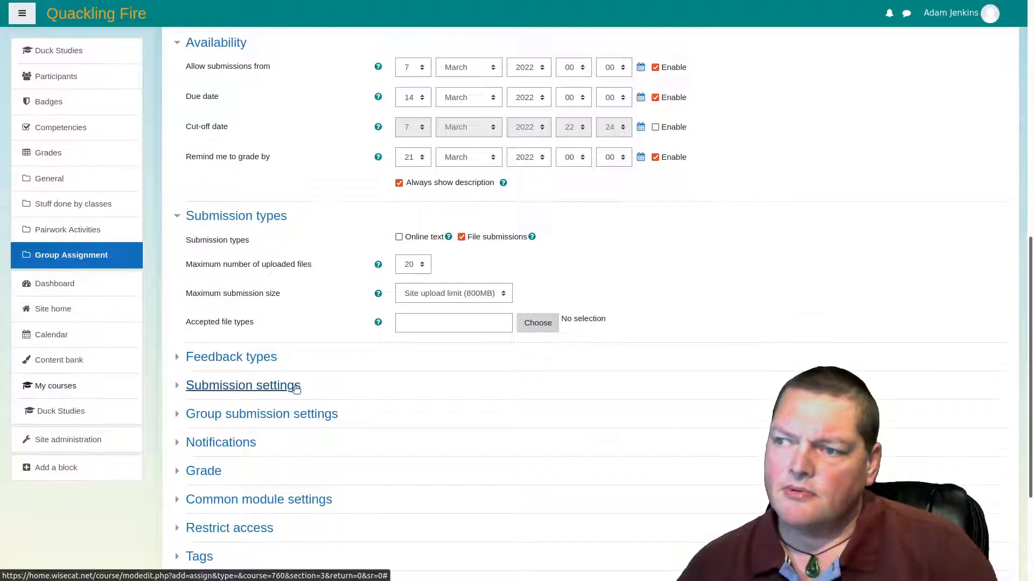
pyautogui.scroll(-2, 248, 385)
pyautogui.click(221, 289)
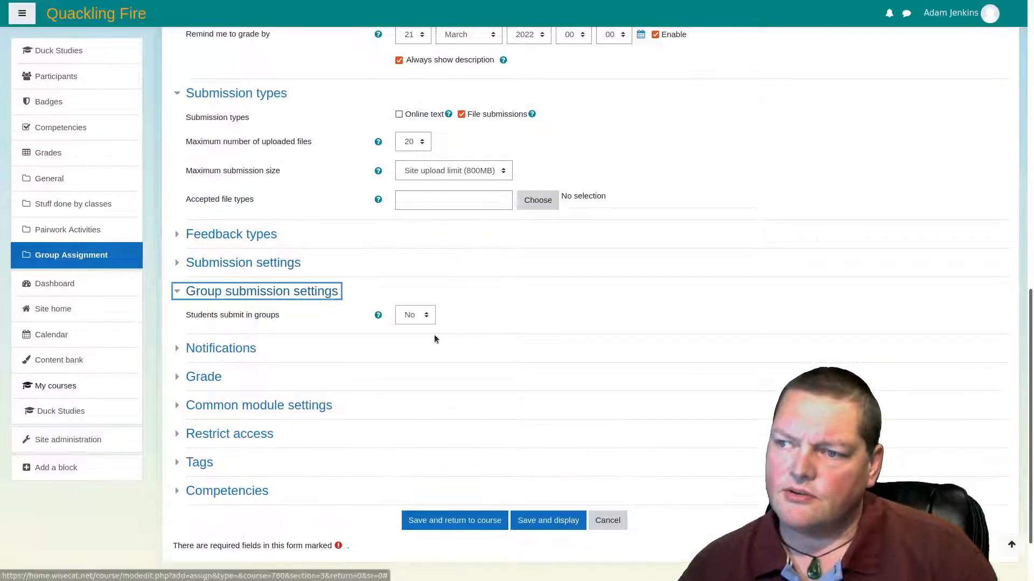
pyautogui.click(428, 315)
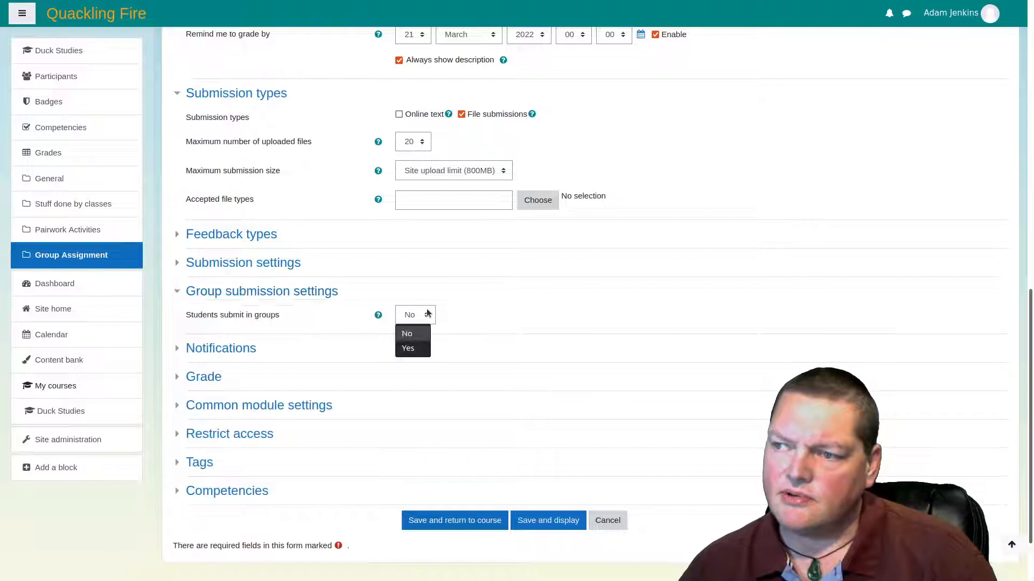
pyautogui.click(425, 350)
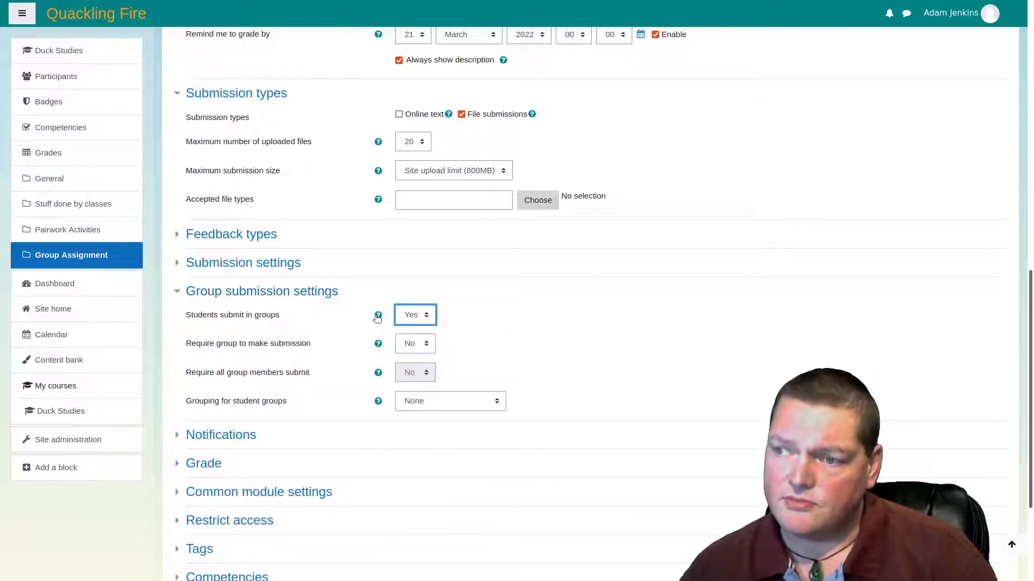
pyautogui.click(404, 347)
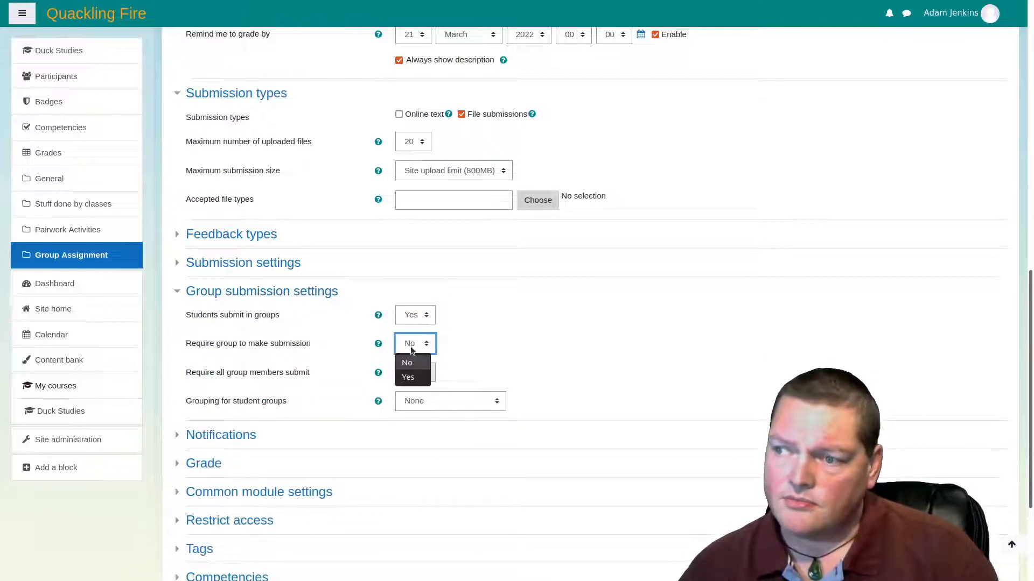
pyautogui.click(409, 378)
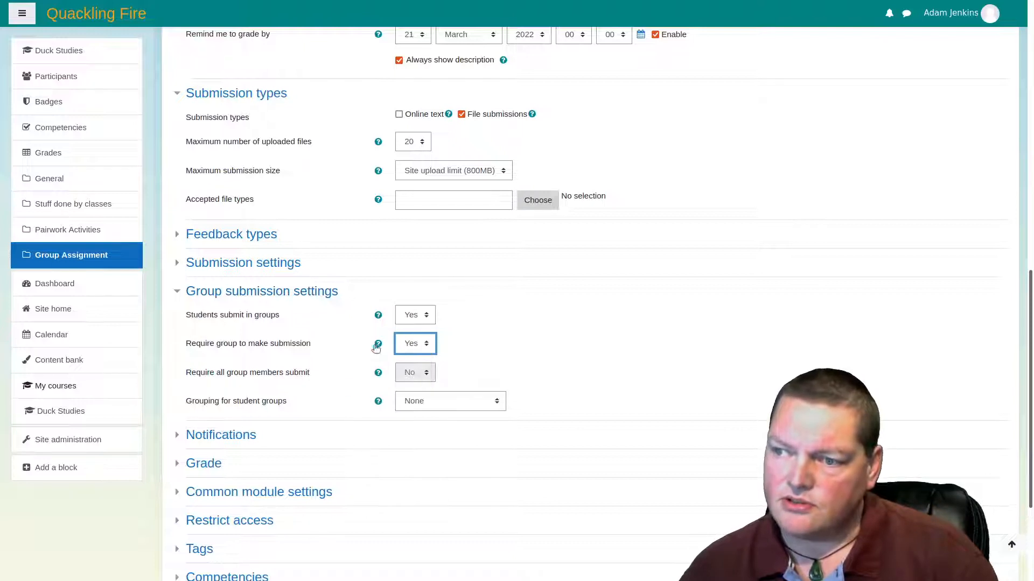
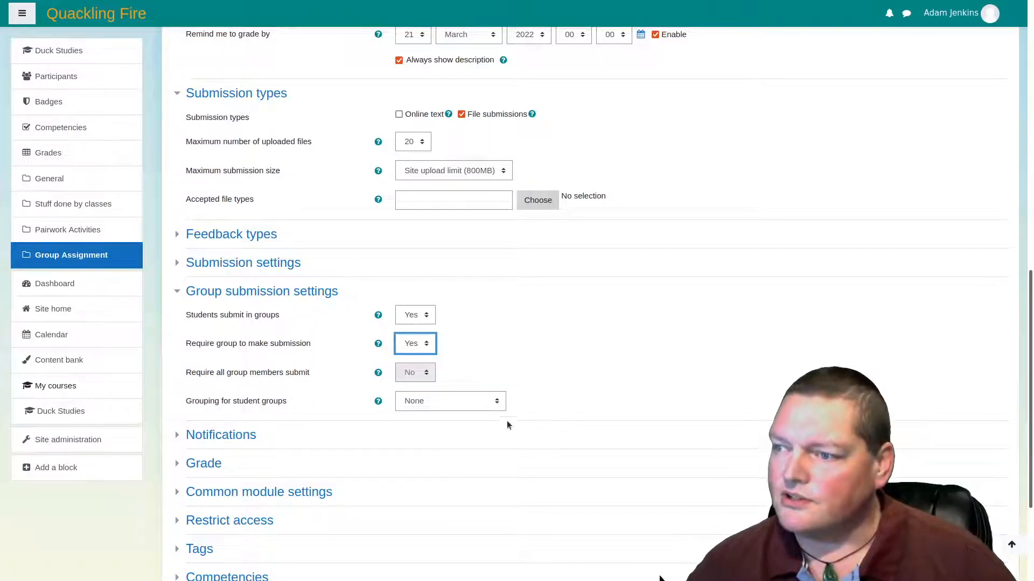
# Step: Set the assignment's grouping for student groups to Groupwork Assignment, then save and display the assignment
pyautogui.click(455, 405)
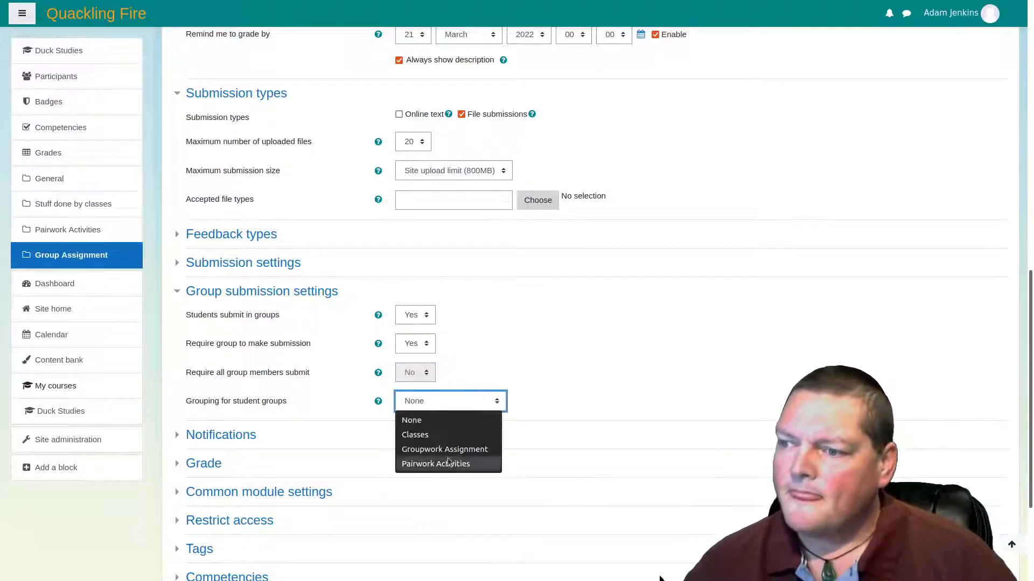
pyautogui.click(435, 463)
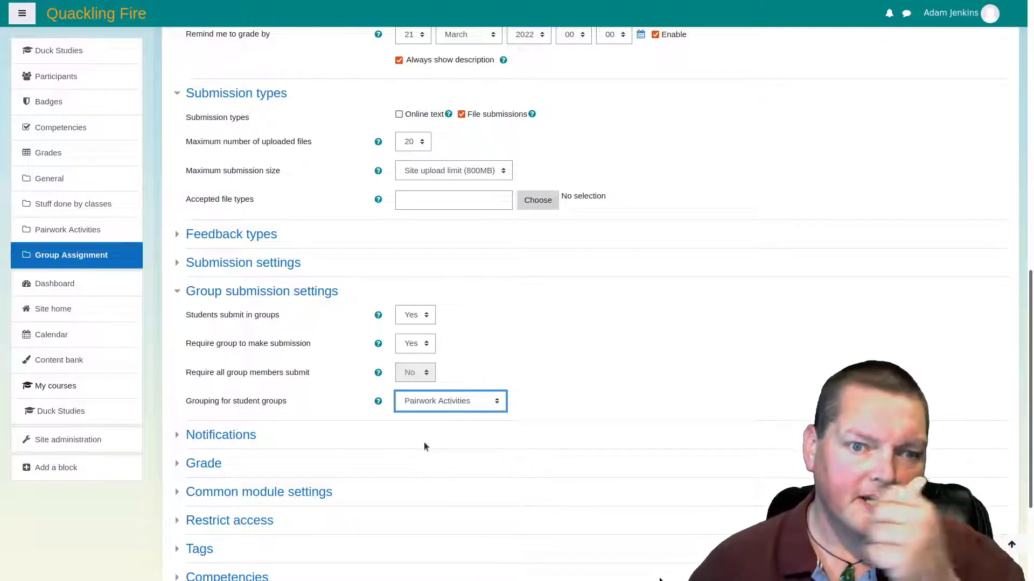
pyautogui.click(428, 405)
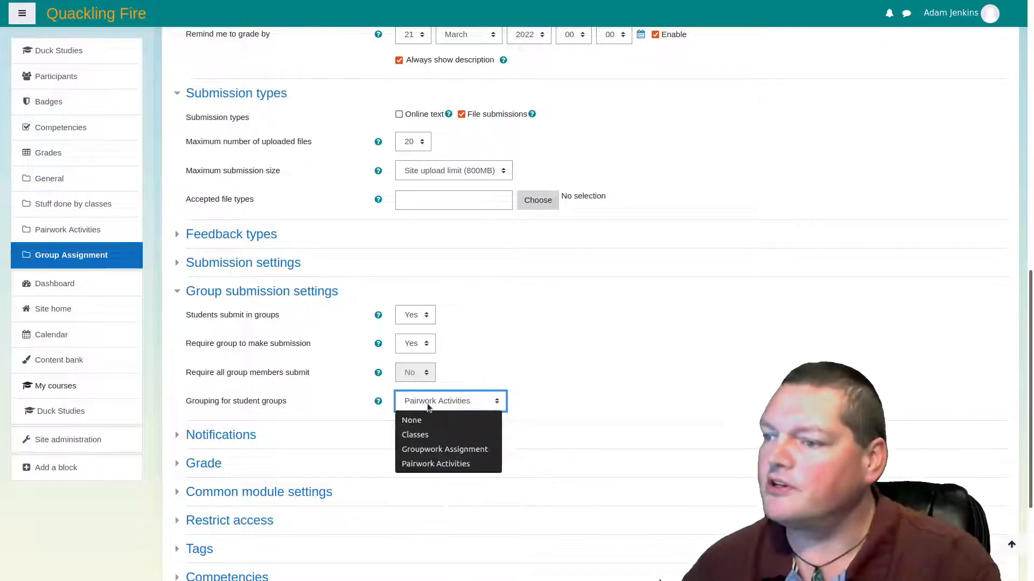
pyautogui.click(453, 450)
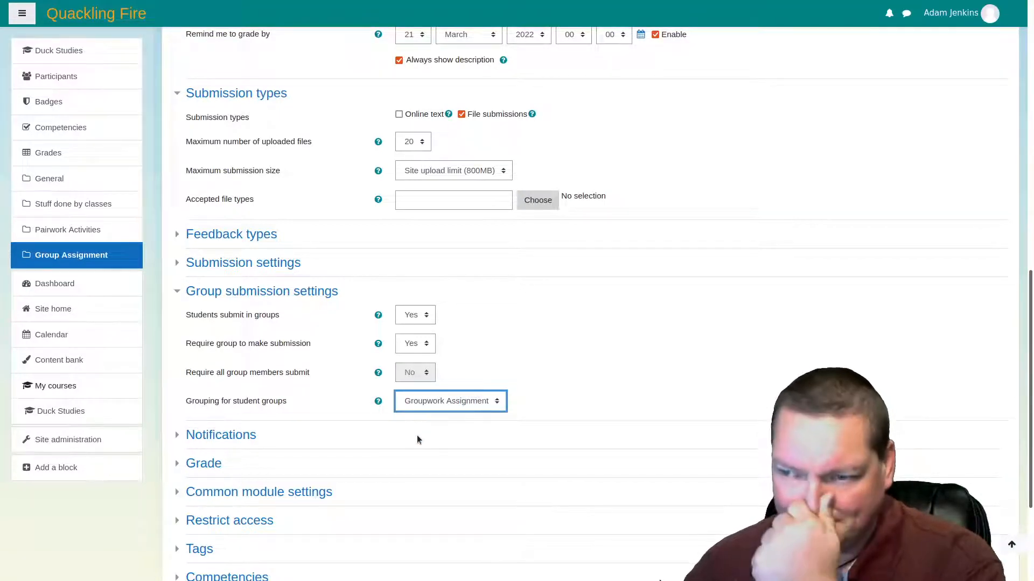
pyautogui.scroll(-3, 417, 439)
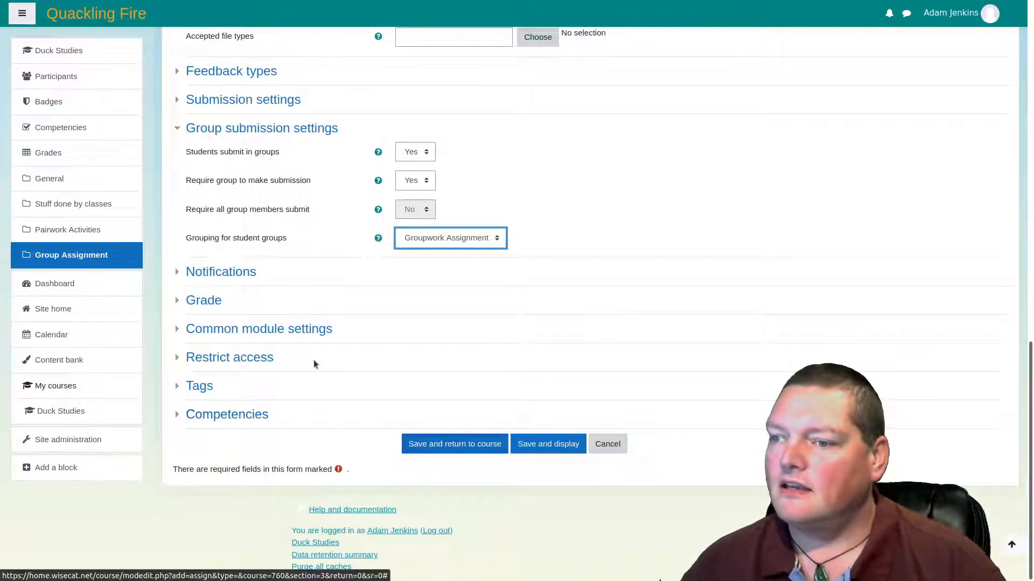
pyautogui.click(547, 442)
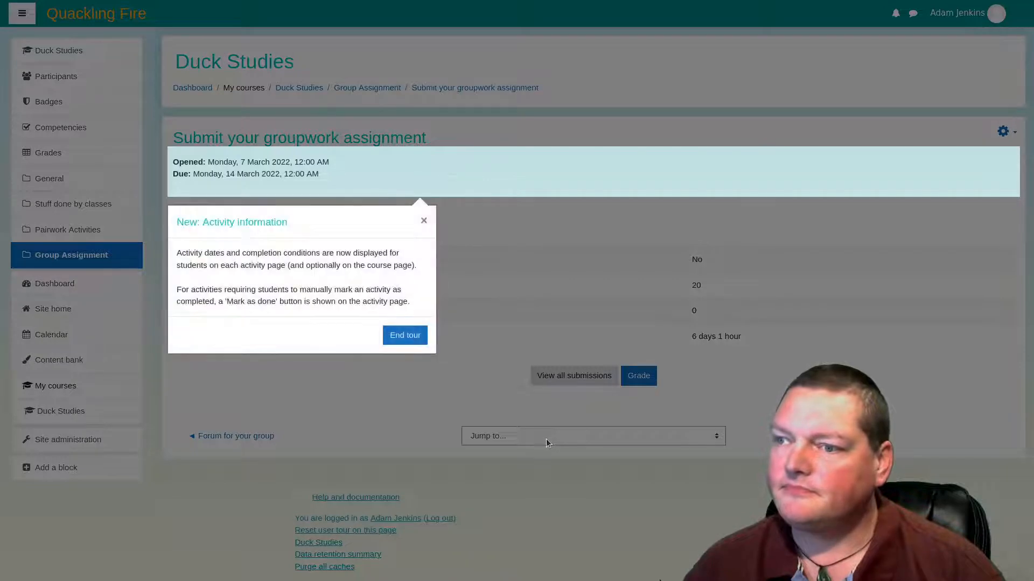
# Step: Dismiss the activity information tour and check the number of groups in the assignment's grading summary
pyautogui.click(409, 336)
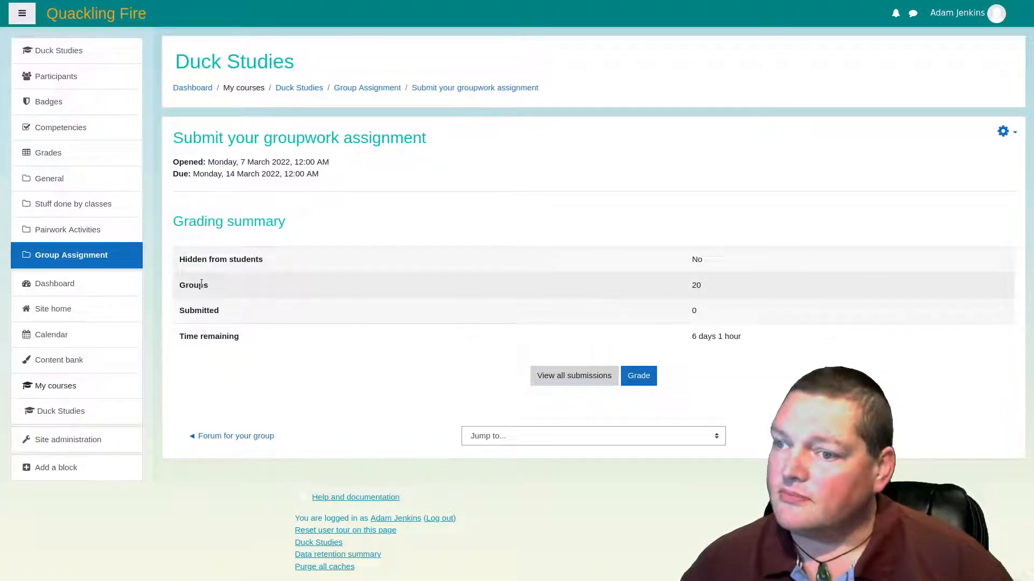
pyautogui.moveTo(545, 273); pyautogui.dragTo(735, 296)
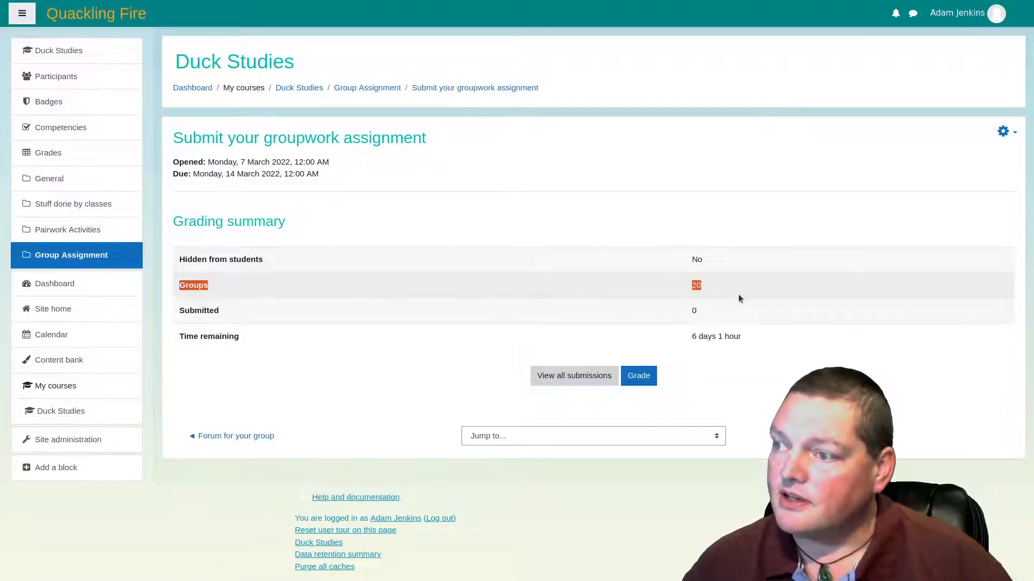
pyautogui.click(360, 310)
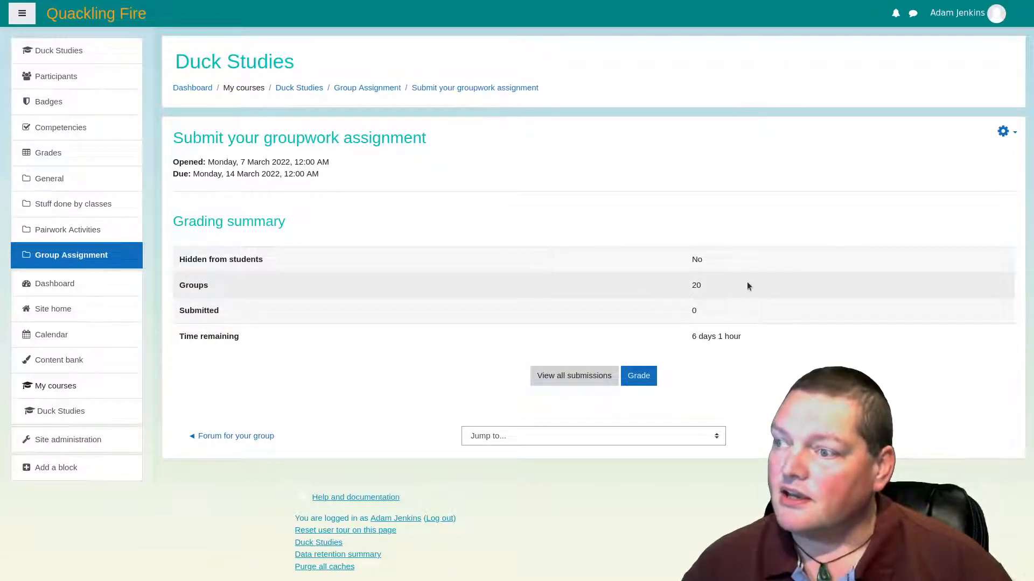
pyautogui.moveTo(747, 285); pyautogui.dragTo(567, 295)
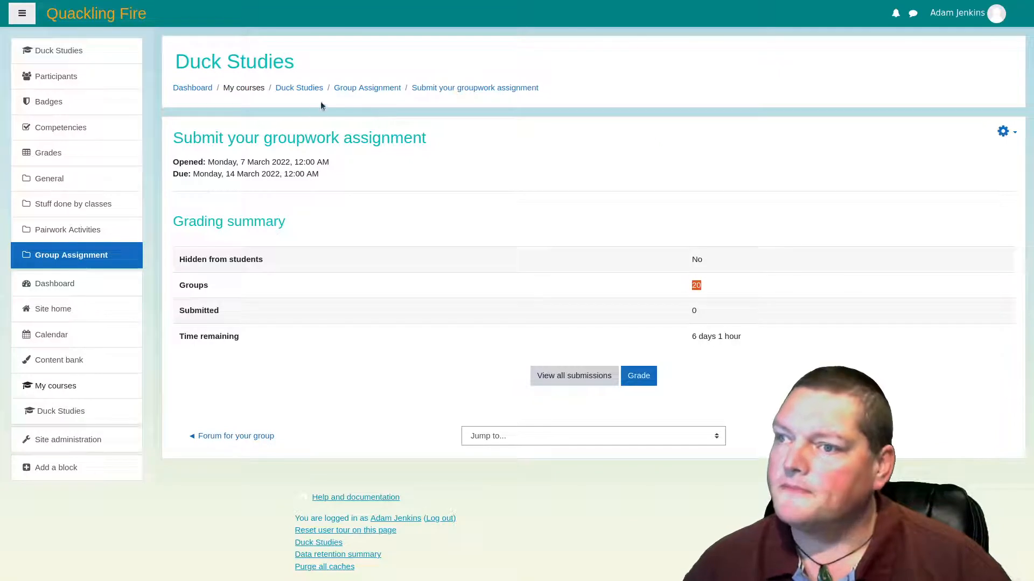
# Step: Return to the Duck Studies course and start a Choice activity named "Should pineapple be on pizza?" in the Stuff done by classes section
pyautogui.click(299, 88)
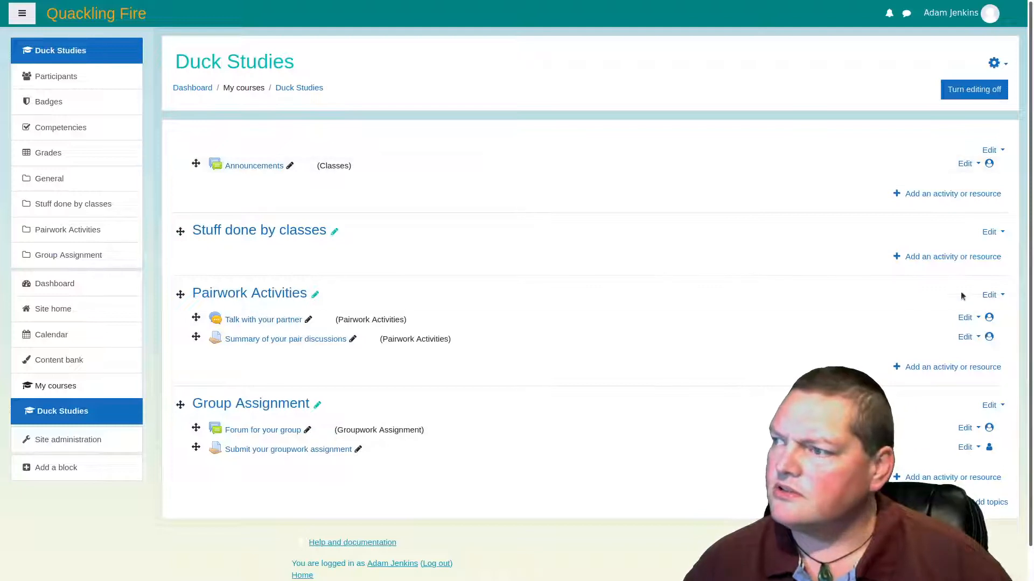
pyautogui.click(909, 257)
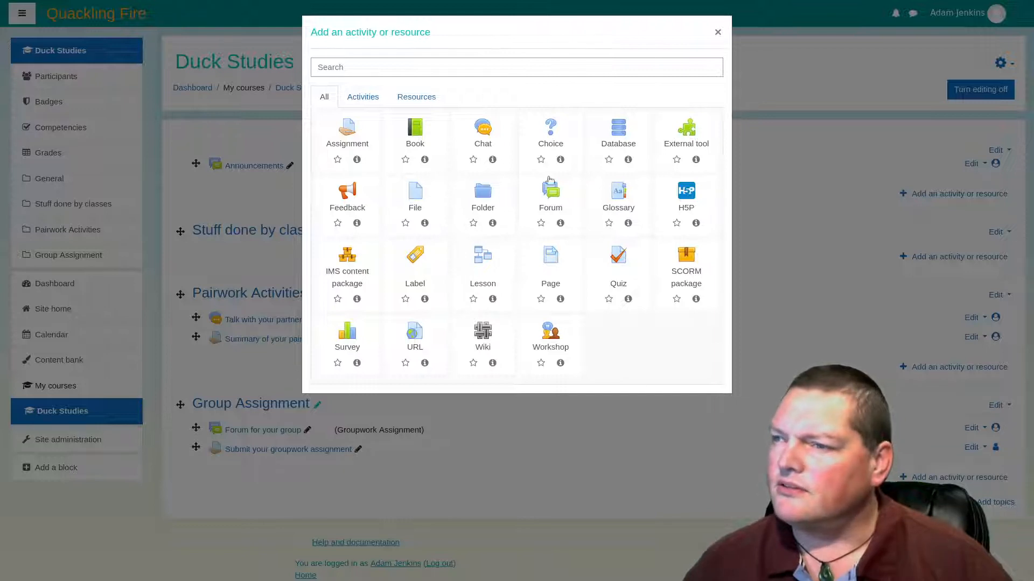
pyautogui.click(548, 132)
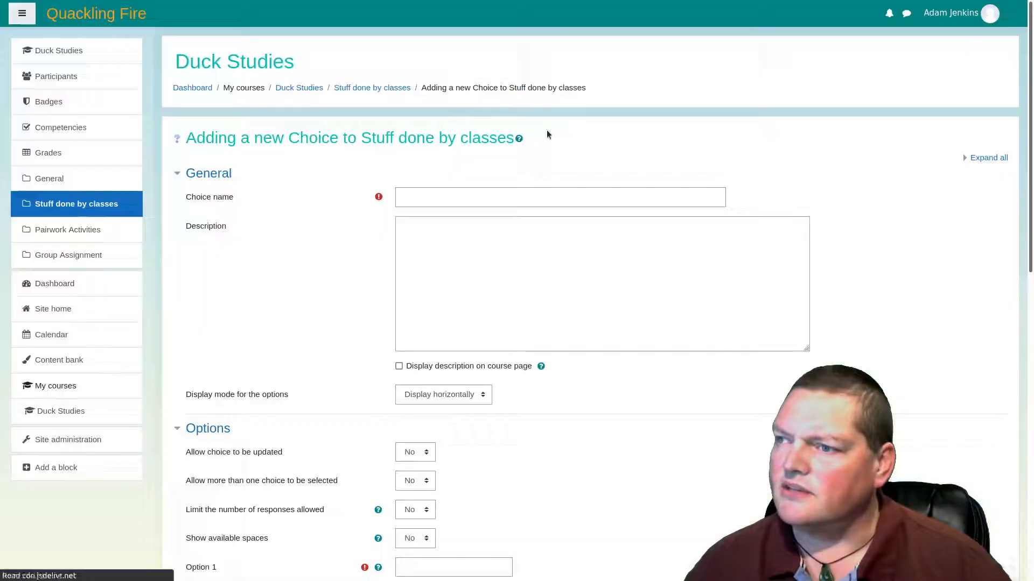
pyautogui.click(416, 201)
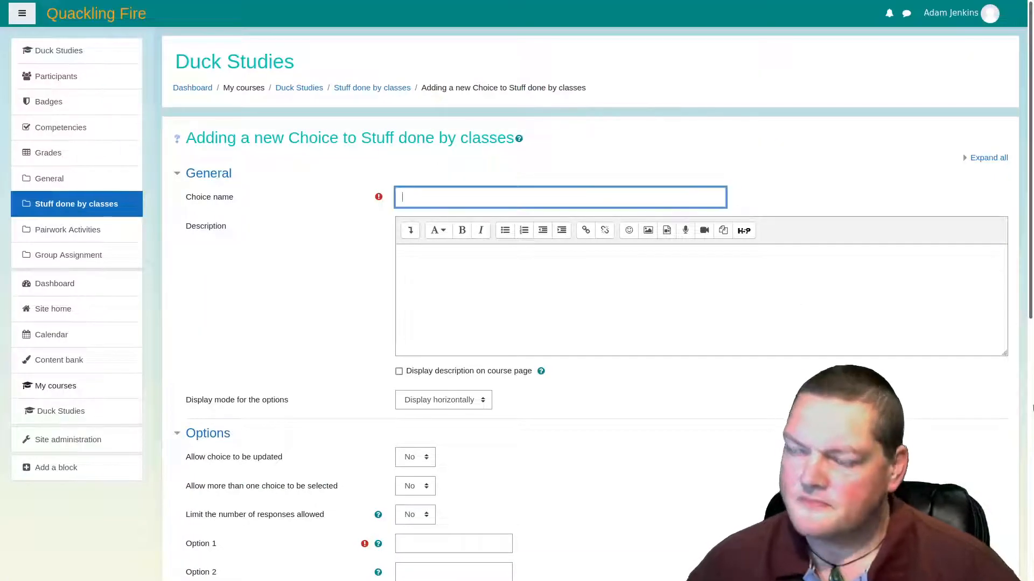
pyautogui.write('Shou')
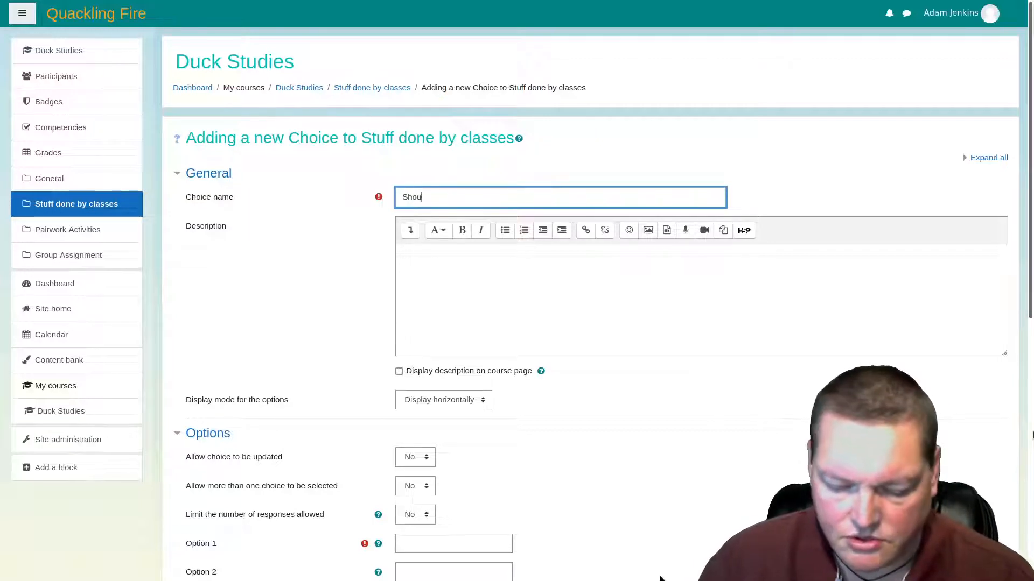
pyautogui.write('ld pine')
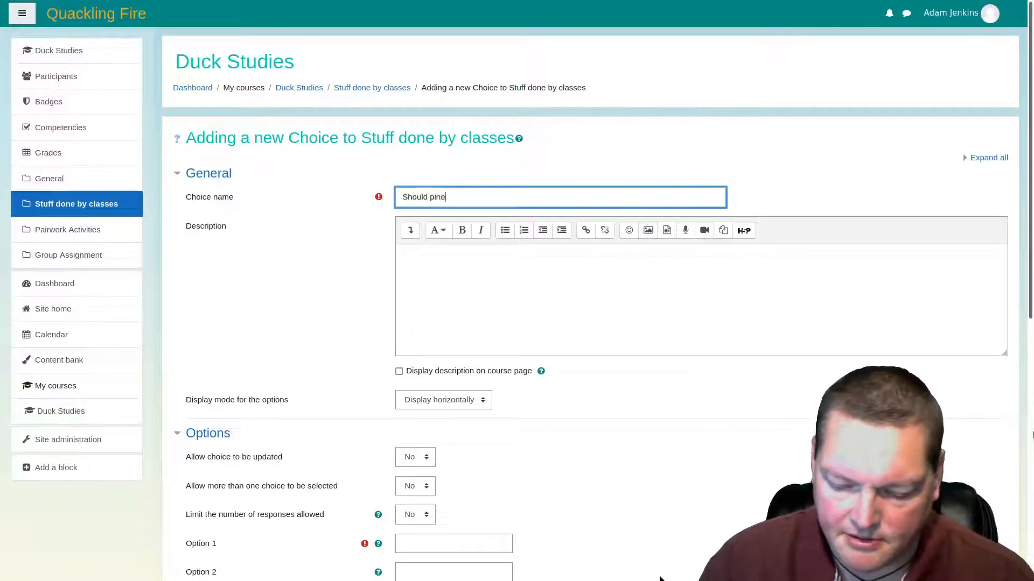
pyautogui.write('apple be')
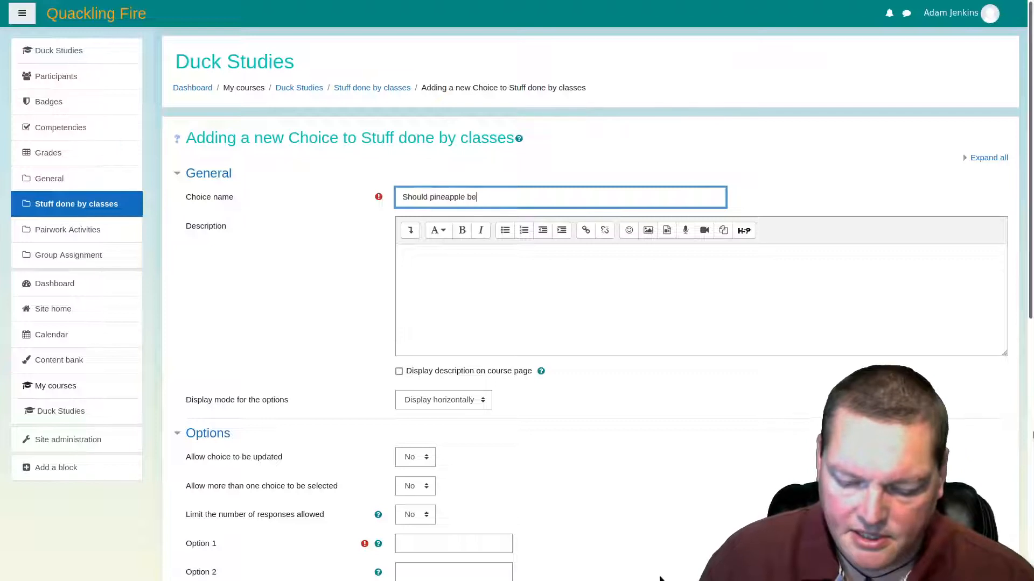
pyautogui.write(' on pi')
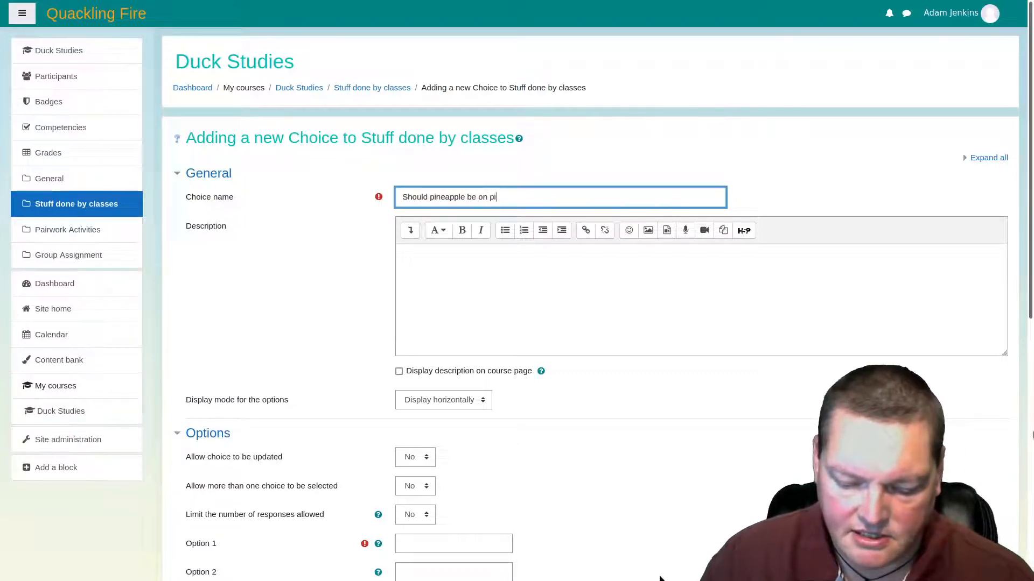
pyautogui.write('zza?')
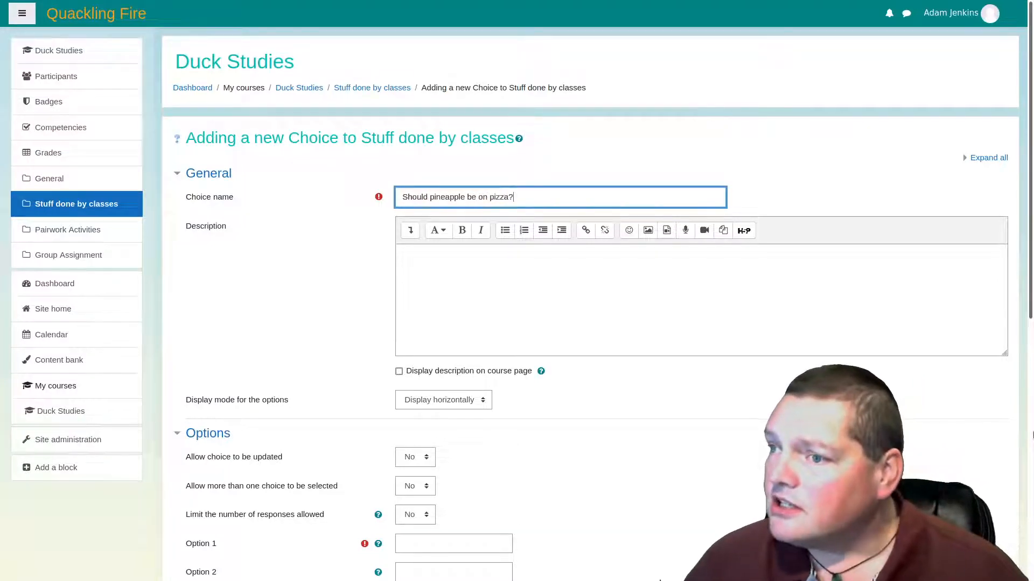
pyautogui.scroll(-3, 350, 284)
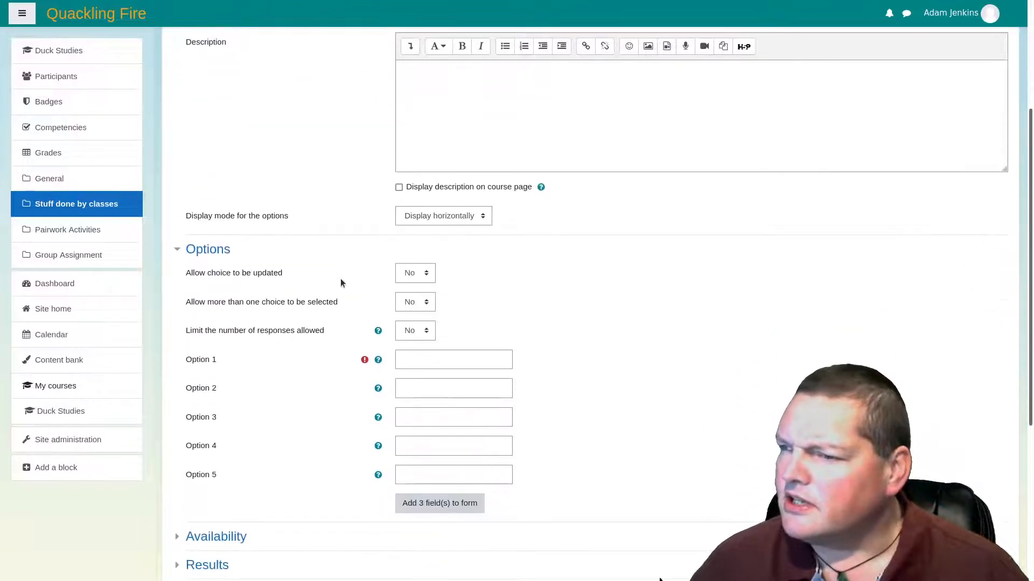
# Step: Display the choice's options vertically and copy the choice name "Should pineapple be on pizza?" into the description
pyautogui.click(455, 218)
pyautogui.click(452, 248)
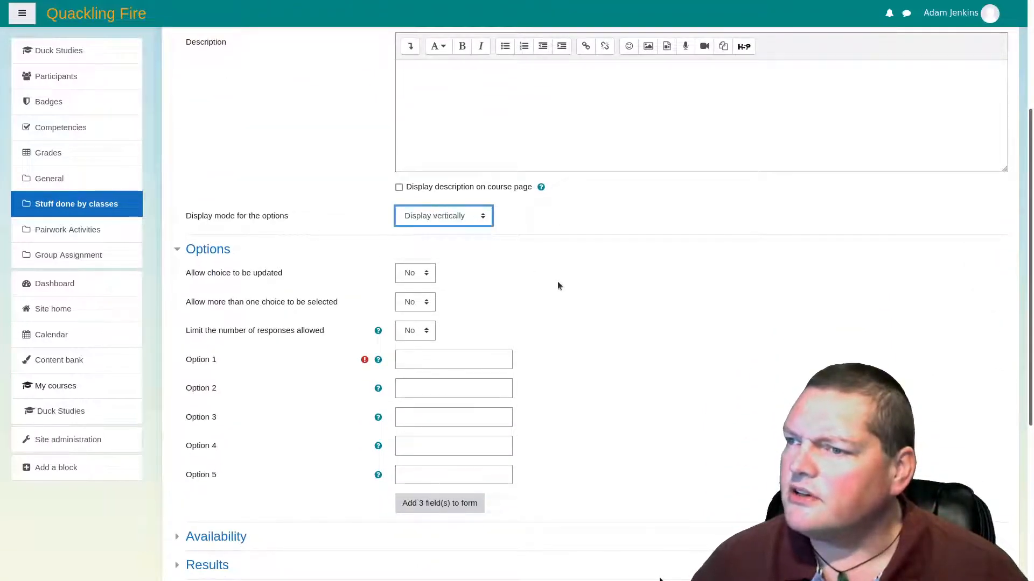
pyautogui.scroll(2, 557, 281)
pyautogui.click(478, 252)
pyautogui.click(490, 136)
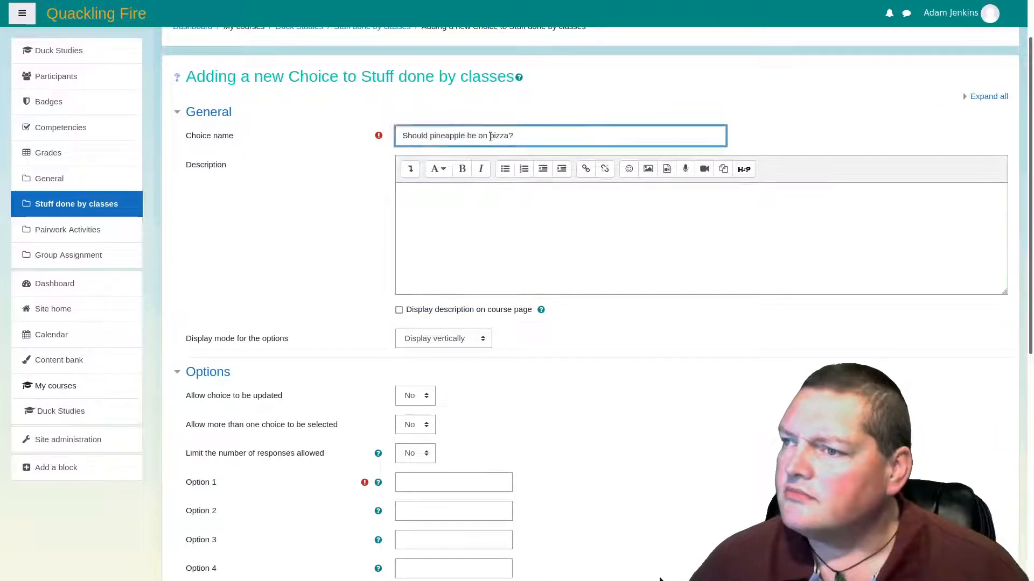
pyautogui.hotkey('ctrl', 'a')
pyautogui.hotkey('ctrl', 'c')
pyautogui.click(474, 203)
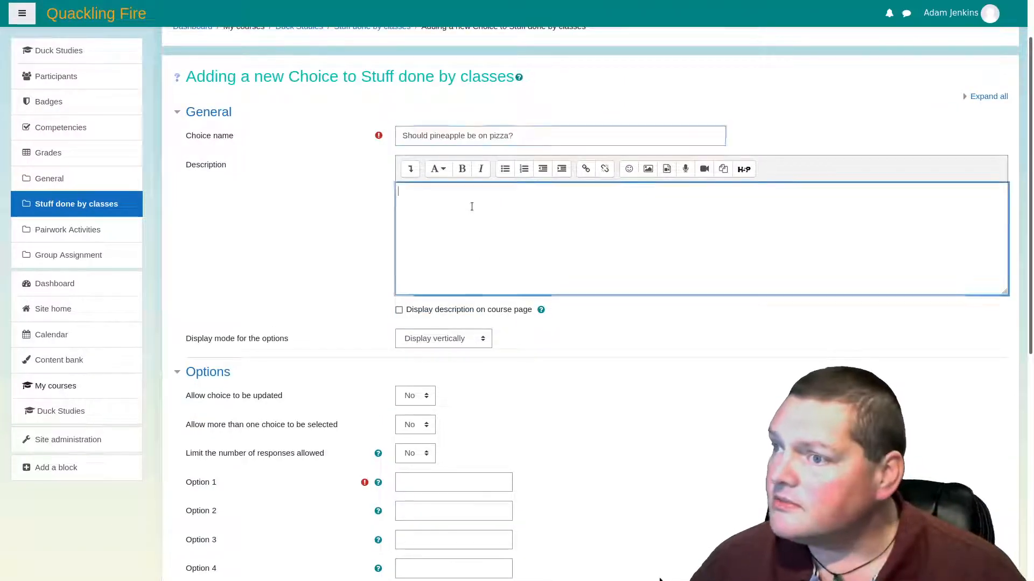
pyautogui.hotkey('ctrl', 'v')
# Step: Enter "No" as Option 1 and "NO Way" as Option 2 of the choice
pyautogui.scroll(-1, 628, 377)
pyautogui.scroll(-3, 627, 375)
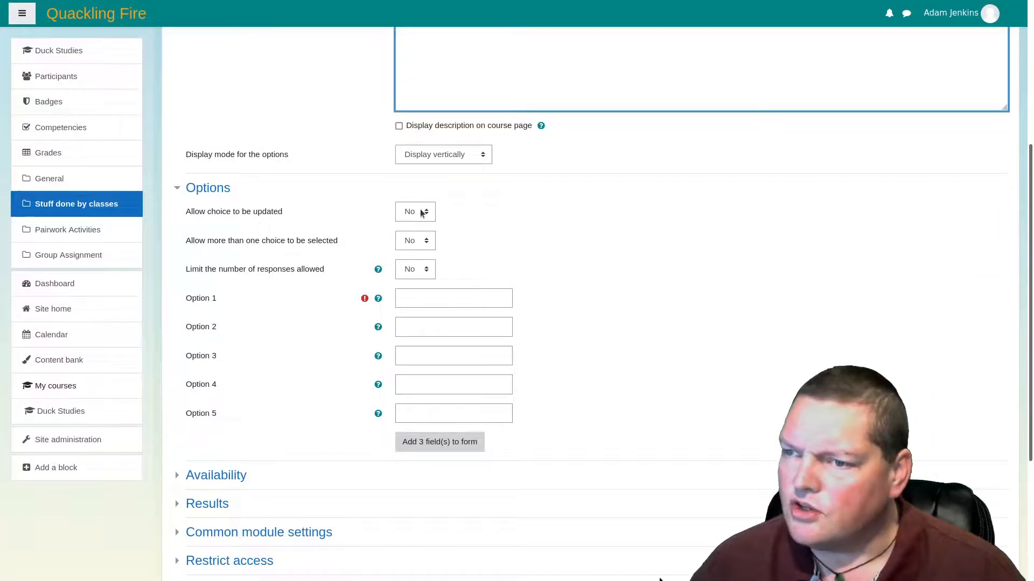
pyautogui.click(460, 306)
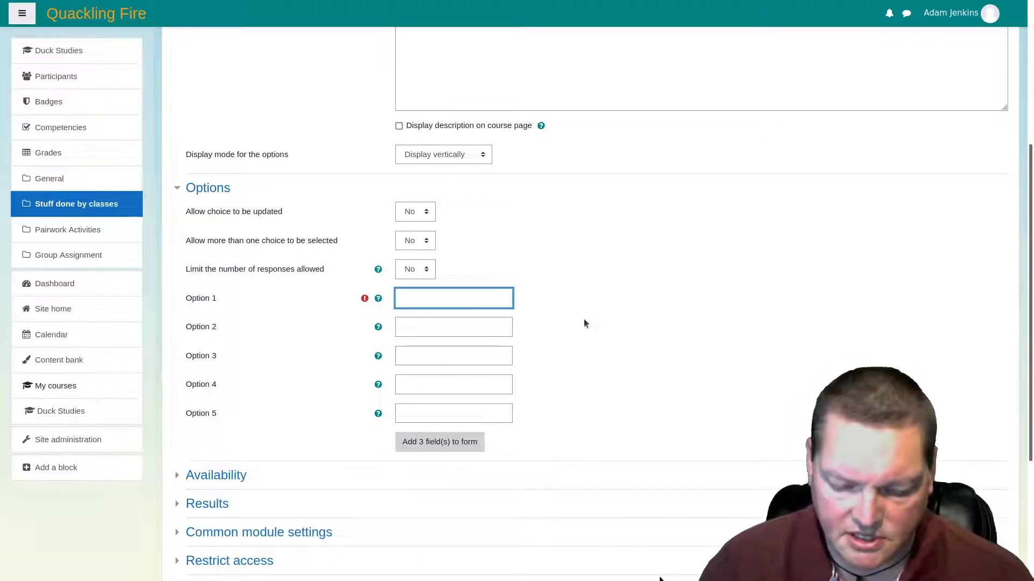
pyautogui.click(438, 325)
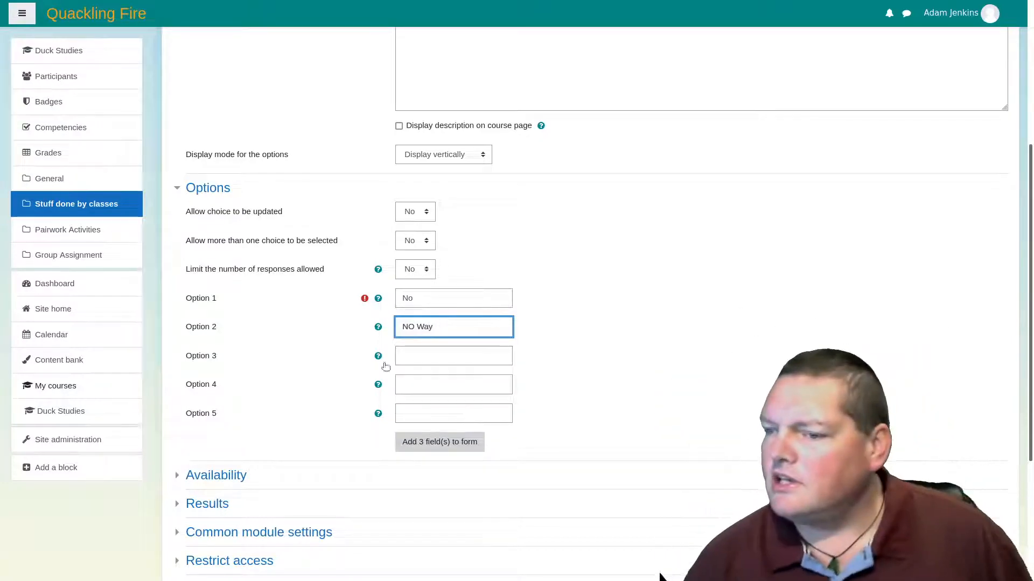
# Step: In the common module settings, set the choice's group mode to Separate groups and its grouping to Classes
pyautogui.scroll(-2, 386, 367)
pyautogui.click(239, 416)
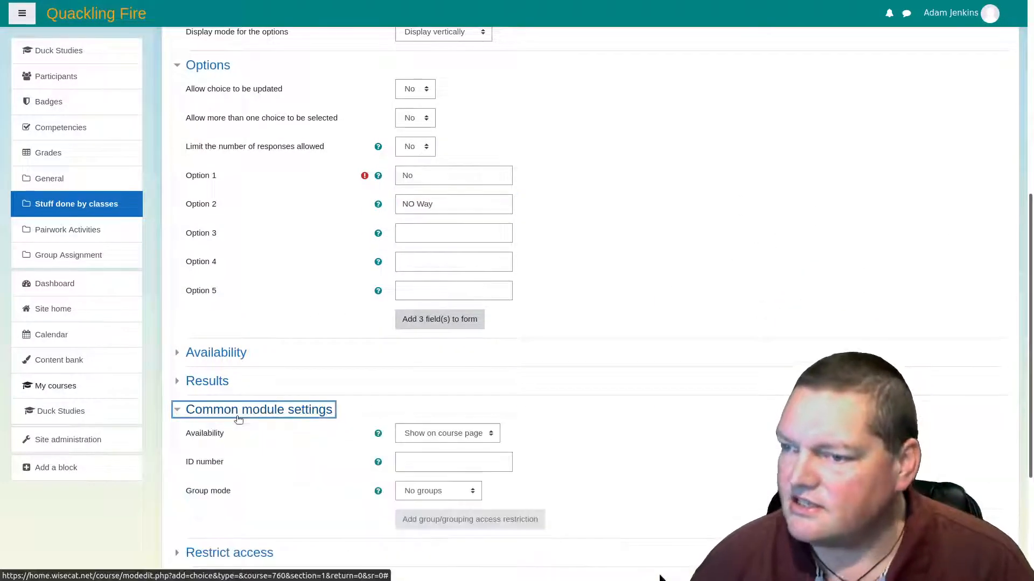
pyautogui.click(442, 437)
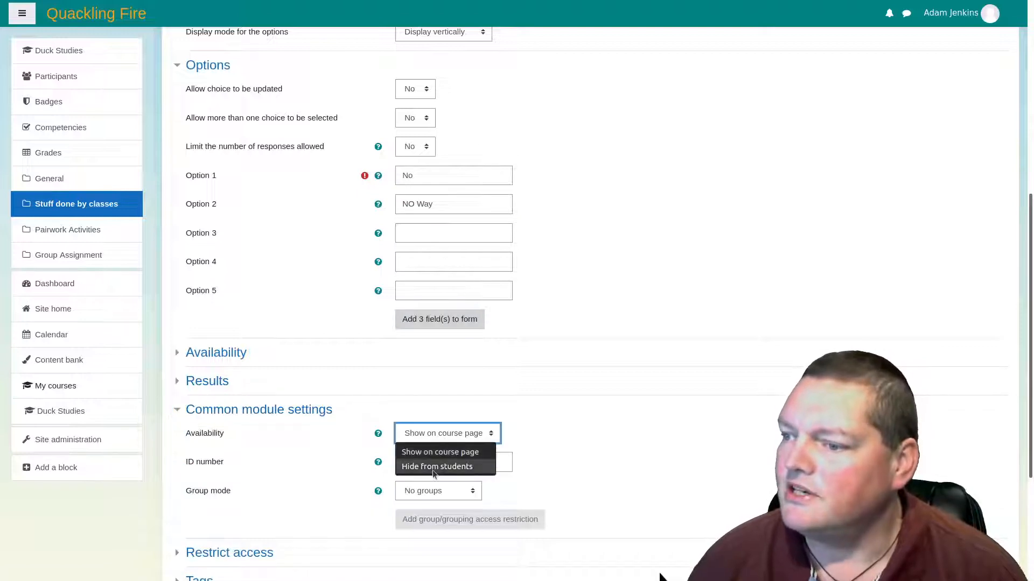
pyautogui.click(556, 433)
pyautogui.click(434, 491)
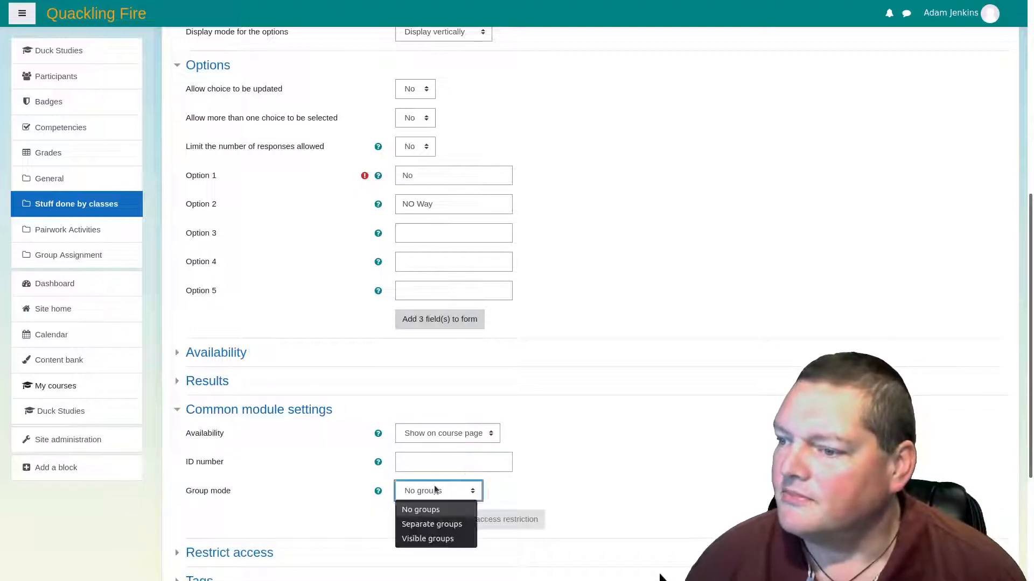
pyautogui.click(428, 522)
pyautogui.click(460, 521)
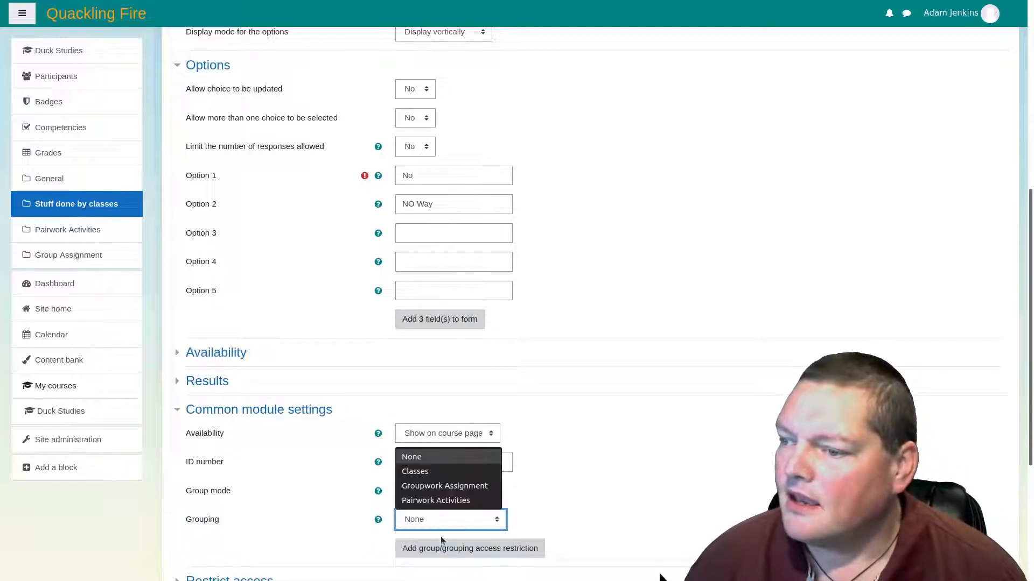
pyautogui.click(424, 473)
# Step: Replace Option 2 with "Yes", then save and display the choice
pyautogui.scroll(-4, 579, 467)
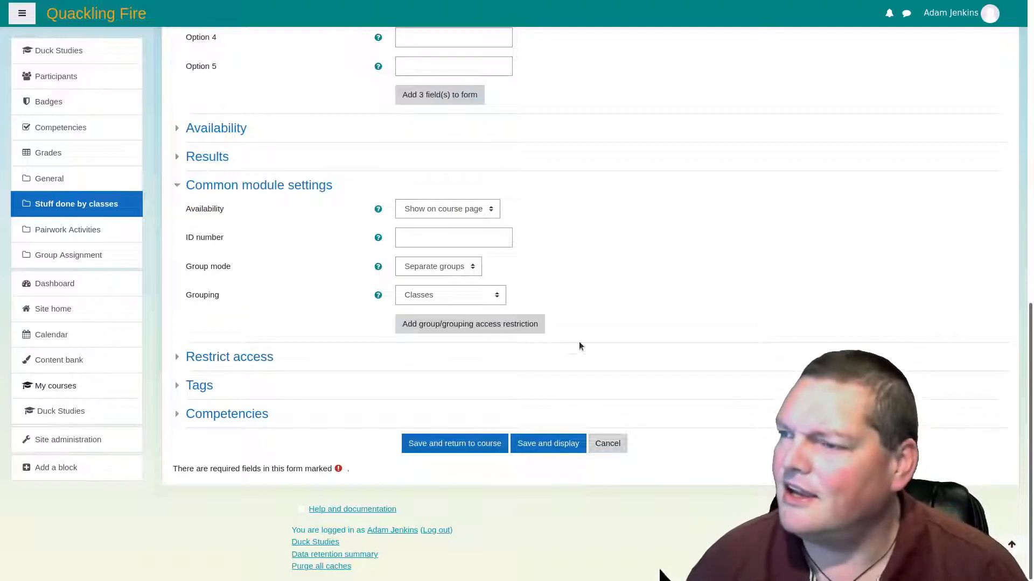
pyautogui.scroll(6, 581, 337)
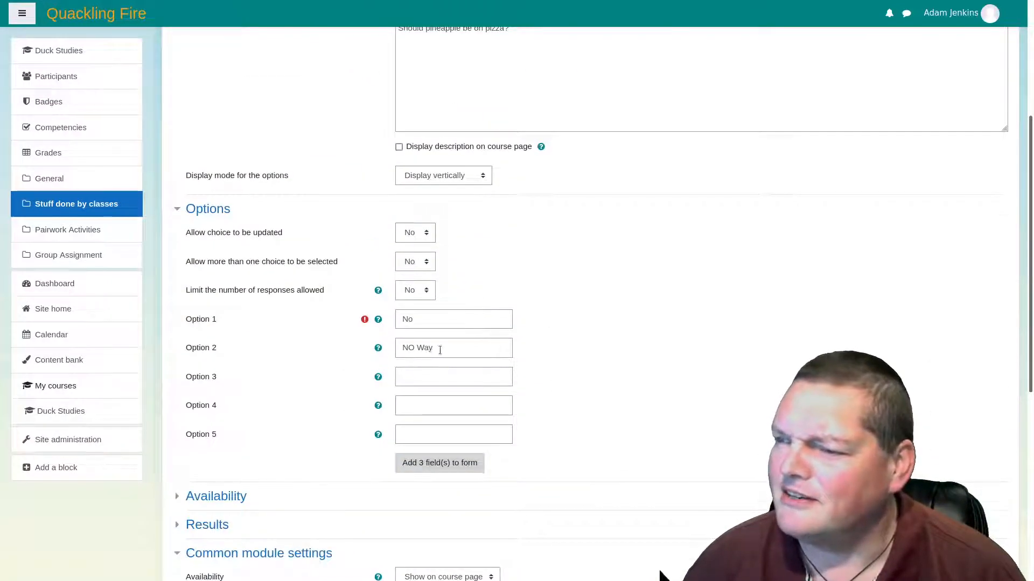
pyautogui.tripleClick(437, 348)
pyautogui.write('Yes')
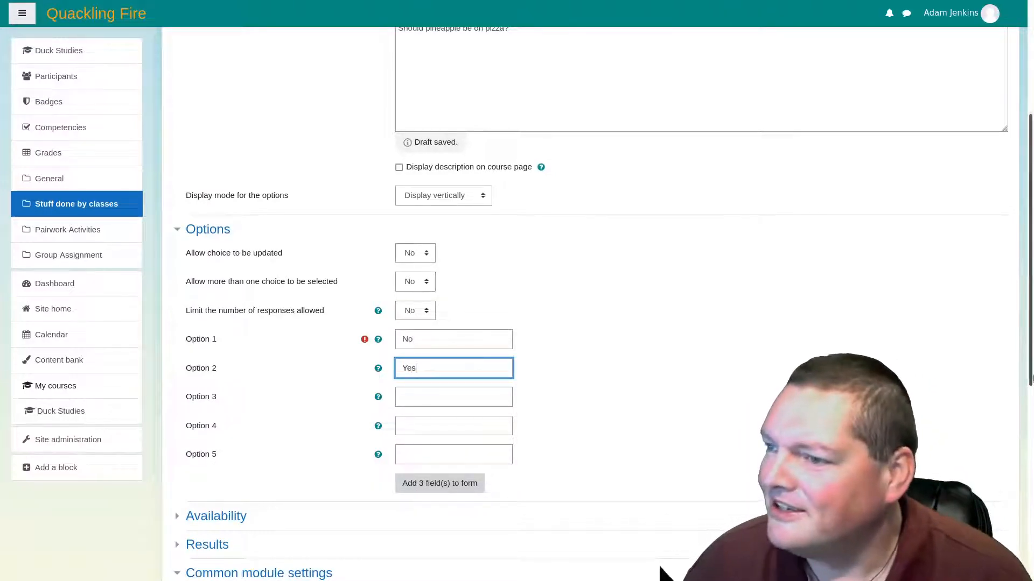
pyautogui.scroll(-6, 629, 396)
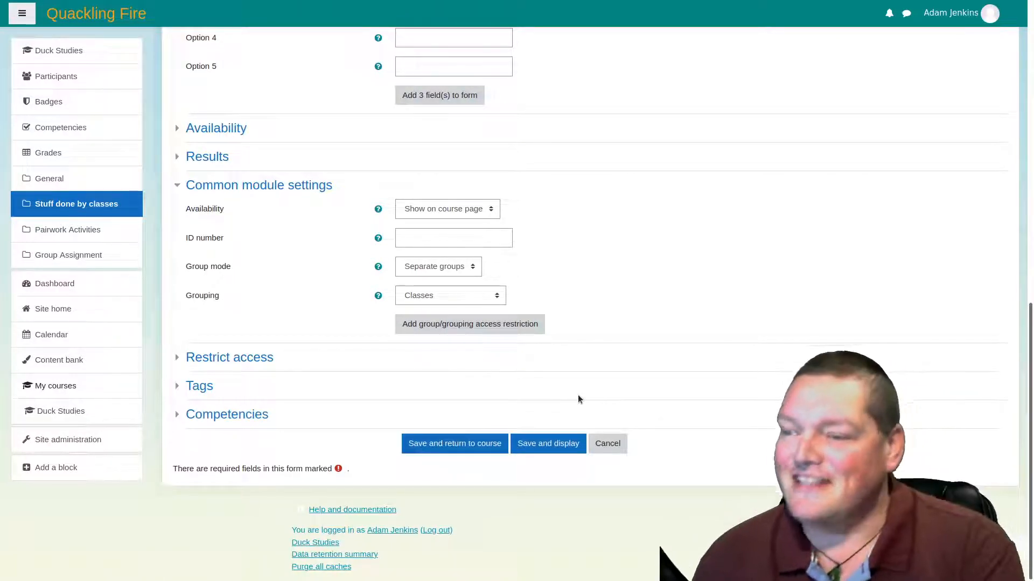
pyautogui.click(554, 445)
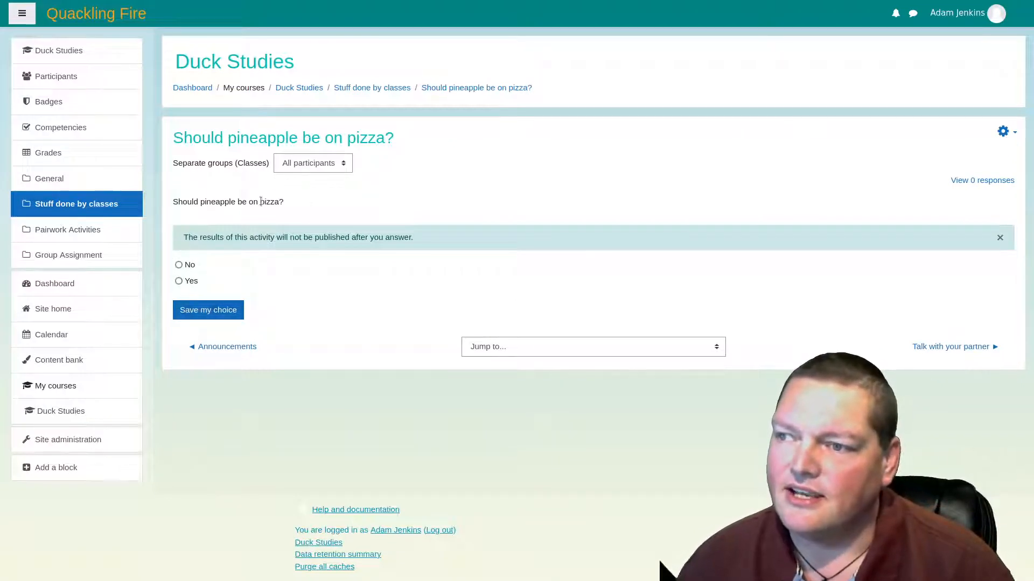
# Step: View the choice activity for the Monday 3 group and the Monday 4 group in turn
pyautogui.click(325, 166)
pyautogui.click(323, 204)
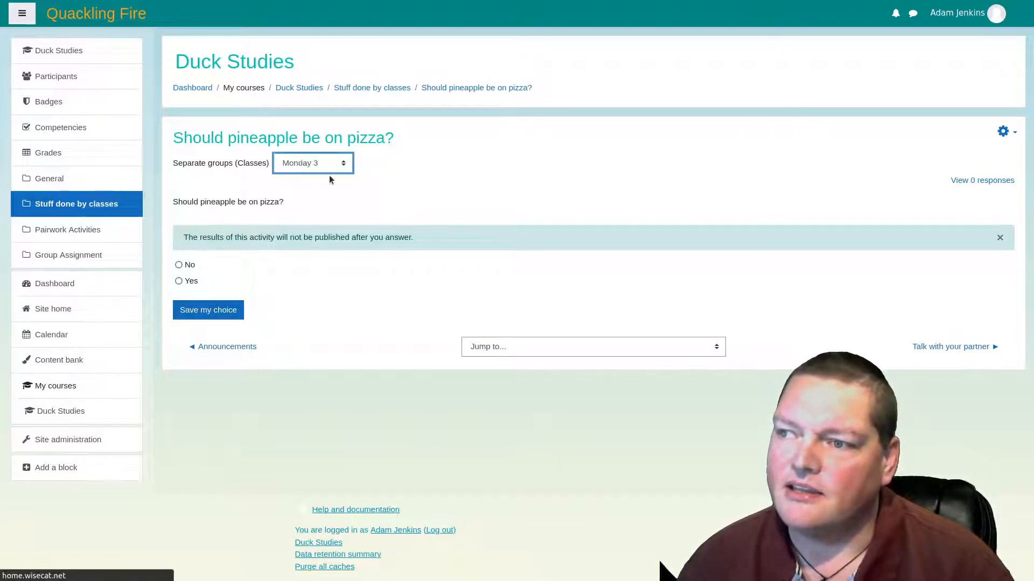
pyautogui.click(302, 166)
pyautogui.click(315, 212)
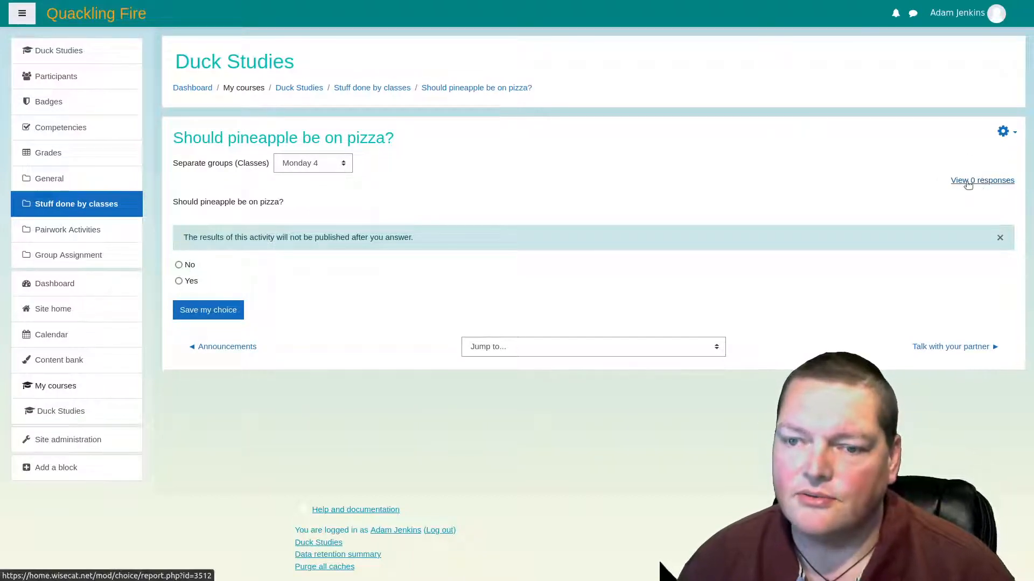
# Step: Open the choice's responses and view them for Monday 3, then Monday 4
pyautogui.click(968, 183)
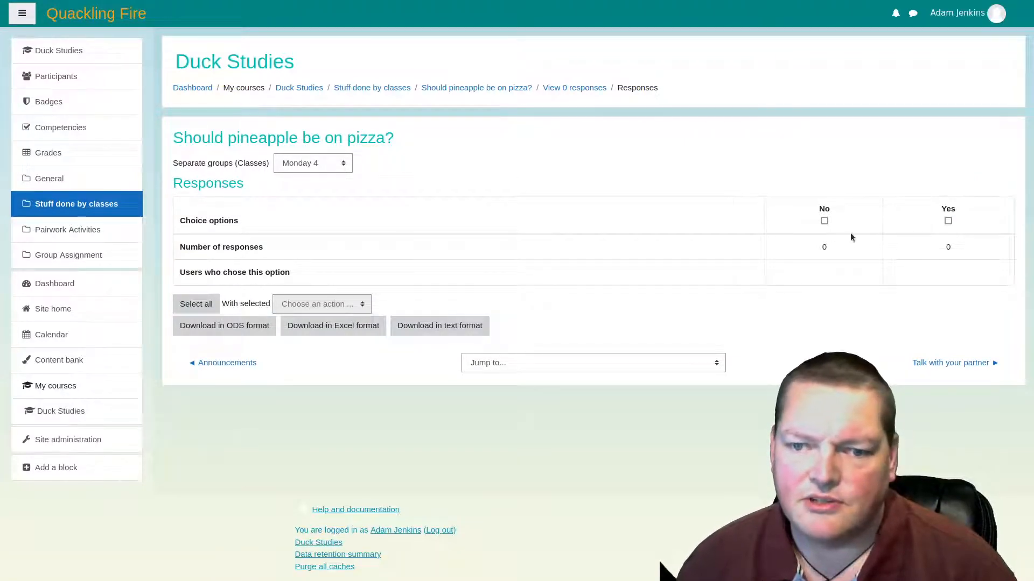
pyautogui.click(318, 162)
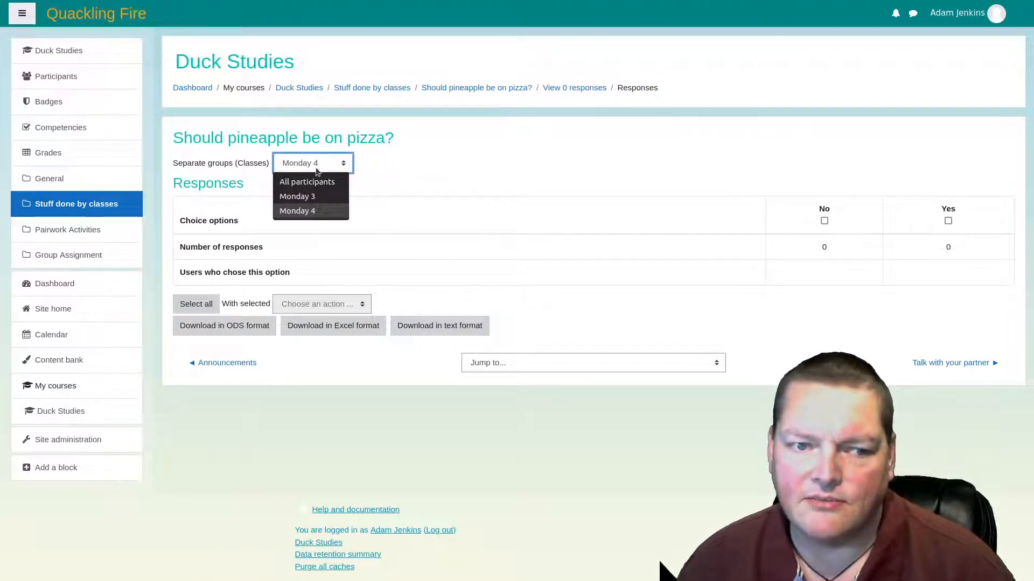
pyautogui.click(324, 197)
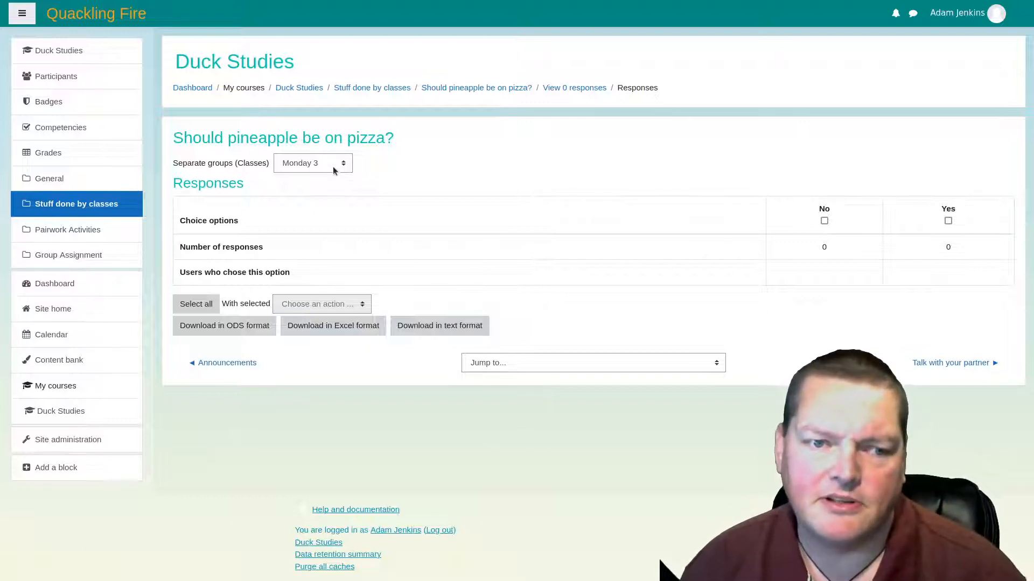
pyautogui.click(335, 171)
pyautogui.click(326, 211)
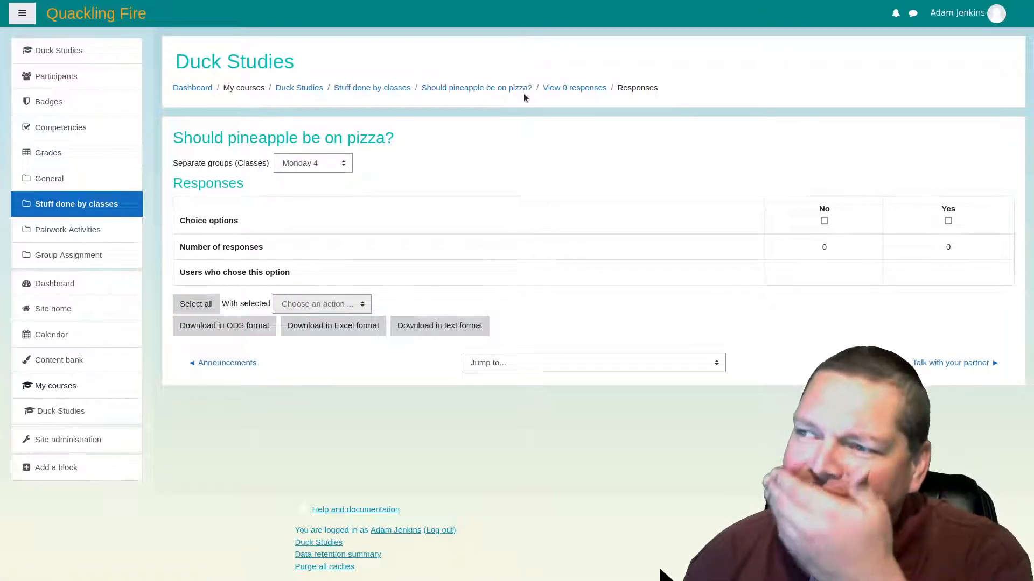
# Step: Return to the Duck Studies course and open the settings of the "Submit your groupwork assignment" activity
pyautogui.click(306, 90)
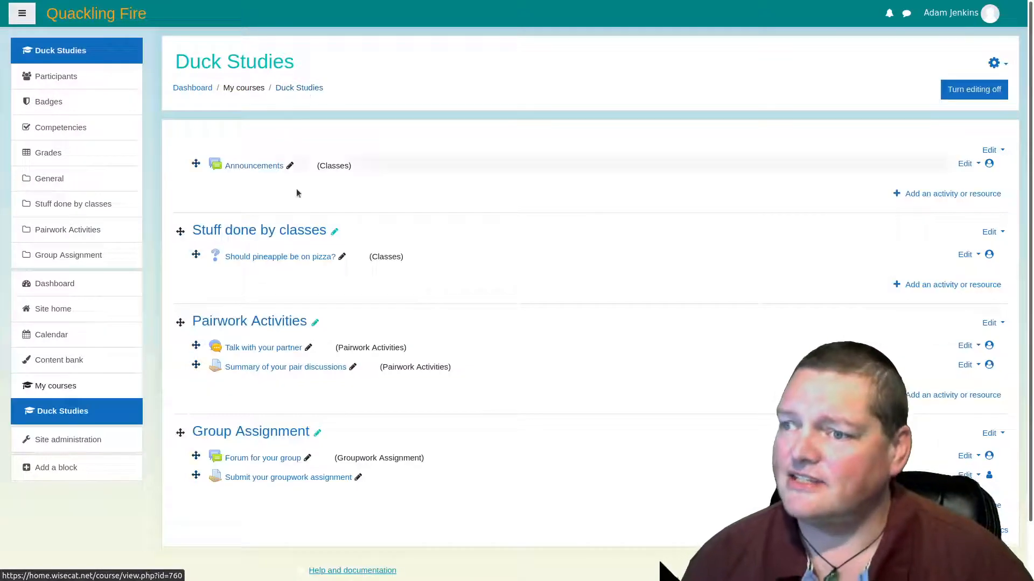
pyautogui.scroll(-2, 434, 273)
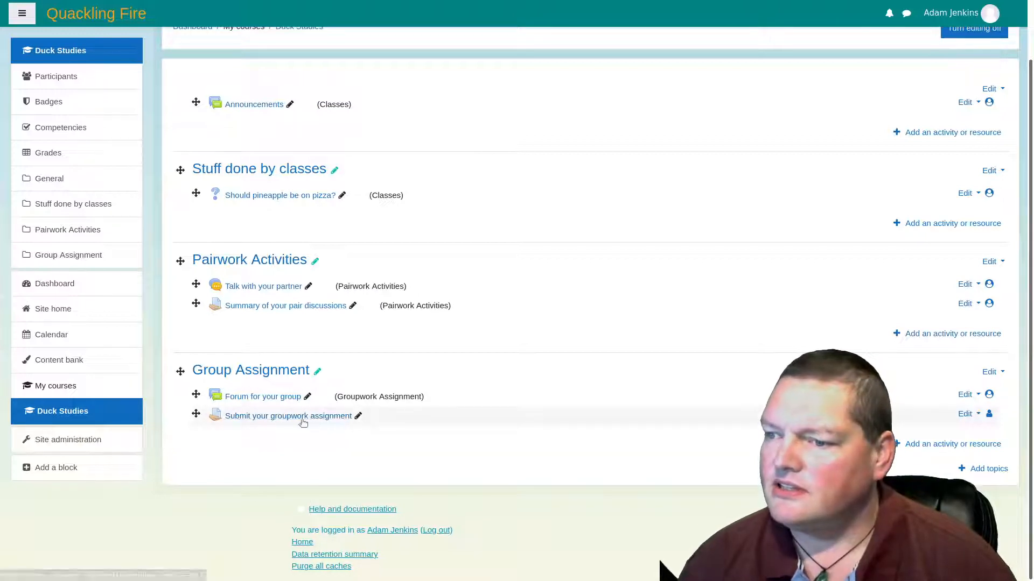
pyautogui.click(250, 418)
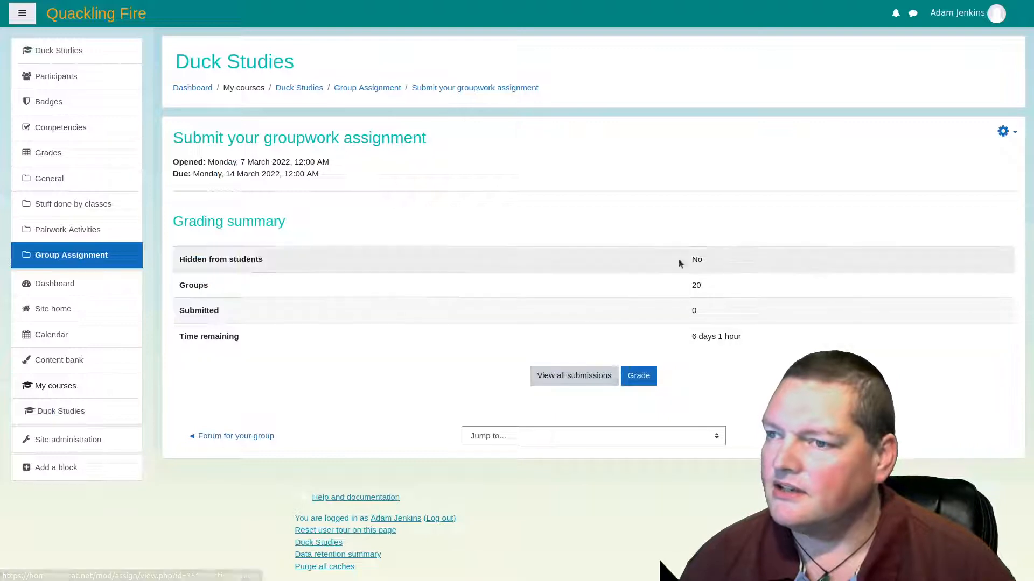
pyautogui.click(1004, 133)
pyautogui.click(939, 153)
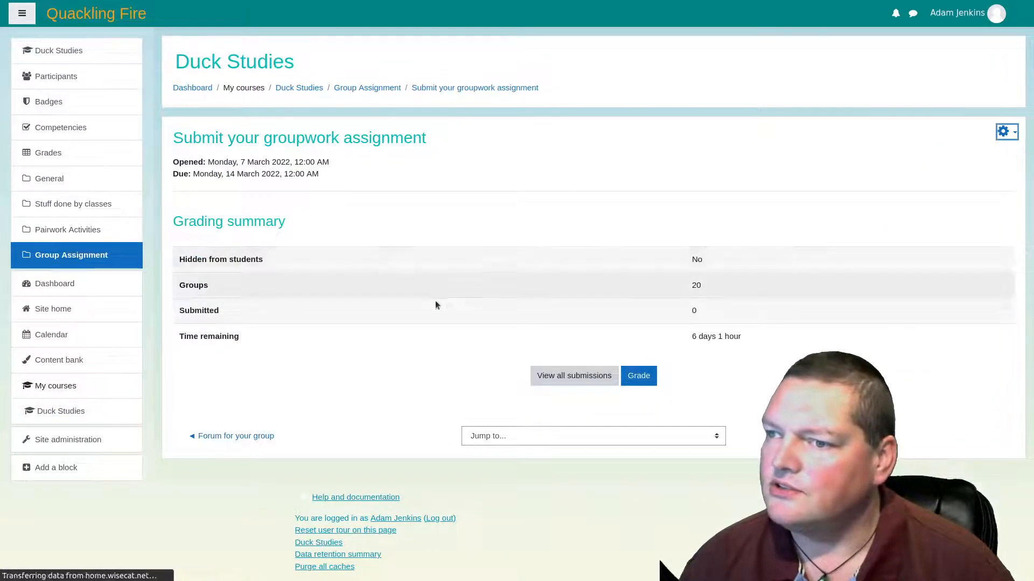
# Step: In the common module settings, set the assignment's group mode to Separate groups and its grouping to Groupwork Assignment
pyautogui.scroll(-10, 409, 323)
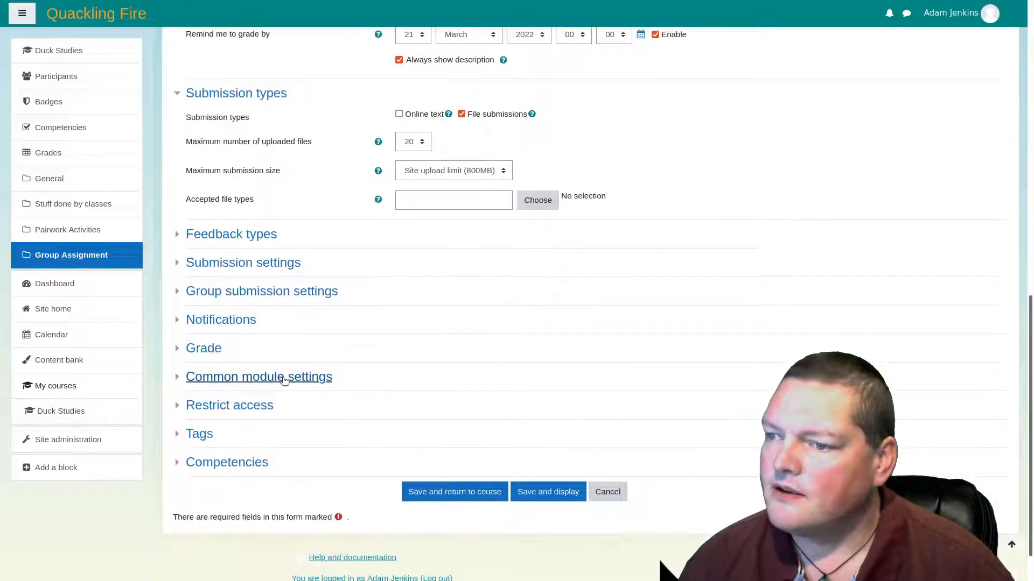
pyautogui.click(284, 379)
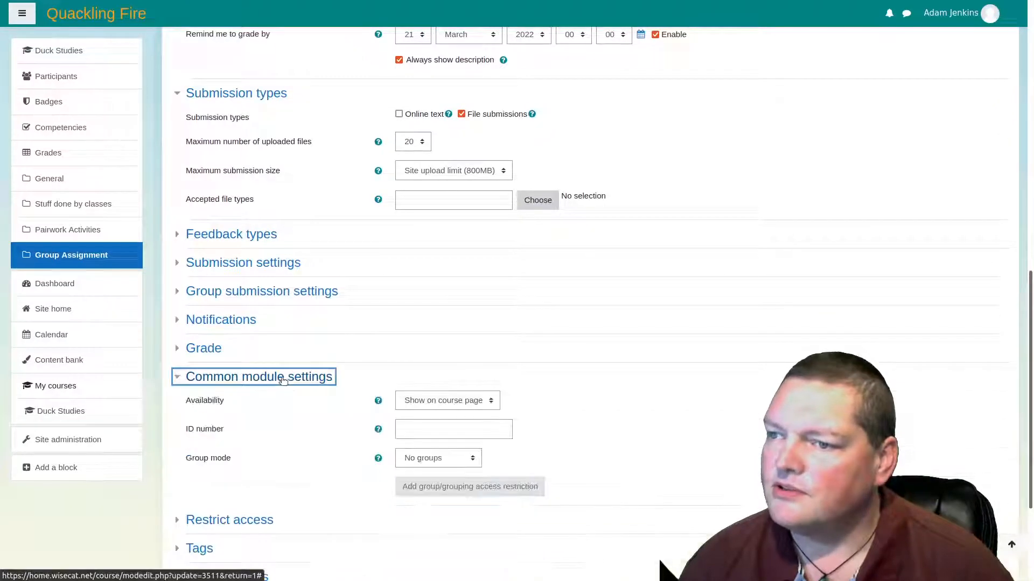
pyautogui.click(441, 402)
pyautogui.click(431, 454)
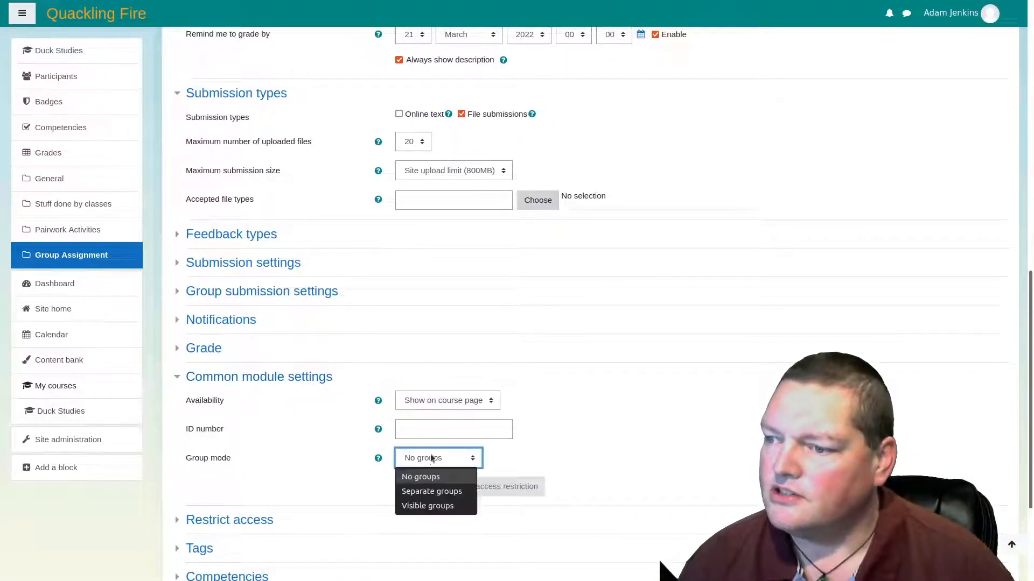
pyautogui.click(429, 491)
pyautogui.click(428, 488)
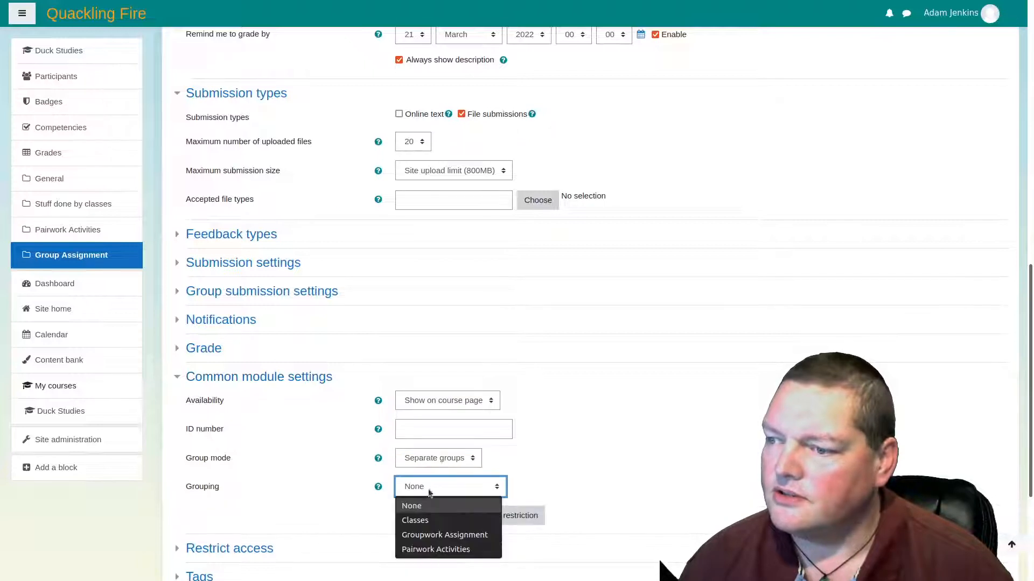
pyautogui.click(432, 536)
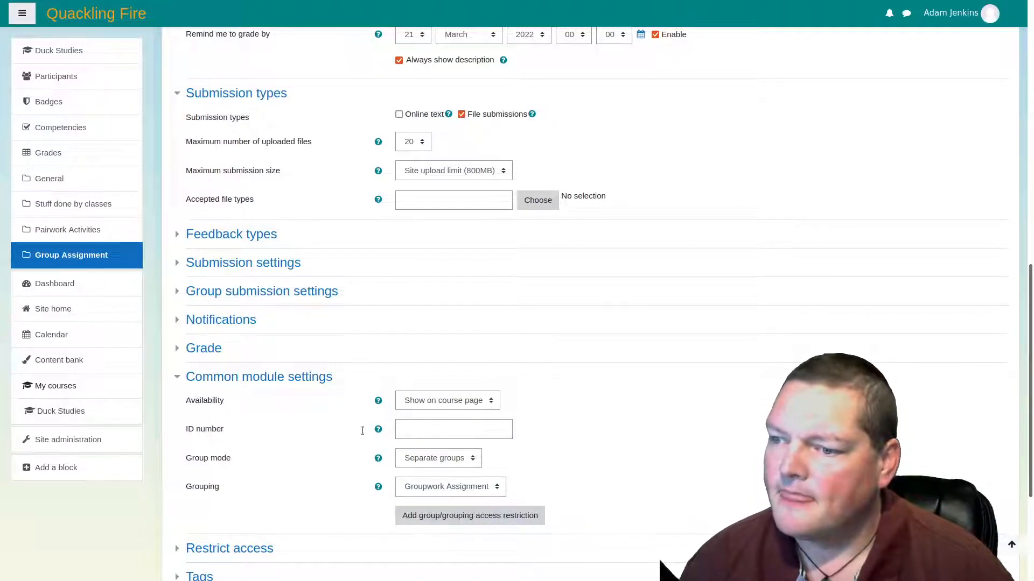
# Step: Review the assignment's group submission settings, then save and display the assignment
pyautogui.click(253, 293)
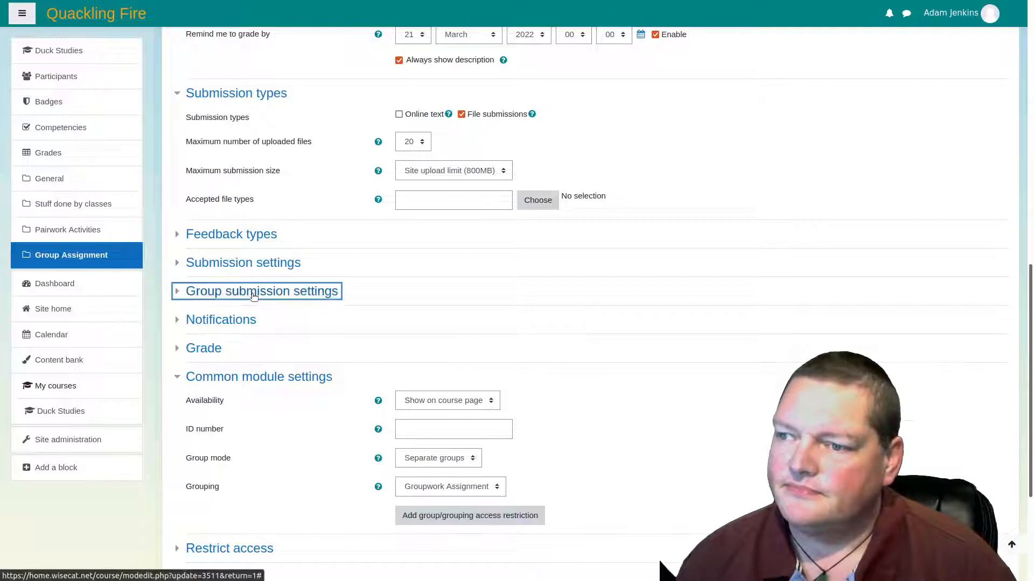
pyautogui.scroll(-3, 608, 299)
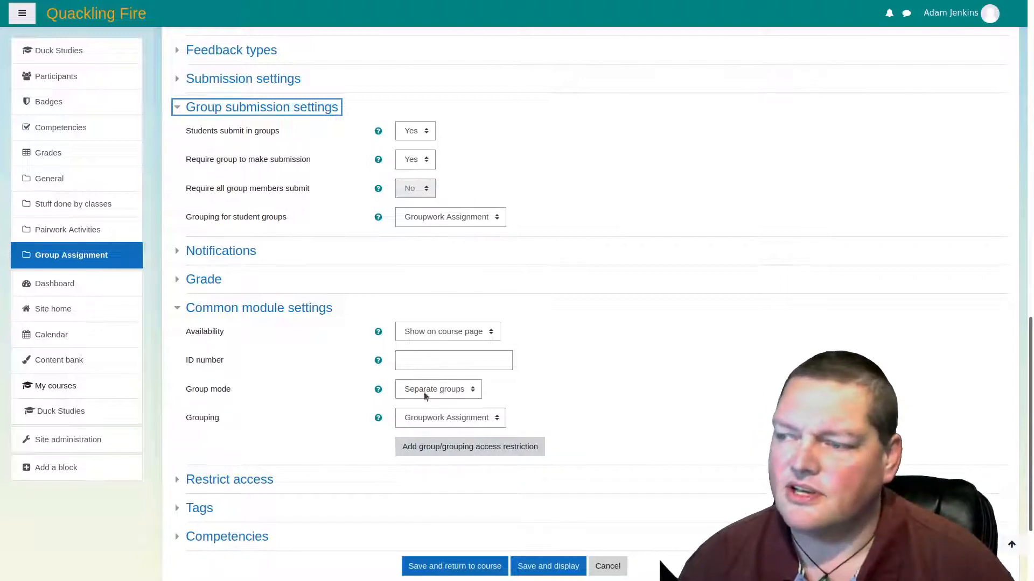
pyautogui.click(542, 568)
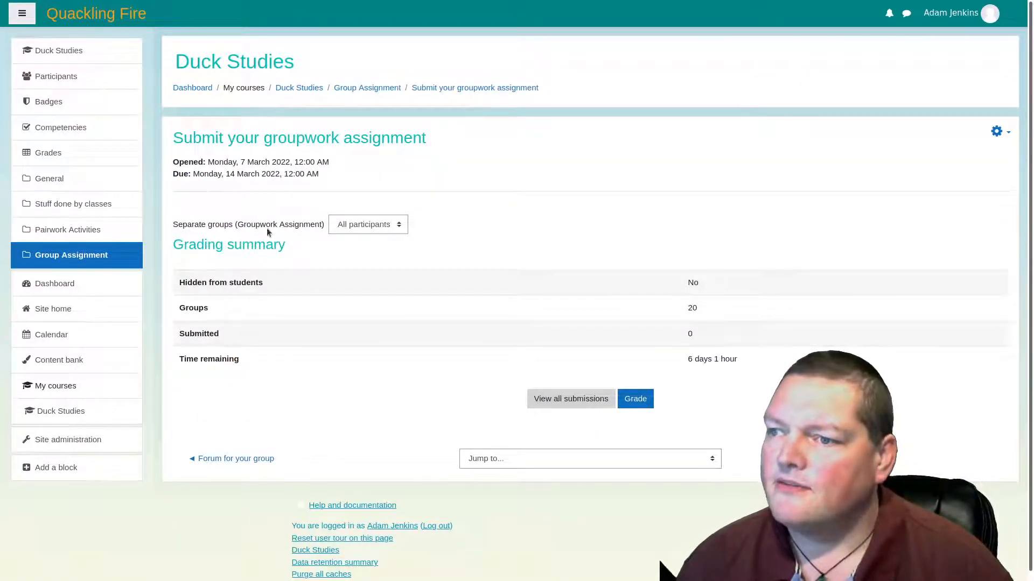
# Step: Show the assignment's grading summary for Groupwork D only
pyautogui.click(383, 228)
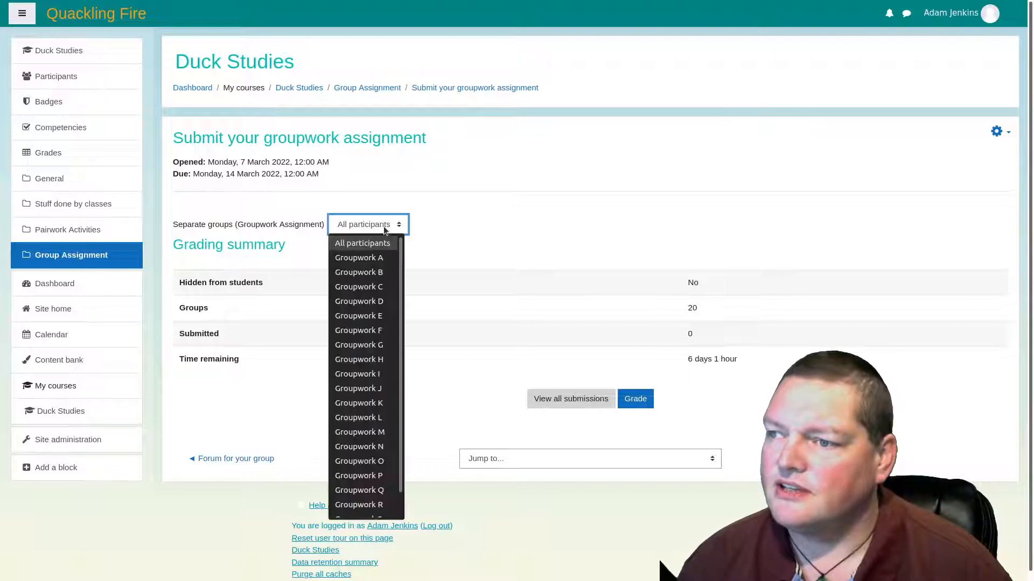
pyautogui.click(360, 300)
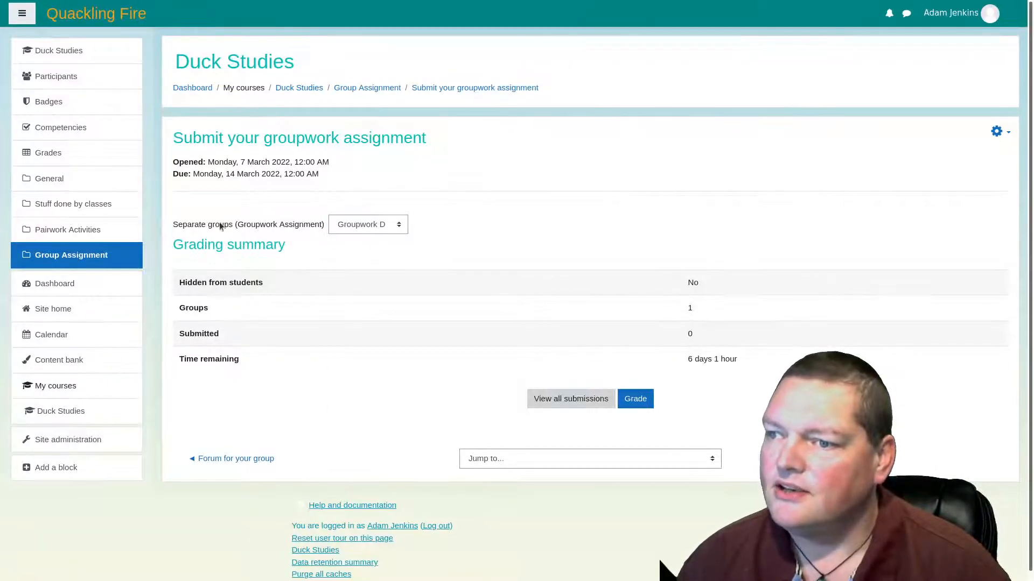
# Step: Show the groupwork assignment's grading summary for all participants, then return to the Duck Studies course page
pyautogui.click(379, 221)
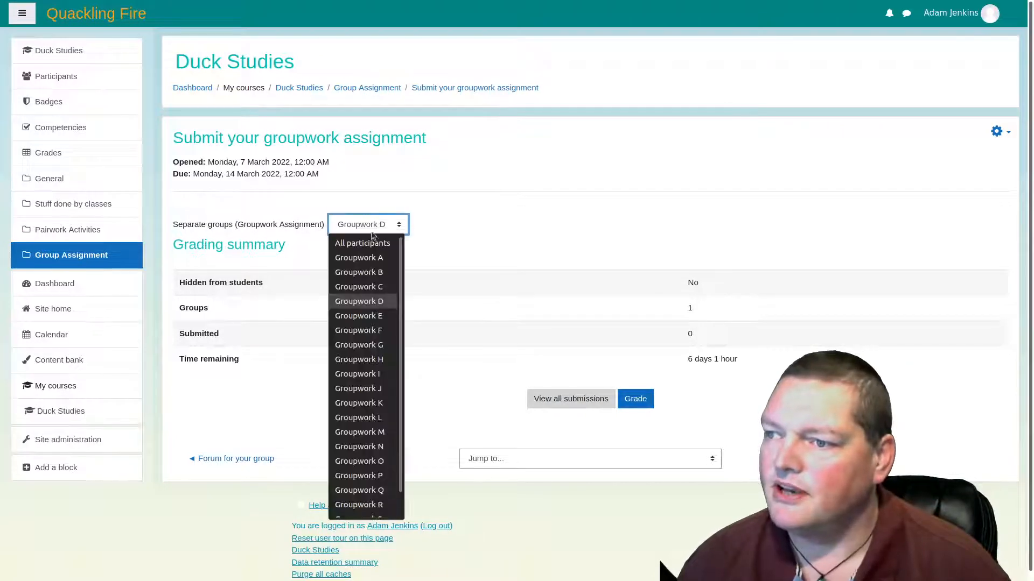
pyautogui.click(368, 243)
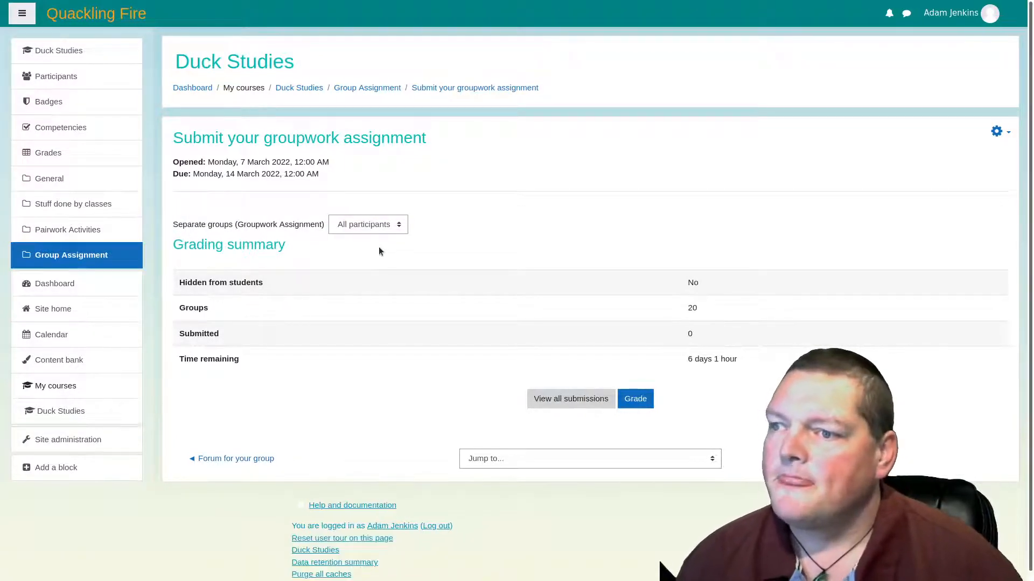
pyautogui.click(310, 89)
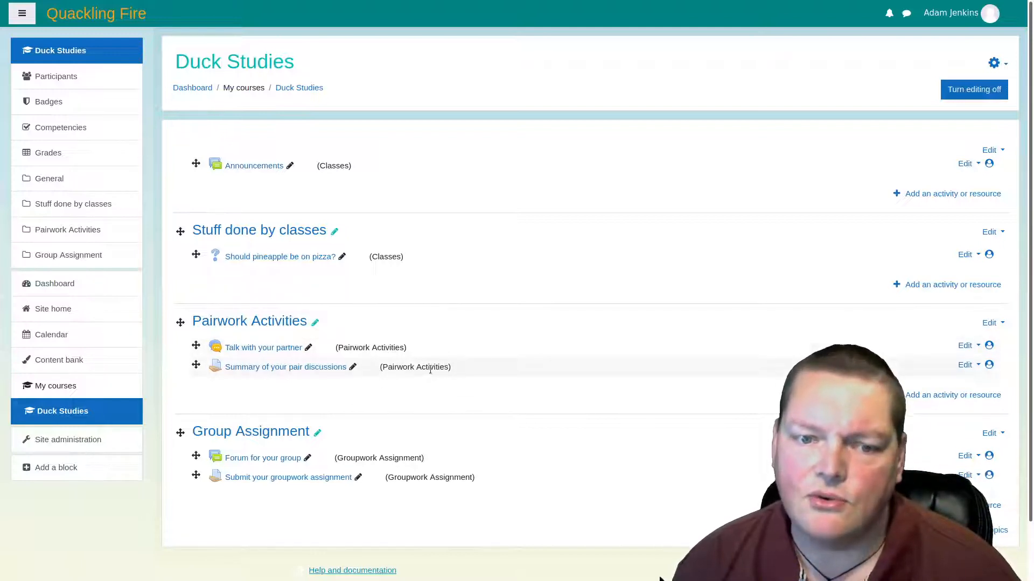
pyautogui.moveTo(454, 366); pyautogui.dragTo(386, 353)
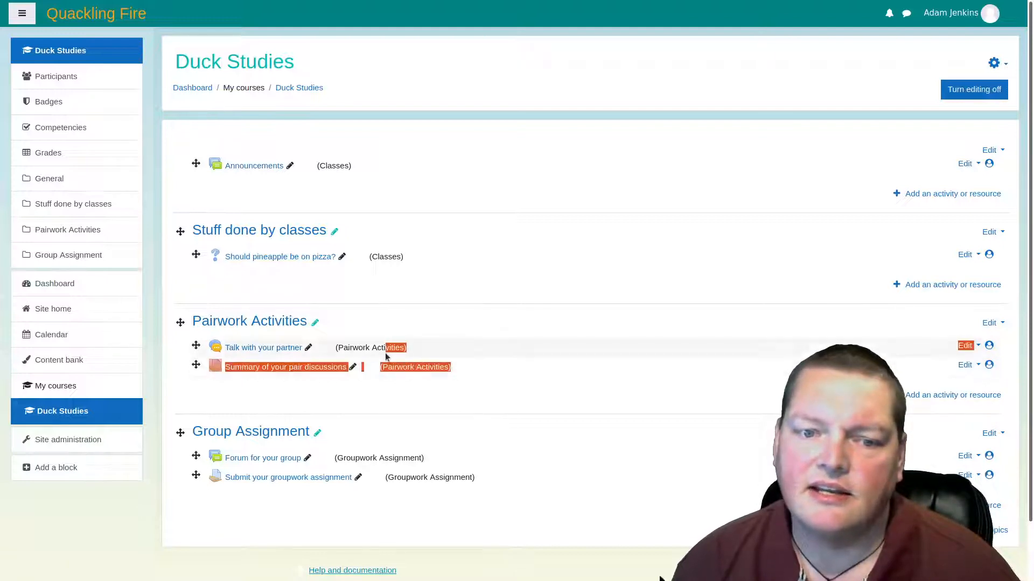
pyautogui.doubleClick(386, 350)
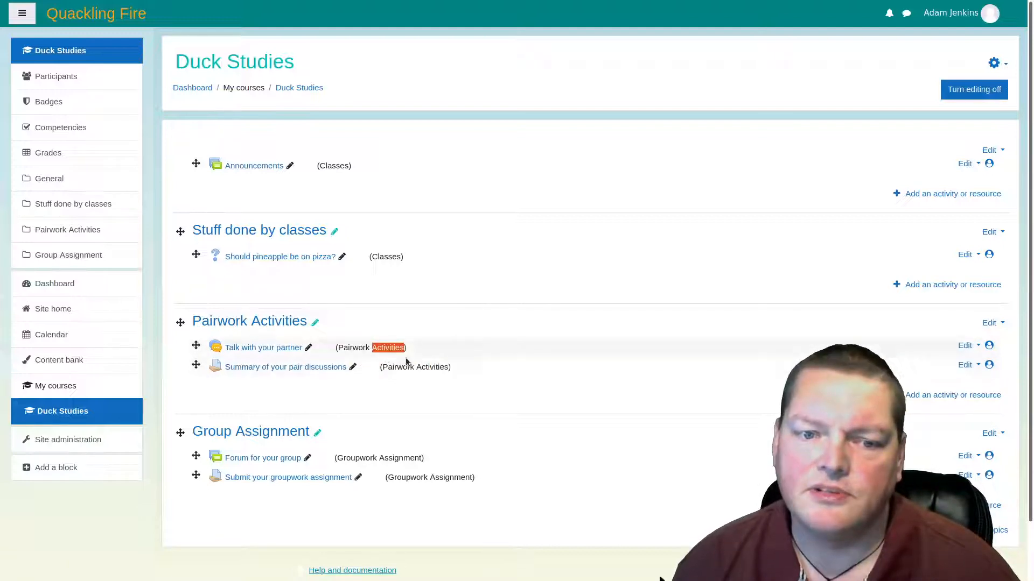
pyautogui.click(454, 373)
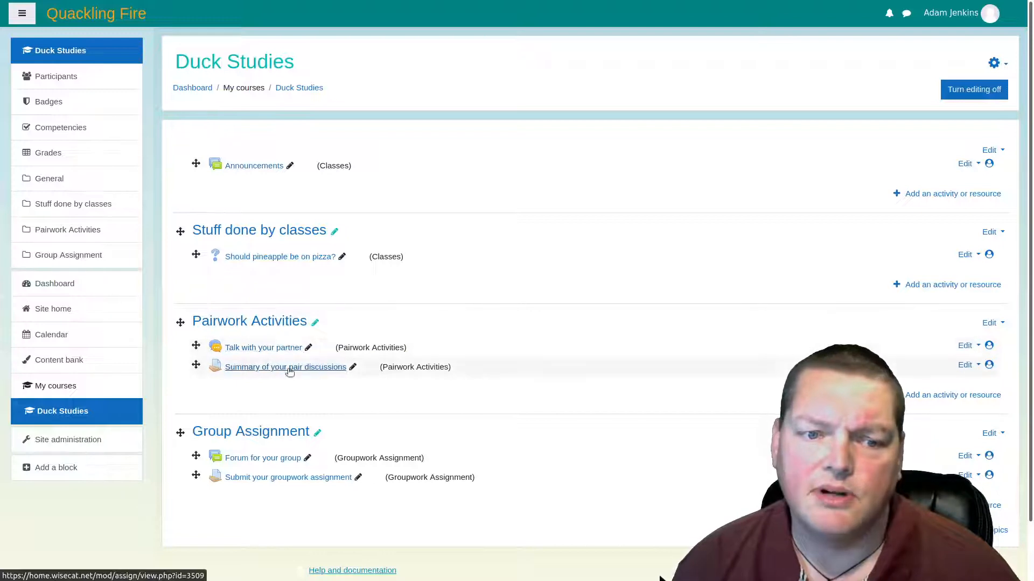